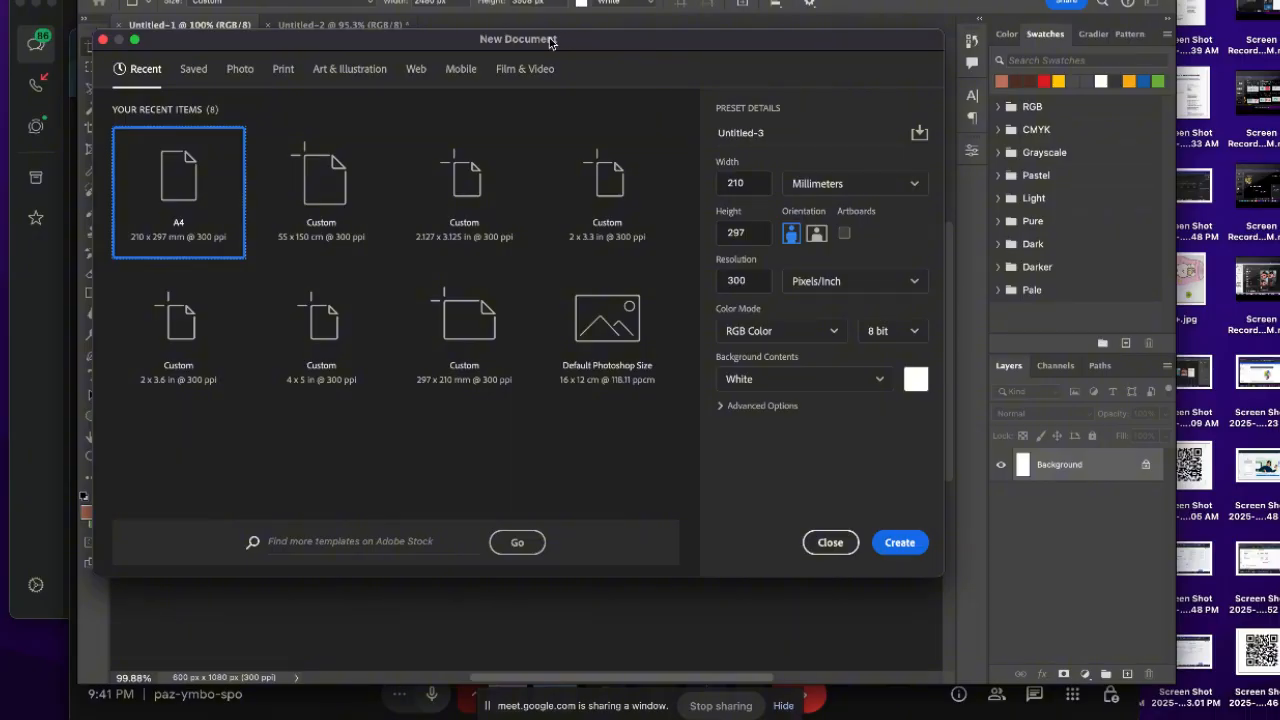
# Review the blank document presets for Photo and Print, including the paper sizes further down the Print list
pyautogui.moveTo(549, 41); pyautogui.dragTo(571, 38)
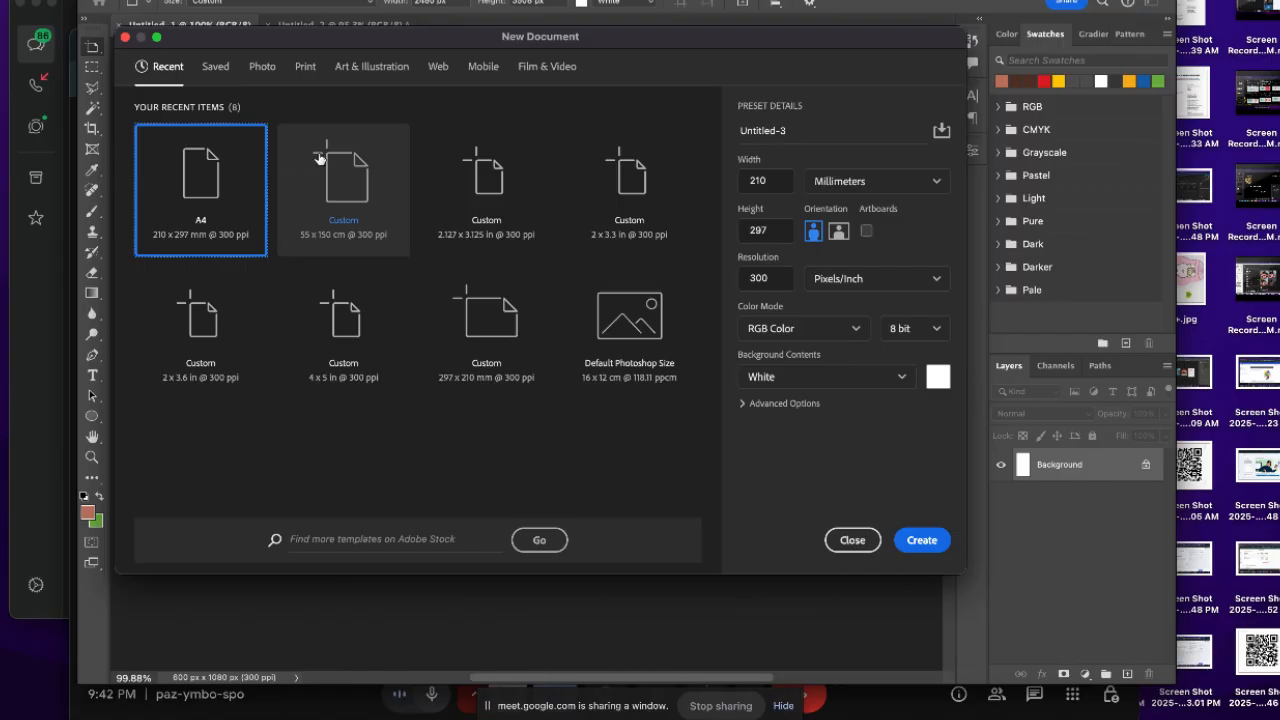
pyautogui.click(262, 68)
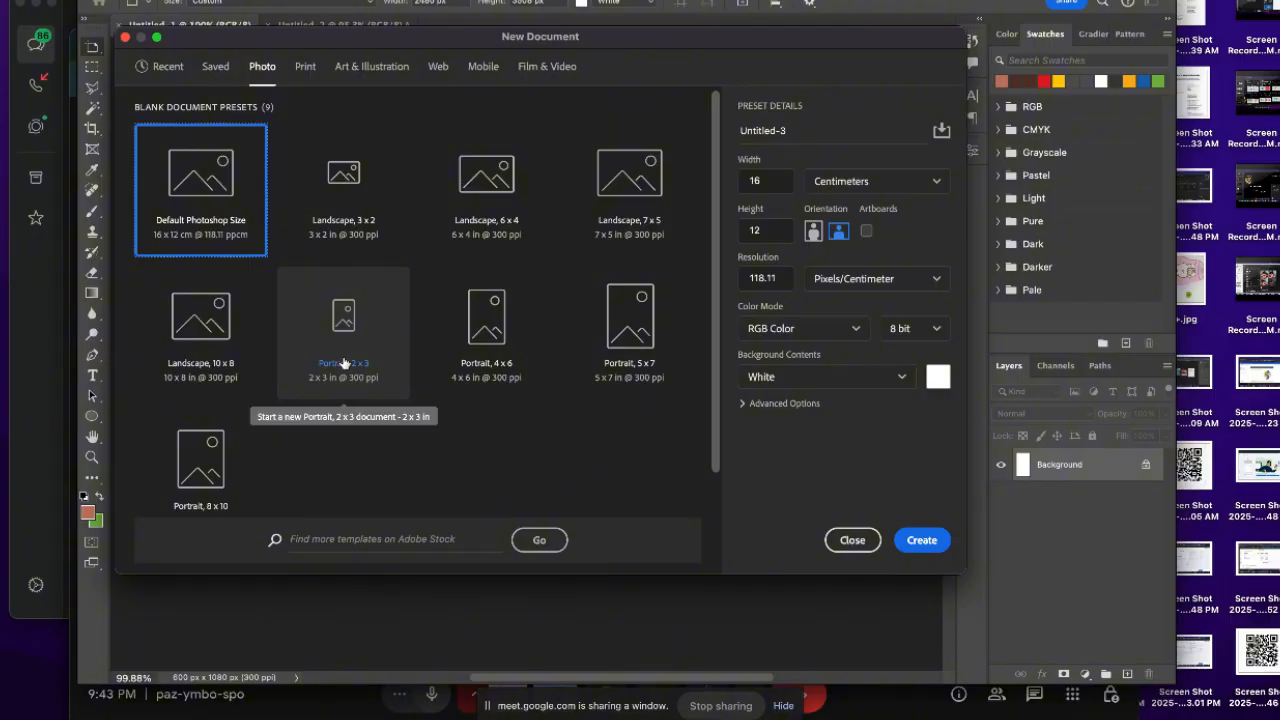
pyautogui.click(305, 66)
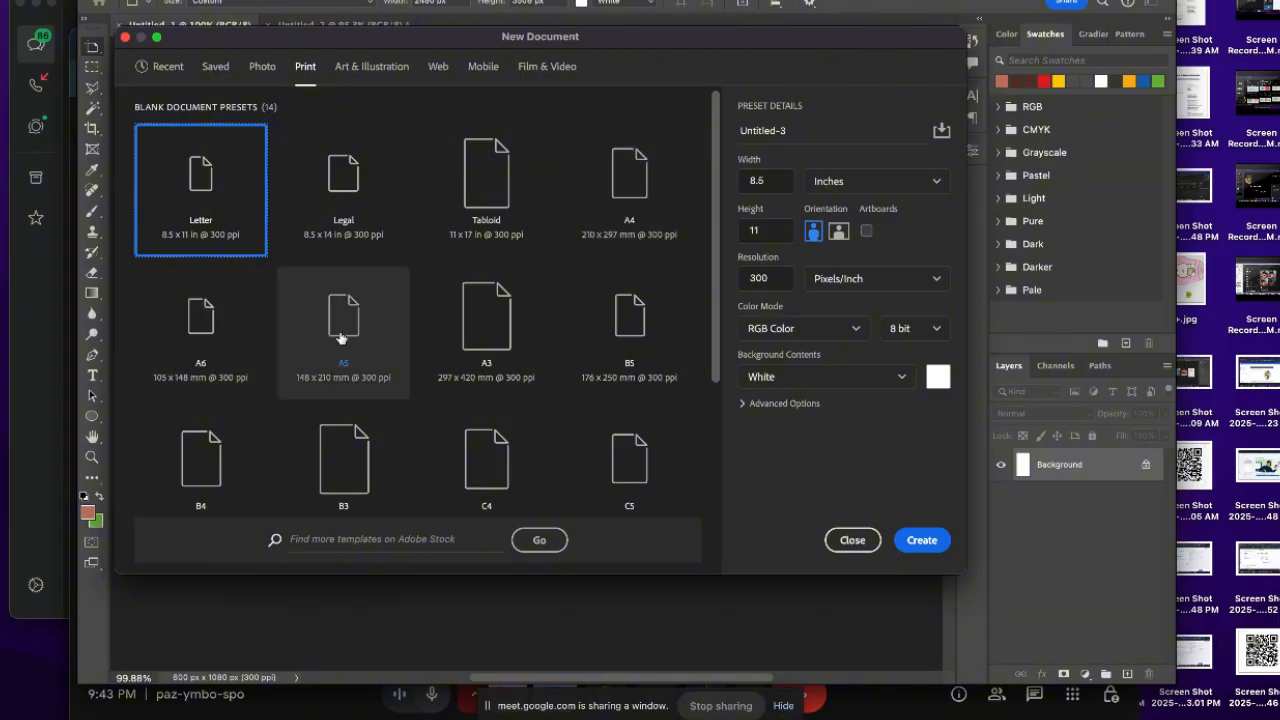
pyautogui.scroll(-3, 338, 337)
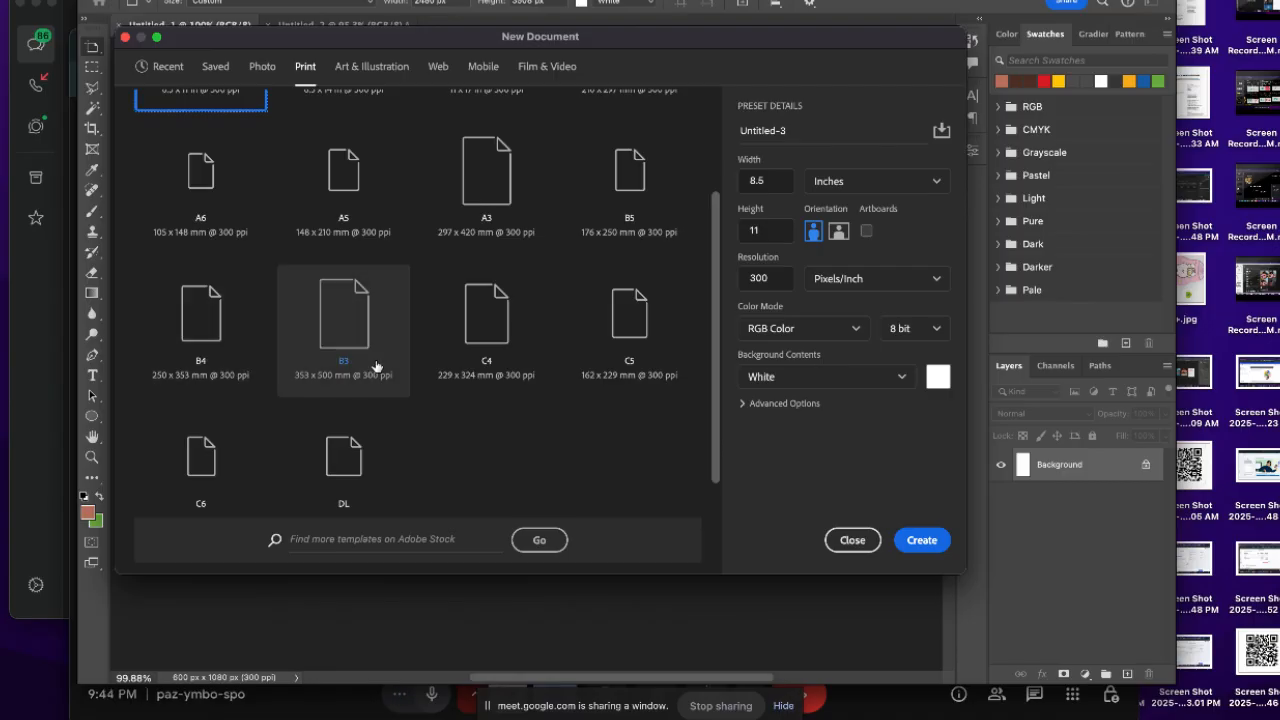
pyautogui.scroll(-1, 441, 430)
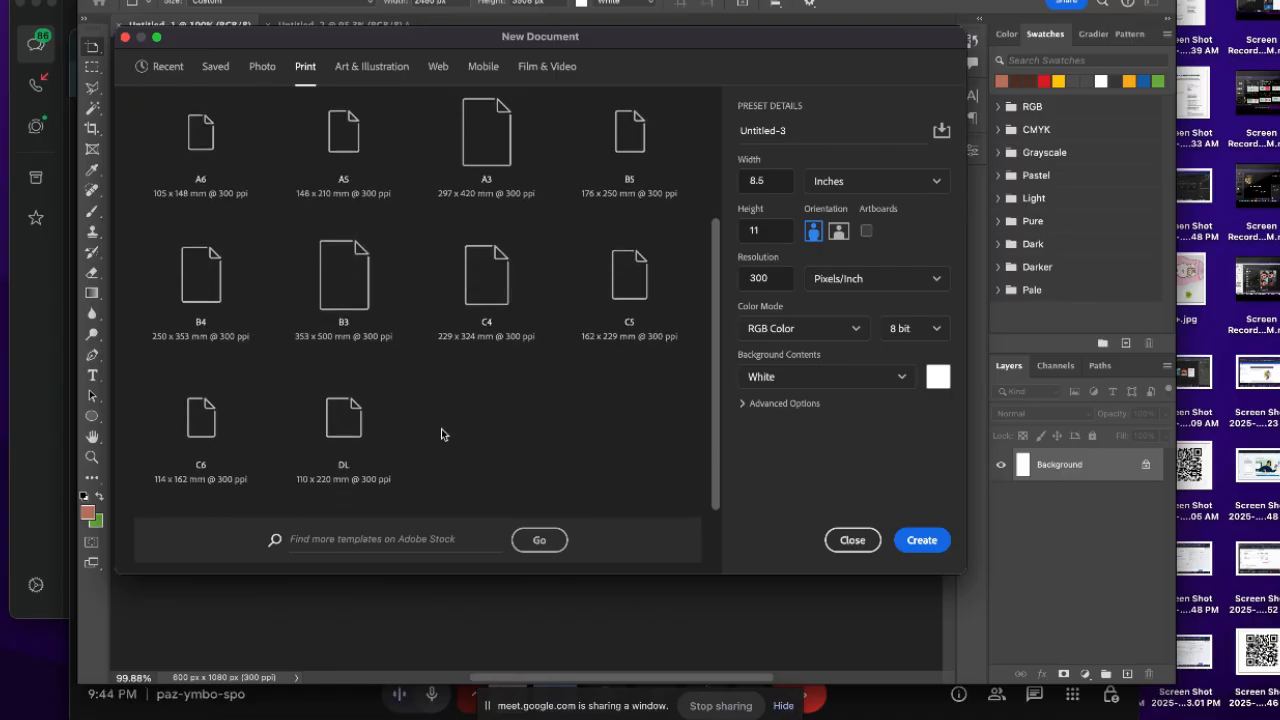
pyautogui.scroll(4, 441, 430)
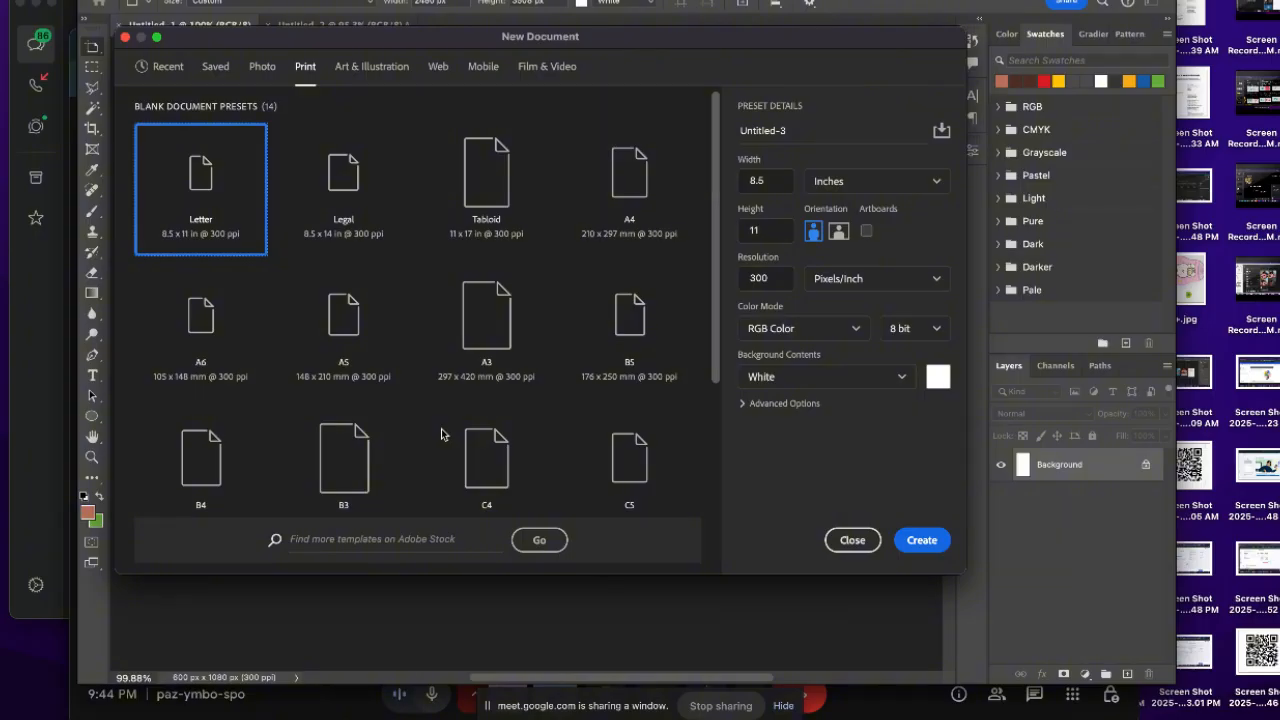
pyautogui.scroll(-3, 441, 433)
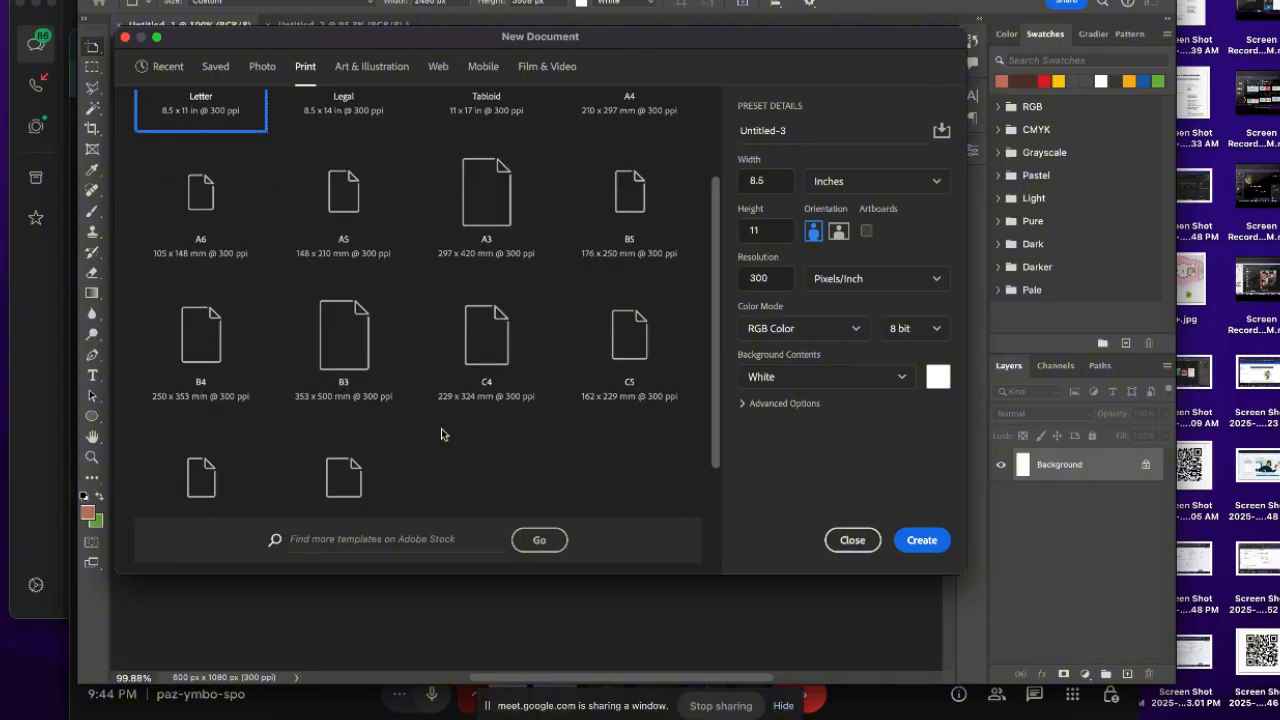
pyautogui.scroll(3, 441, 433)
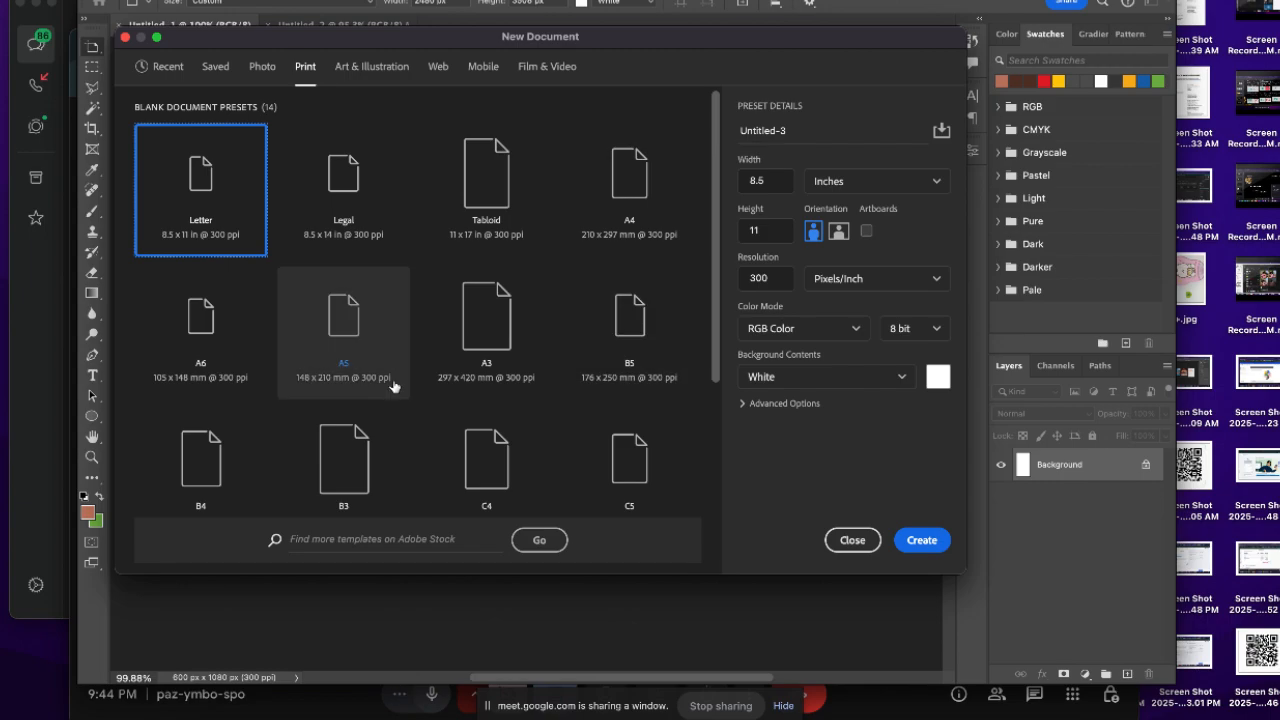
pyautogui.scroll(-3, 424, 368)
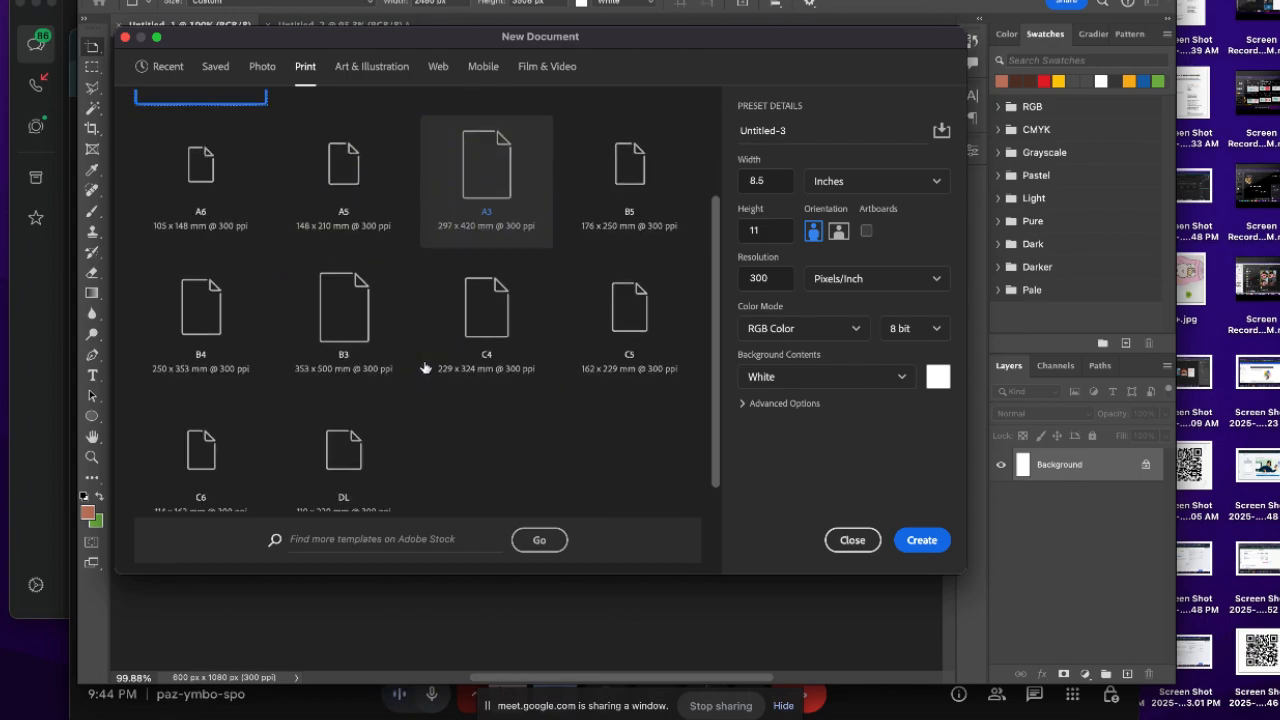
pyautogui.scroll(3, 424, 368)
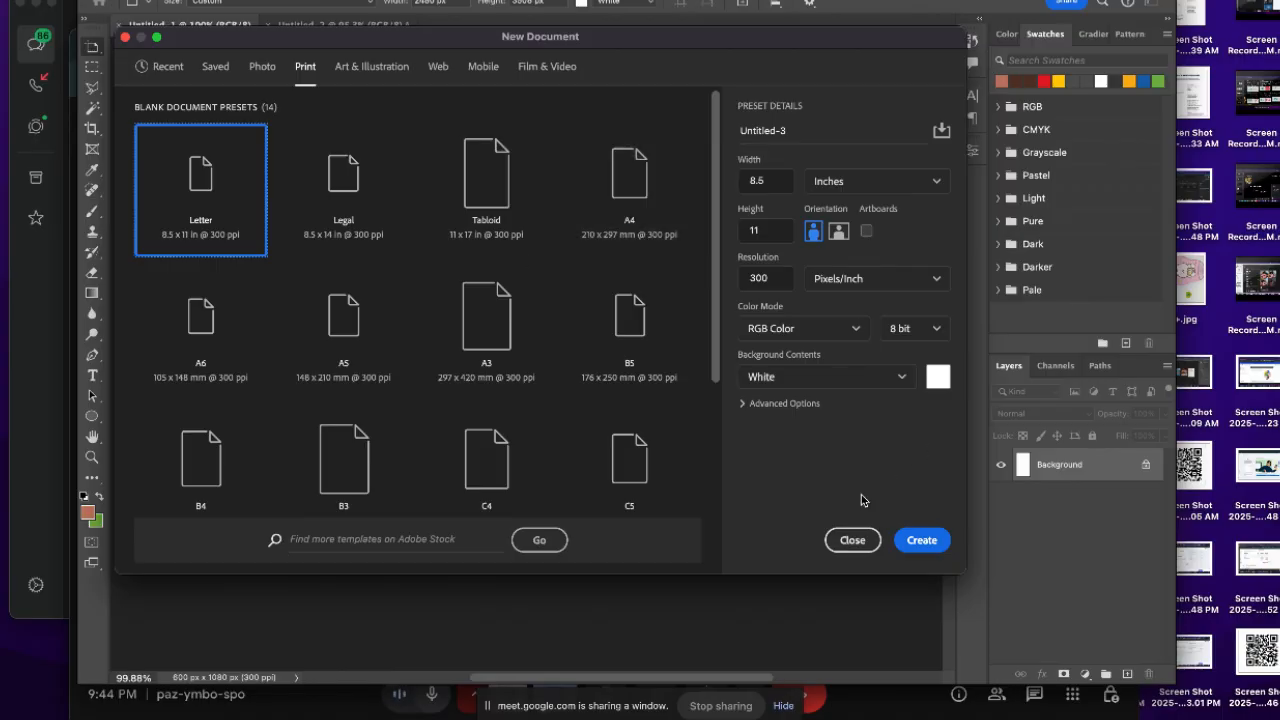
# Review the blank document presets for Art & Illustration, Web, Mobile and Film & Video
pyautogui.click(376, 67)
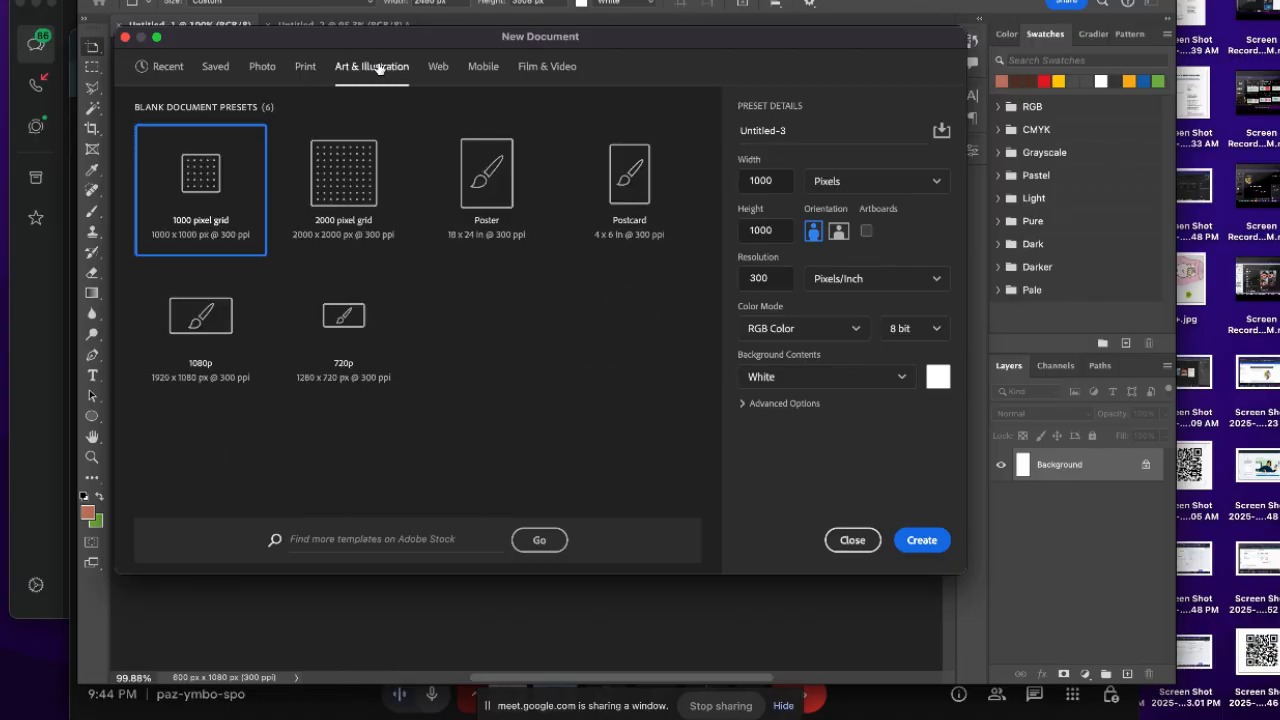
pyautogui.click(440, 72)
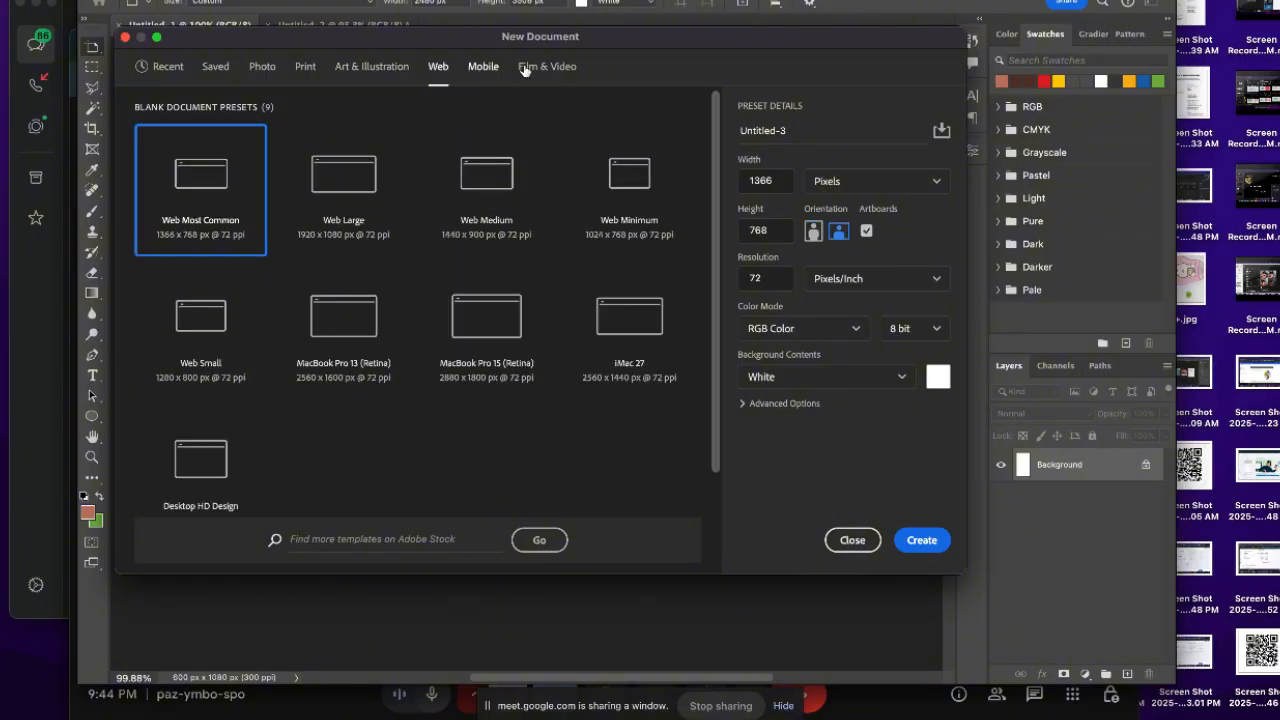
pyautogui.click(484, 67)
pyautogui.click(546, 67)
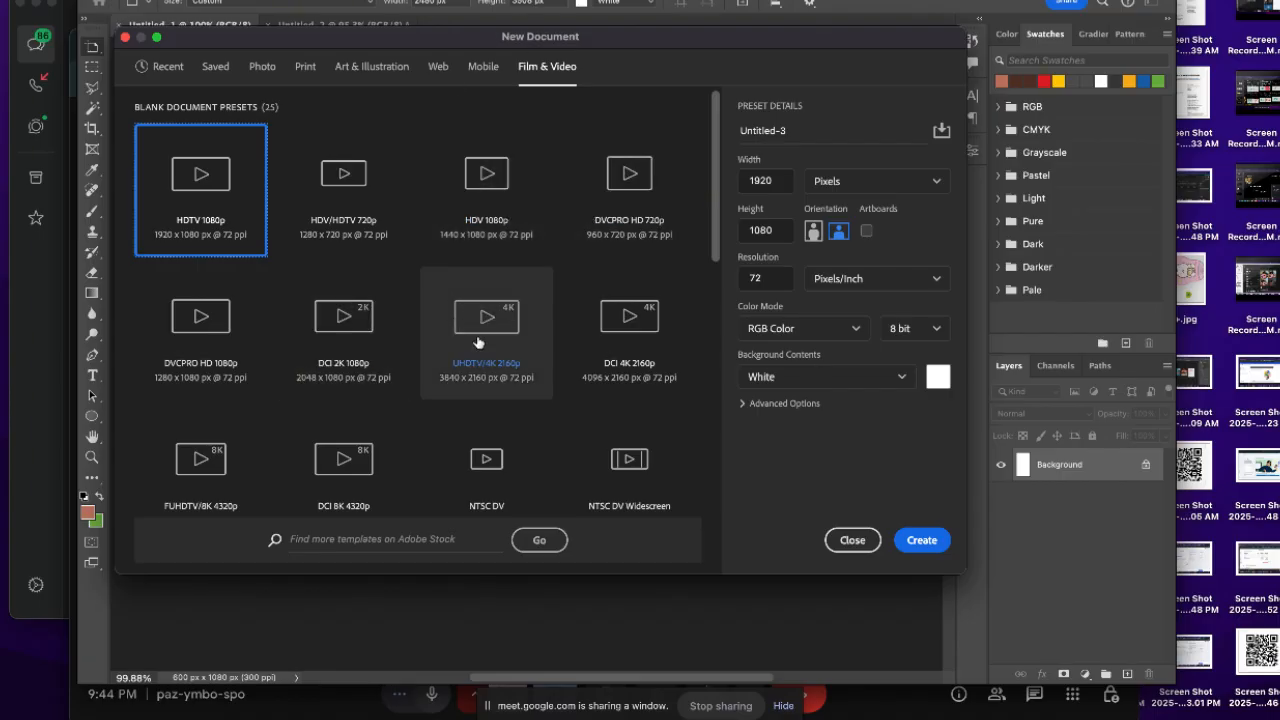
pyautogui.scroll(-3, 470, 344)
pyautogui.scroll(3, 476, 340)
pyautogui.scroll(-2, 474, 337)
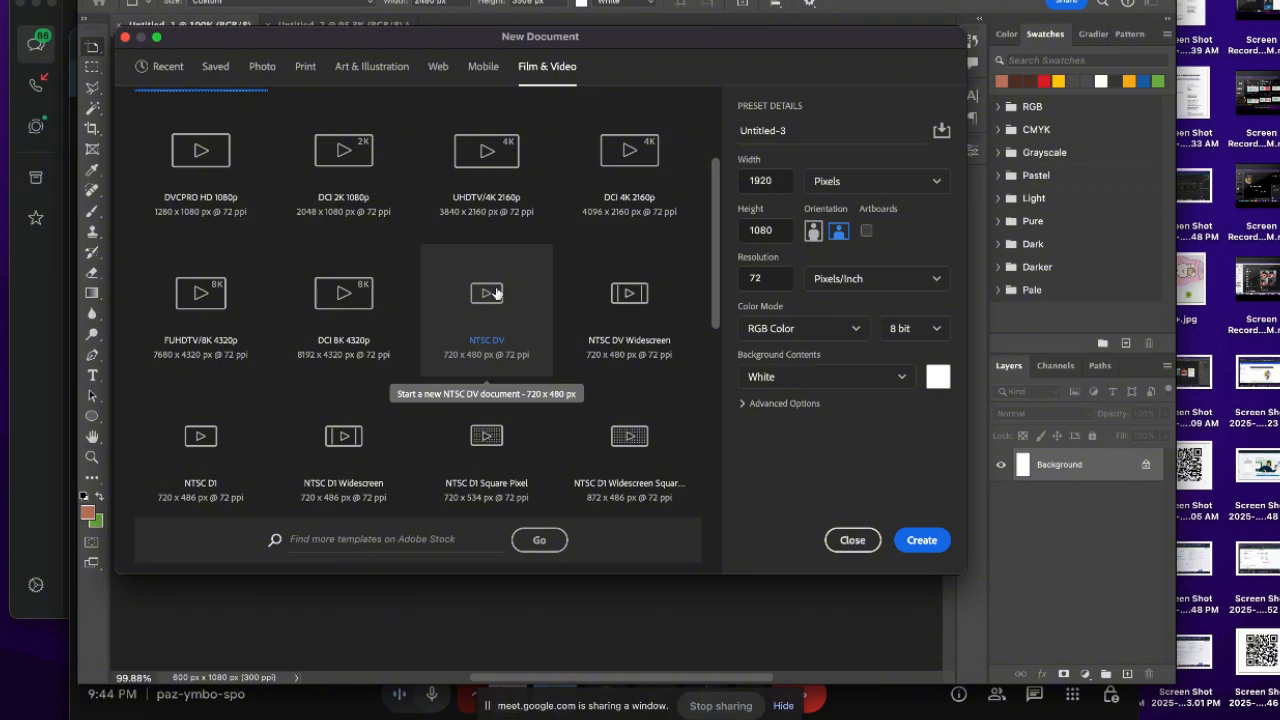
pyautogui.scroll(-1, 497, 293)
pyautogui.scroll(3, 500, 289)
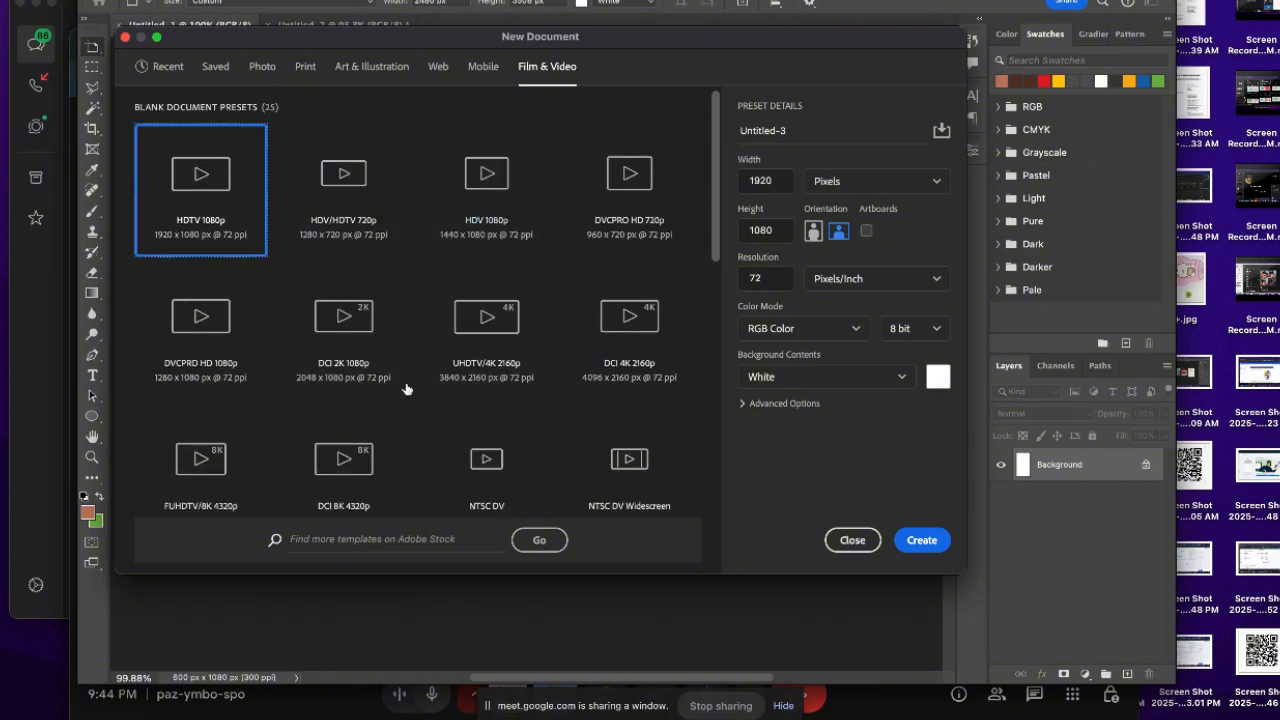
pyautogui.scroll(-5, 400, 385)
pyautogui.scroll(-3, 398, 390)
pyautogui.scroll(5, 495, 290)
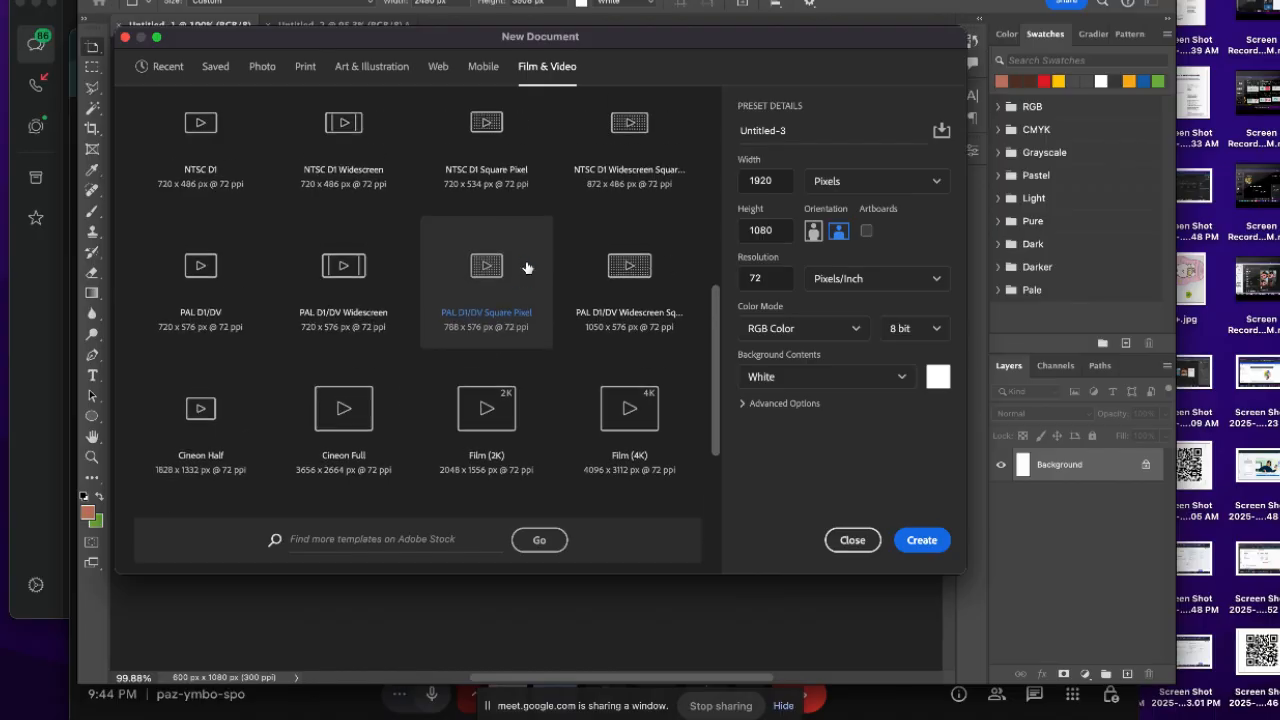
pyautogui.scroll(5, 527, 268)
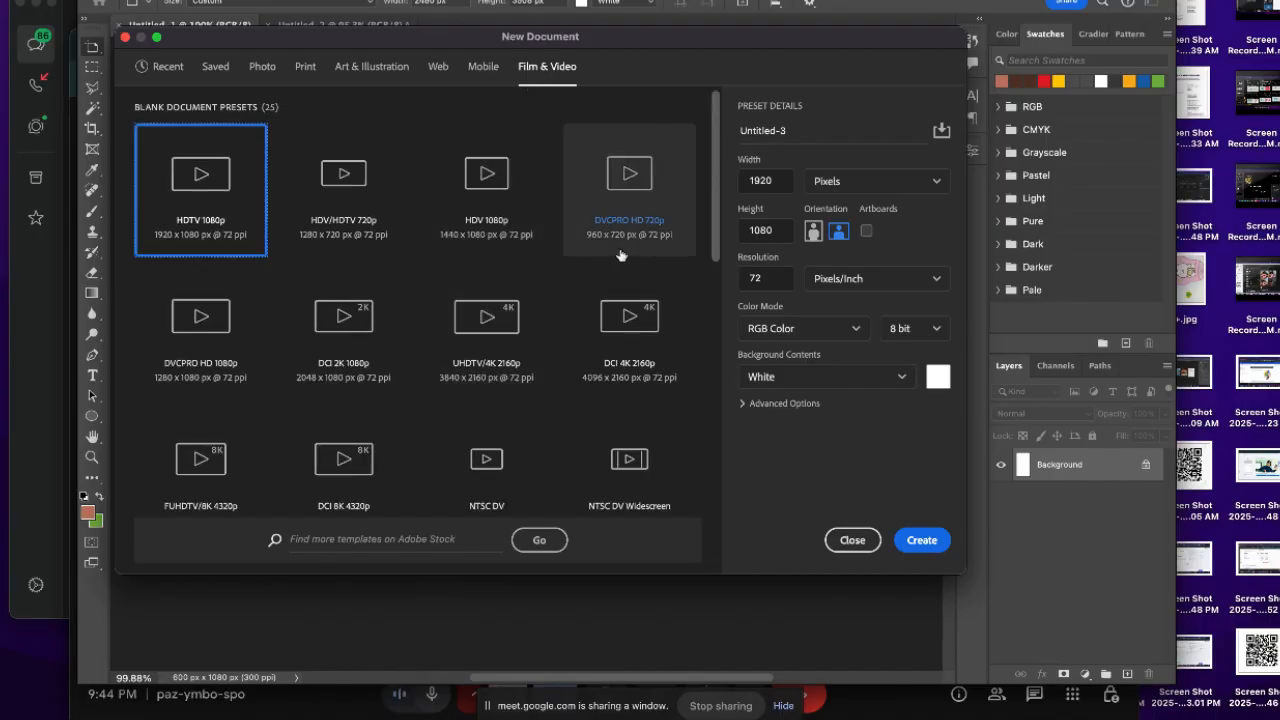
# Return to the recent A4 preset and name the new document "first design"
pyautogui.click(168, 67)
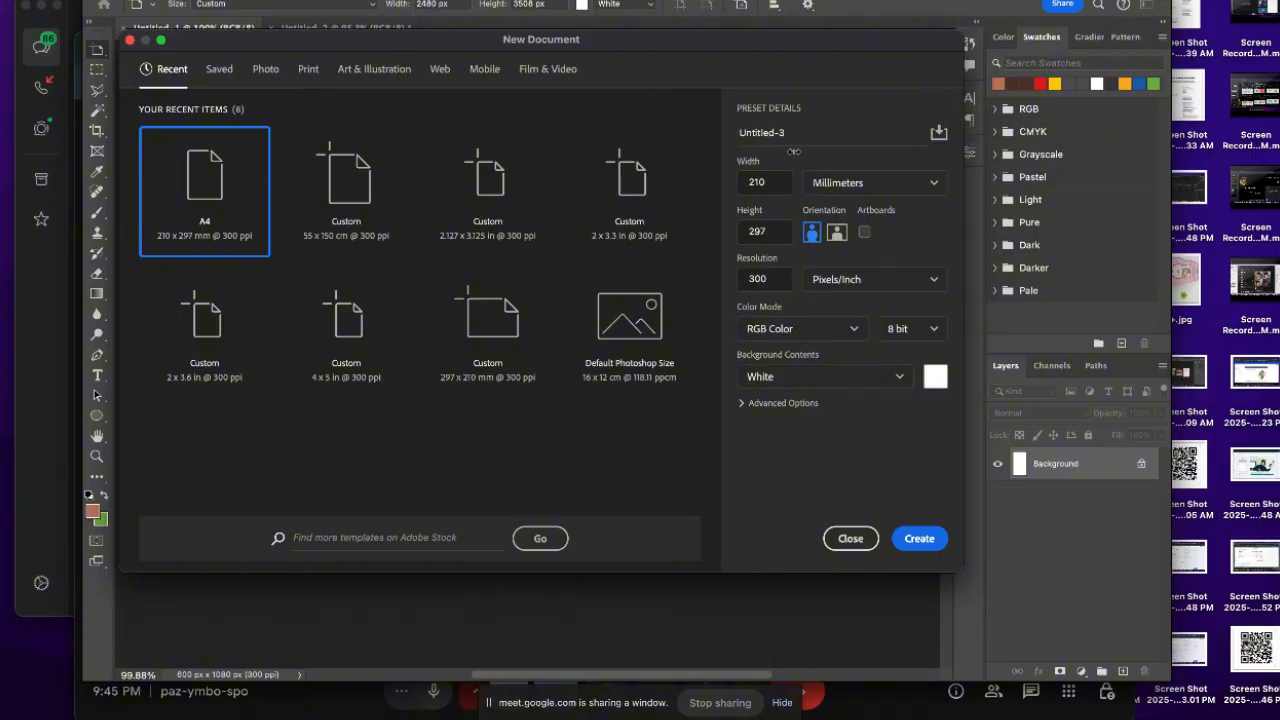
pyautogui.click(817, 133)
pyautogui.doubleClick(817, 133)
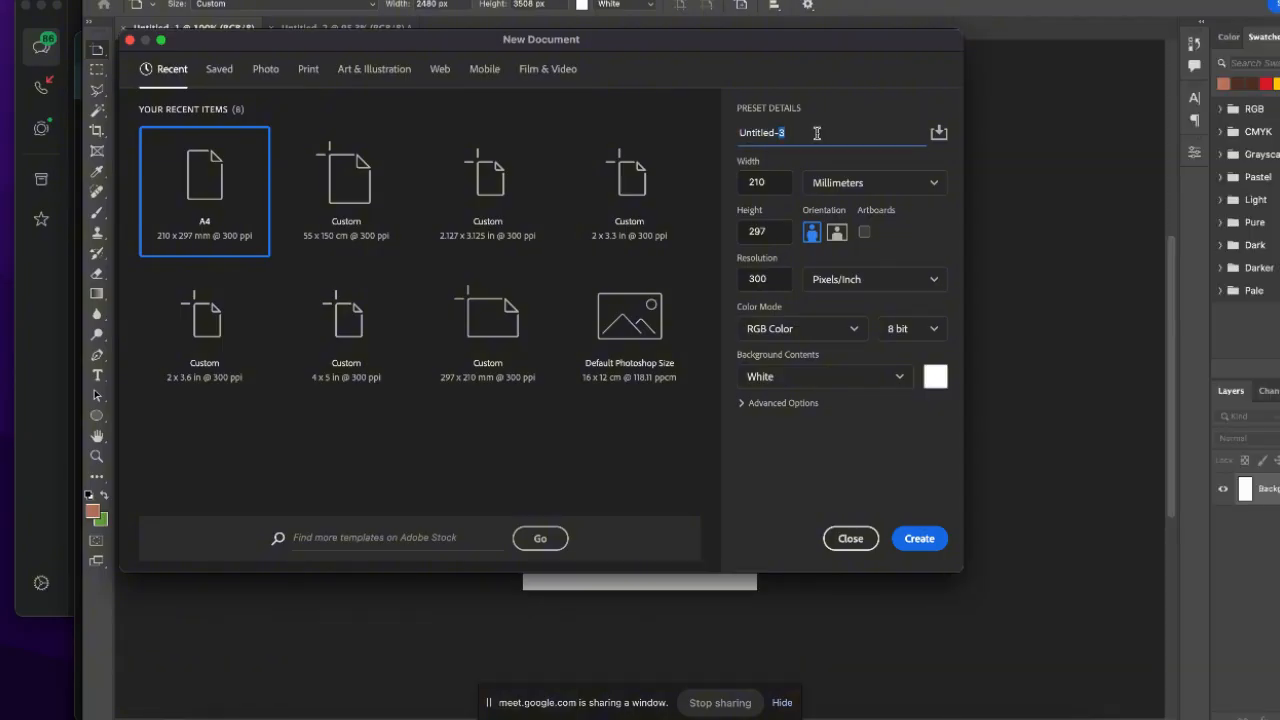
pyautogui.moveTo(817, 133); pyautogui.dragTo(718, 133)
pyautogui.write('first design')
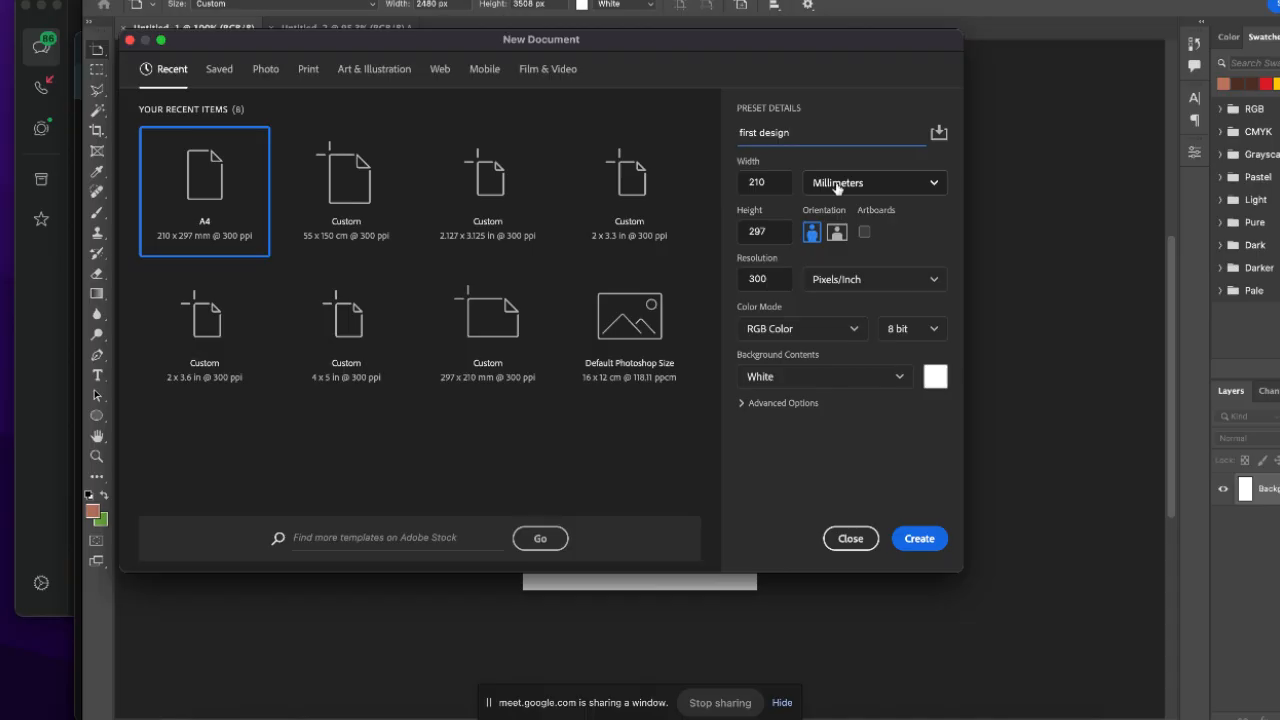
# Set the new document's size to 4 inches wide by 5 inches high and create it
pyautogui.click(843, 185)
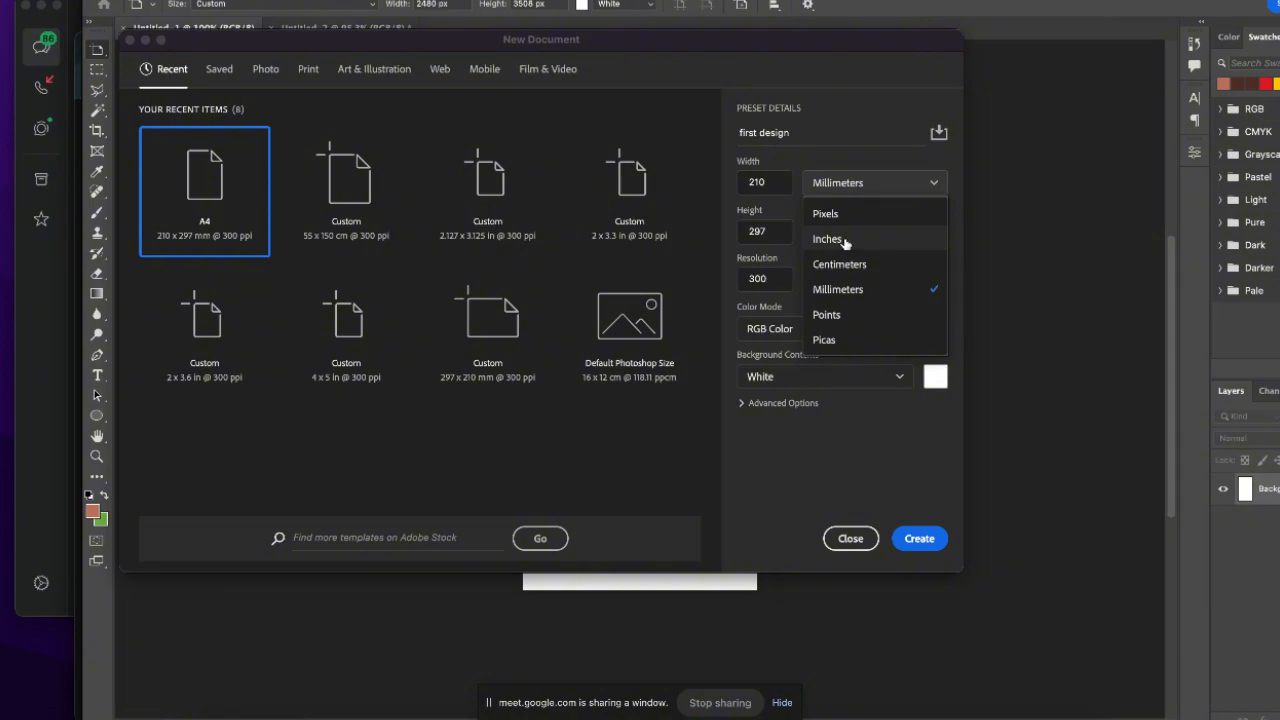
pyautogui.click(845, 243)
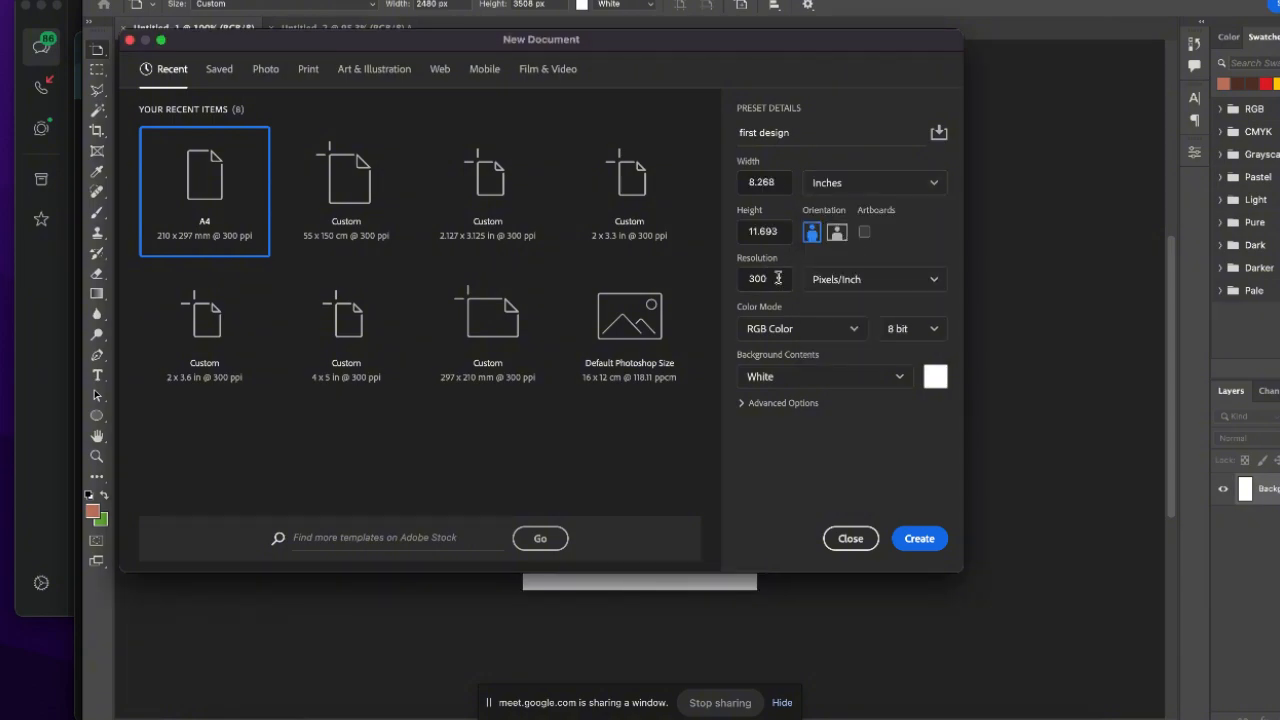
pyautogui.doubleClick(767, 183)
pyautogui.write('4')
pyautogui.doubleClick(766, 232)
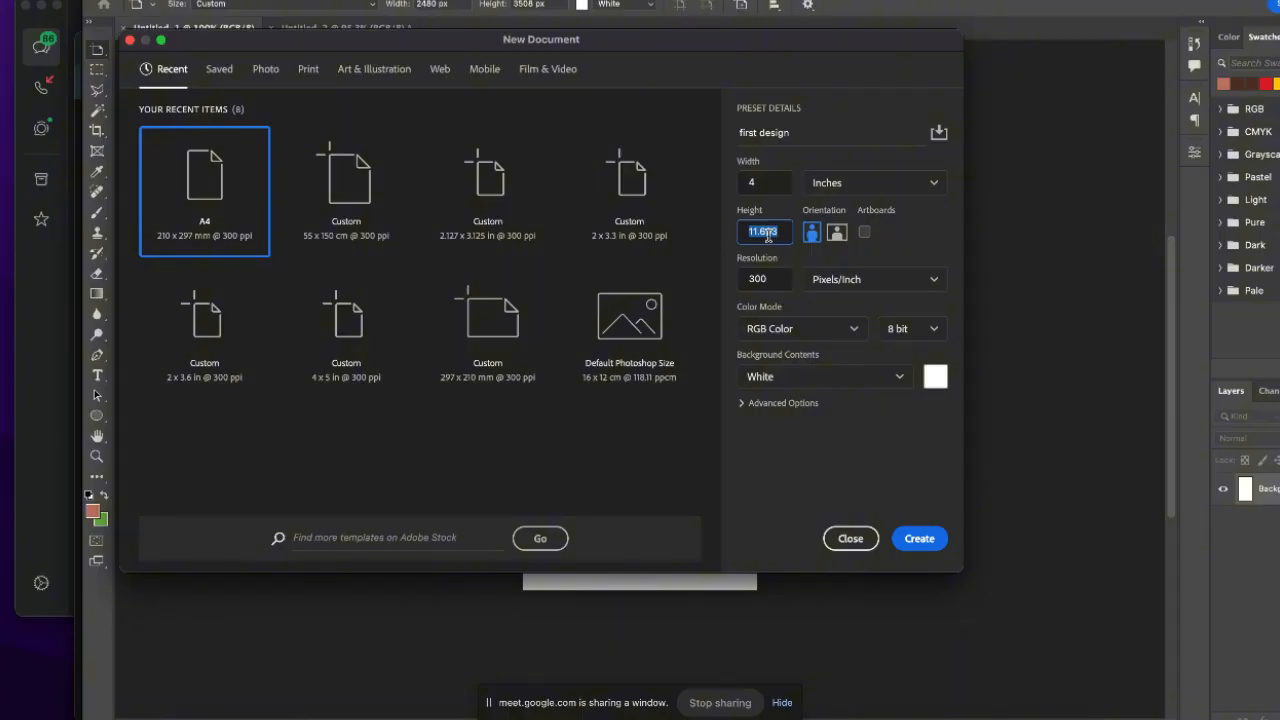
pyautogui.write('5')
pyautogui.doubleClick(774, 281)
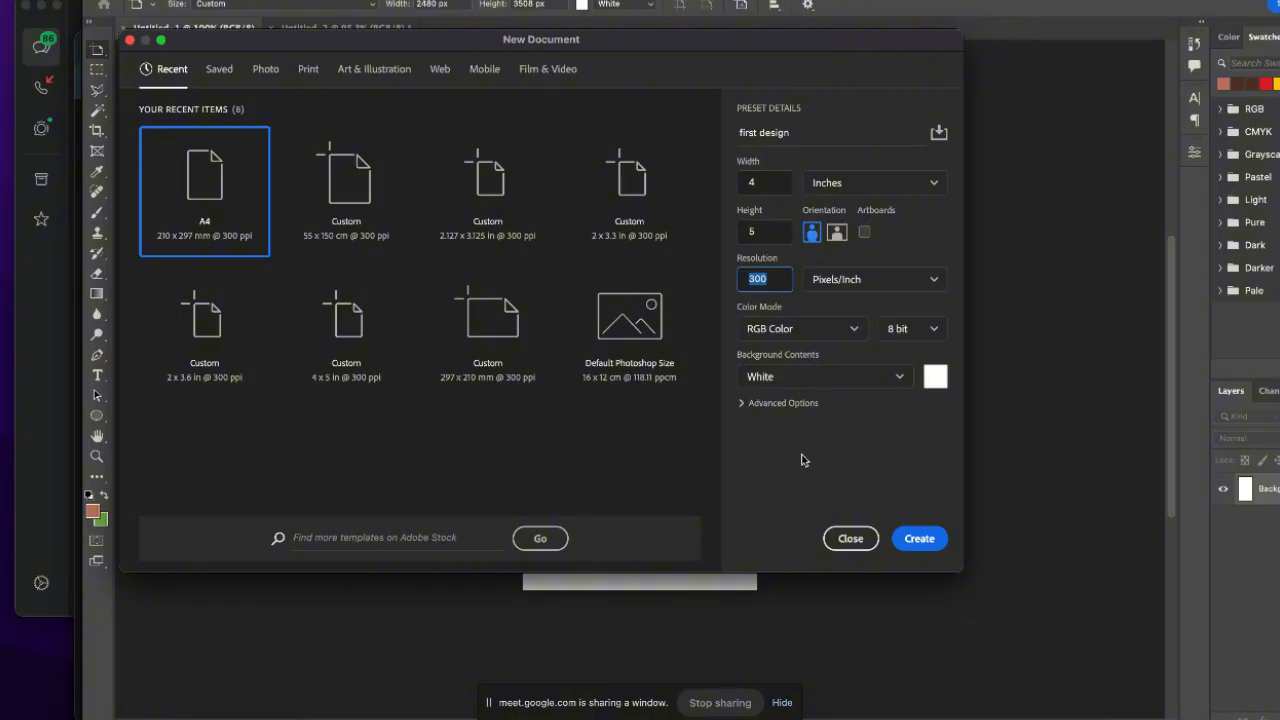
pyautogui.click(919, 538)
# Switch to the DESIGN document and activate the Move tool
pyautogui.click(560, 38)
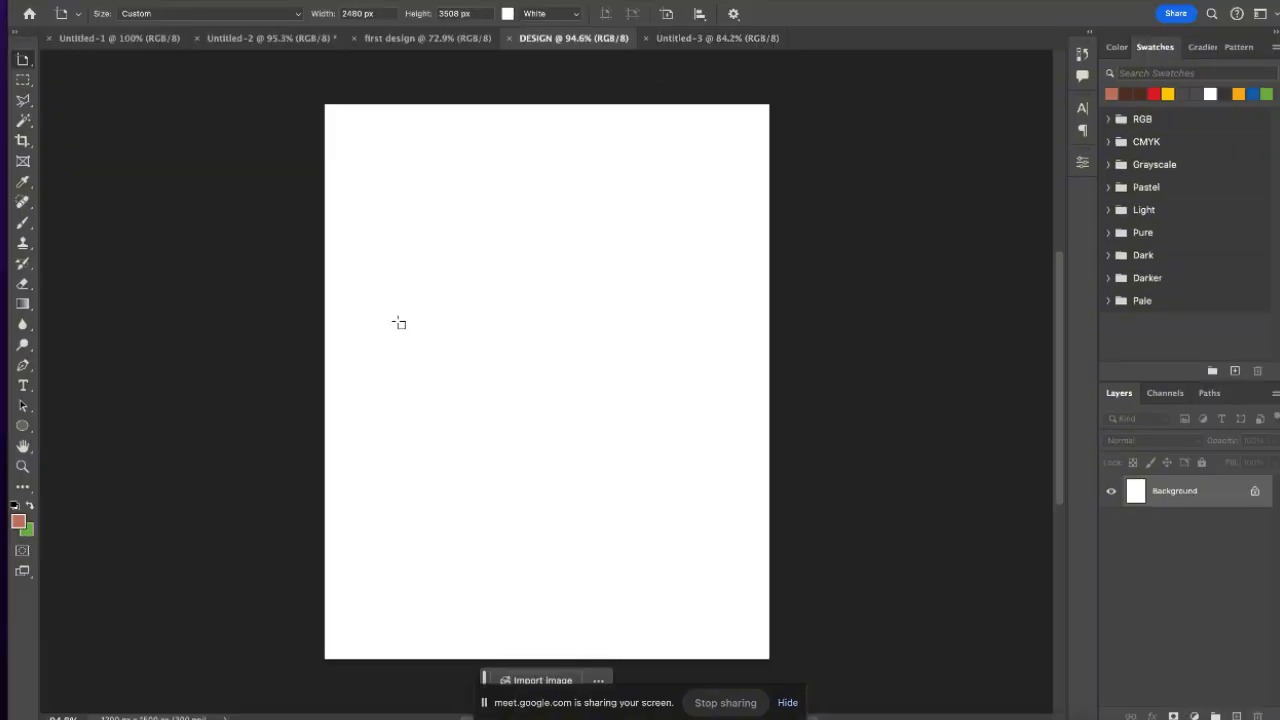
pyautogui.rightClick(31, 63)
pyautogui.click(90, 55)
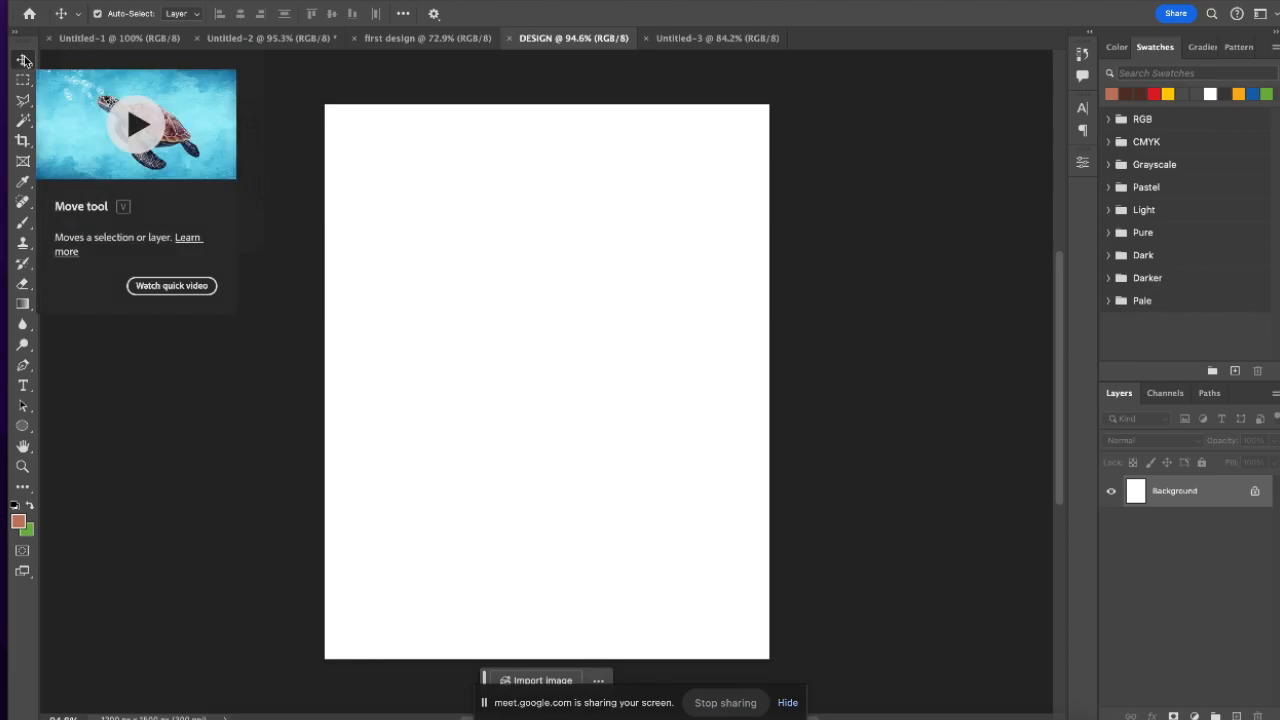
# Switch to Finder and place the MTN-Logo image from the Downloads folder in the DESIGN document, keeping its placed size
pyautogui.click(202, 717)
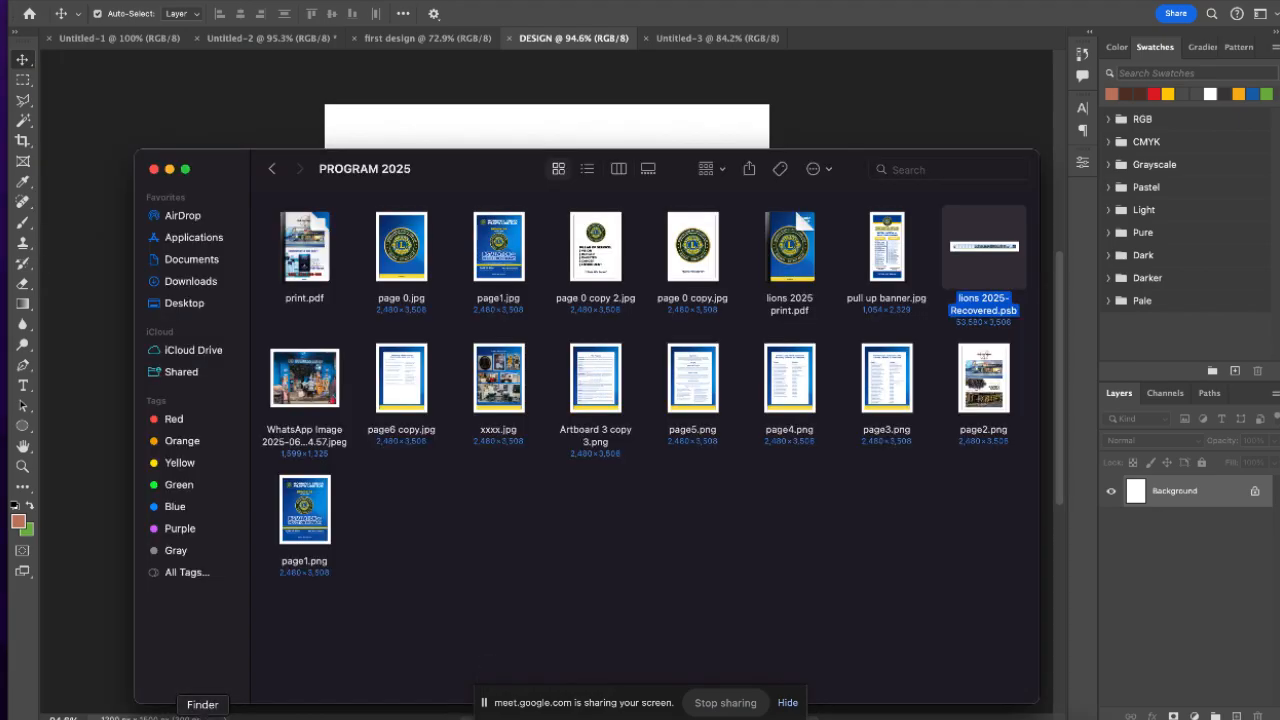
pyautogui.click(210, 281)
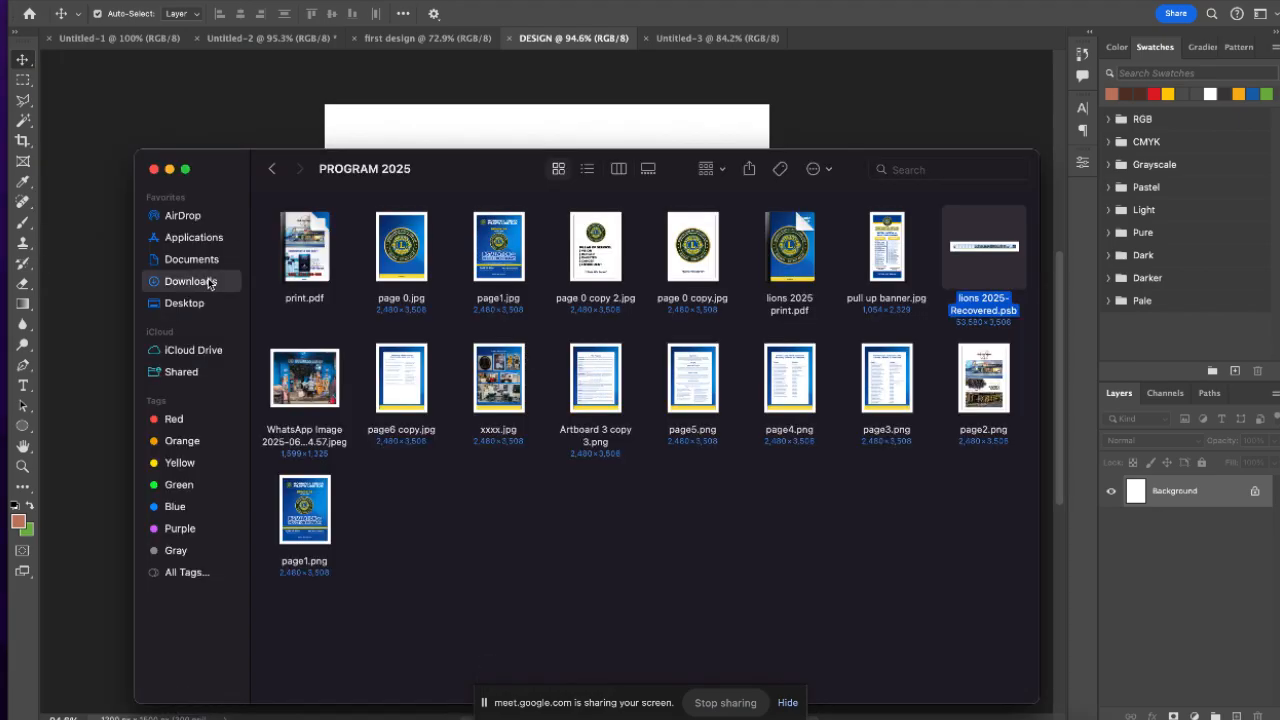
pyautogui.scroll(4, 554, 396)
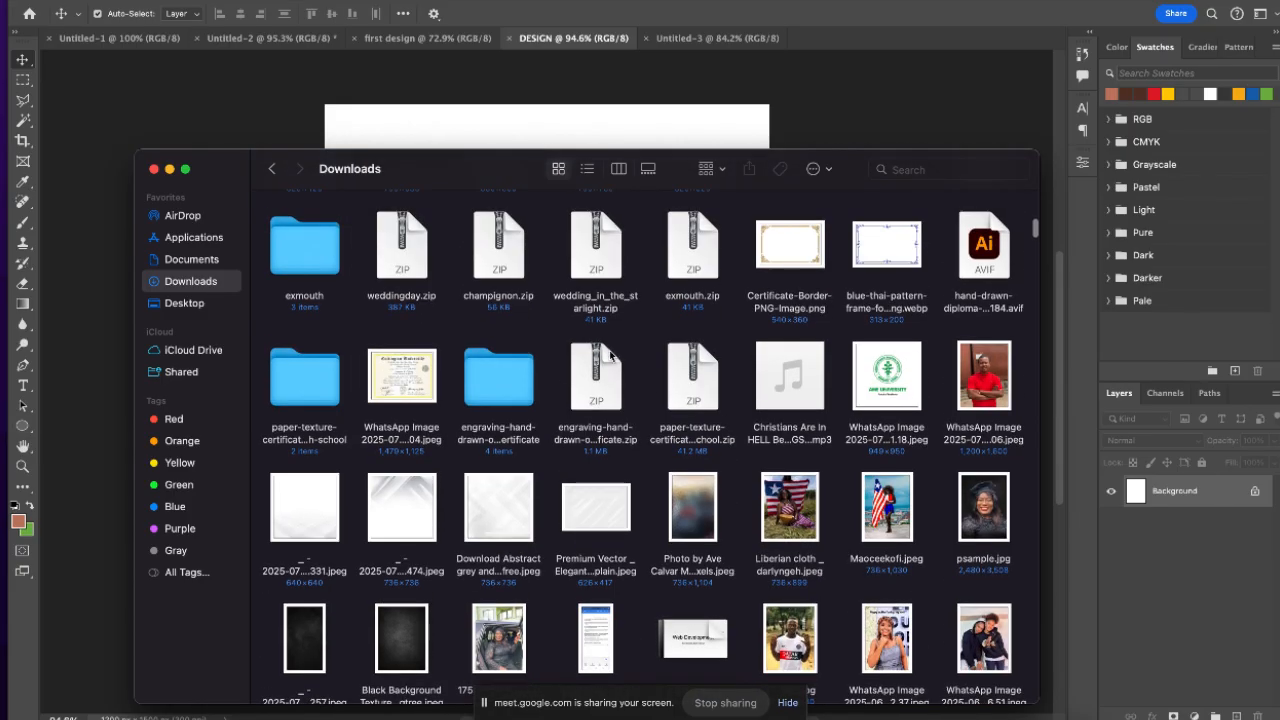
pyautogui.scroll(-3, 610, 353)
pyautogui.scroll(-4, 611, 356)
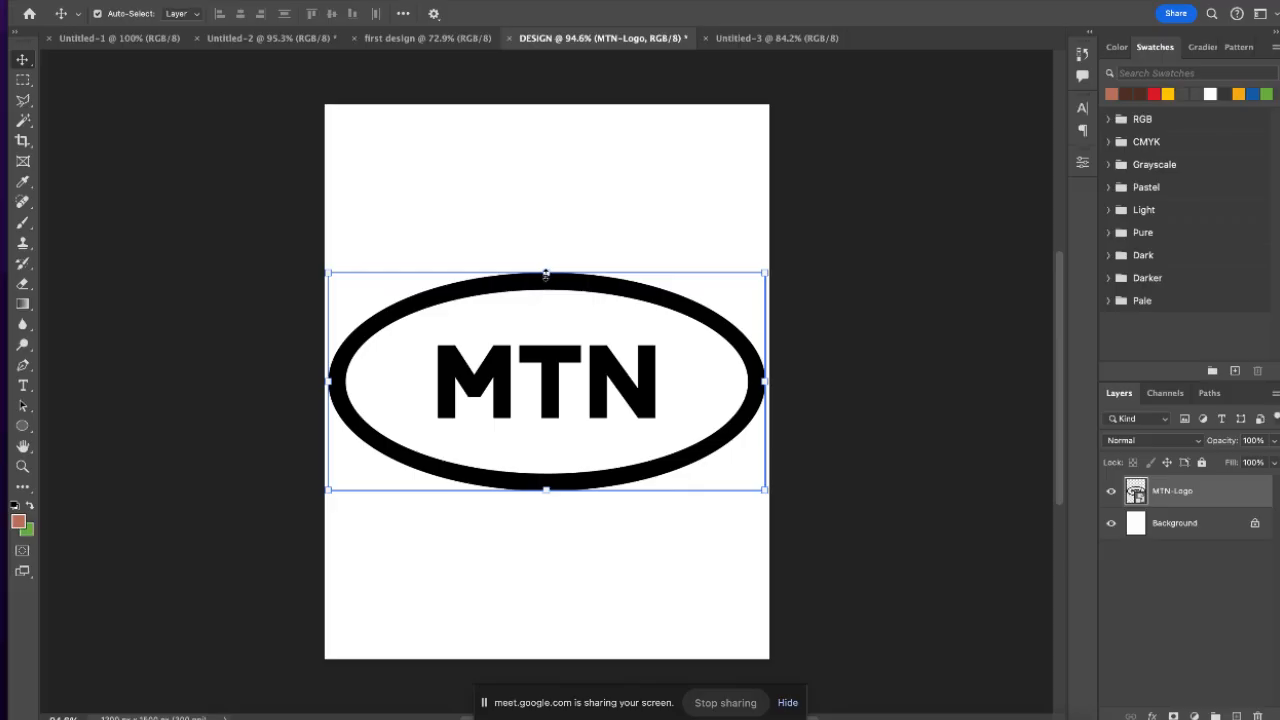
pyautogui.click(545, 275)
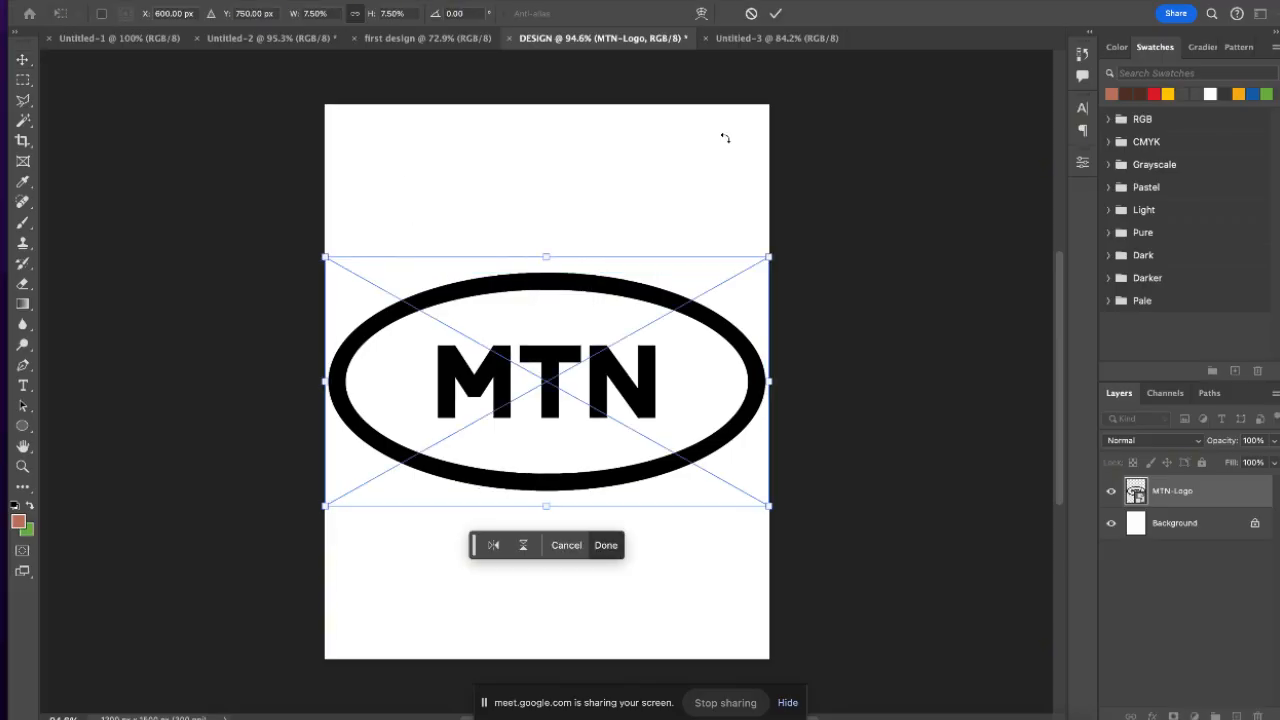
pyautogui.click(775, 13)
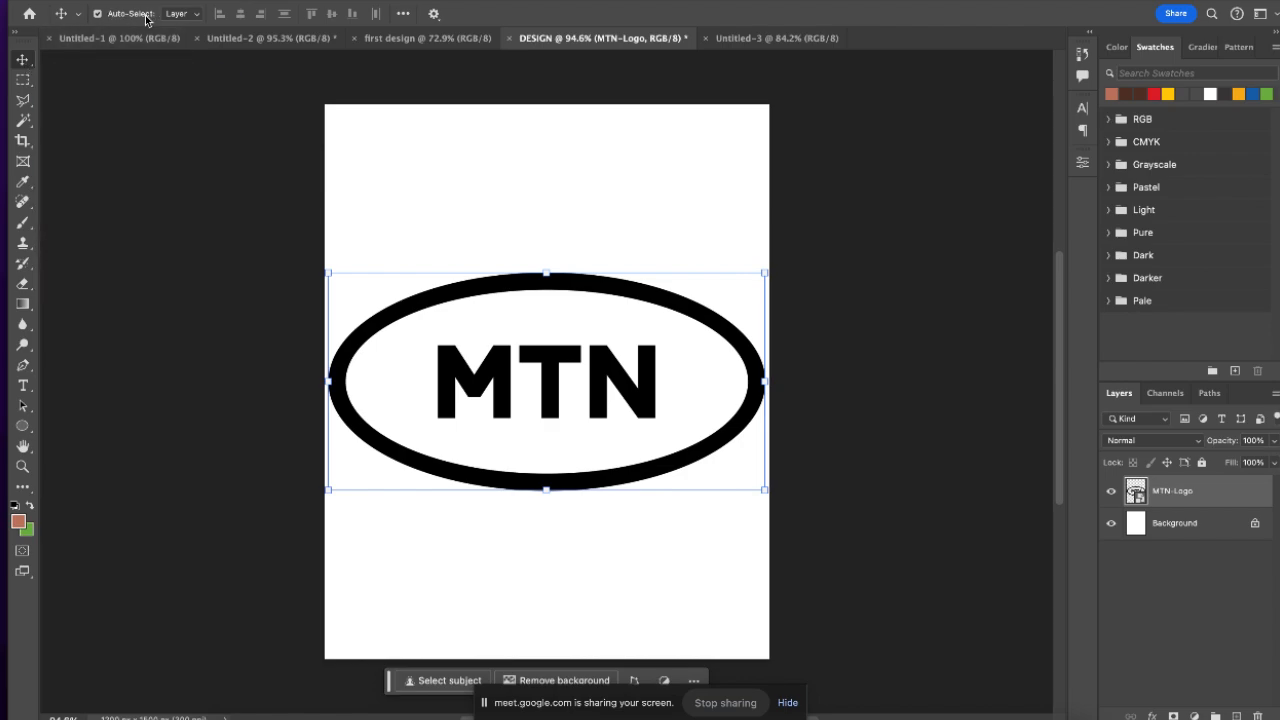
# Keep the Move tool's Auto-Select set to Layer and turn off Show transform controls for the selected logo
pyautogui.click(195, 14)
pyautogui.click(188, 18)
pyautogui.click(434, 14)
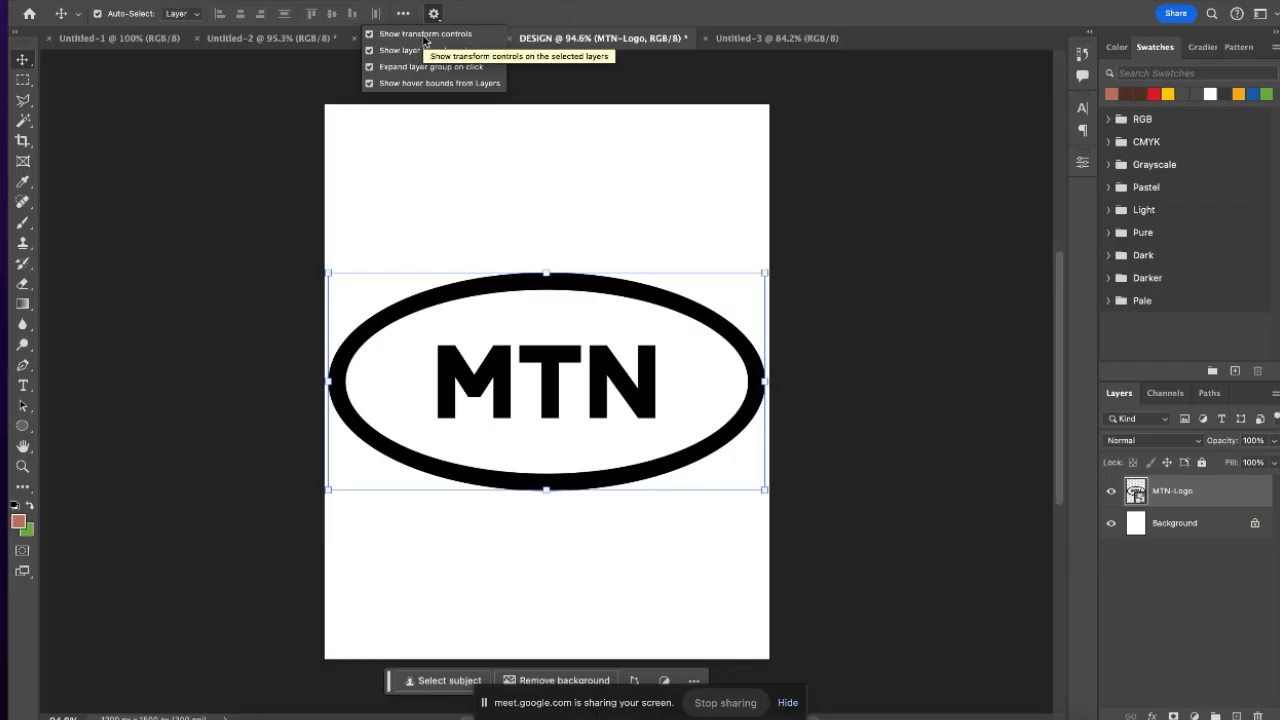
pyautogui.click(424, 37)
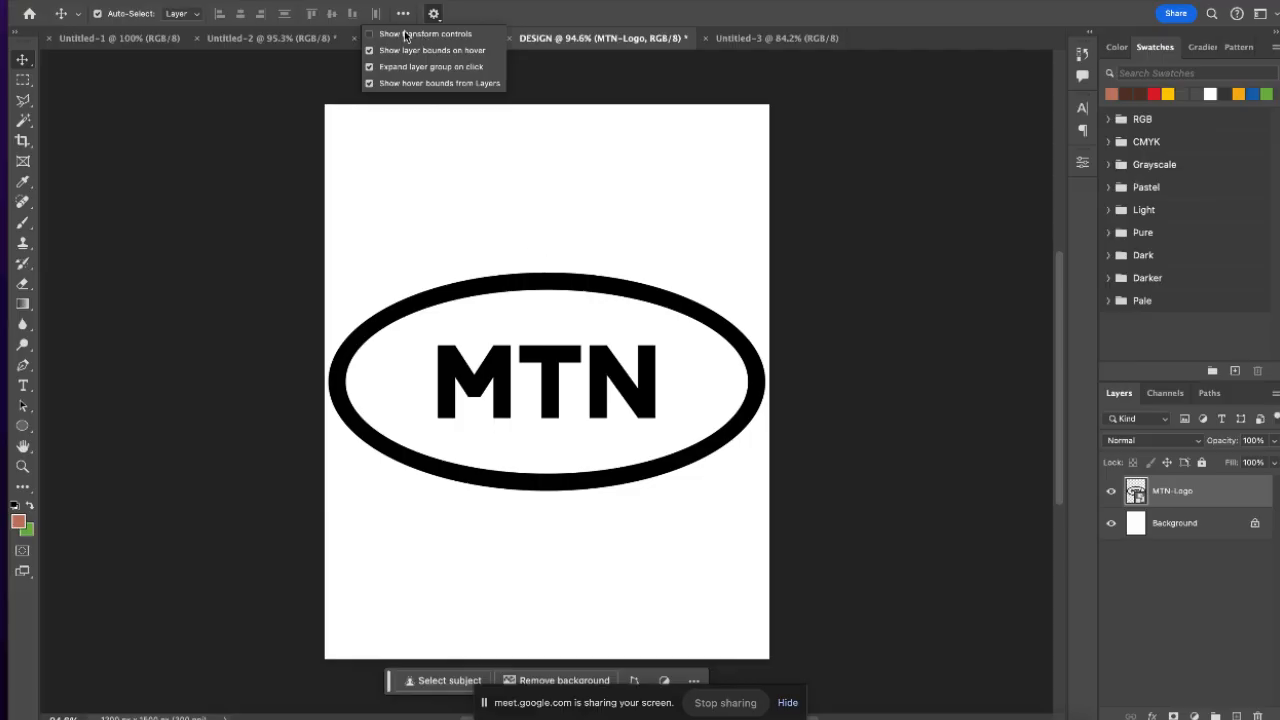
pyautogui.click(523, 289)
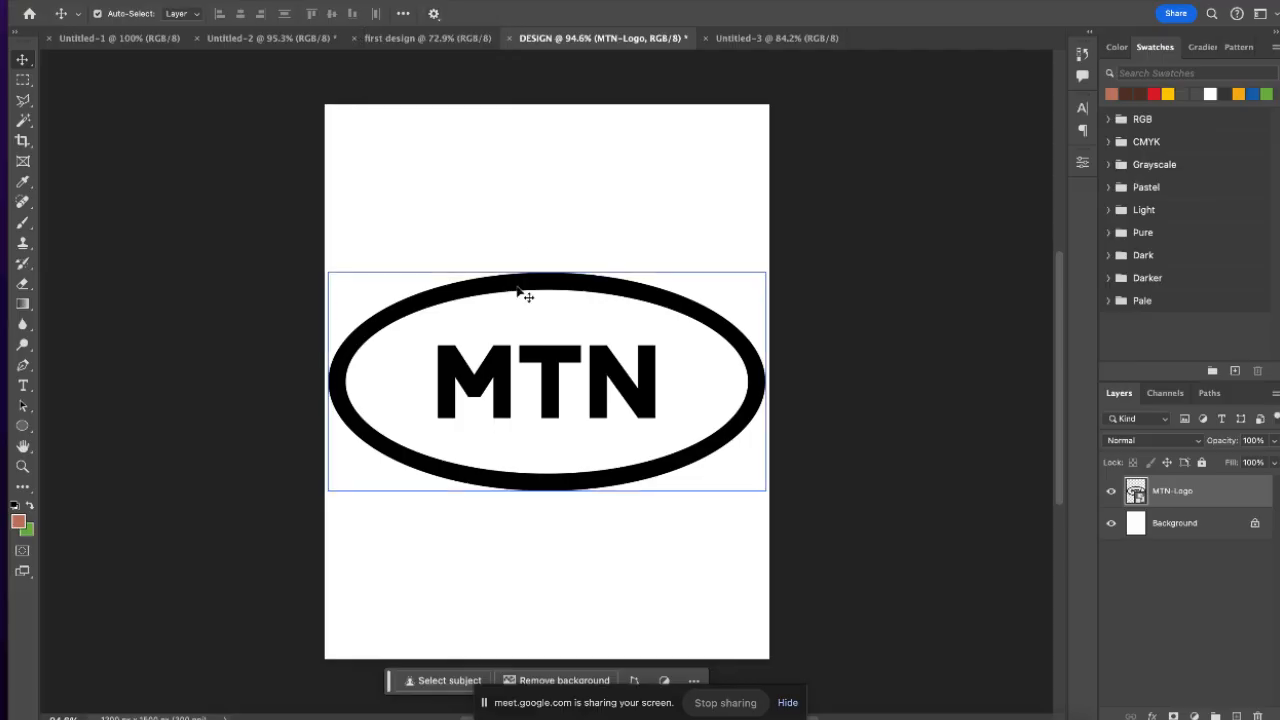
# Move the MTN logo up slightly and over to the canvas's left edge, keeping its size
pyautogui.moveTo(508, 303); pyautogui.dragTo(520, 275)
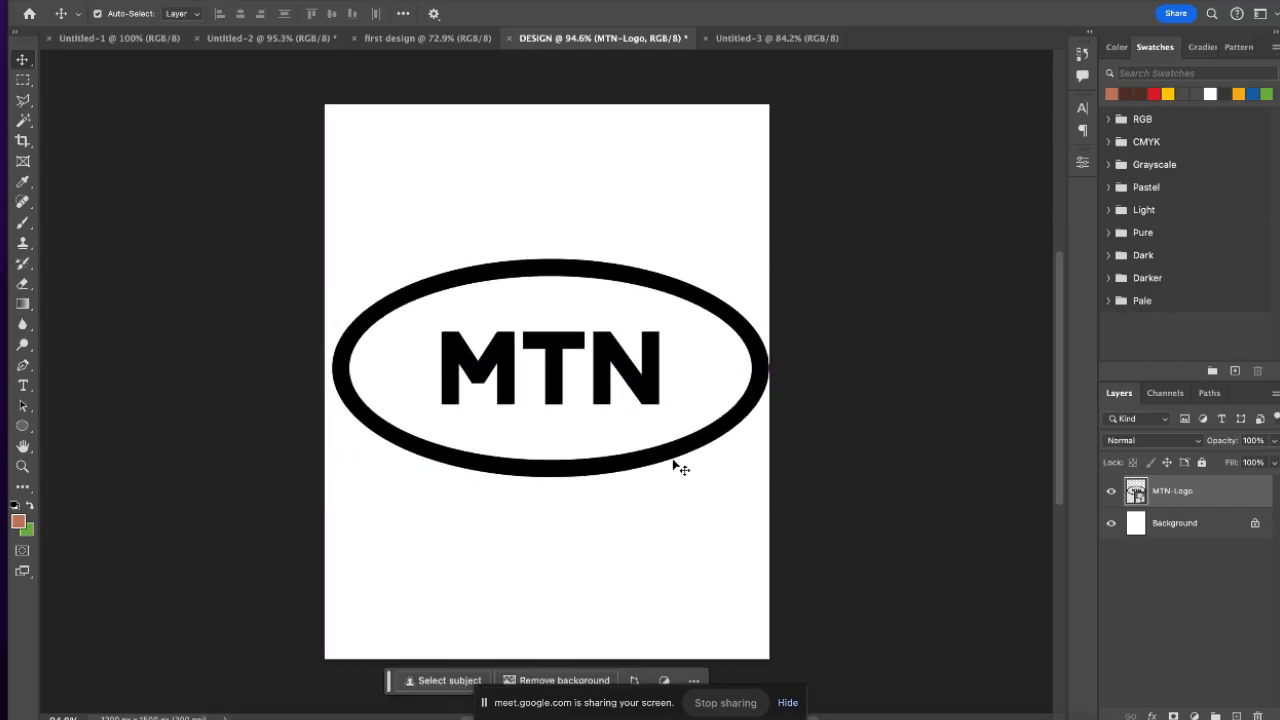
pyautogui.moveTo(677, 466); pyautogui.dragTo(700, 420)
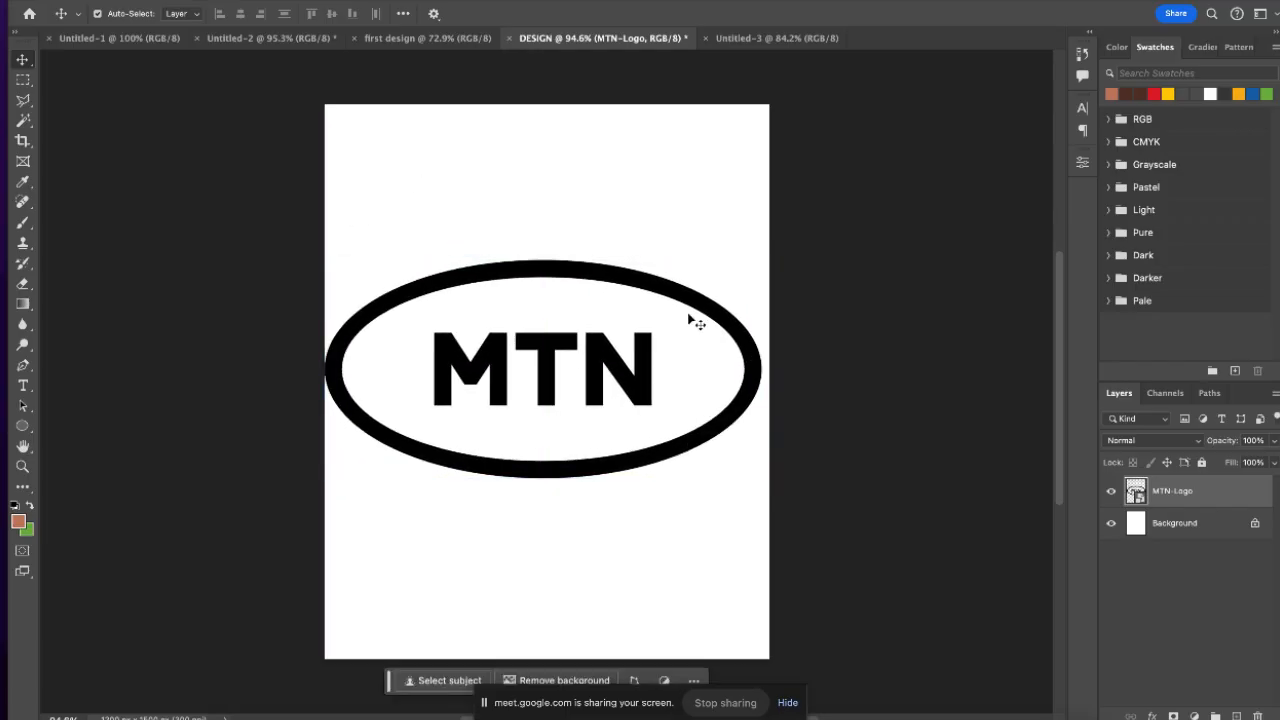
pyautogui.hotkey('ctrl', 't')
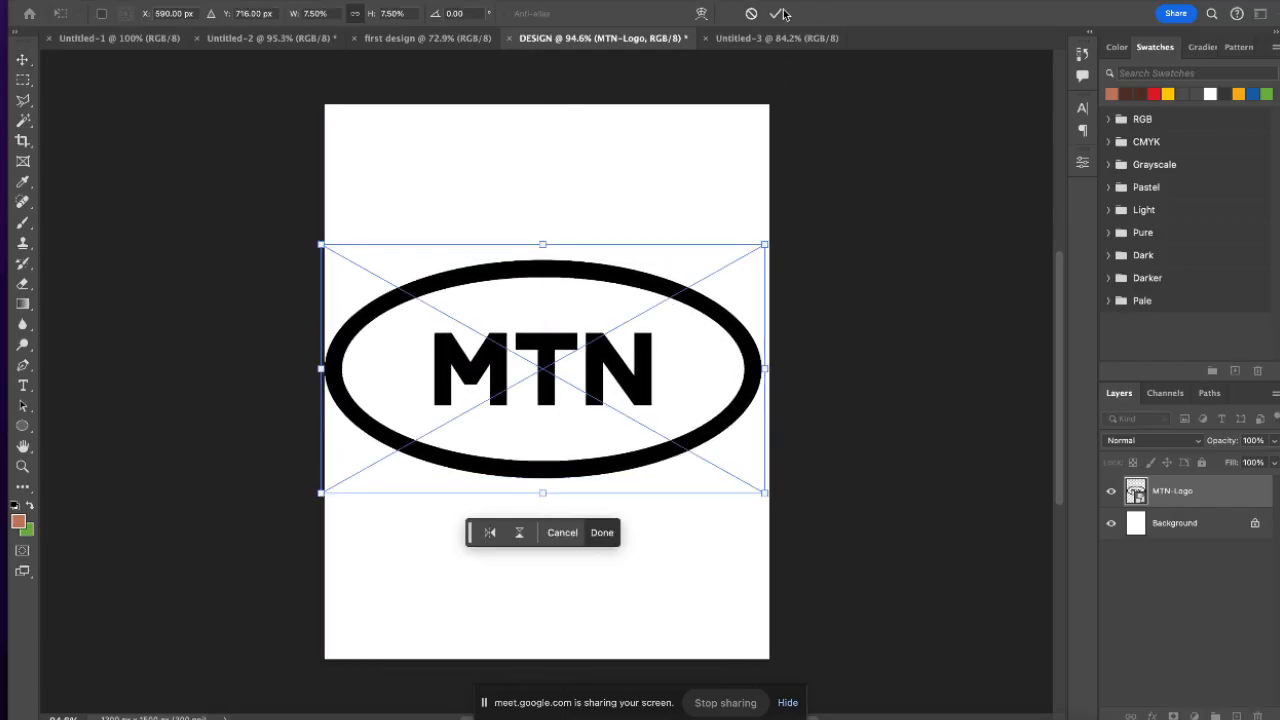
pyautogui.press('Escape')
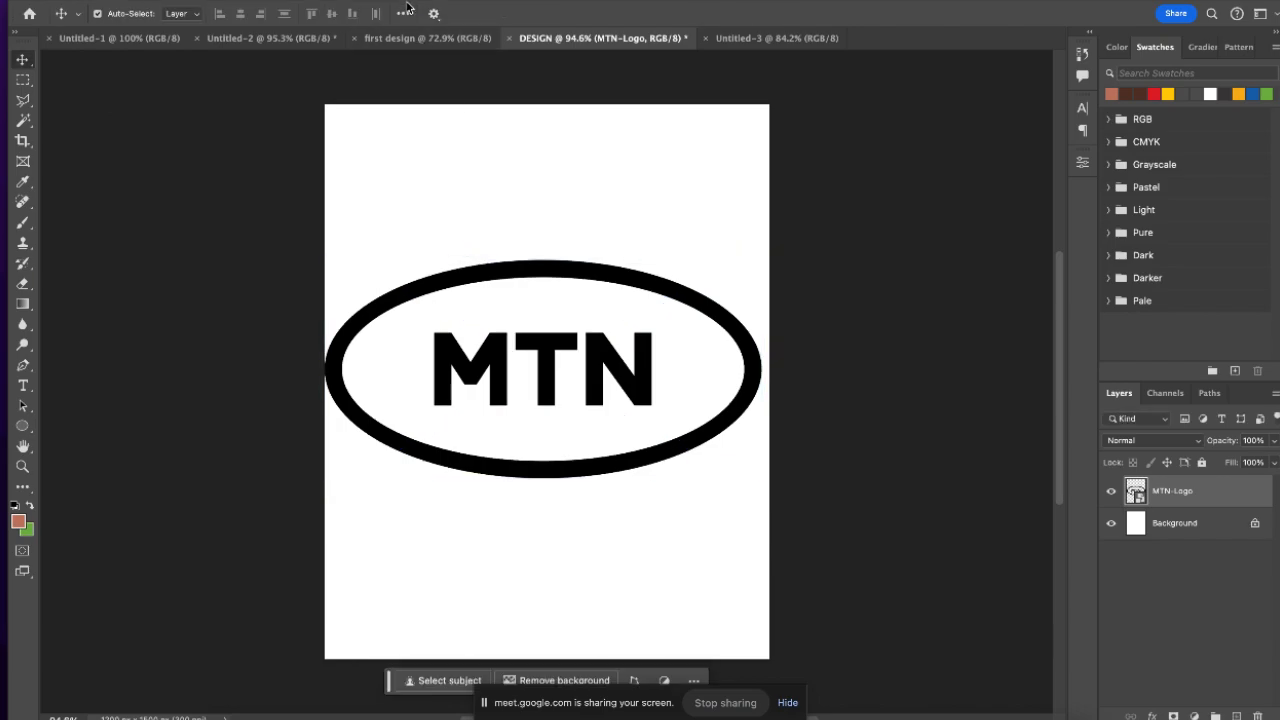
# Turn on Show transform controls for the Move tool
pyautogui.click(403, 13)
pyautogui.click(434, 14)
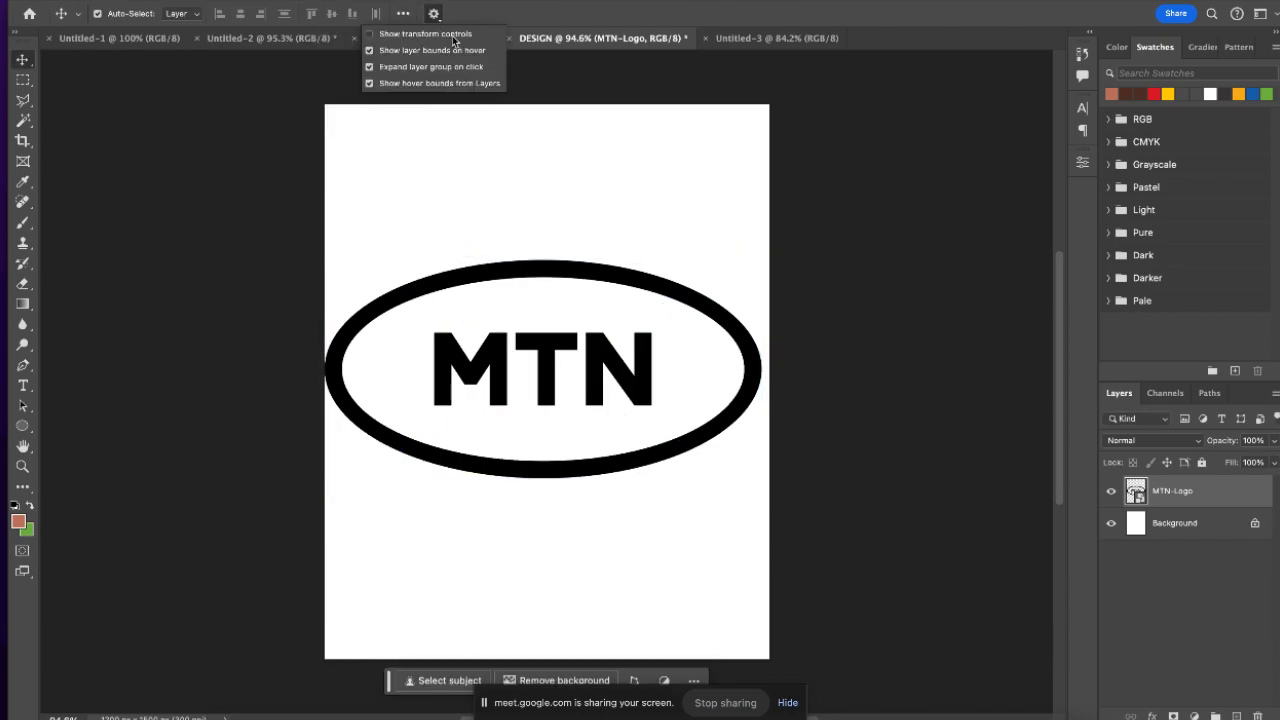
pyautogui.click(453, 36)
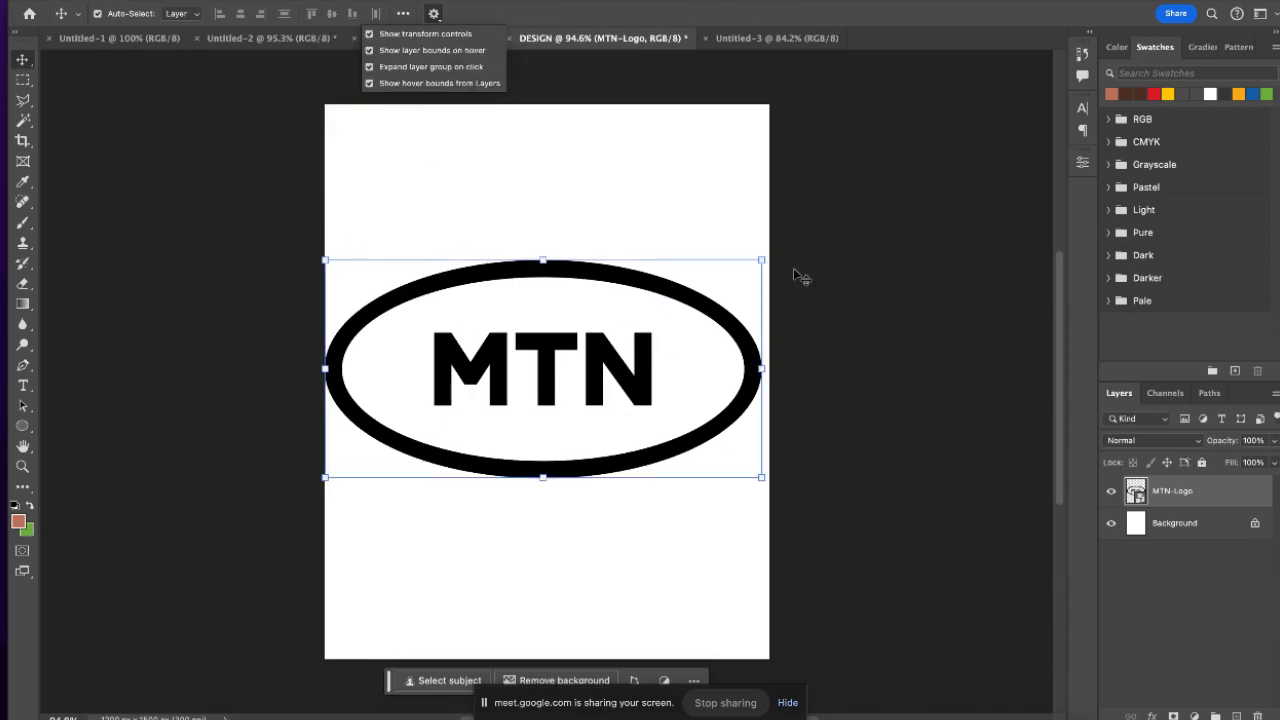
# Scale the MTN logo down to about 5.77% and position it in the upper half of the canvas
pyautogui.moveTo(763, 260); pyautogui.dragTo(581, 330)
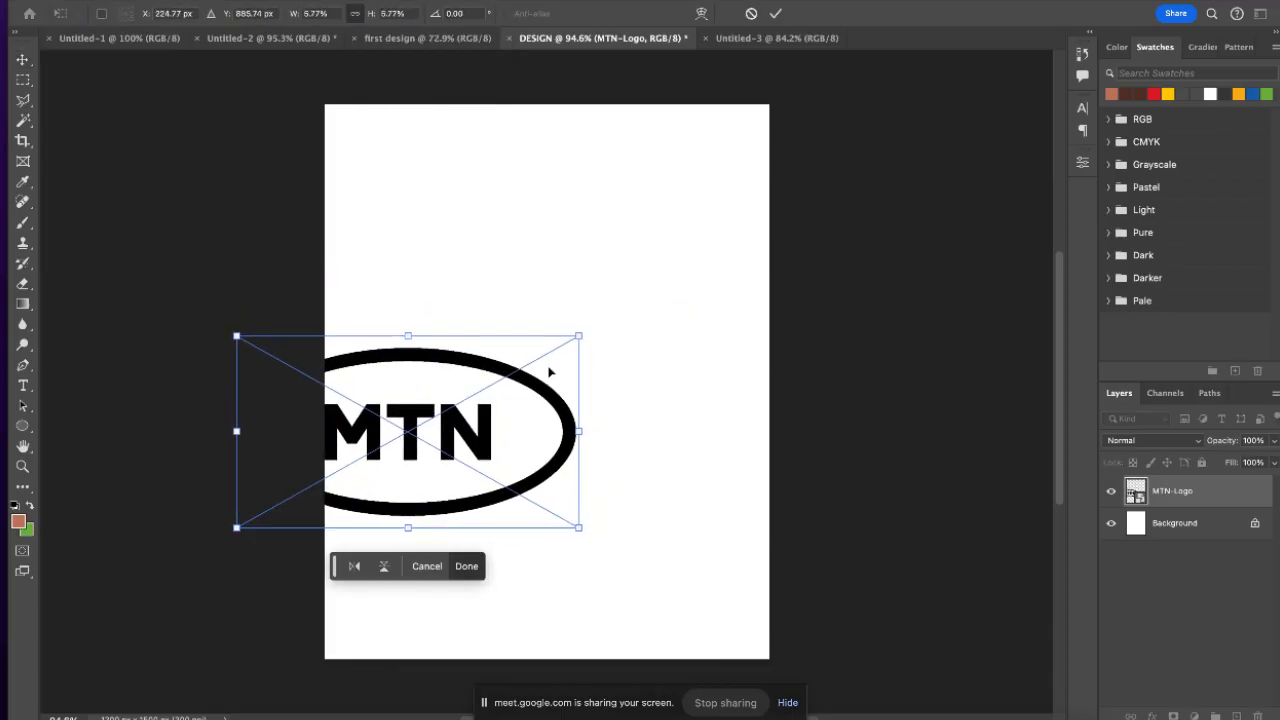
pyautogui.moveTo(532, 382); pyautogui.dragTo(649, 196)
pyautogui.click(776, 14)
pyautogui.moveTo(643, 200); pyautogui.dragTo(623, 260)
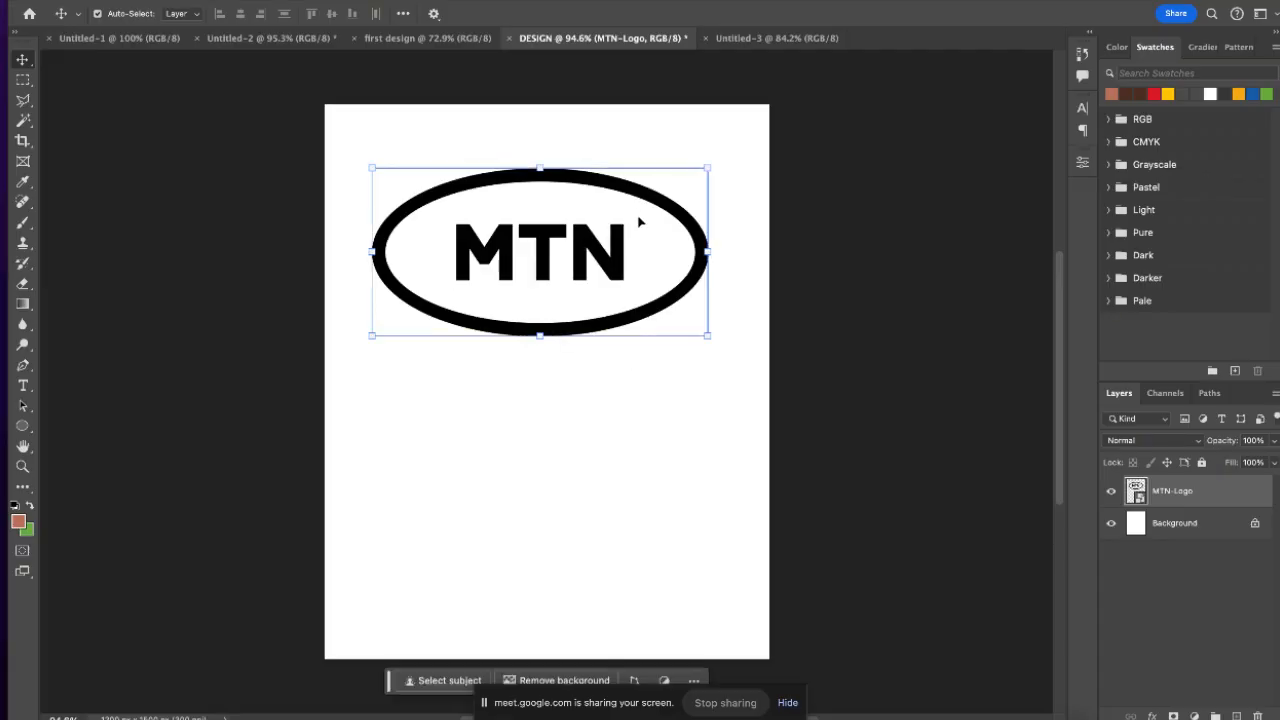
pyautogui.moveTo(648, 199); pyautogui.dragTo(619, 270)
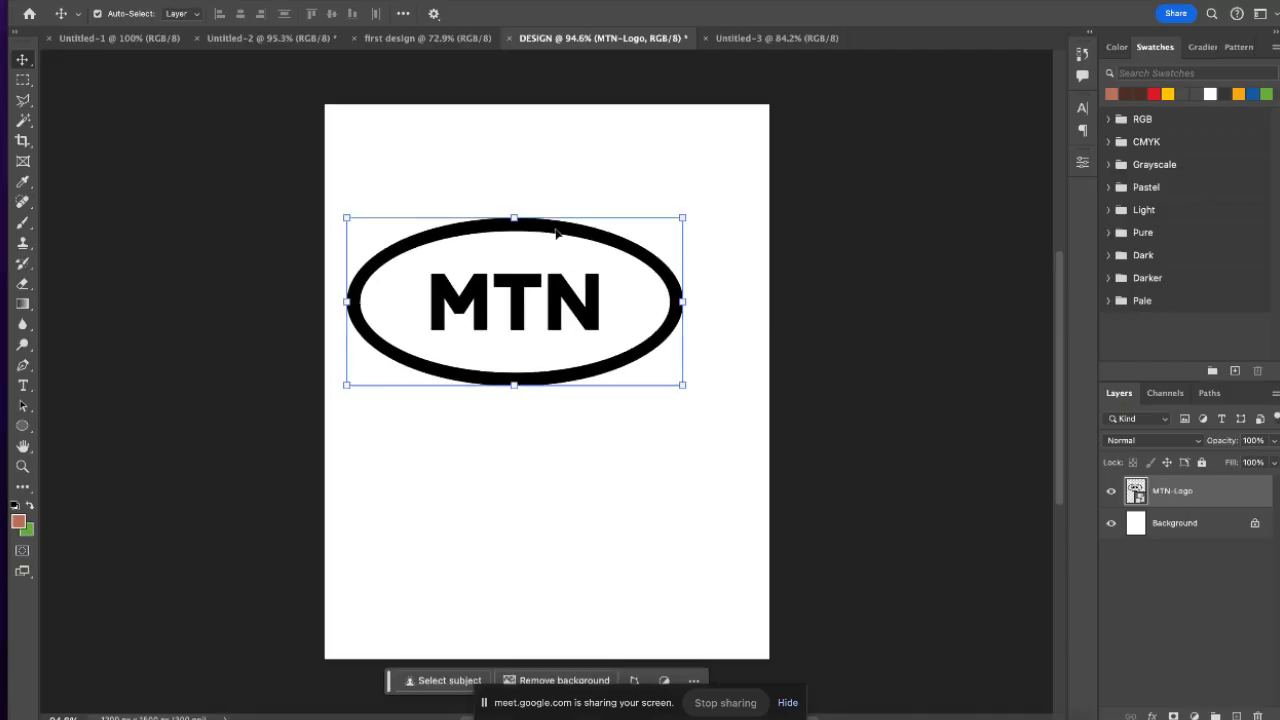
# Move the MTN logo right so it sits roughly centred across the canvas width
pyautogui.moveTo(557, 233); pyautogui.dragTo(250, 439)
pyautogui.click(442, 354)
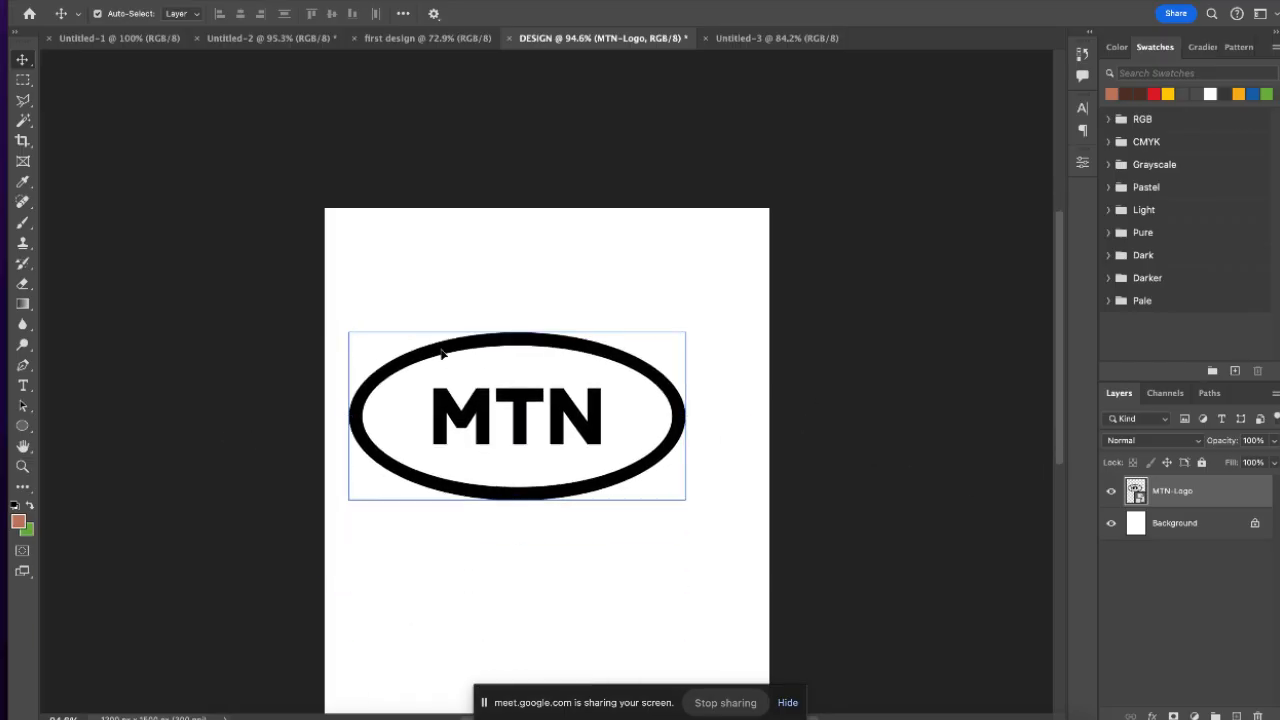
pyautogui.moveTo(443, 355); pyautogui.dragTo(479, 352)
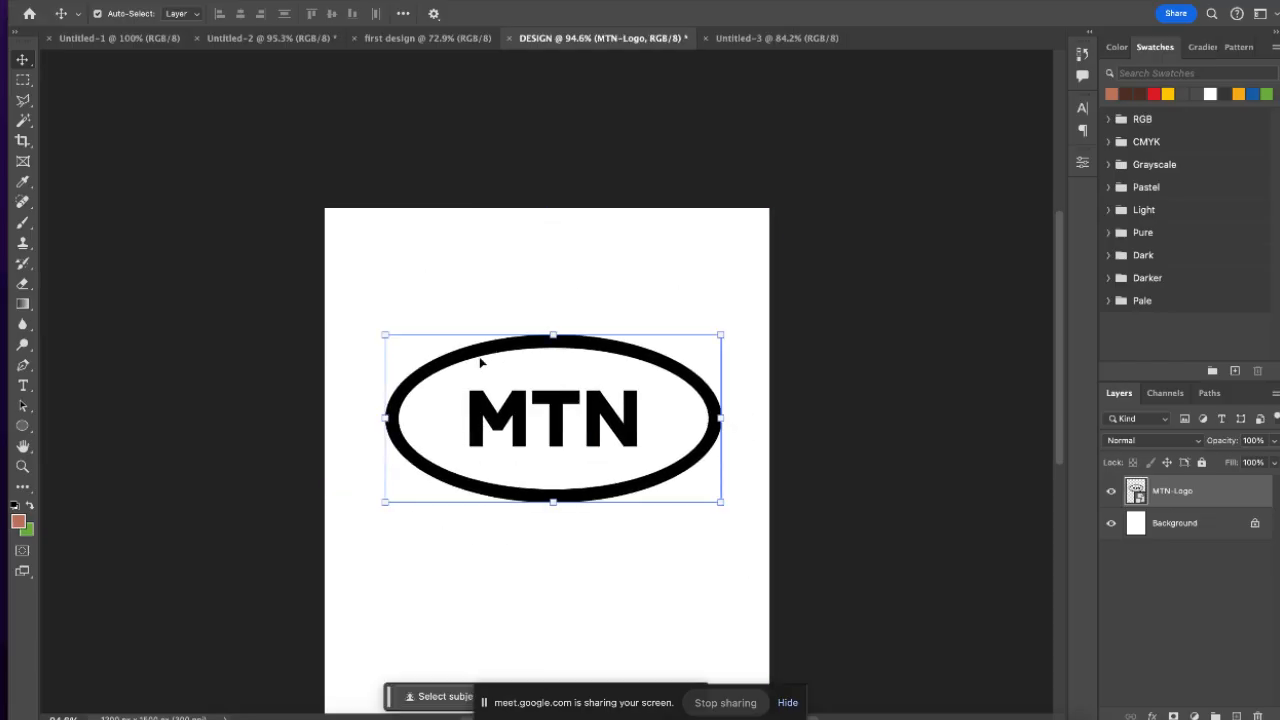
# Shrink the MTN logo slightly with its corner transform handle and reposition it in the upper half of the canvas
pyautogui.scroll(-1, 479, 366)
pyautogui.scroll(-1, 477, 368)
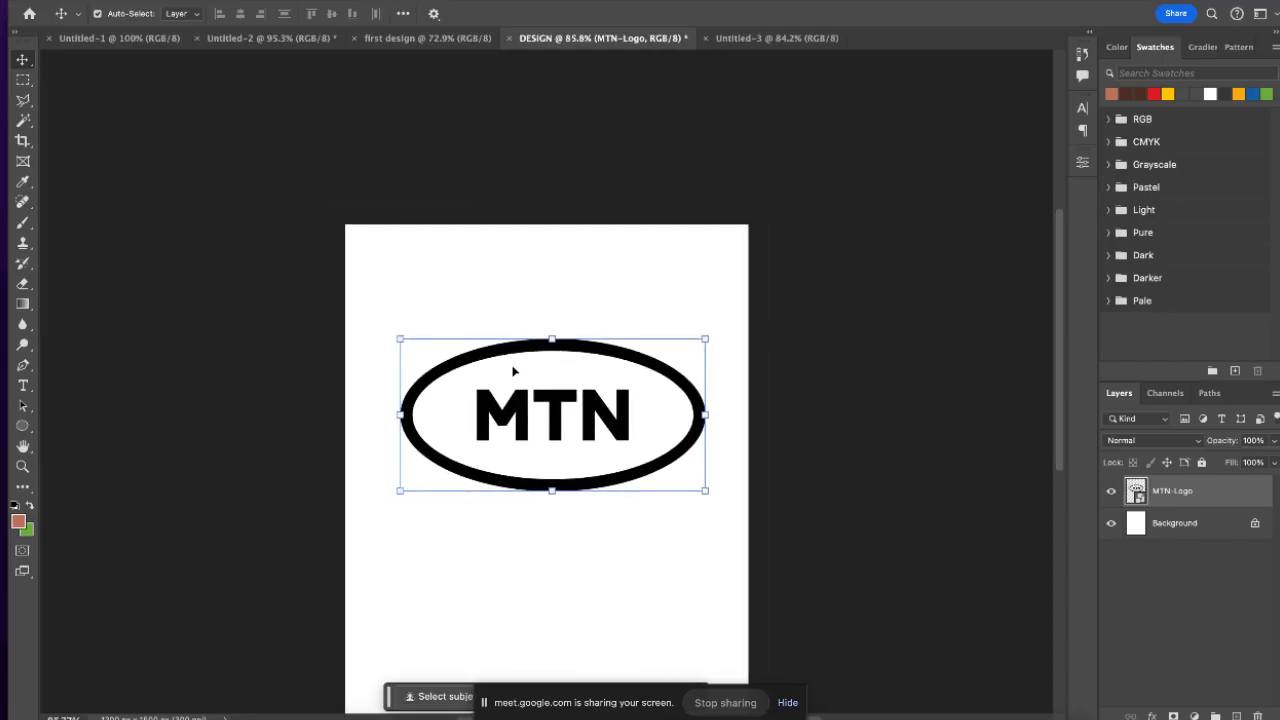
pyautogui.scroll(-1, 513, 372)
pyautogui.scroll(3, 513, 372)
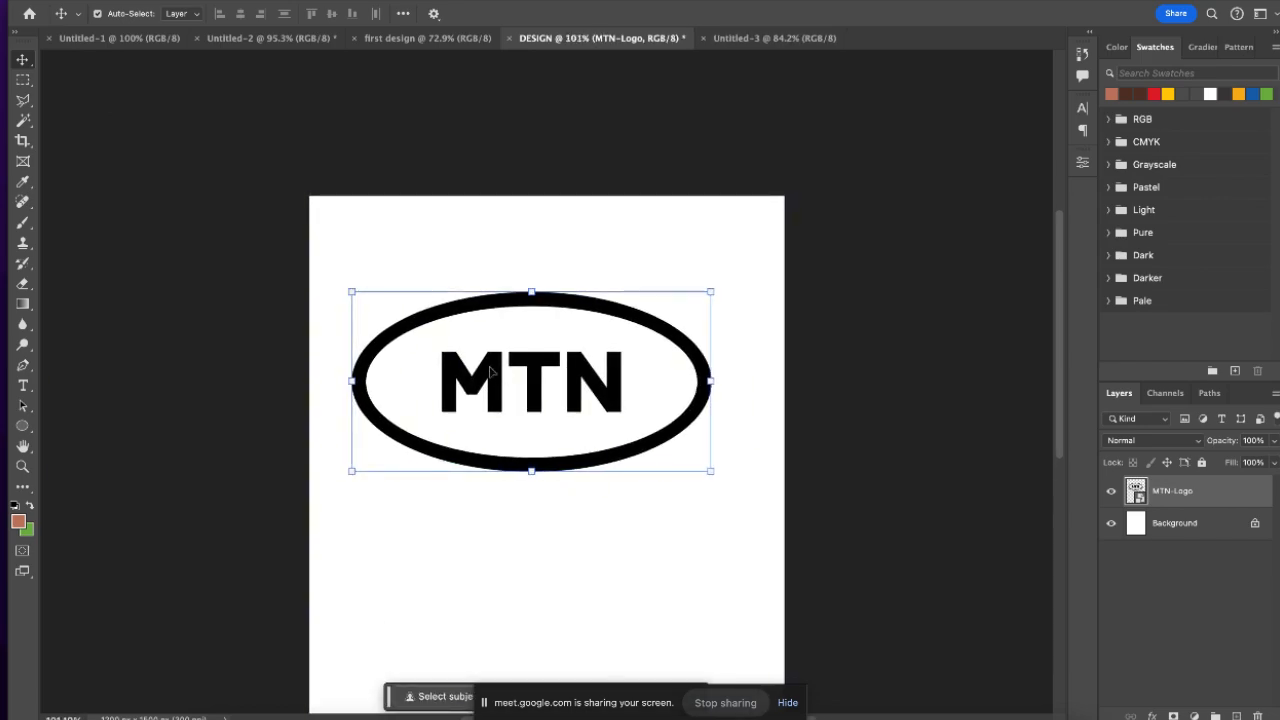
pyautogui.moveTo(352, 291); pyautogui.dragTo(364, 343)
pyautogui.moveTo(583, 412); pyautogui.dragTo(532, 357)
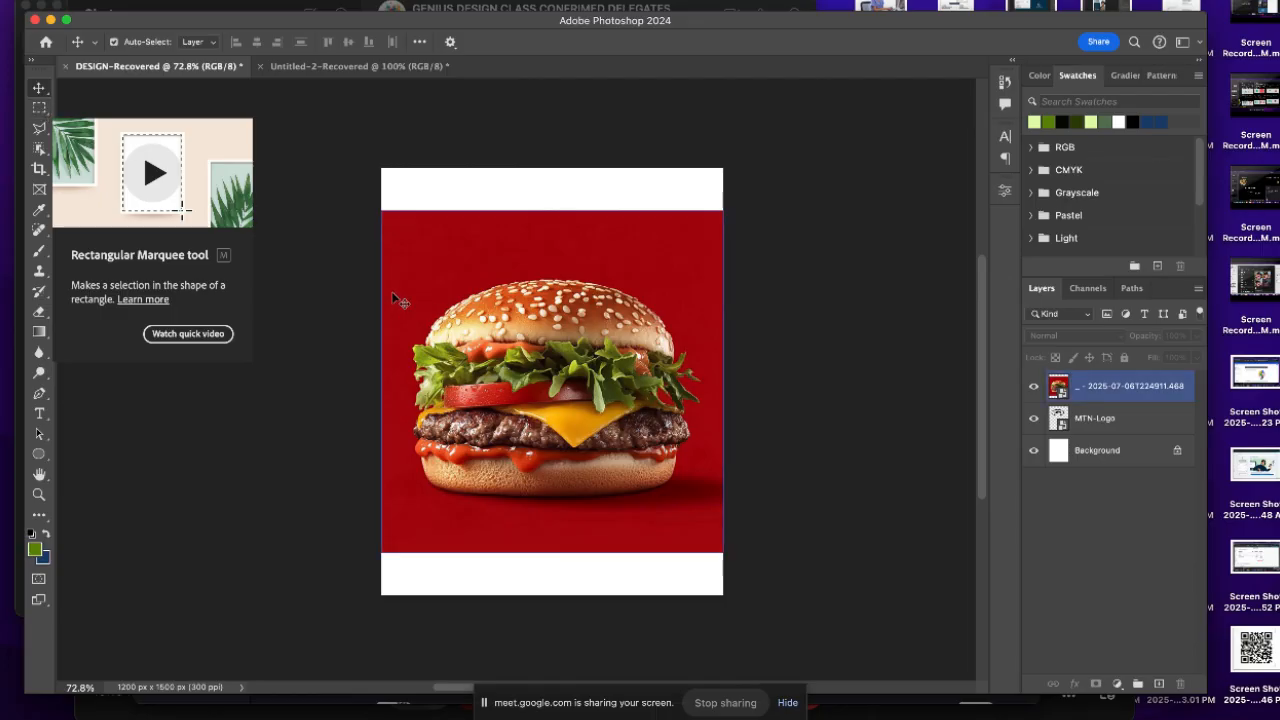
# Copy a rectangular marquee selection around the burger to a new layer and hide the original burger image layer
pyautogui.press('m')
pyautogui.moveTo(415, 260); pyautogui.dragTo(683, 530)
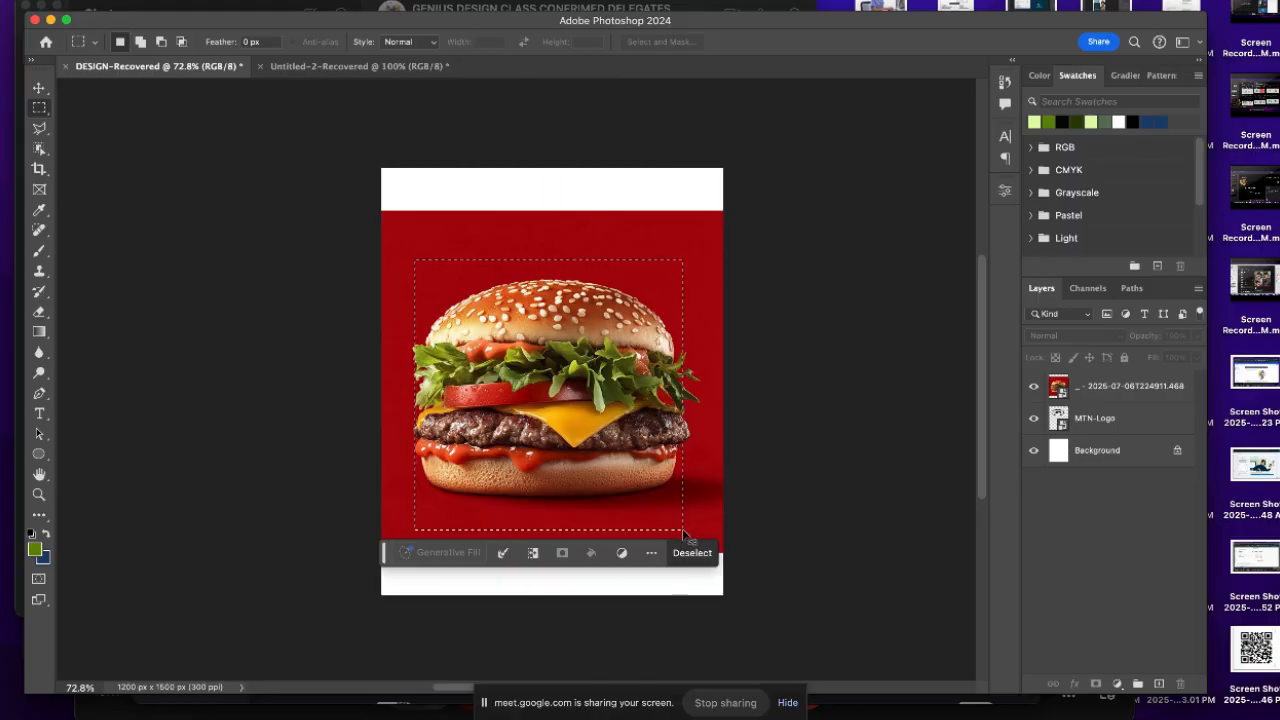
pyautogui.click(1120, 392)
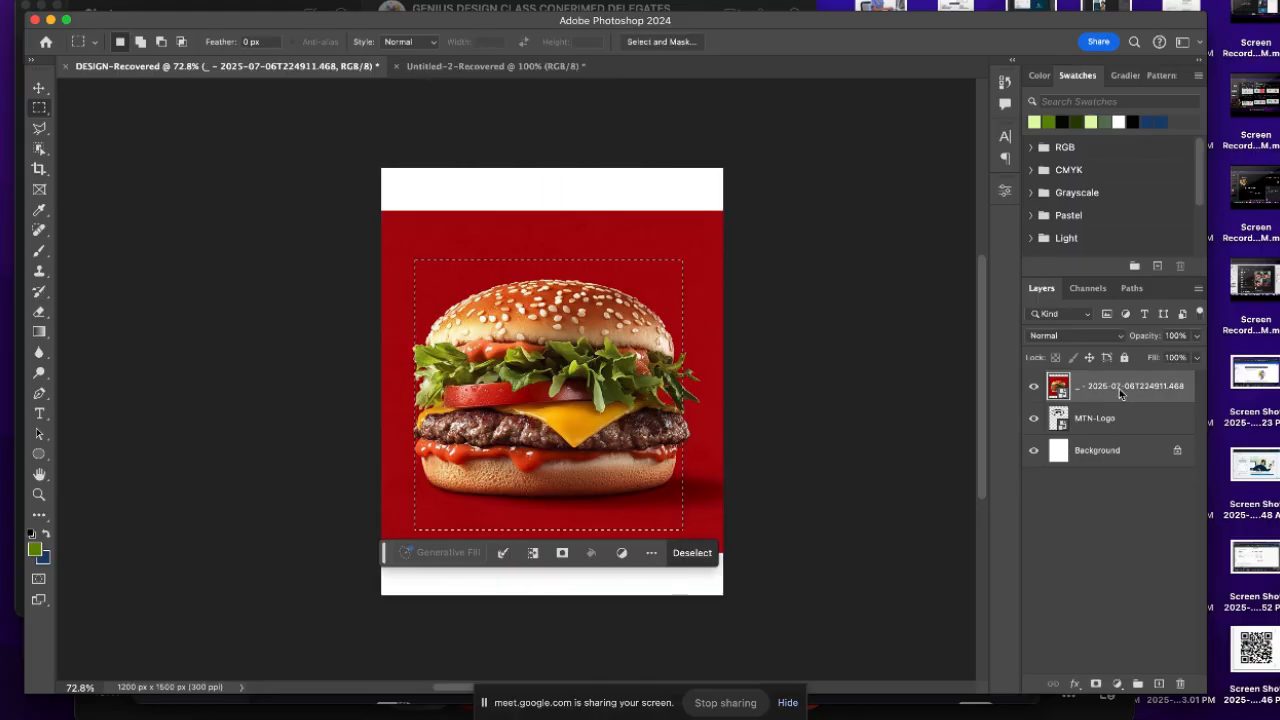
pyautogui.press('super+j')
pyautogui.click(1033, 418)
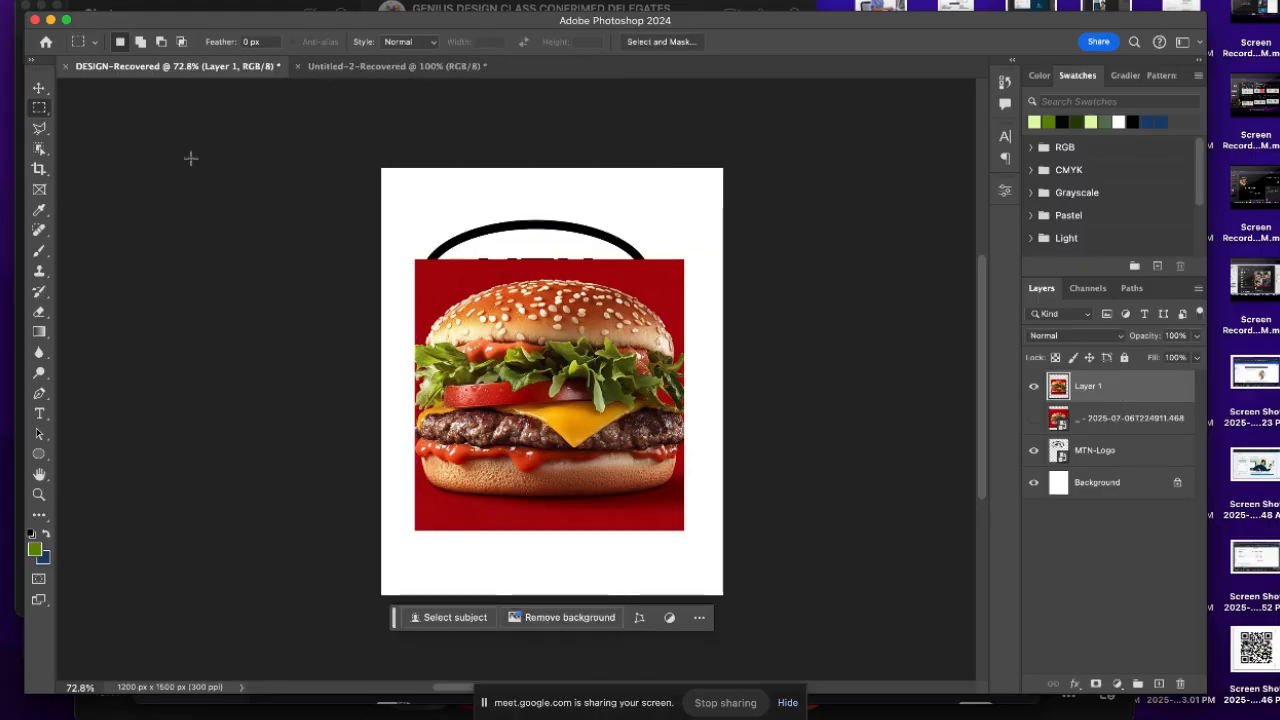
# Scale the copied burger layer to about half its size and duplicate it, placing both burgers side by side below the logo
pyautogui.click(35, 89)
pyautogui.moveTo(592, 328)
pyautogui.mouseDown()
pyautogui.moveTo(566, 314)
pyautogui.moveTo(598, 326)
pyautogui.mouseUp()
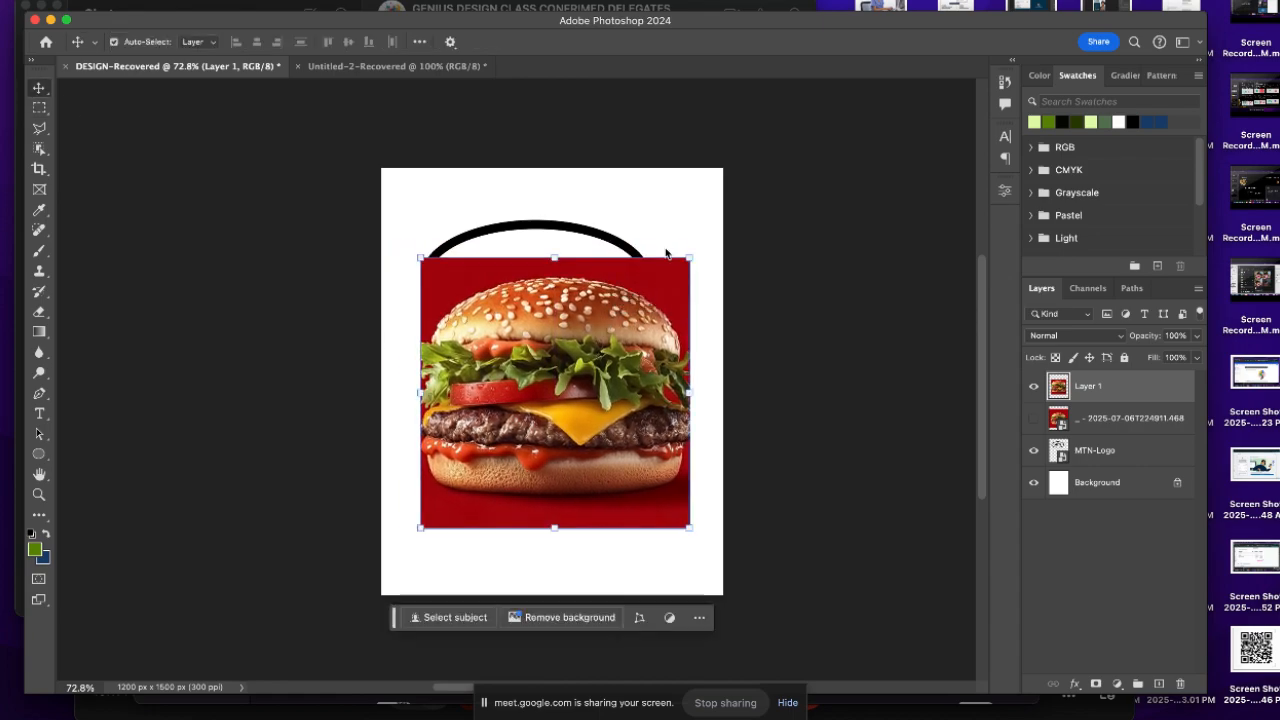
pyautogui.press('super+t')
pyautogui.moveTo(690, 256); pyautogui.dragTo(622, 325)
pyautogui.press('Return')
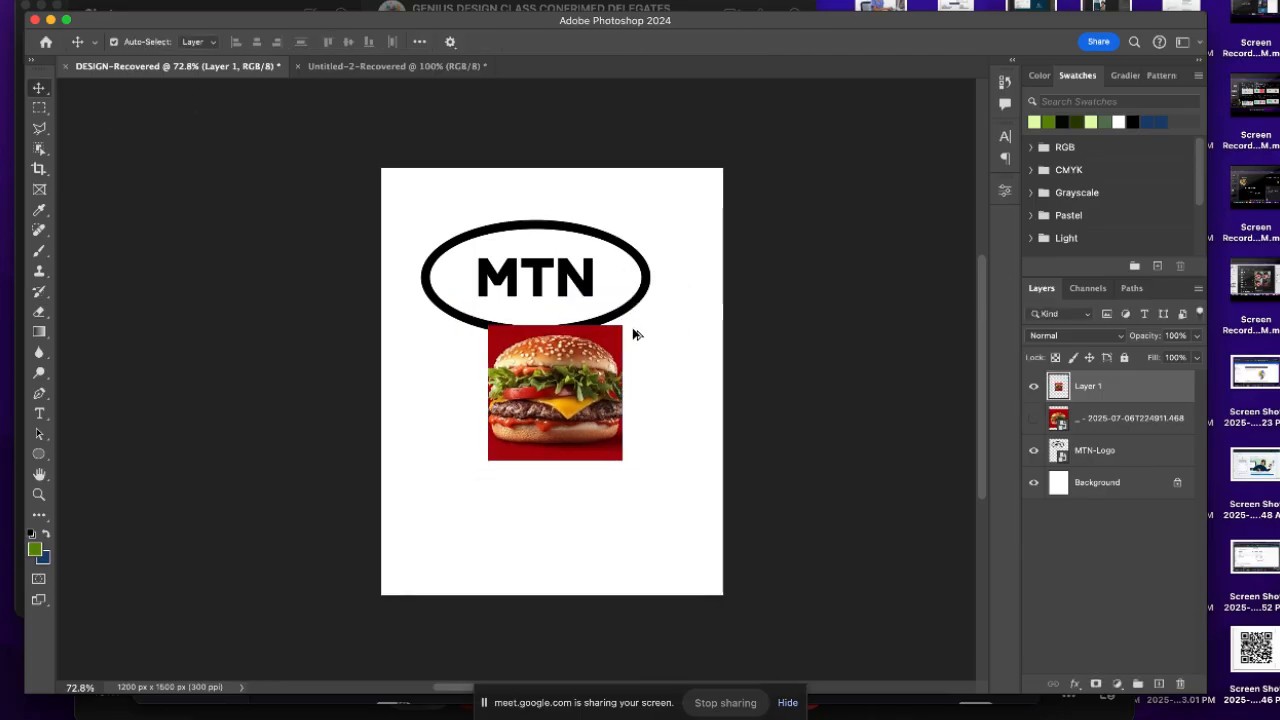
pyautogui.moveTo(622, 380); pyautogui.dragTo(662, 496)
# Draw a rectangular marquee around both burgers, then make only Layer 1 active with the Move tool
pyautogui.click(40, 107)
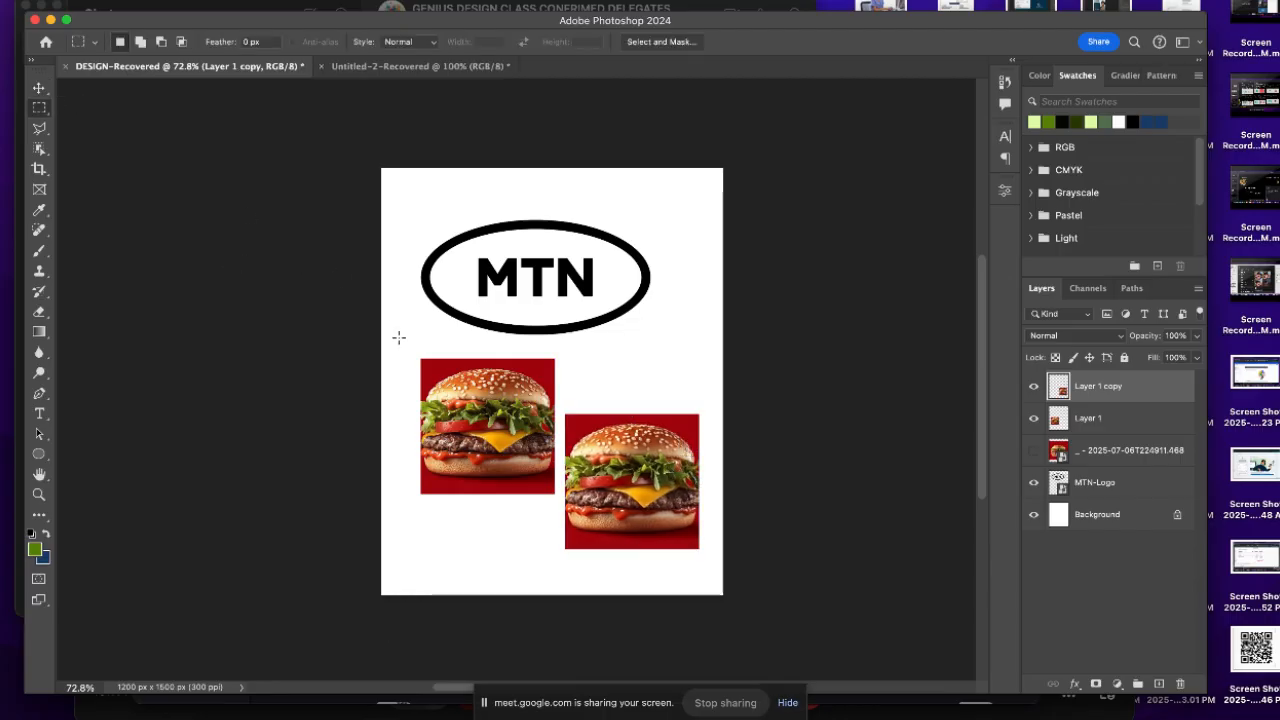
pyautogui.moveTo(398, 337); pyautogui.dragTo(719, 595)
pyautogui.keyDown('shift'); pyautogui.click(1108, 420); pyautogui.keyUp('shift')
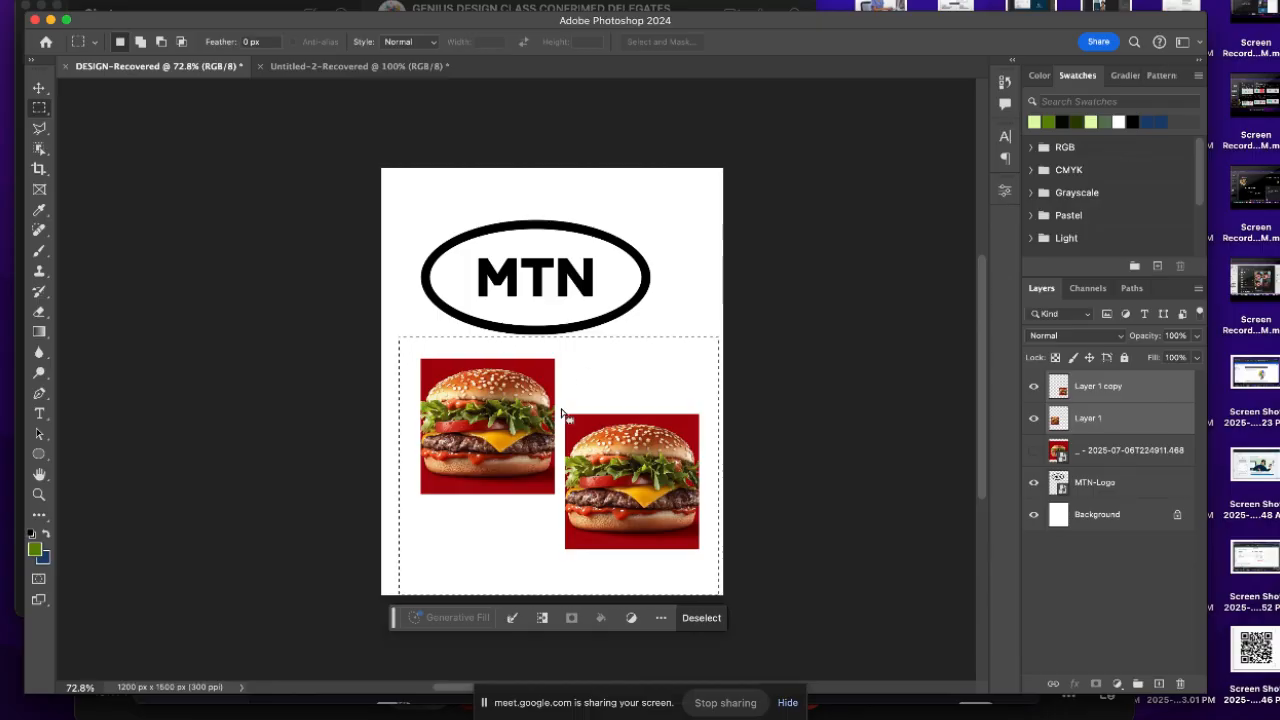
pyautogui.click(1098, 419)
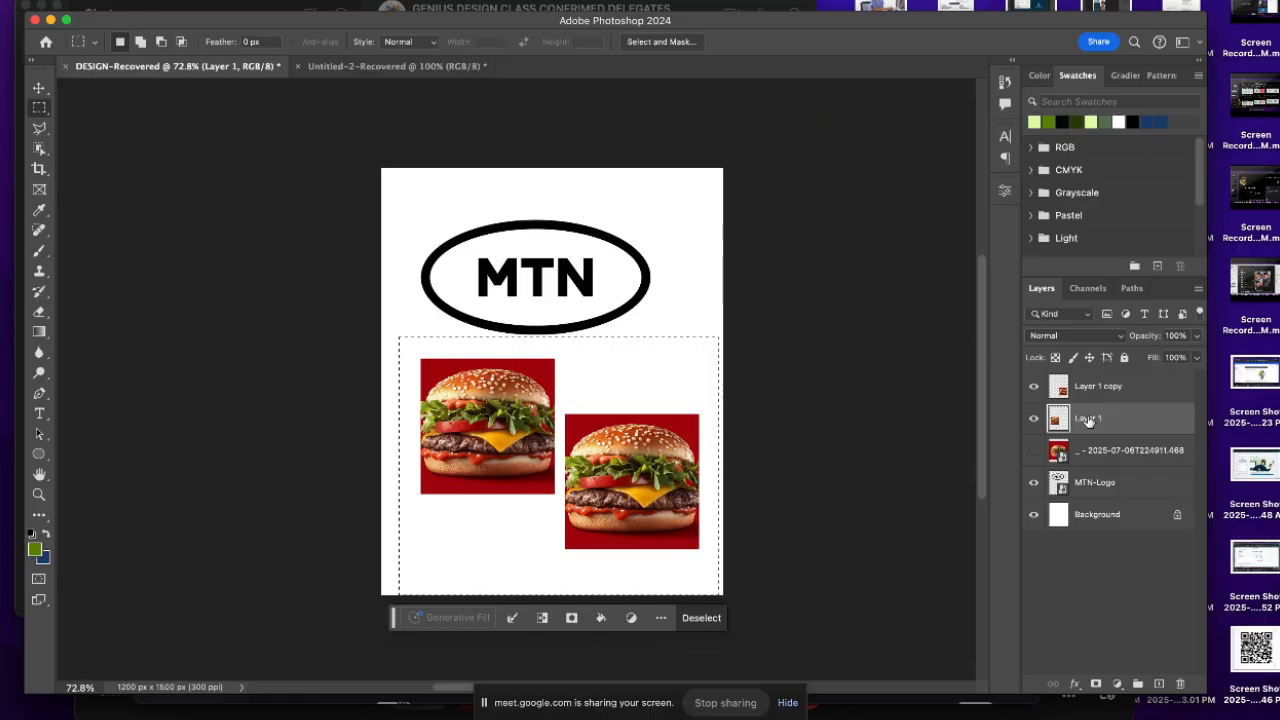
pyautogui.press('v')
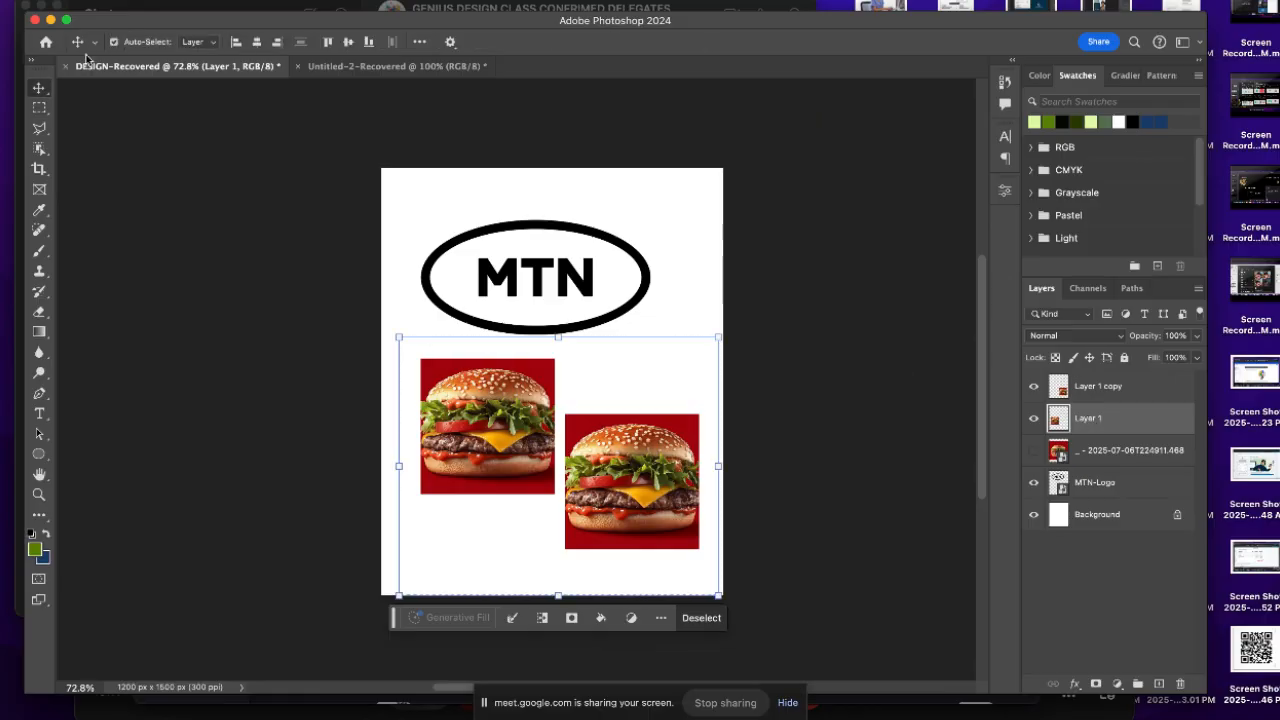
# Try aligning Layer 1 to the selection's top edge, bottom edge and vertical centre, ending at the top edge
pyautogui.click(327, 42)
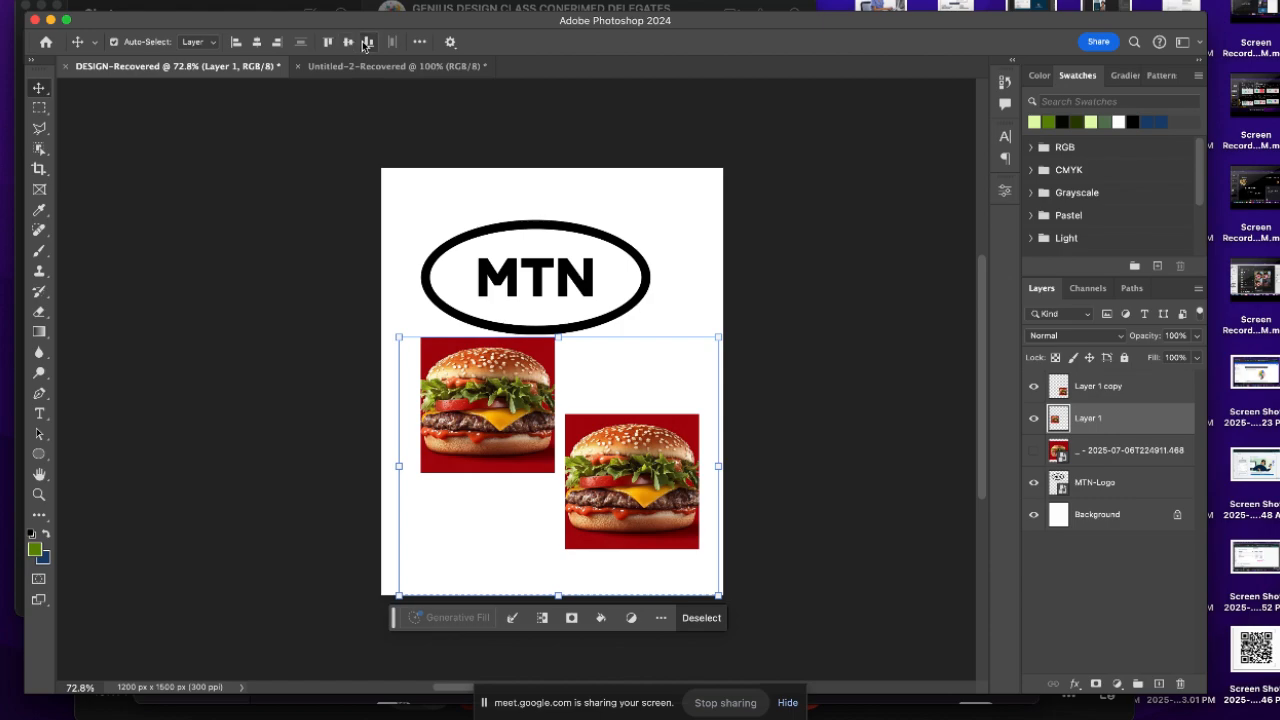
pyautogui.click(368, 42)
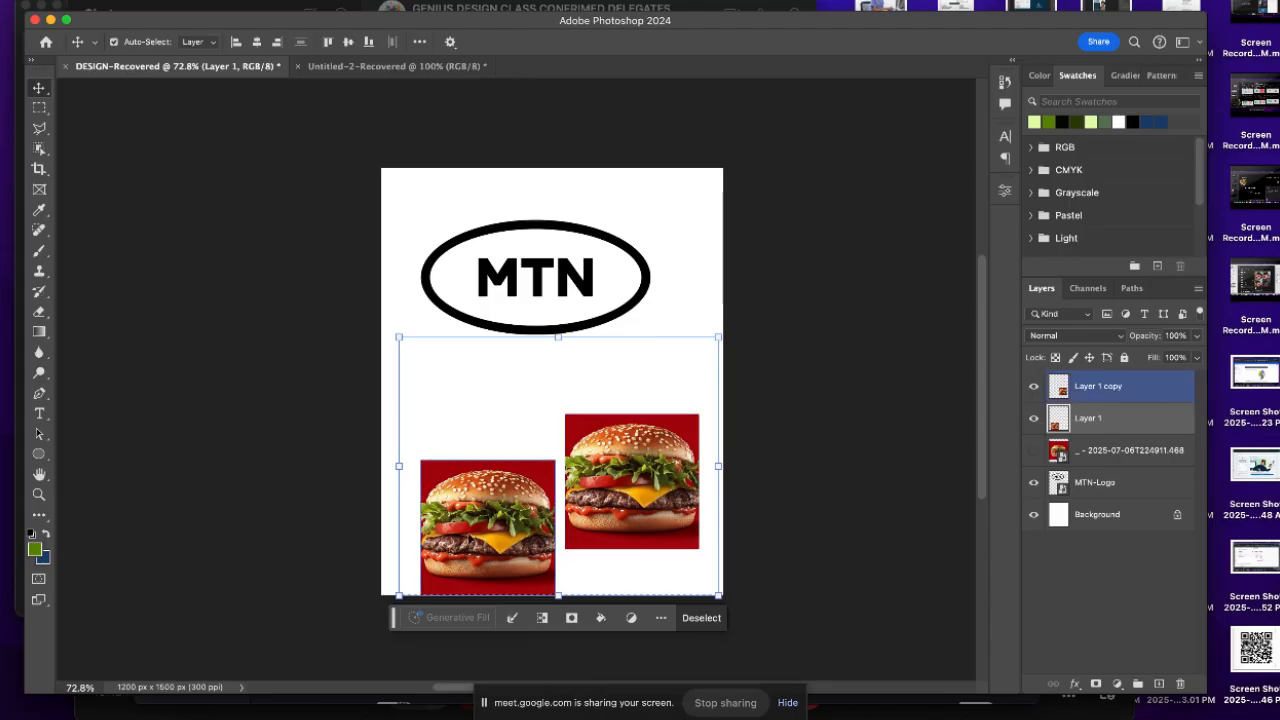
pyautogui.click(348, 42)
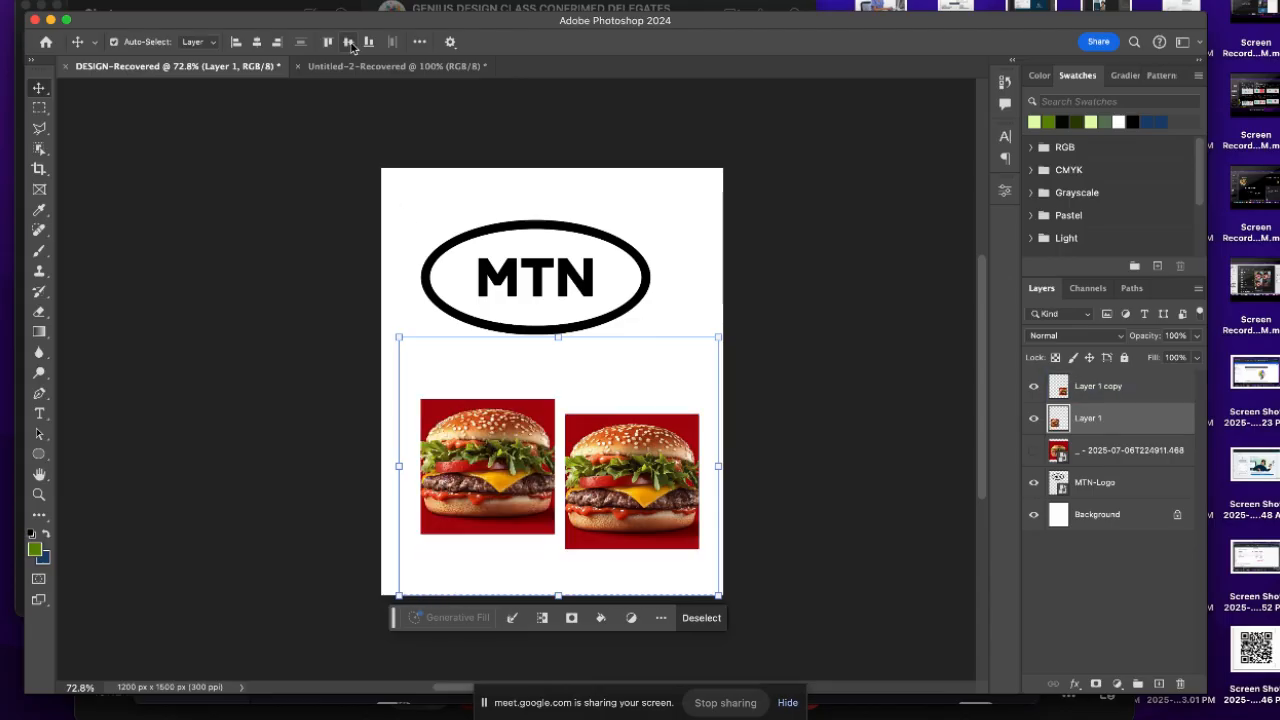
pyautogui.click(368, 42)
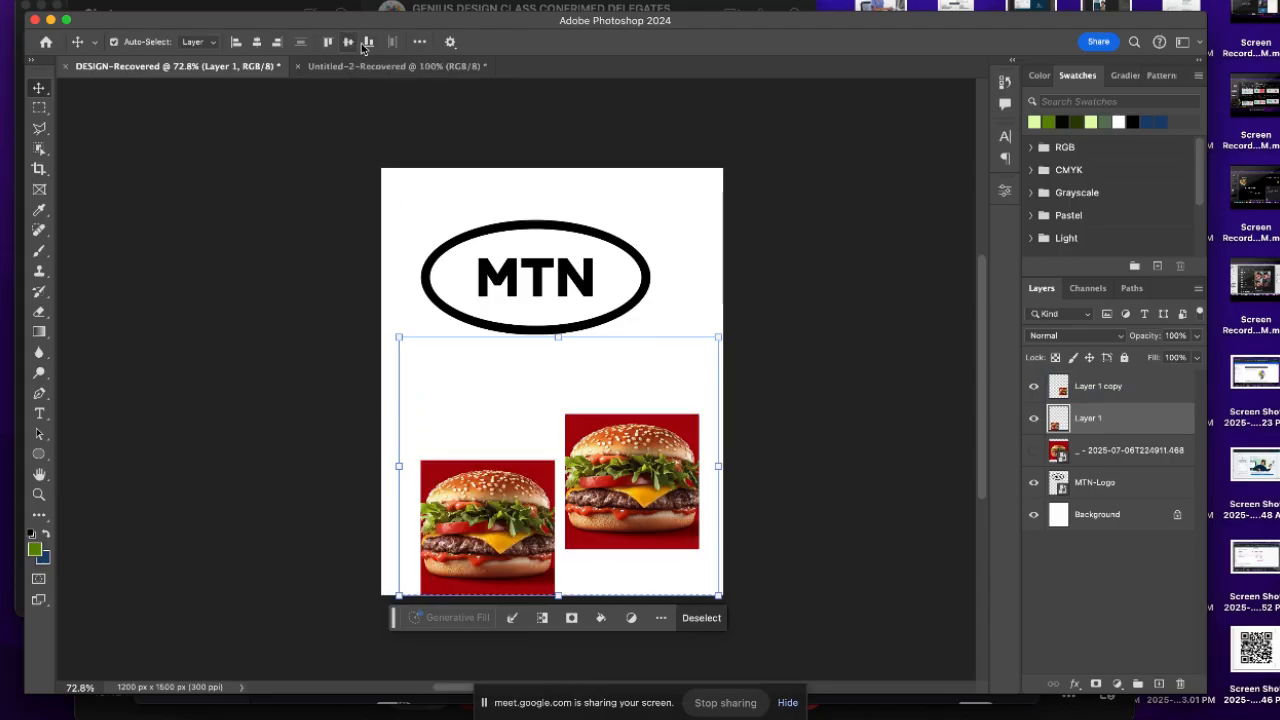
pyautogui.click(327, 42)
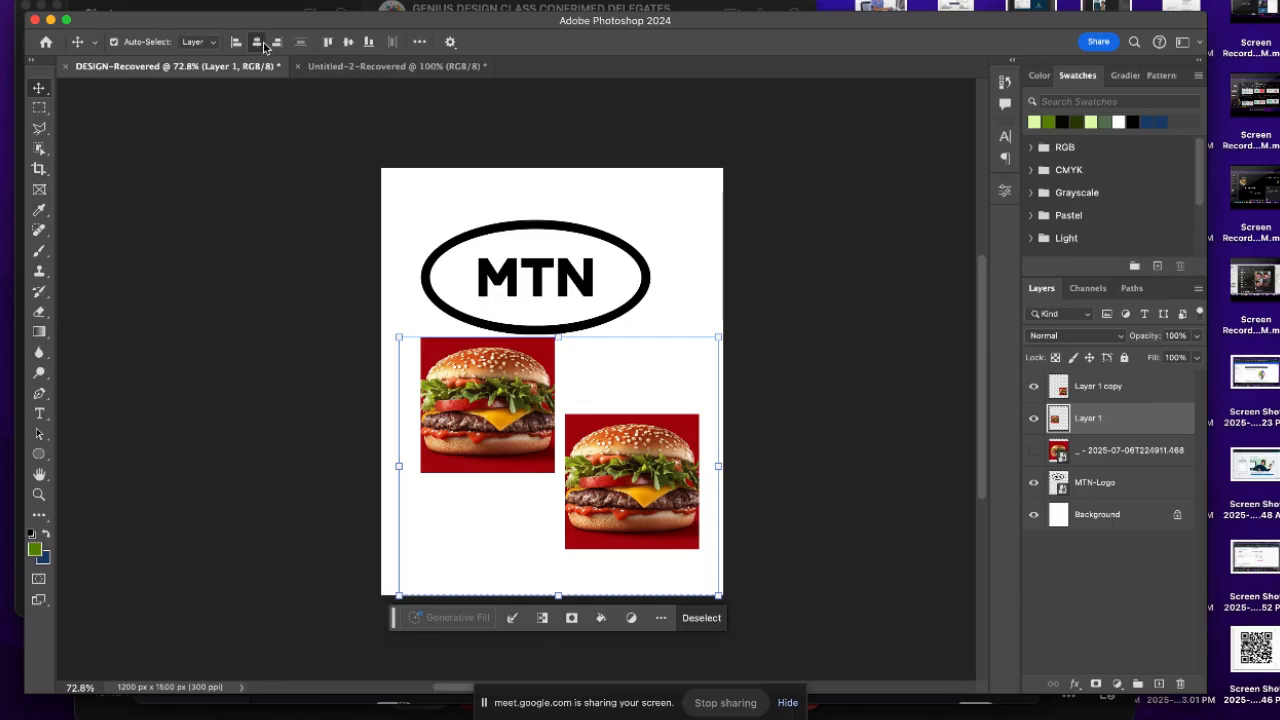
# Try Layer 1's horizontal alignments within the selection, ending with it aligned to the left edge and the vertical centre
pyautogui.click(257, 42)
pyautogui.click(277, 42)
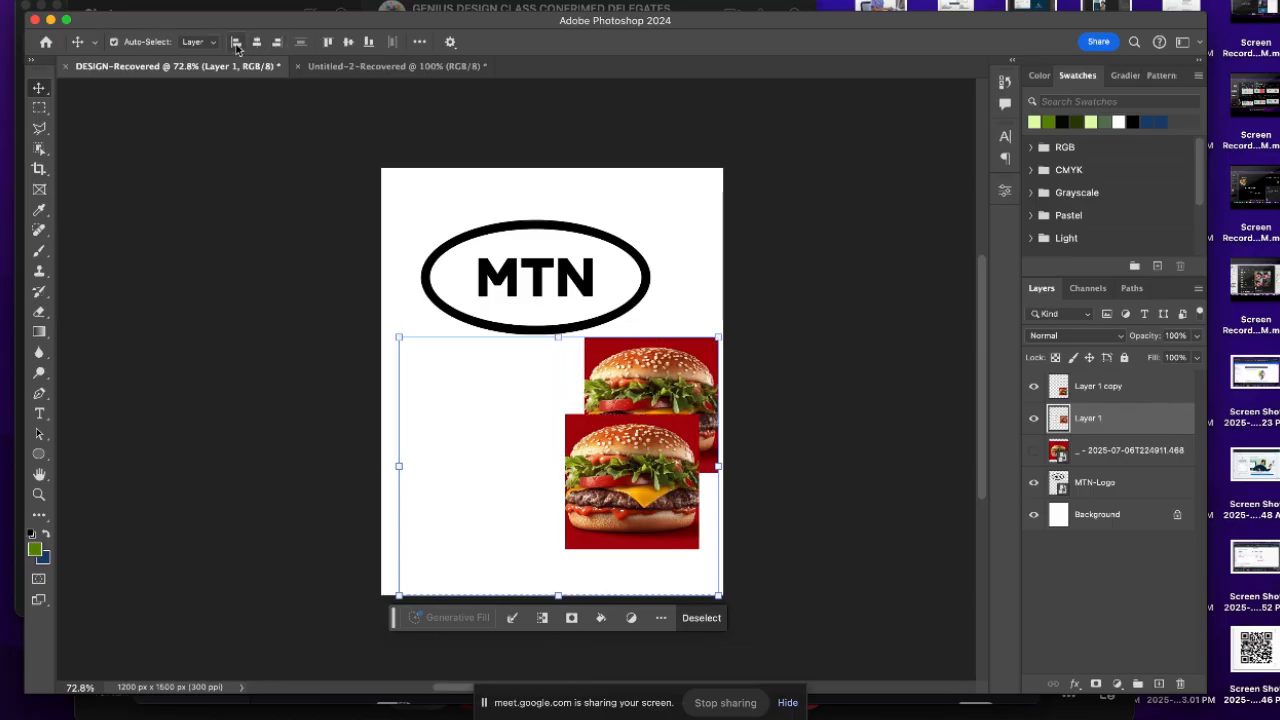
pyautogui.click(236, 42)
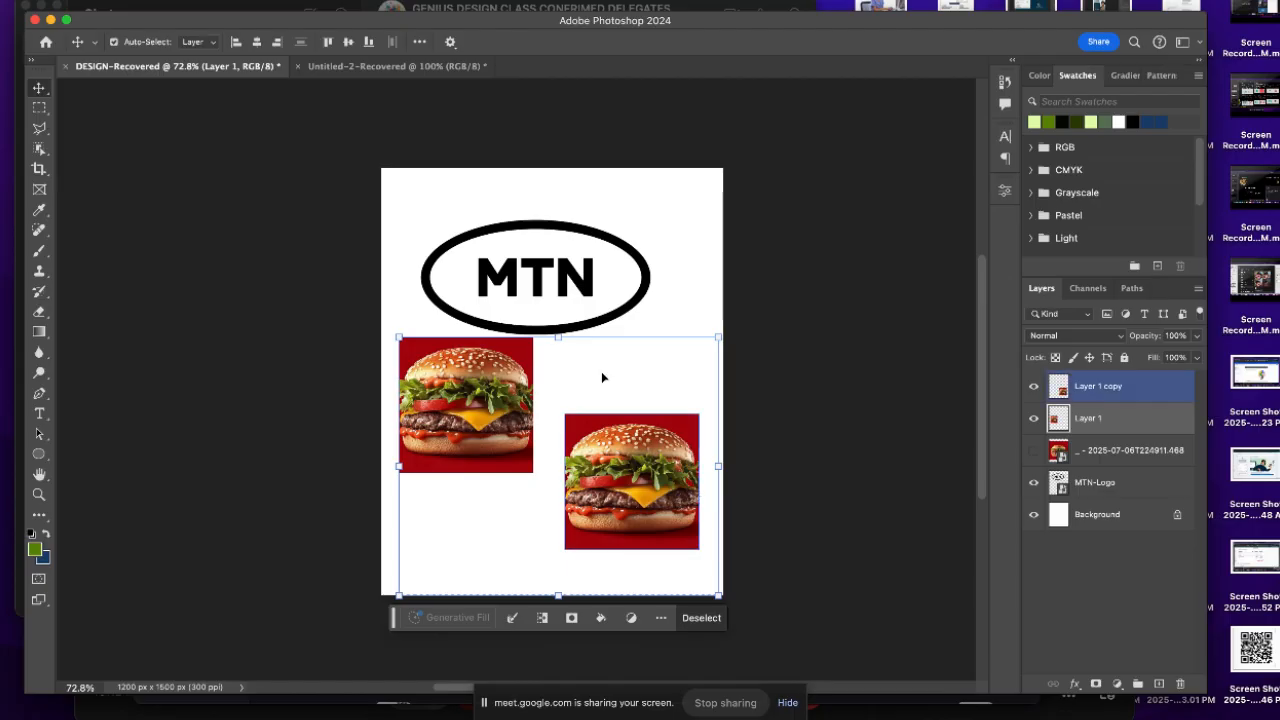
pyautogui.click(256, 42)
pyautogui.click(277, 42)
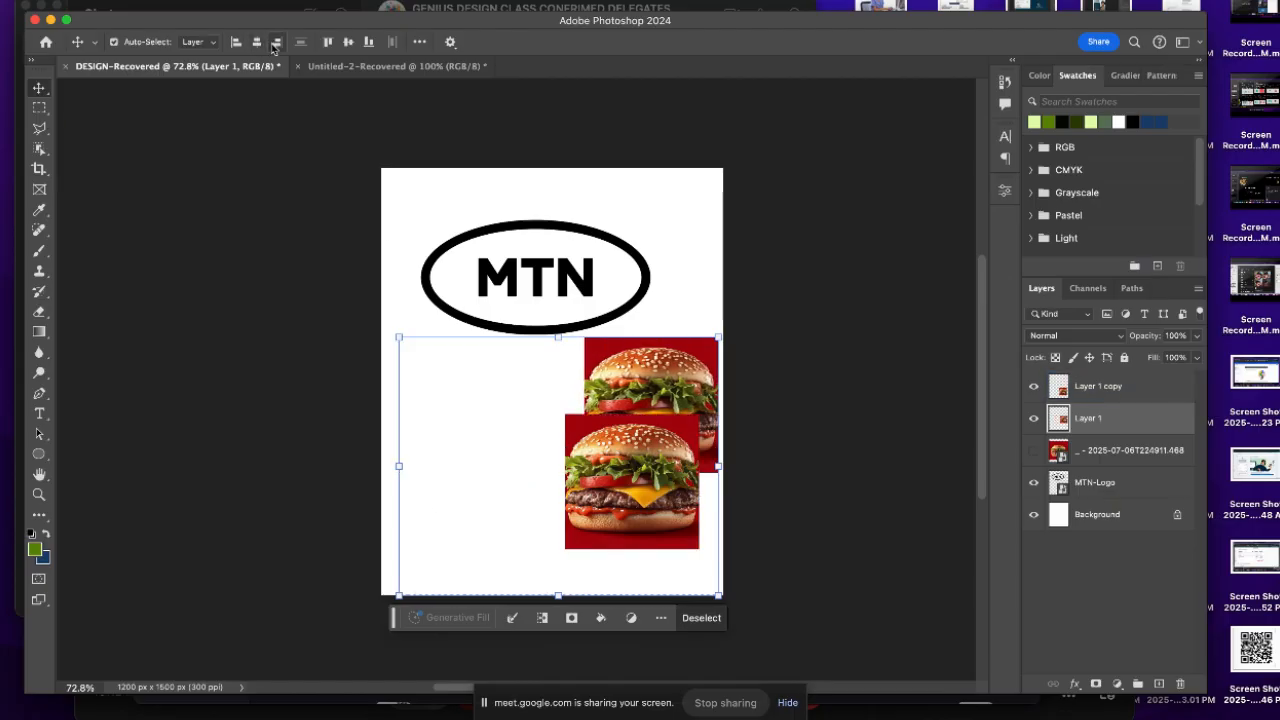
pyautogui.click(236, 42)
pyautogui.click(348, 42)
# Try aligning Layer 1 copy to the selection's vertical centre, top edge and bottom edge
pyautogui.click(1119, 388)
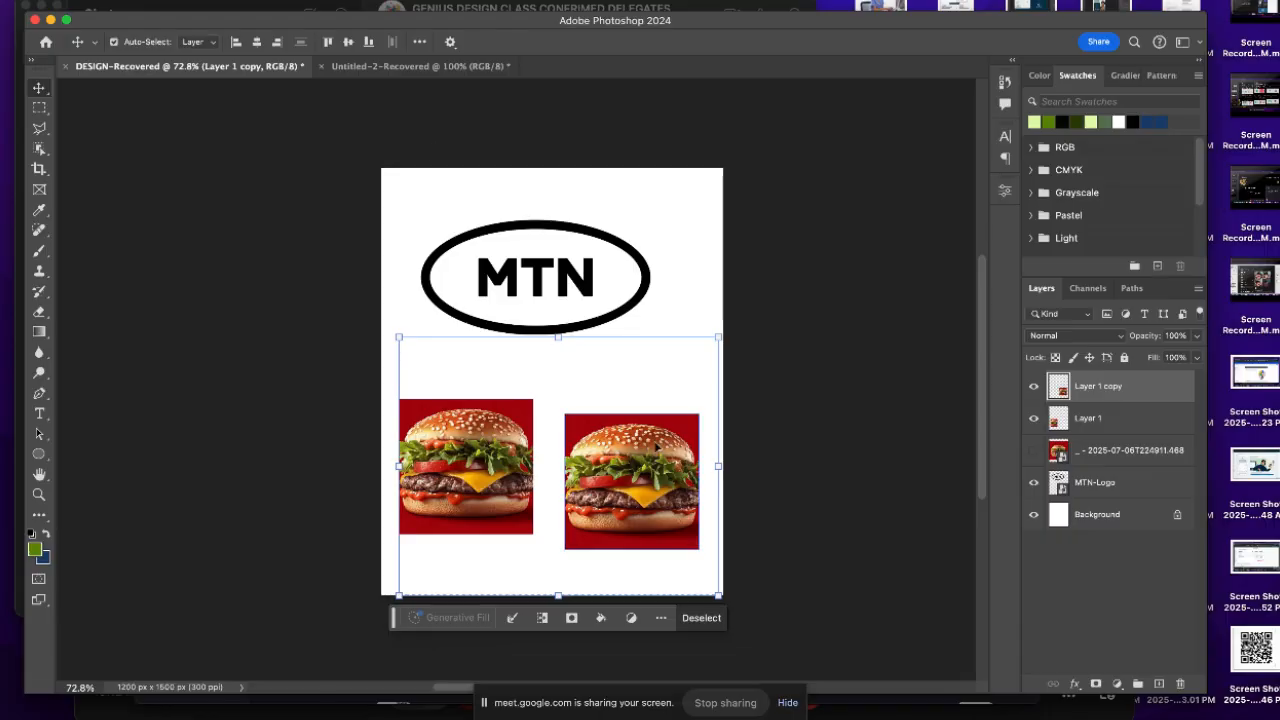
pyautogui.click(347, 42)
pyautogui.click(327, 42)
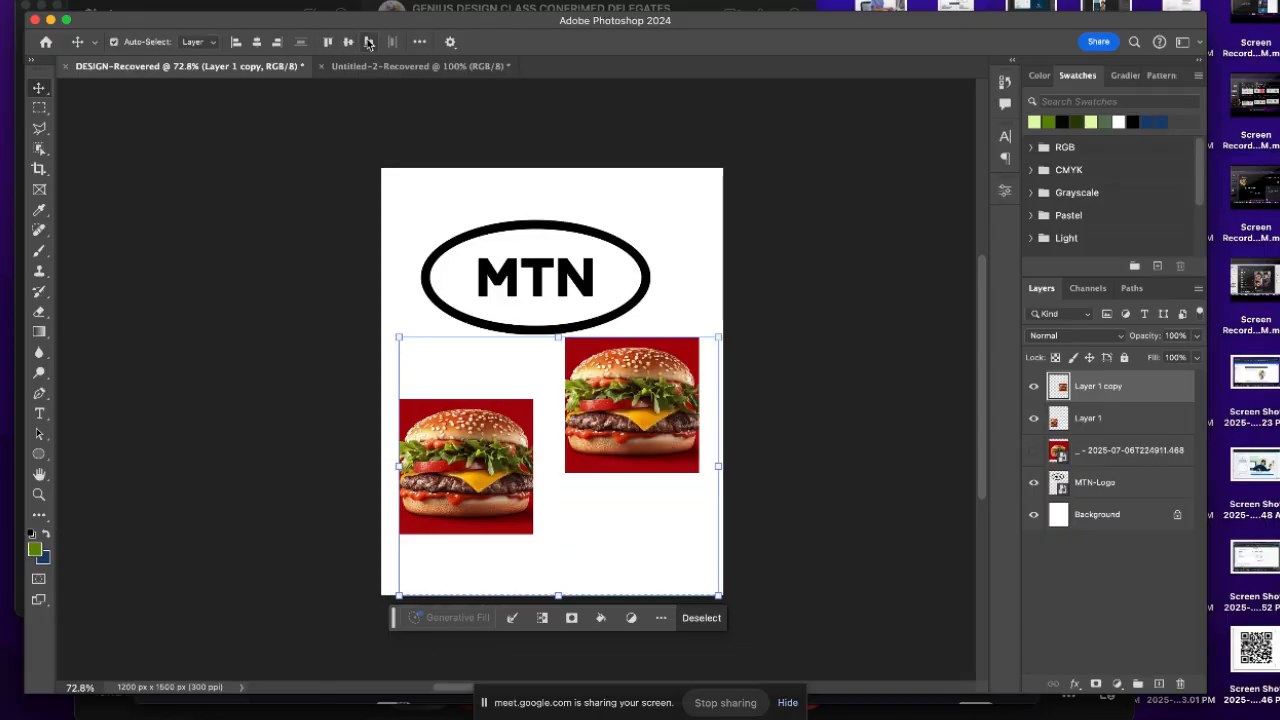
pyautogui.click(368, 42)
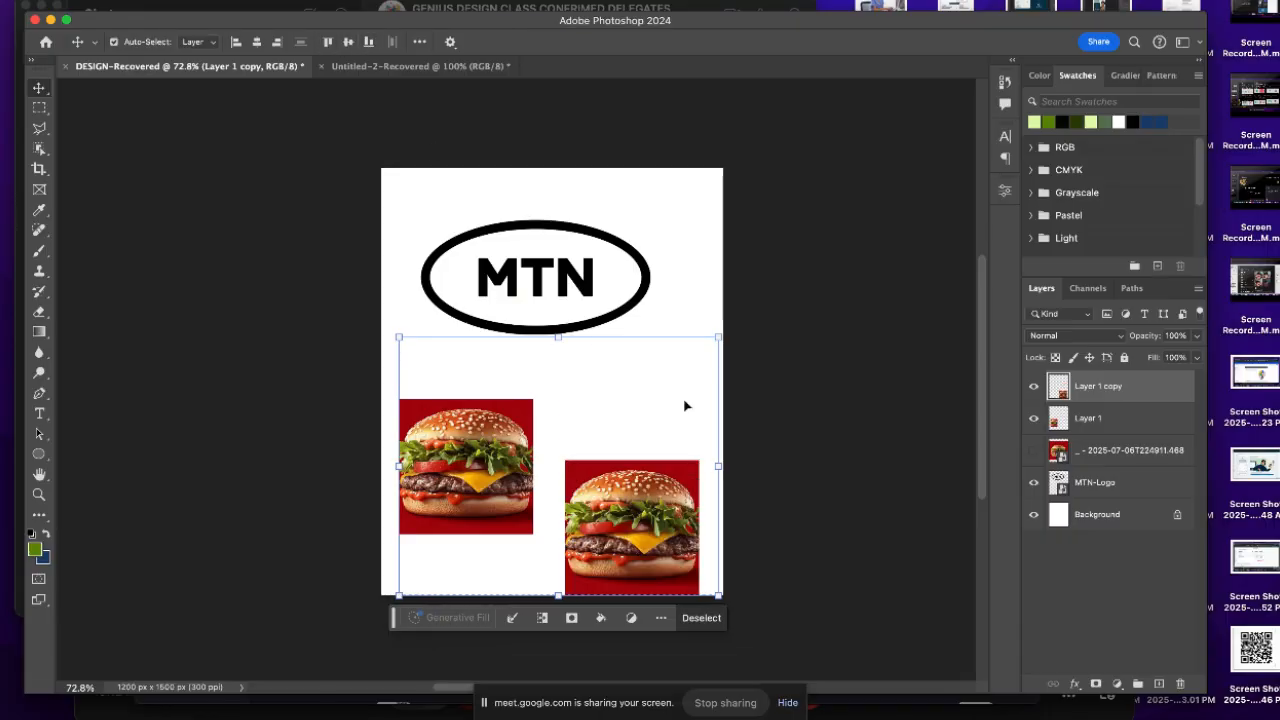
# Undo the recent alignment changes made to the burger layers
pyautogui.press('super+z')
pyautogui.press('super+z')
pyautogui.press('super+z')
pyautogui.press('super+z')
pyautogui.press('super+z')
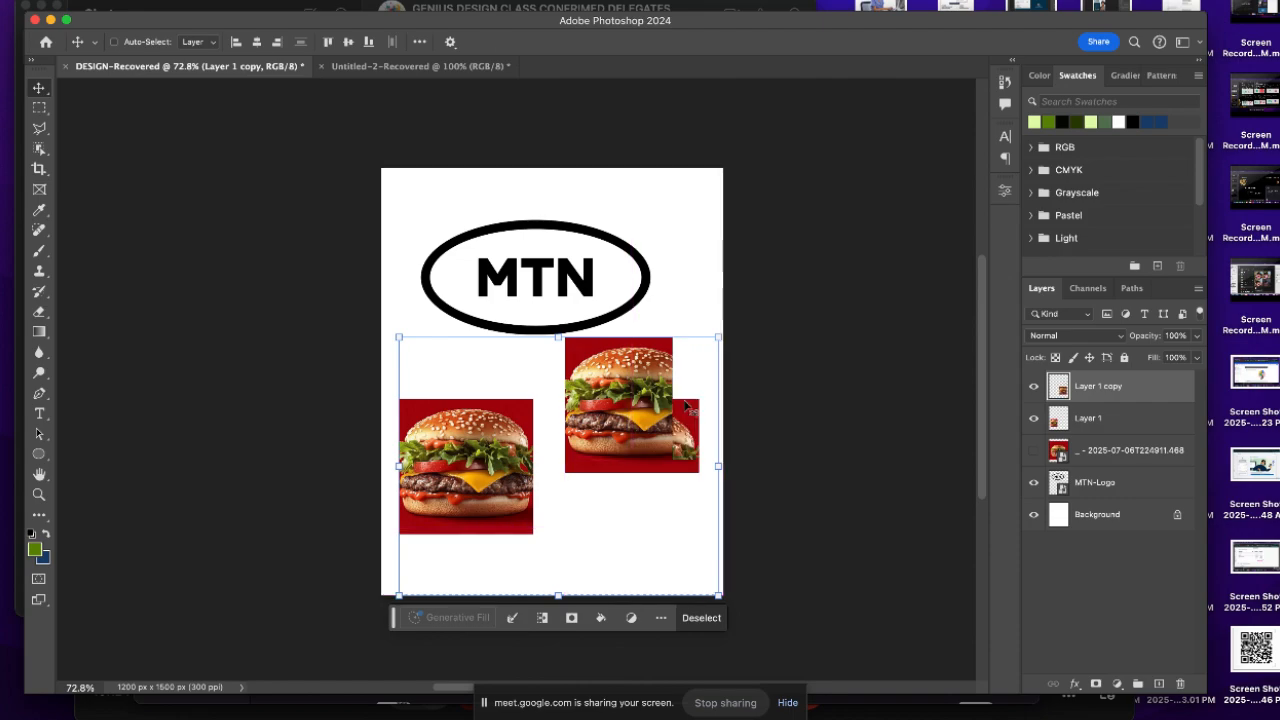
# Undo the burger alignments, selections, duplication and cutout back to the original placed burger image, MTN-Logo and Background layers
pyautogui.press('super+z')
pyautogui.press('super+z')
pyautogui.press('super+z')
pyautogui.press('super+z')
pyautogui.press('super+z')
pyautogui.press('super+z')
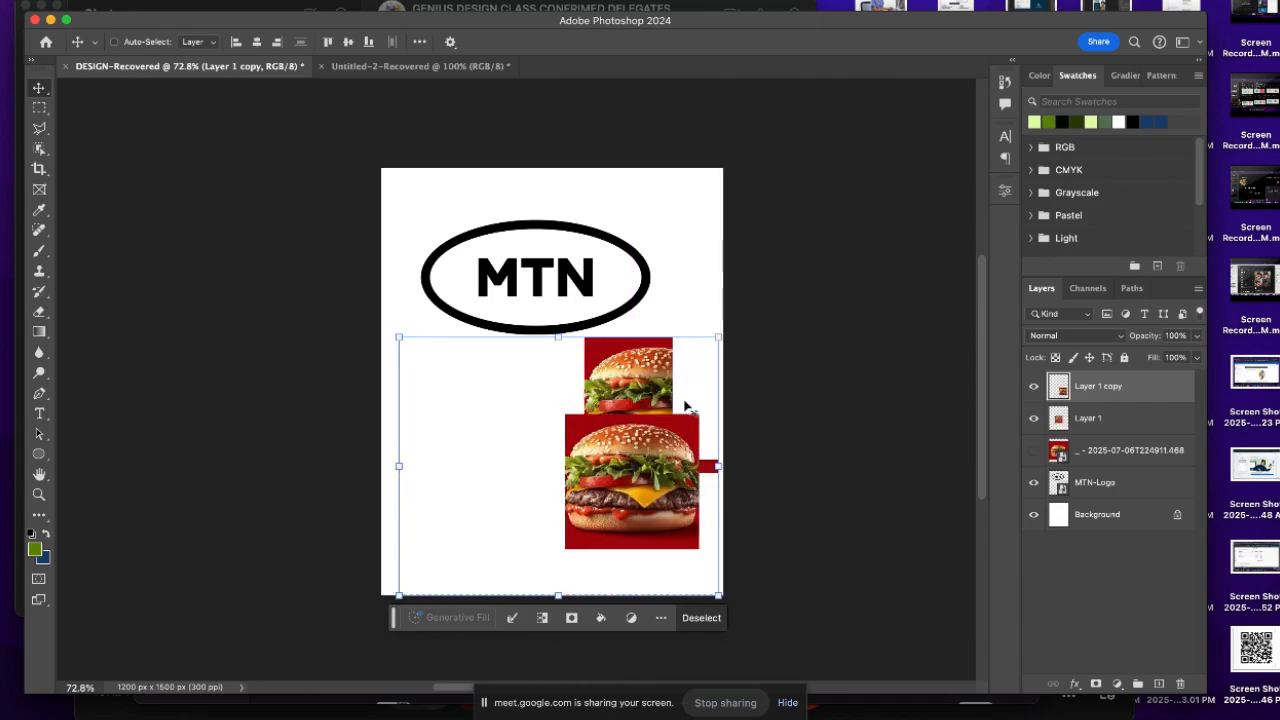
pyautogui.press('super+z')
pyautogui.press('super+z')
pyautogui.press('super+z')
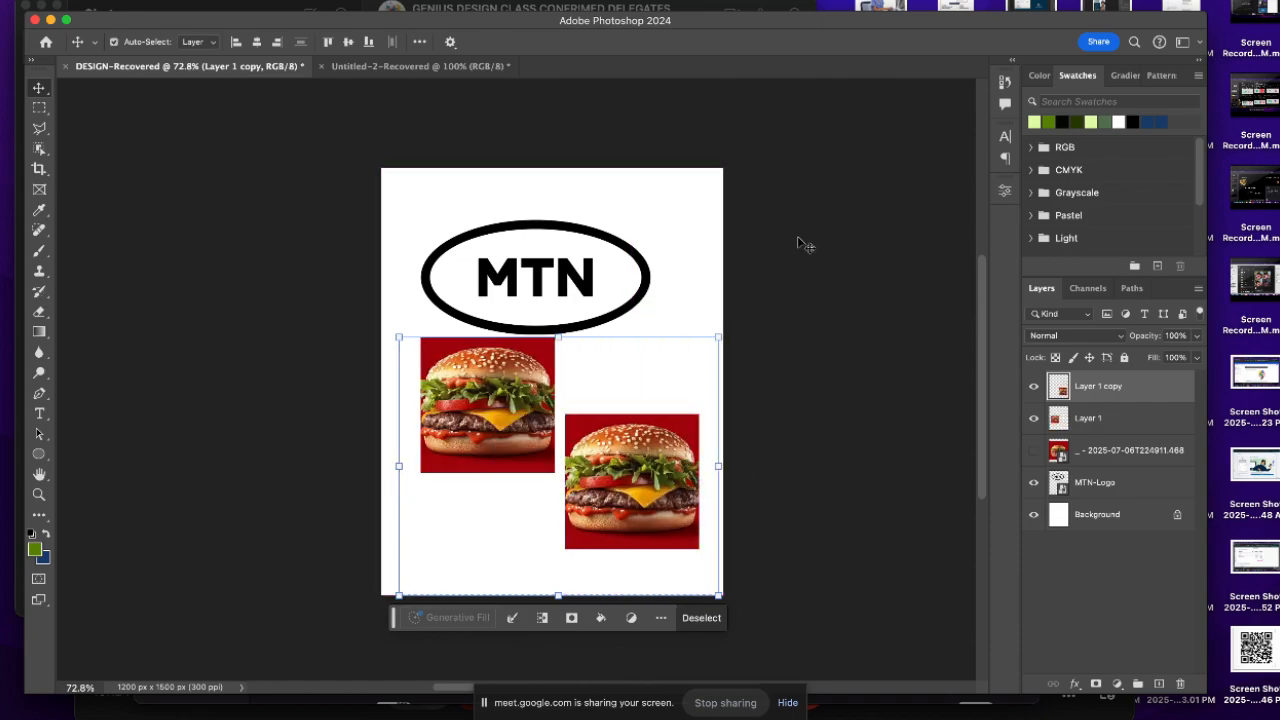
pyautogui.press('super+z')
pyautogui.press('super+z')
pyautogui.press('super+z')
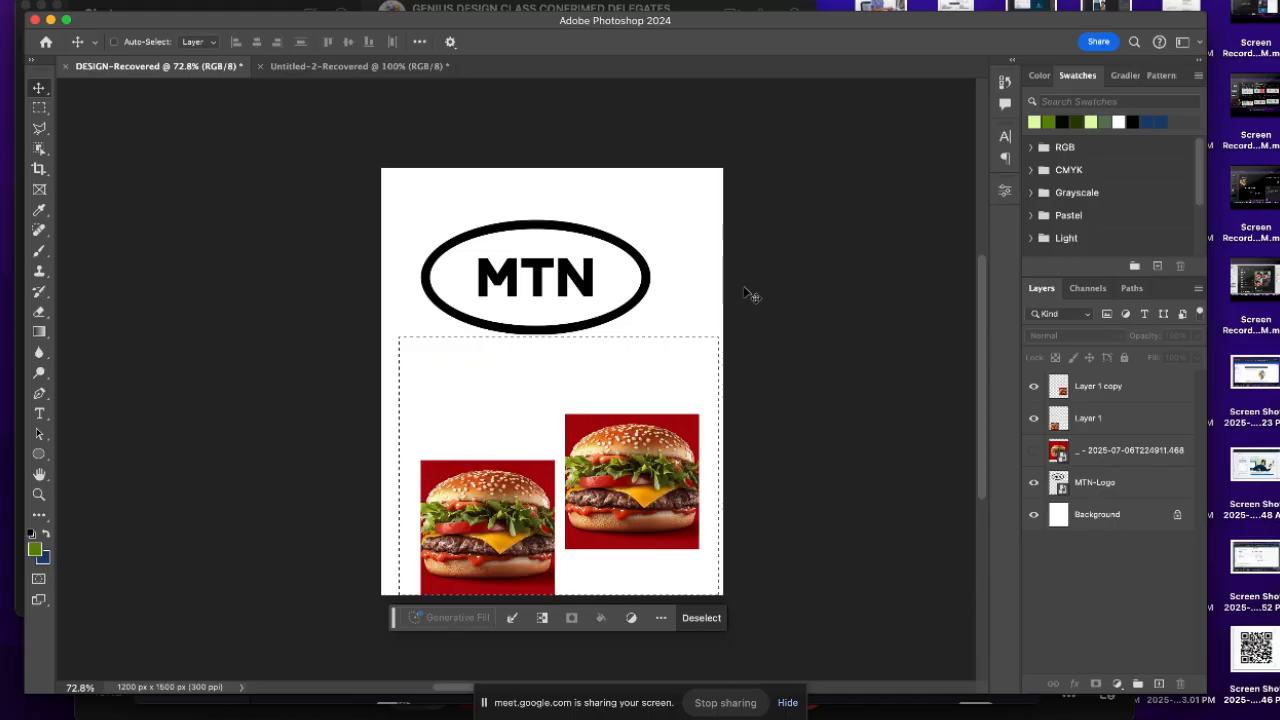
pyautogui.press('super+z')
pyautogui.press('super+z')
pyautogui.press('super+z')
pyautogui.press('super+z')
pyautogui.press('super+z')
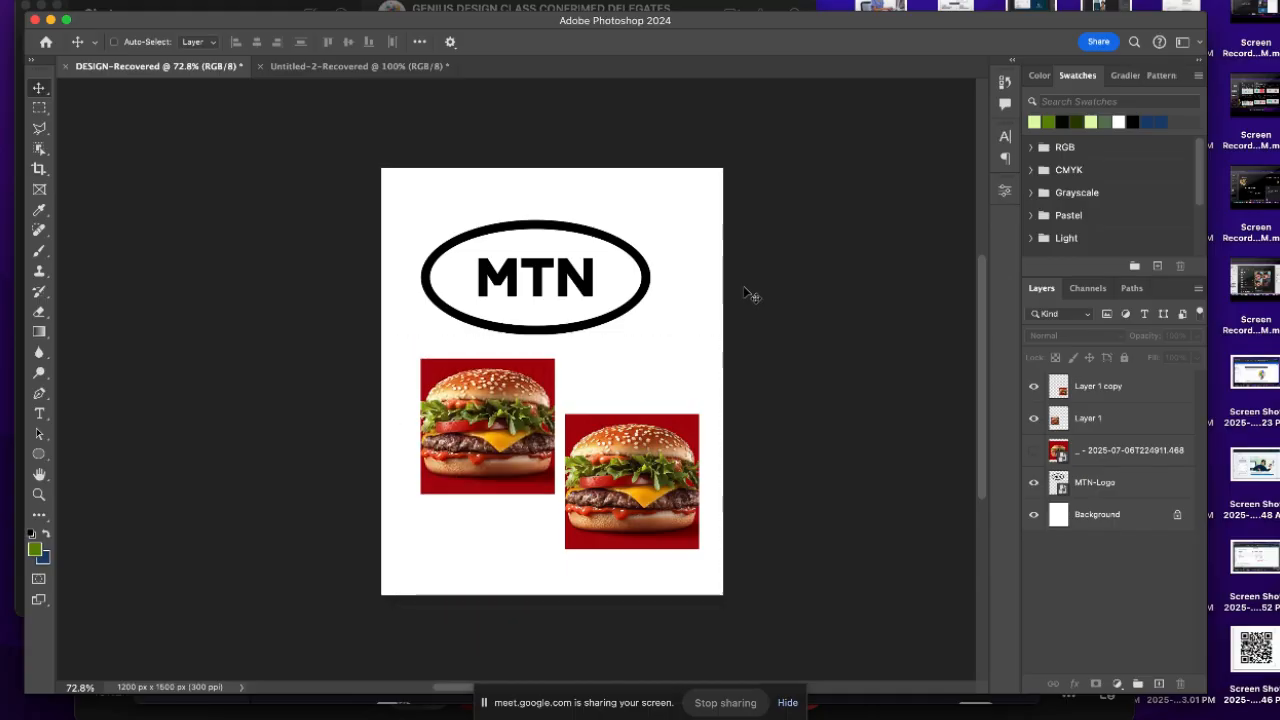
pyautogui.press('super+z')
pyautogui.press('super+z')
pyautogui.press('super+z')
pyautogui.press('super+z')
pyautogui.press('super+z')
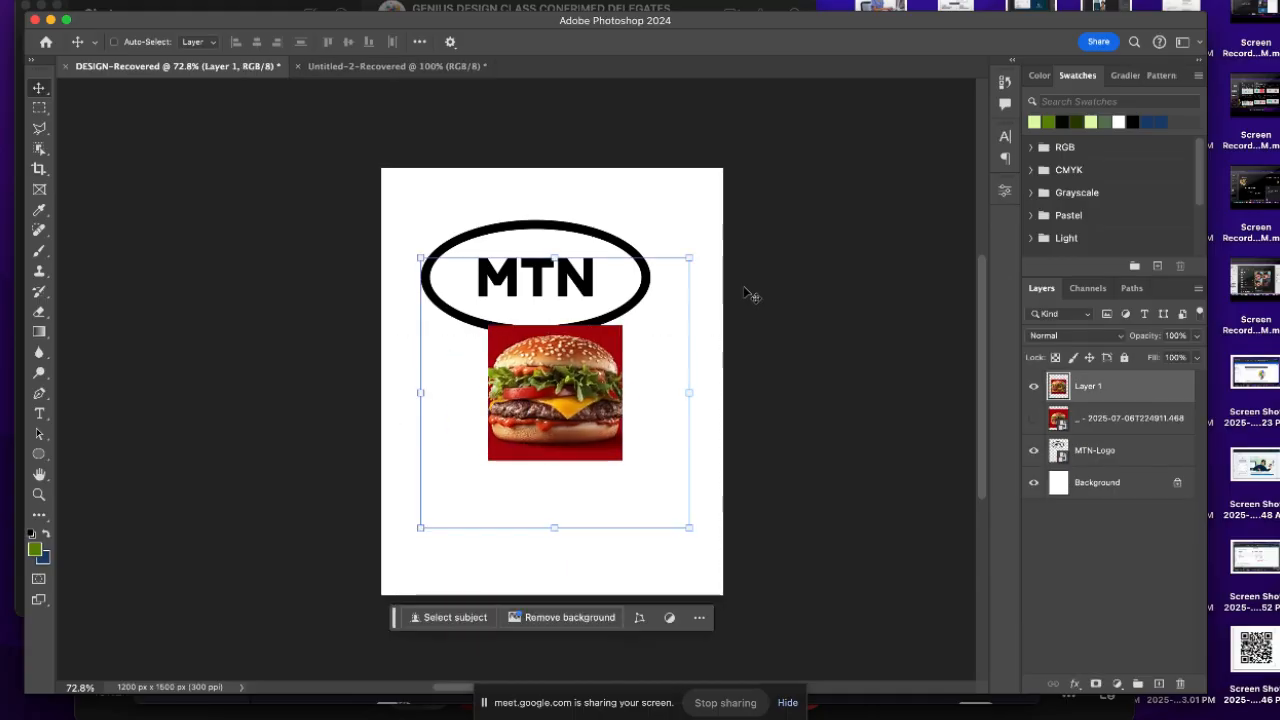
pyautogui.press('super+z')
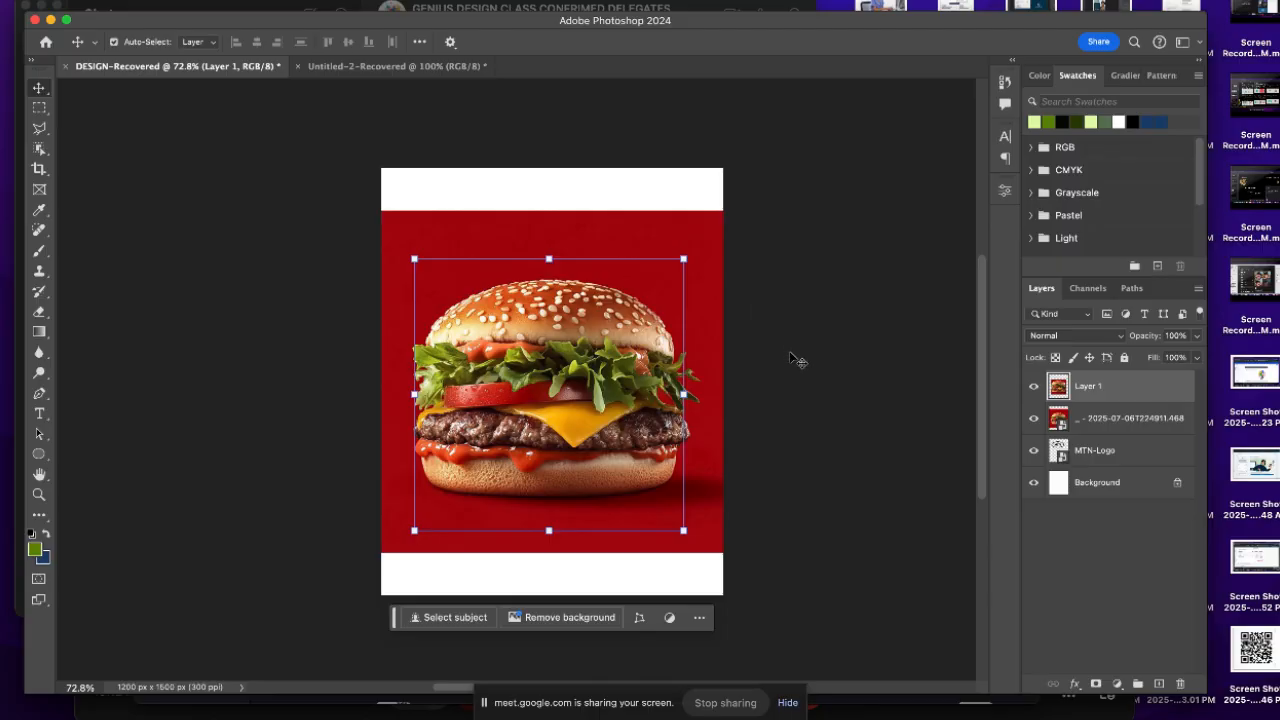
pyautogui.press('super+z')
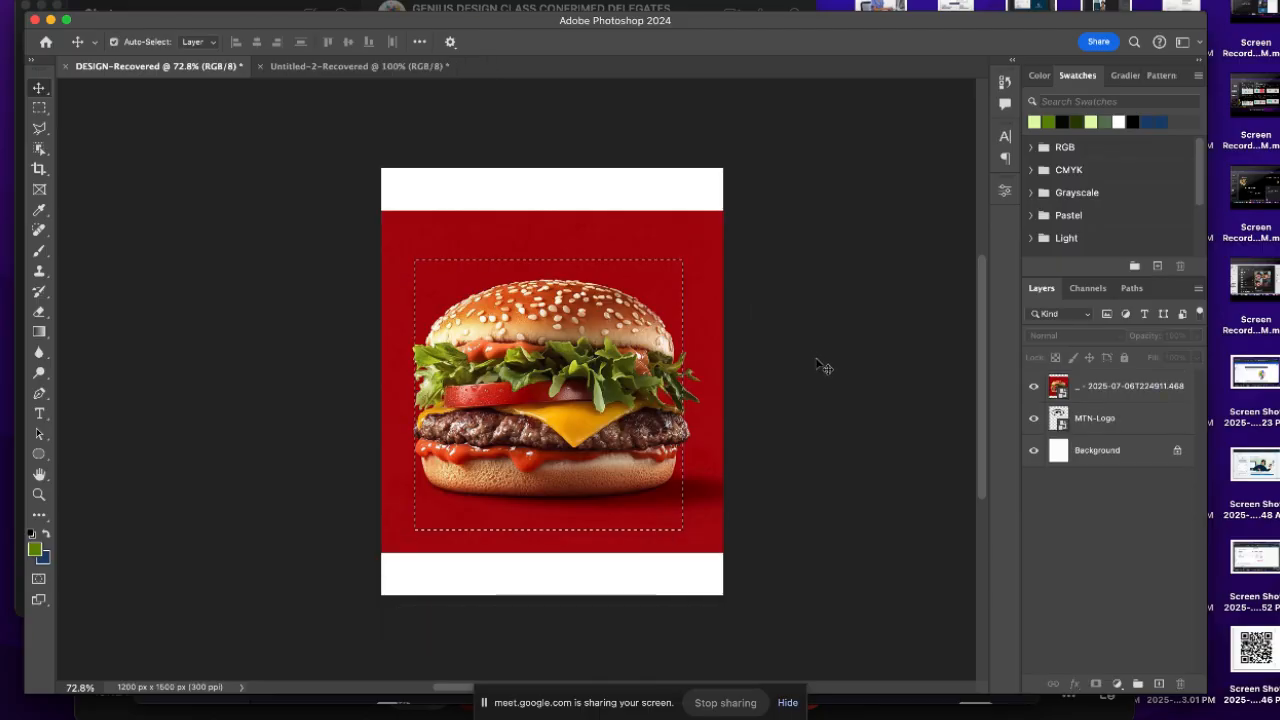
# Try a rectangular marquee selection around the burger, and deselect it
pyautogui.click(540, 302)
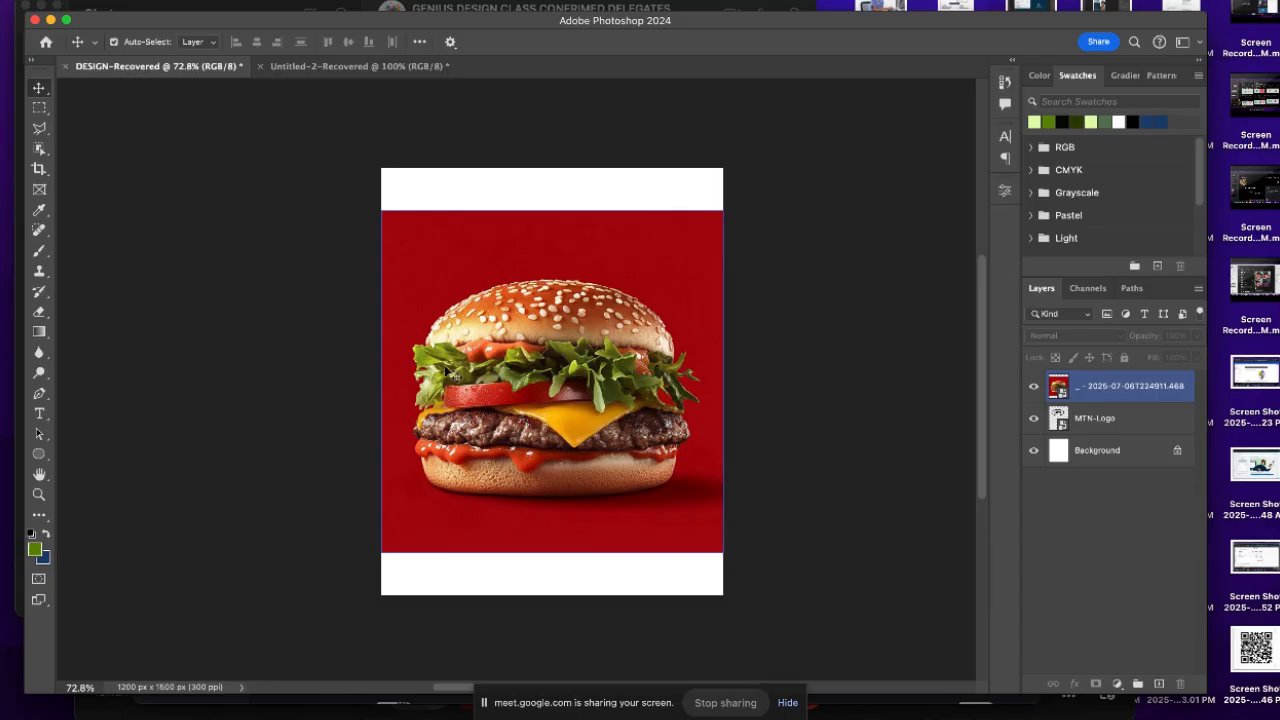
pyautogui.click(40, 110)
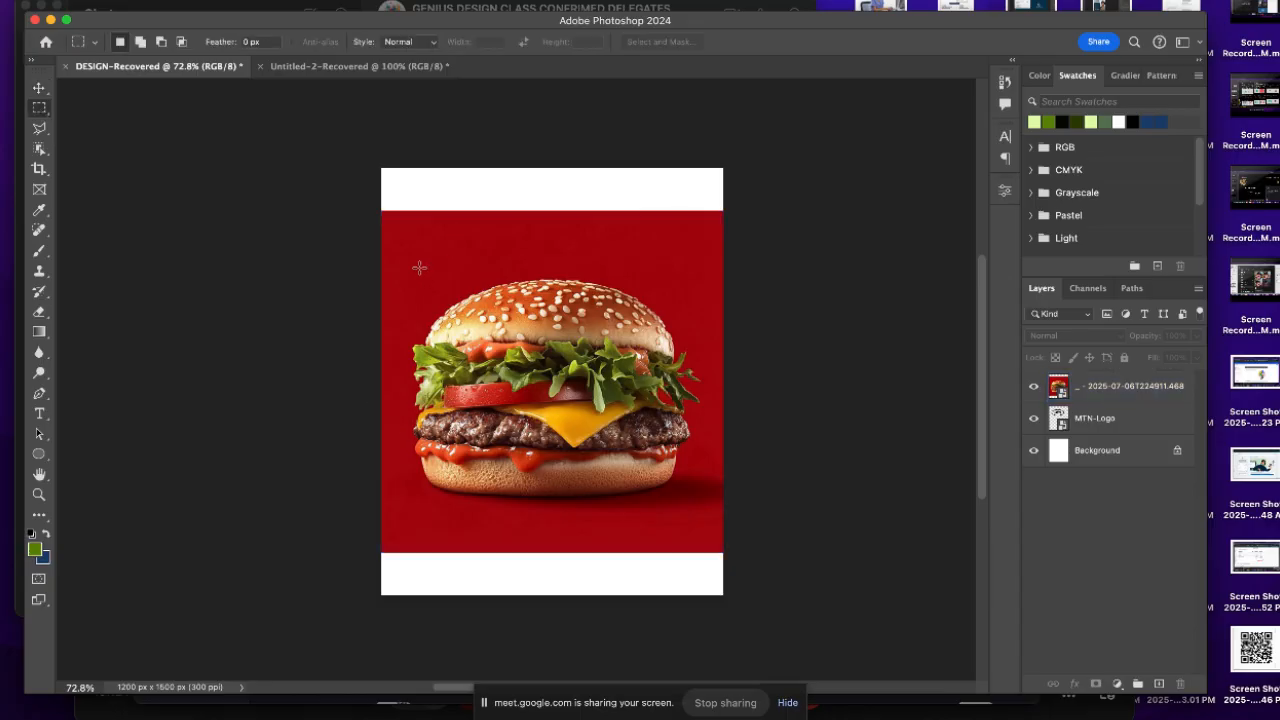
pyautogui.moveTo(419, 267); pyautogui.dragTo(674, 517)
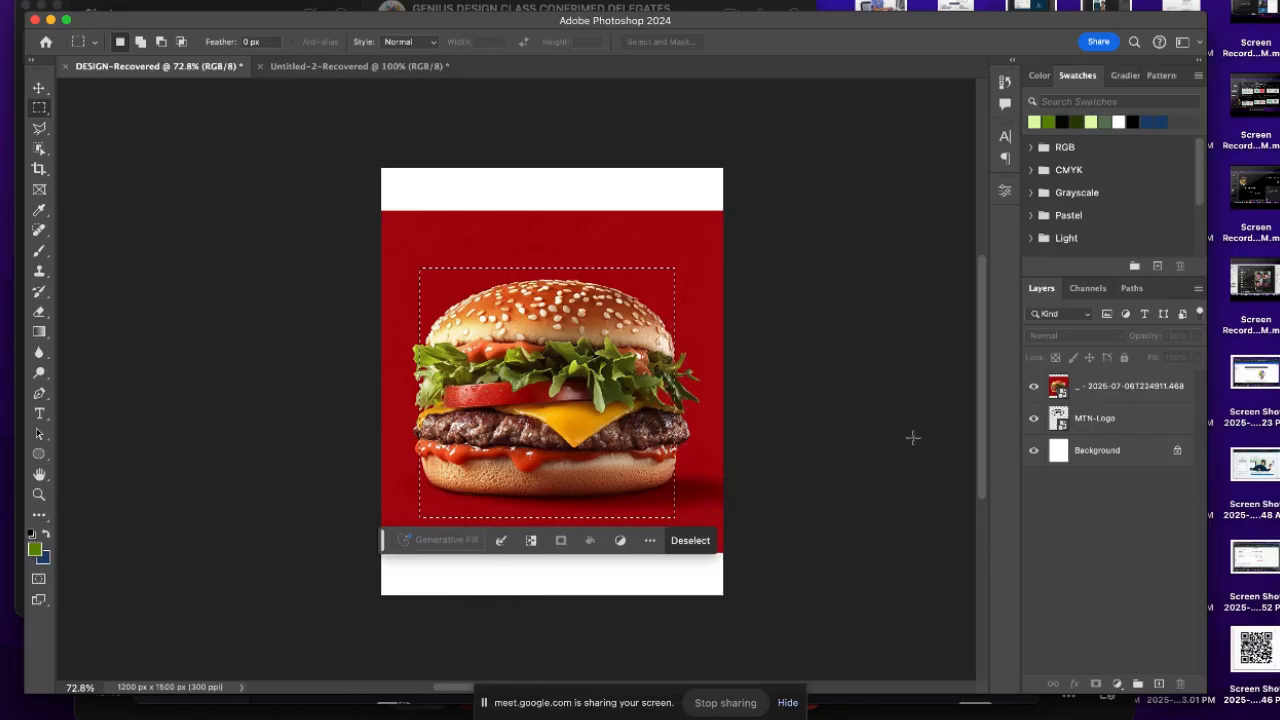
pyautogui.click(874, 351)
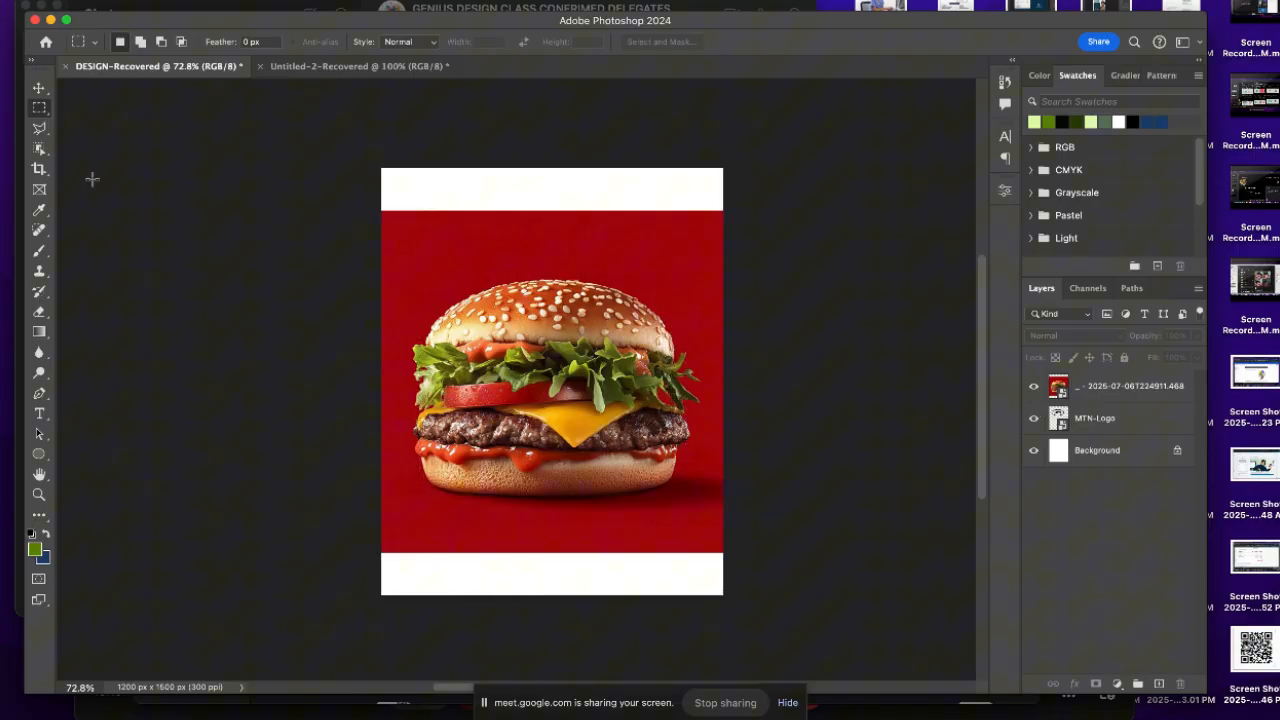
# Draw a roughly circular selection over the burger with the Elliptical Marquee tool
pyautogui.rightClick(43, 108)
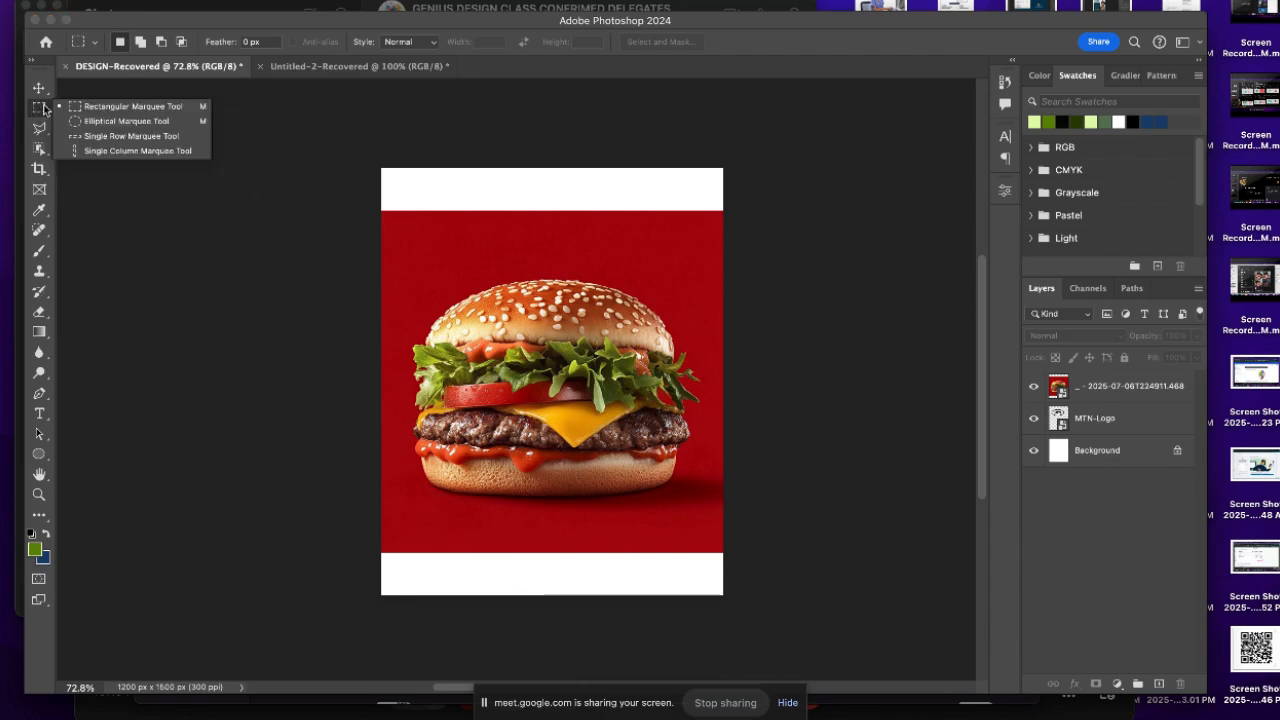
pyautogui.click(40, 111)
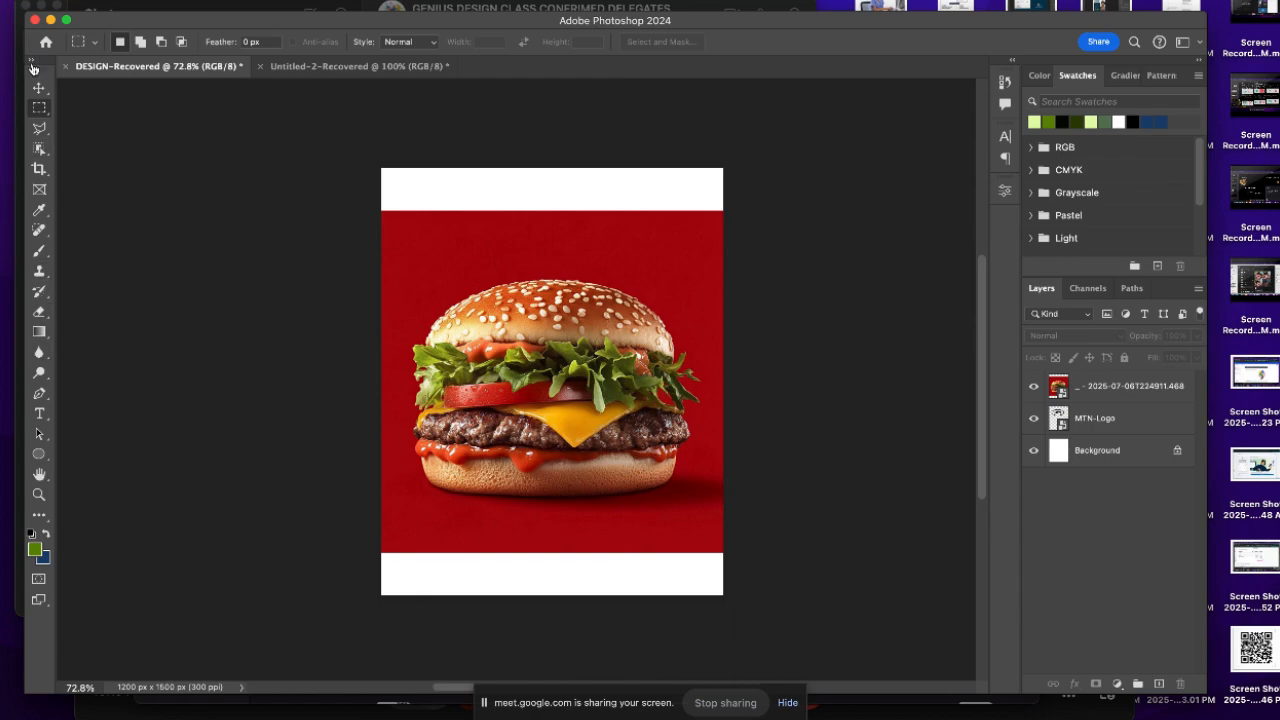
pyautogui.click(39, 128)
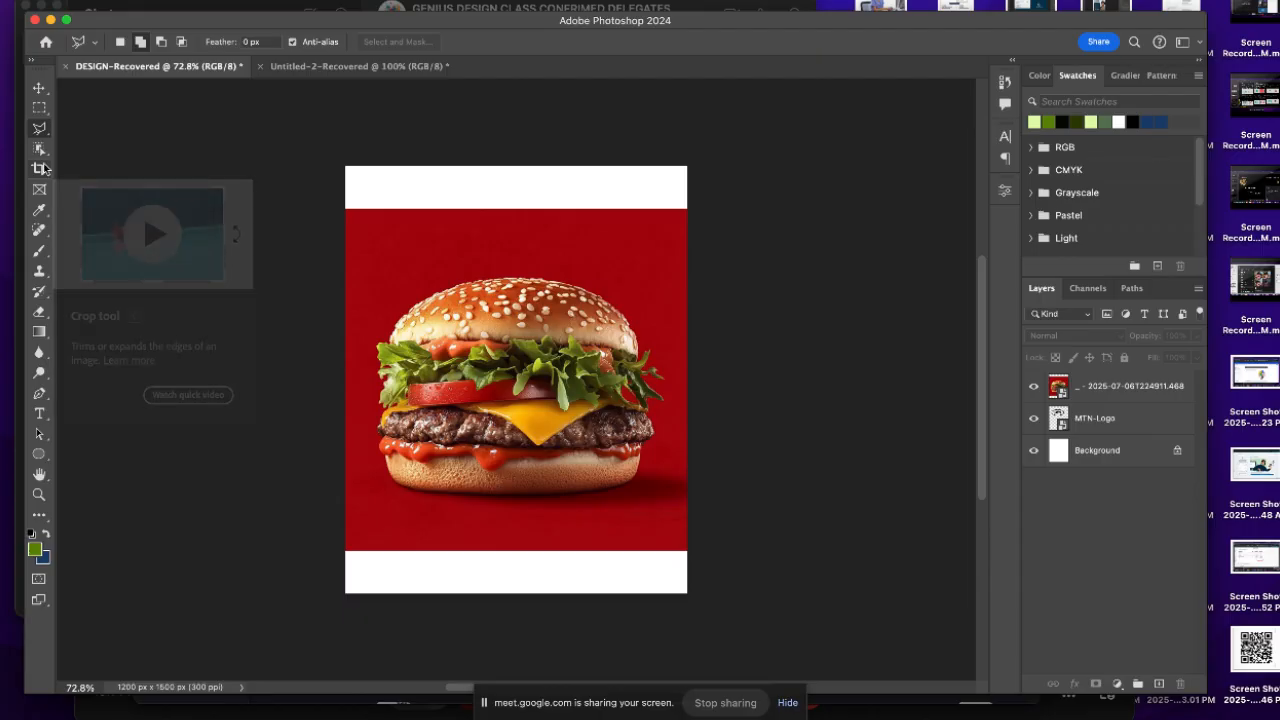
pyautogui.click(39, 107)
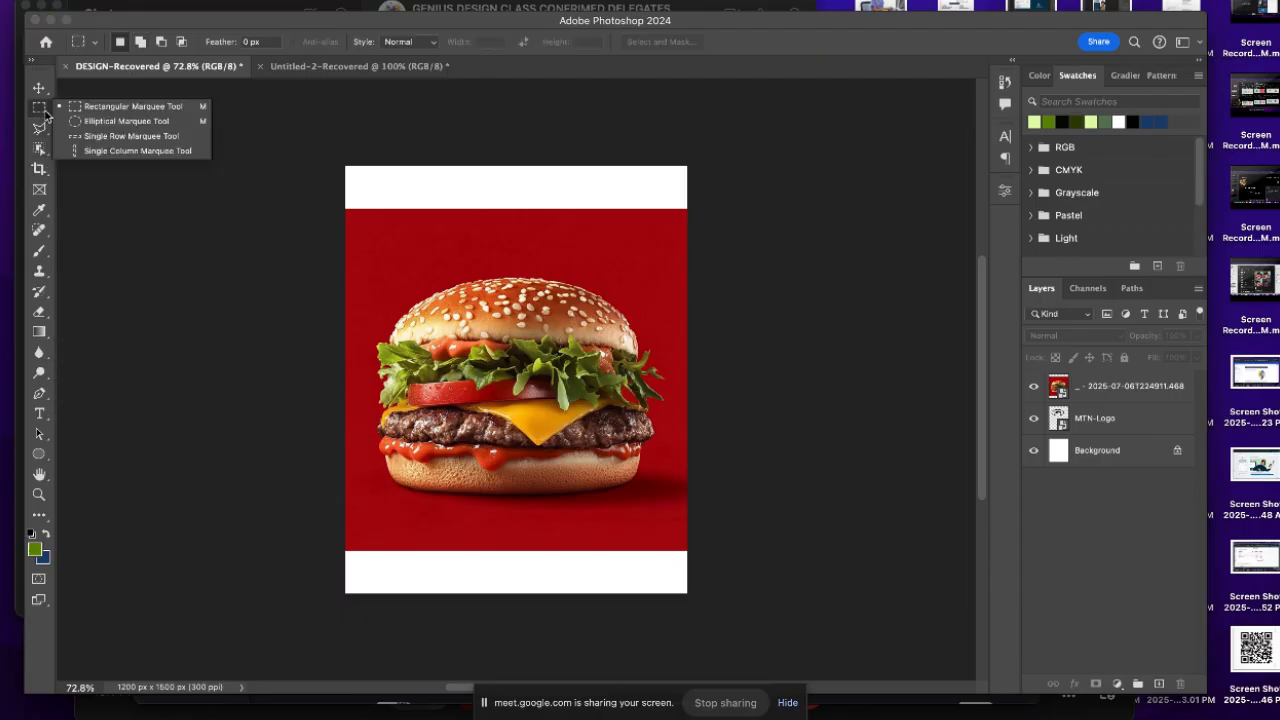
pyautogui.click(140, 121)
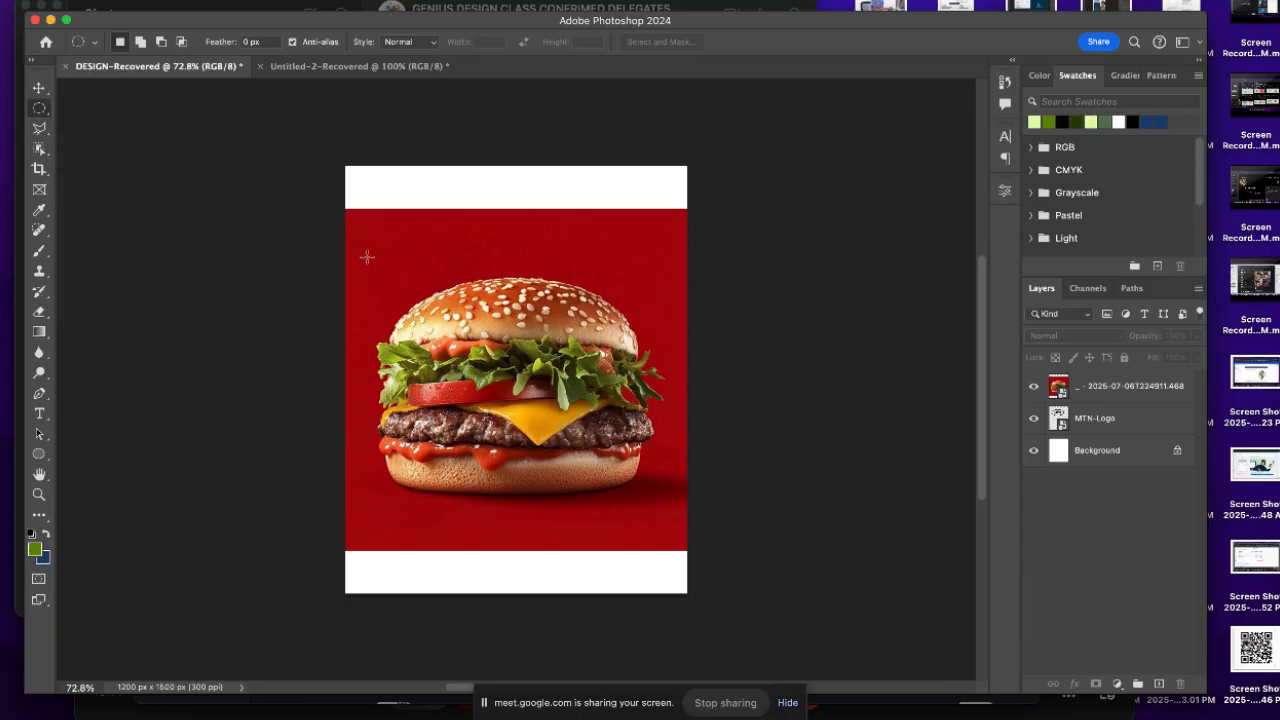
pyautogui.moveTo(396, 266); pyautogui.dragTo(631, 517)
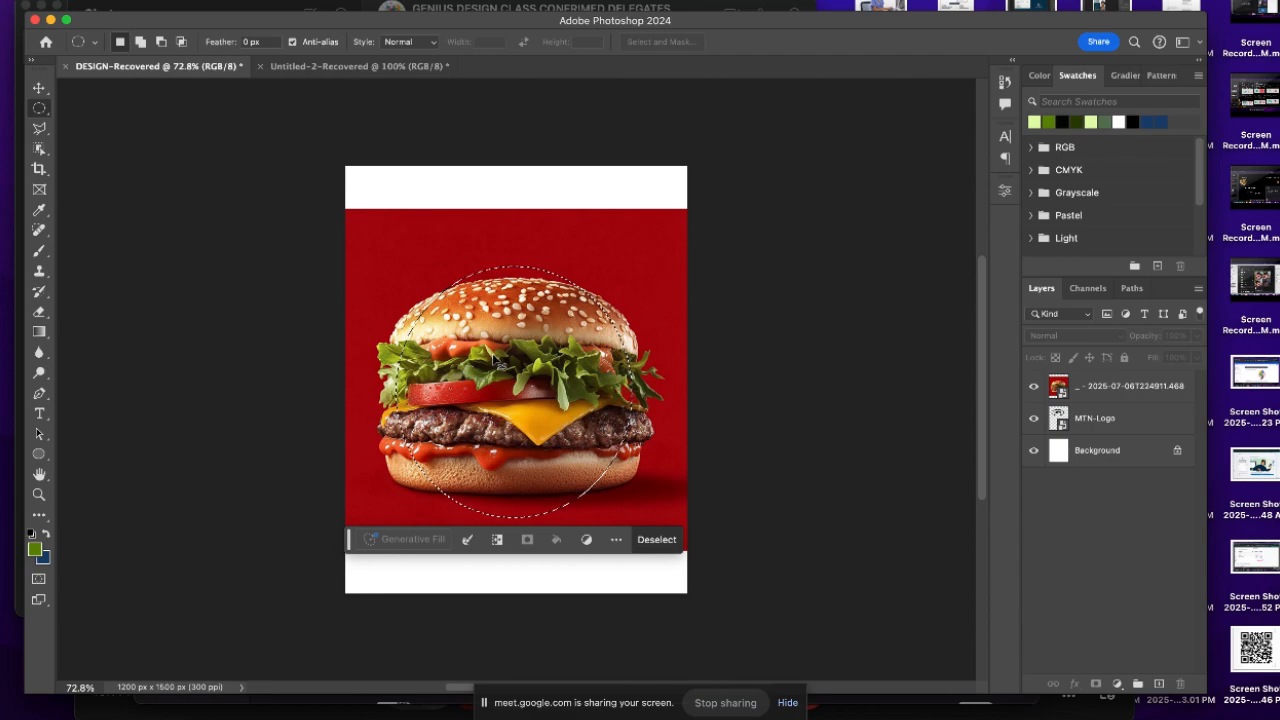
# Copy the elliptical selection of the placed burger layer to a new layer and toggle the original burger layer's visibility
pyautogui.click(1115, 390)
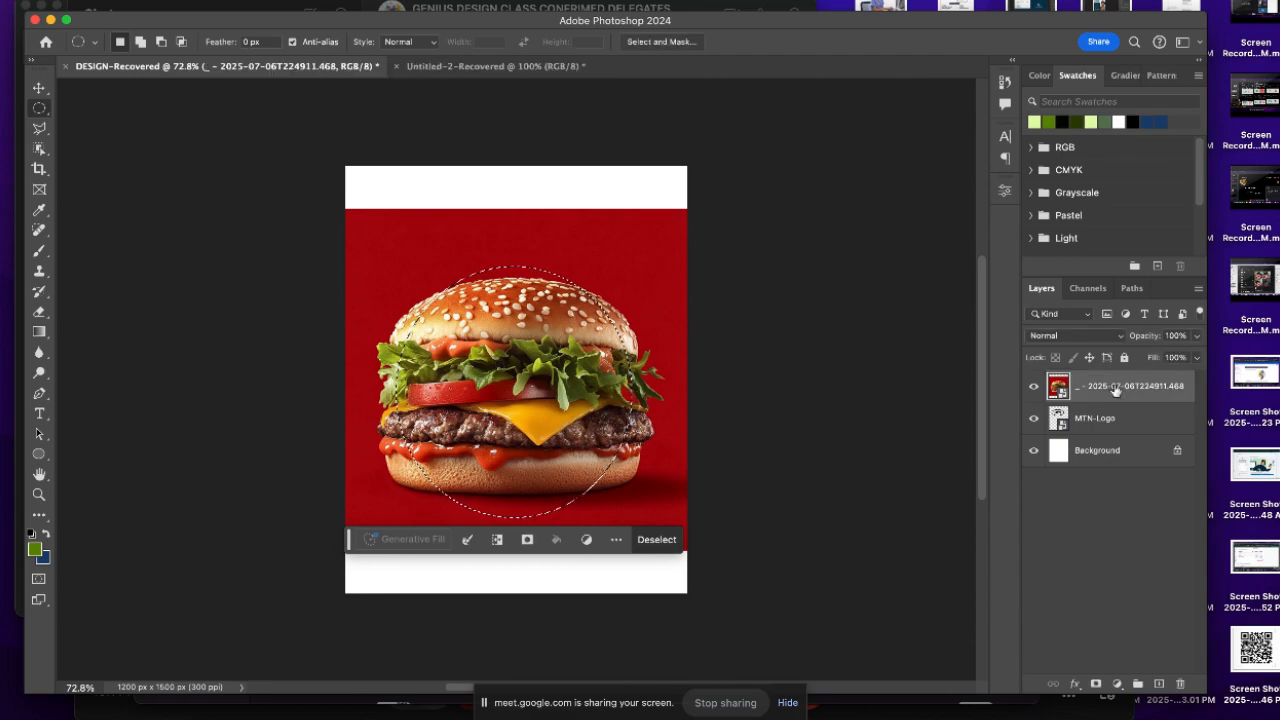
pyautogui.press('super+j')
pyautogui.click(1034, 421)
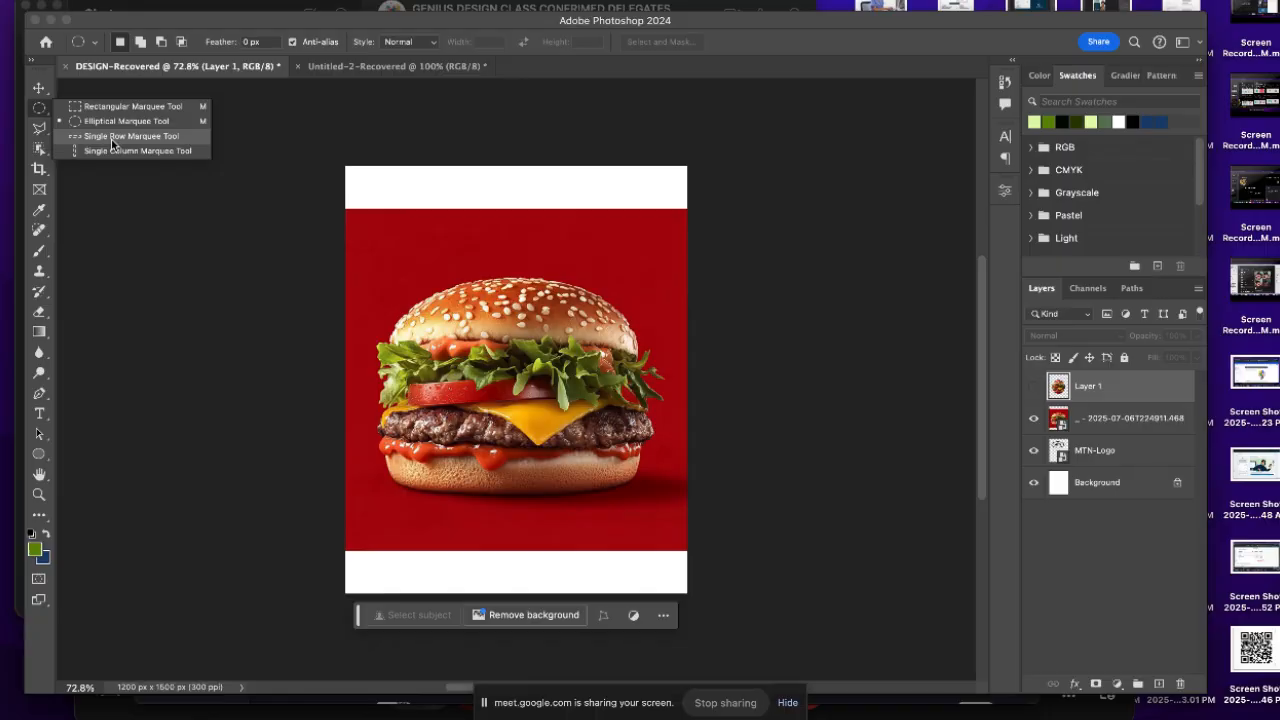
# Try the Single Row Marquee tool on the red background above the burger
pyautogui.click(112, 137)
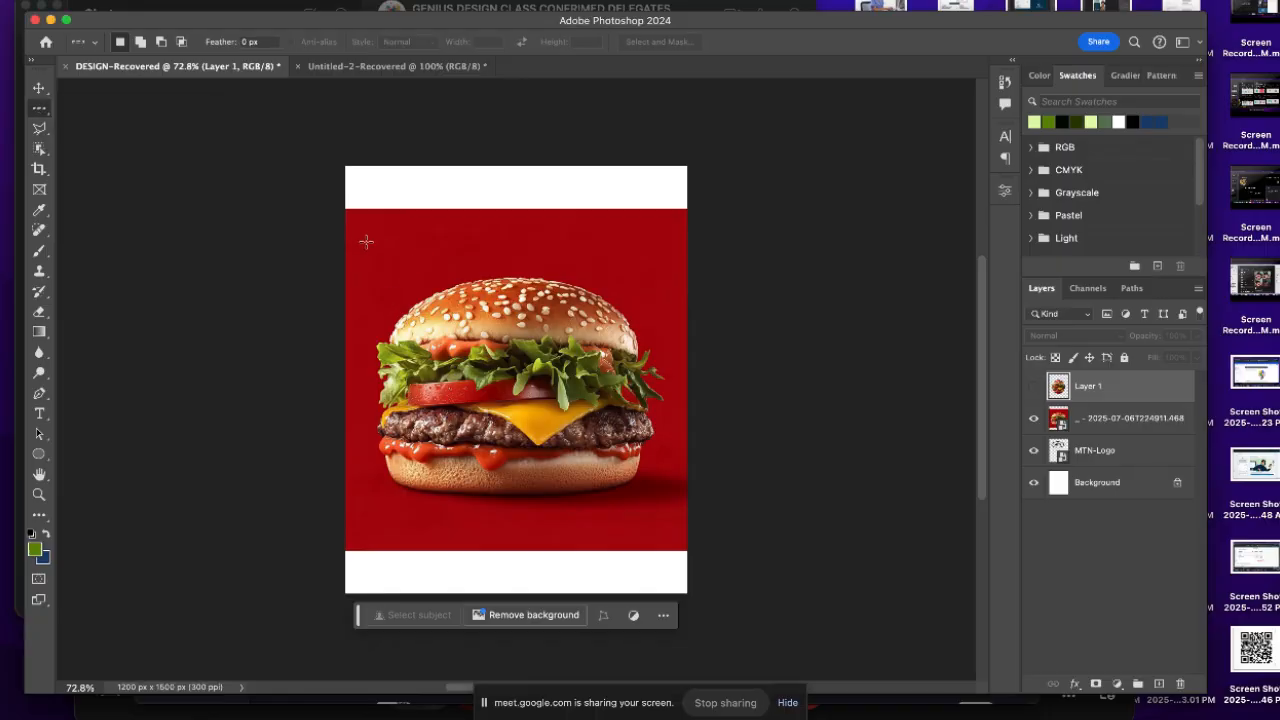
pyautogui.moveTo(366, 241); pyautogui.dragTo(467, 236)
pyautogui.scroll(5, 467, 236)
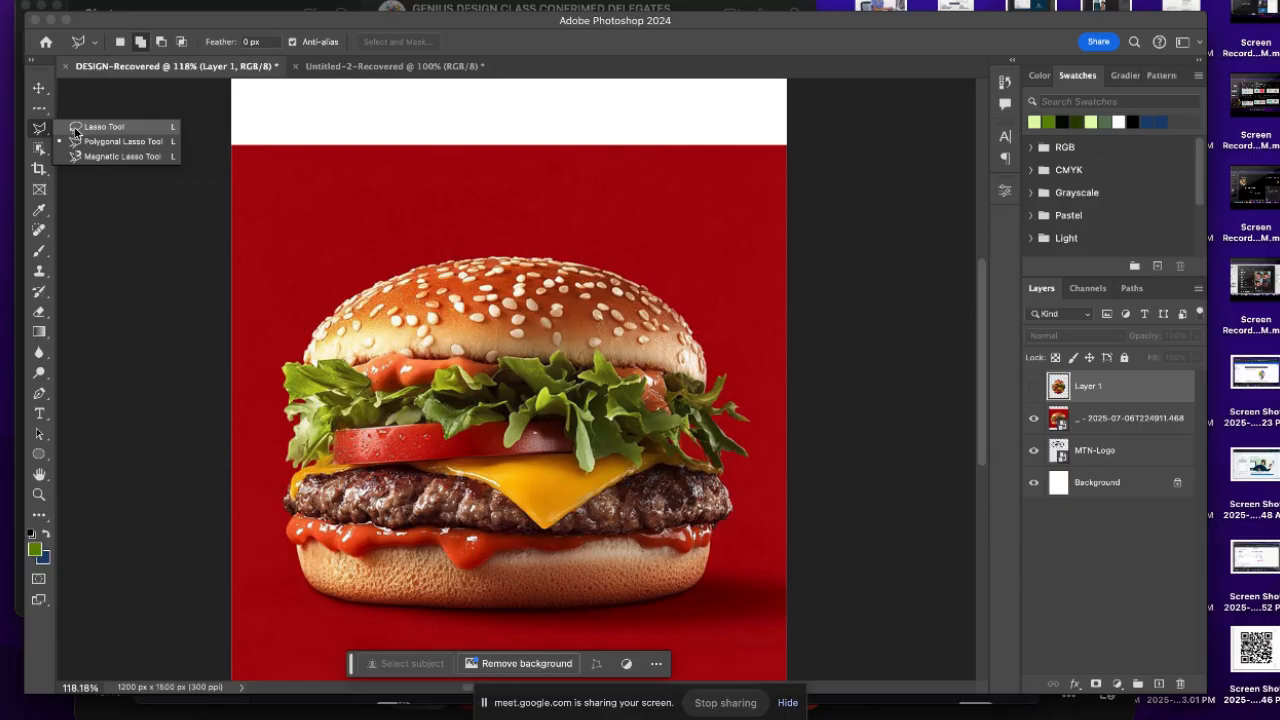
# Try tracing a freehand selection around the burger with the Lasso tool, and deselect it
pyautogui.click(75, 131)
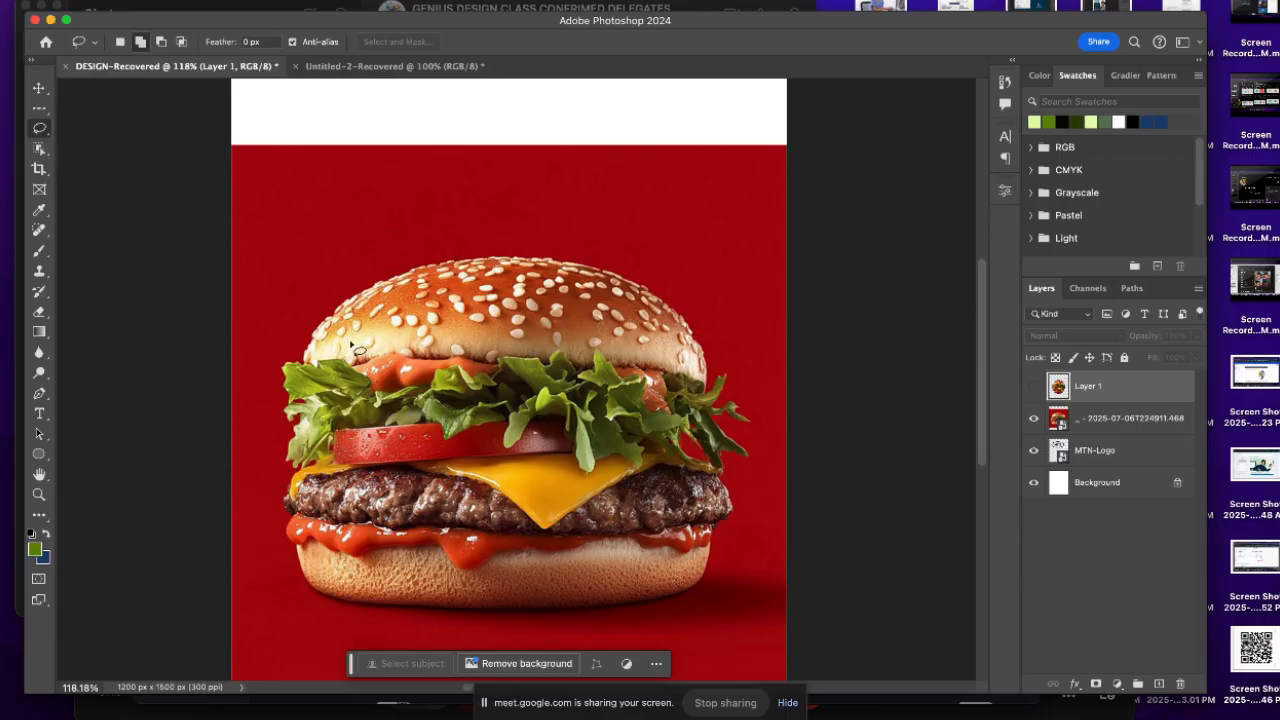
pyautogui.scroll(-3, 351, 344)
pyautogui.scroll(1, 346, 473)
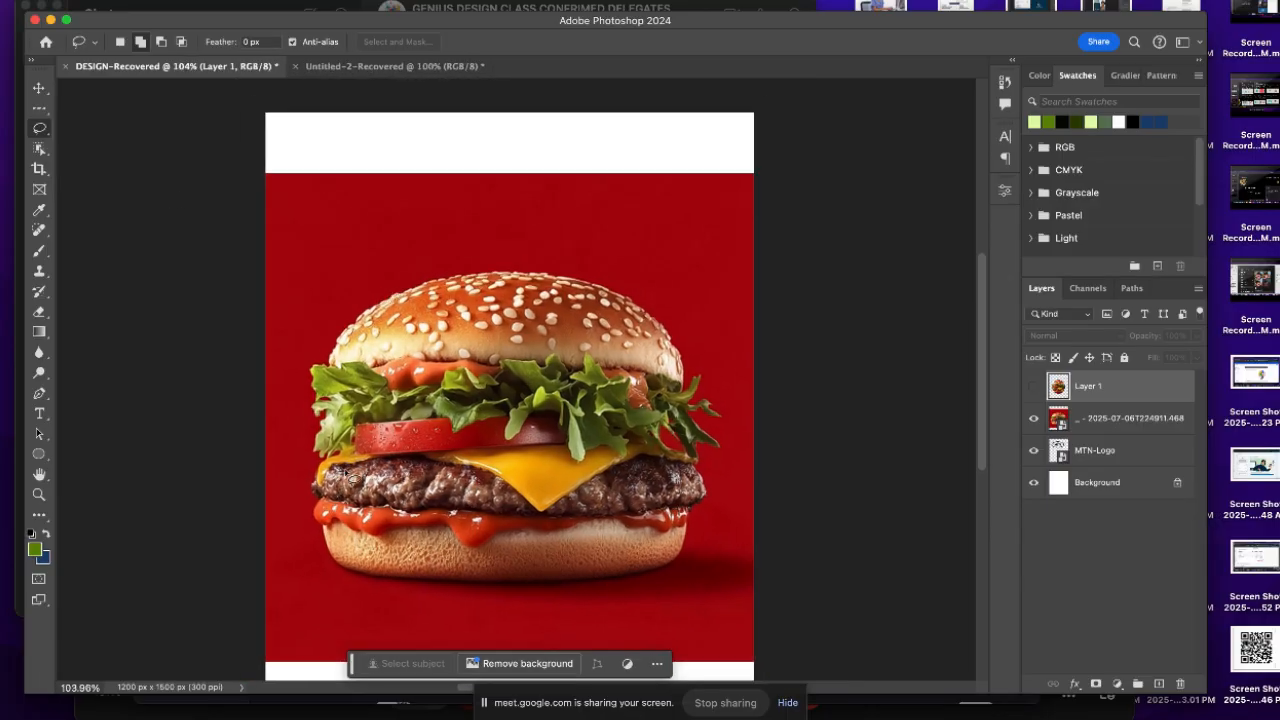
pyautogui.scroll(1, 350, 478)
pyautogui.moveTo(331, 575)
pyautogui.mouseDown()
pyautogui.moveTo(389, 594)
pyautogui.moveTo(660, 586)
pyautogui.moveTo(694, 560)
pyautogui.moveTo(717, 504)
pyautogui.moveTo(715, 418)
pyautogui.moveTo(744, 418)
pyautogui.moveTo(660, 285)
pyautogui.moveTo(338, 582)
pyautogui.mouseUp()
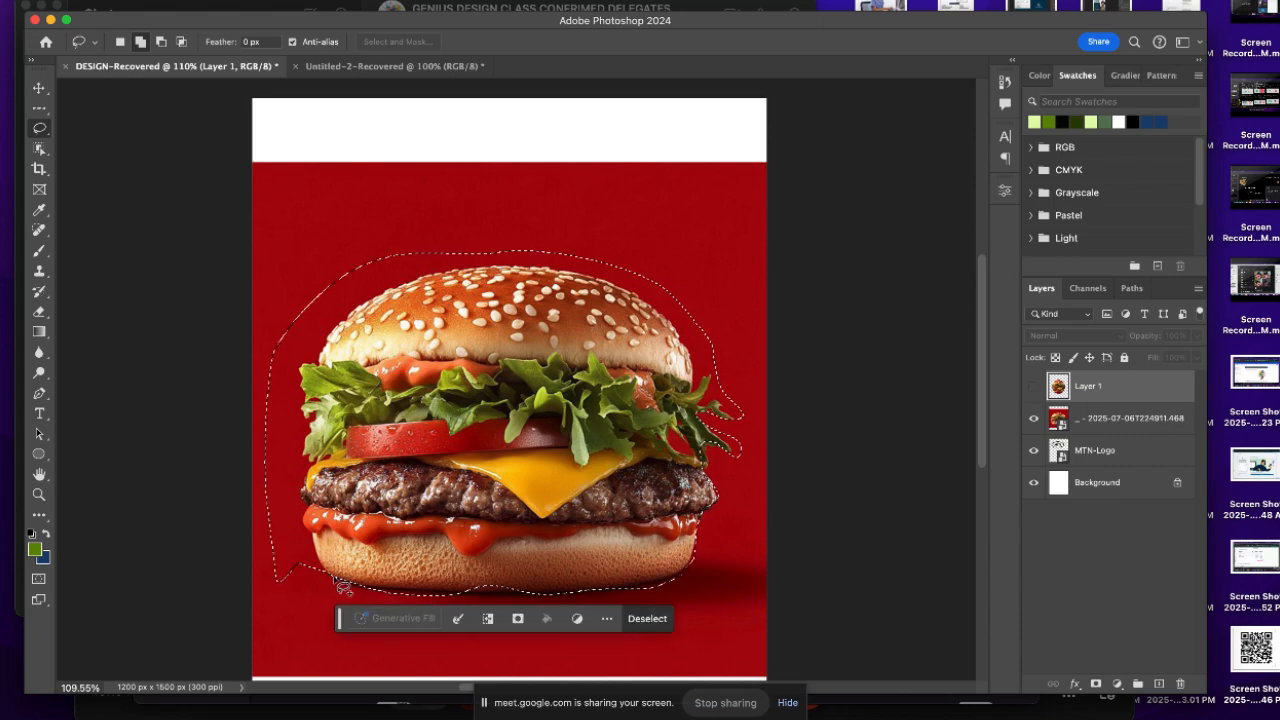
pyautogui.press('super+d')
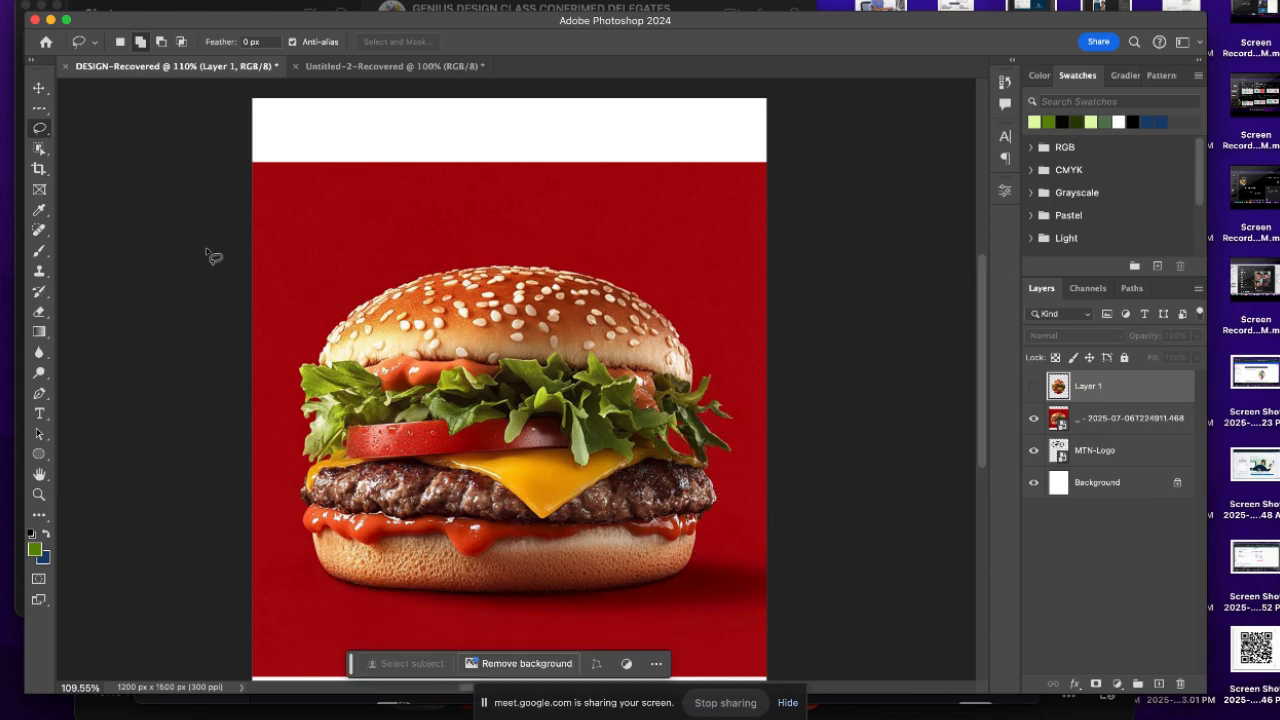
pyautogui.scroll(5, 474, 393)
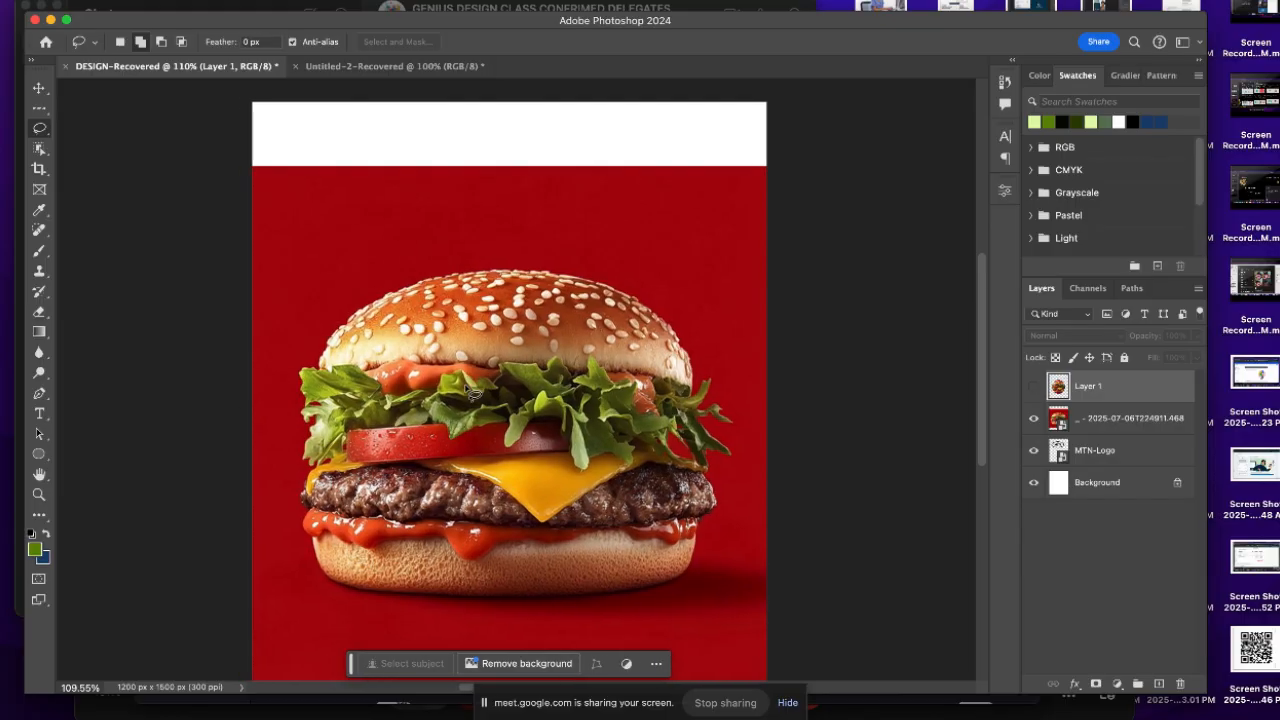
pyautogui.scroll(-5, 474, 393)
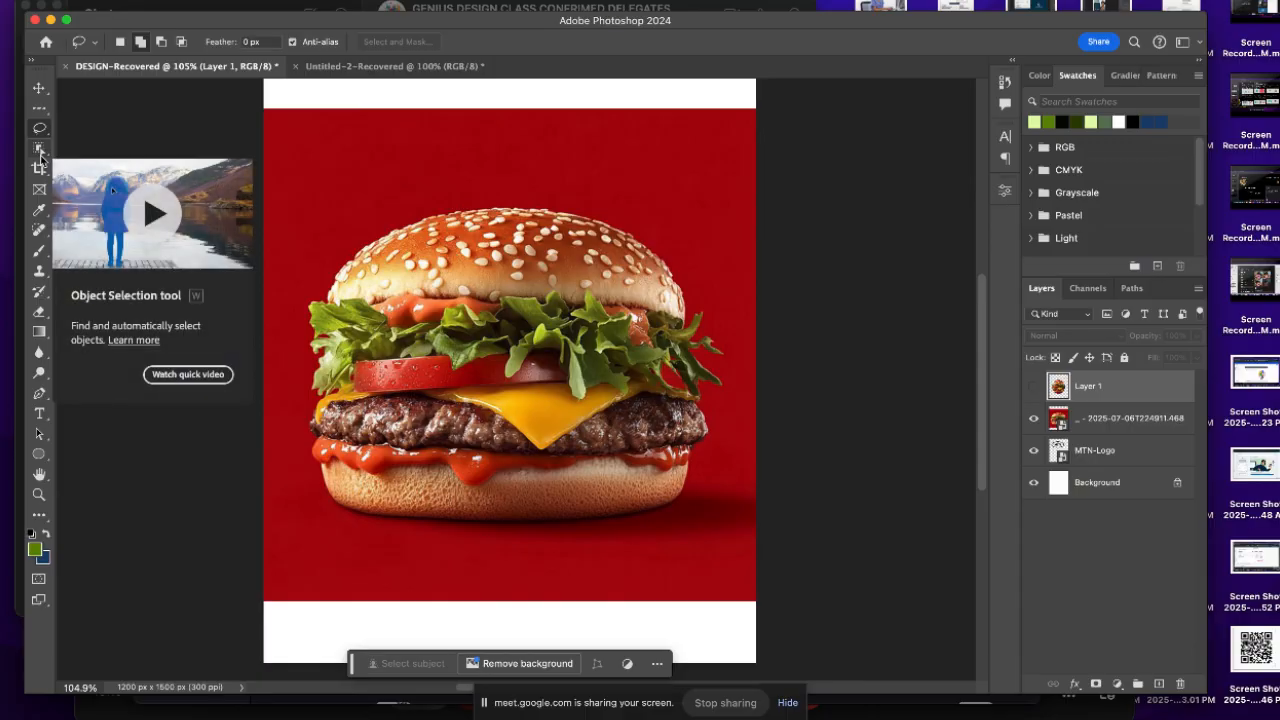
pyautogui.scroll(2, 462, 327)
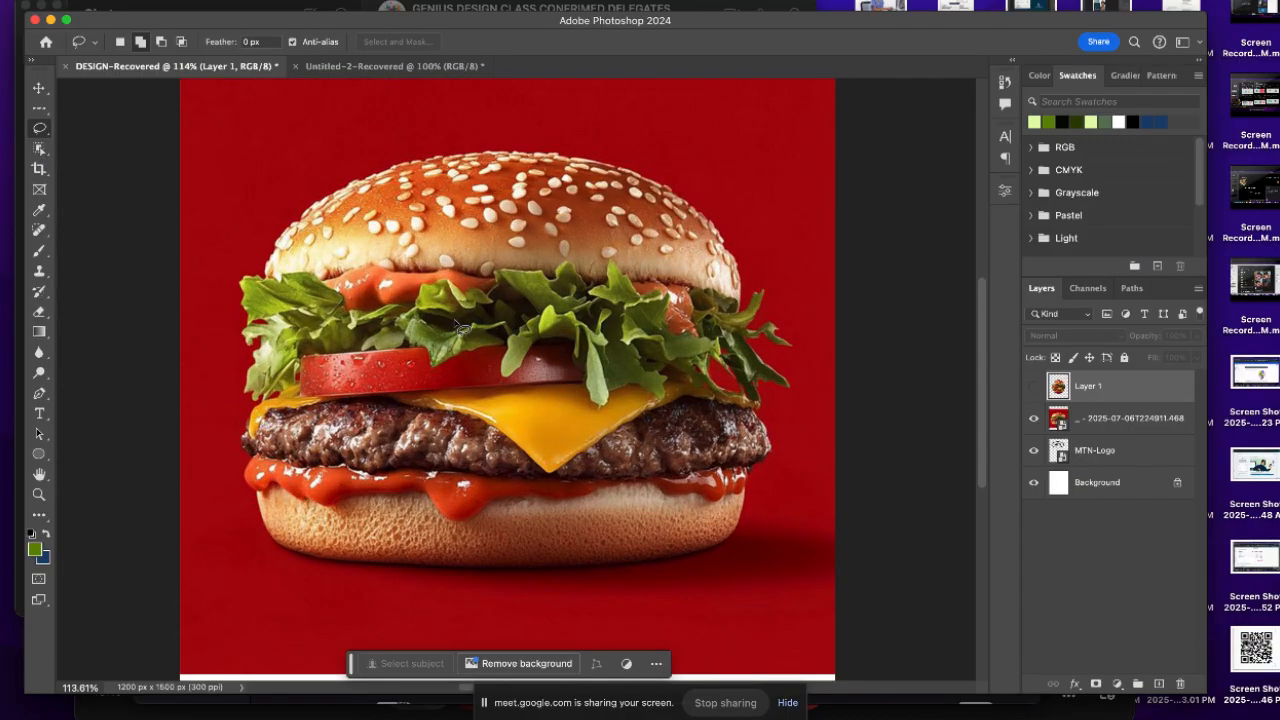
pyautogui.scroll(-2, 462, 327)
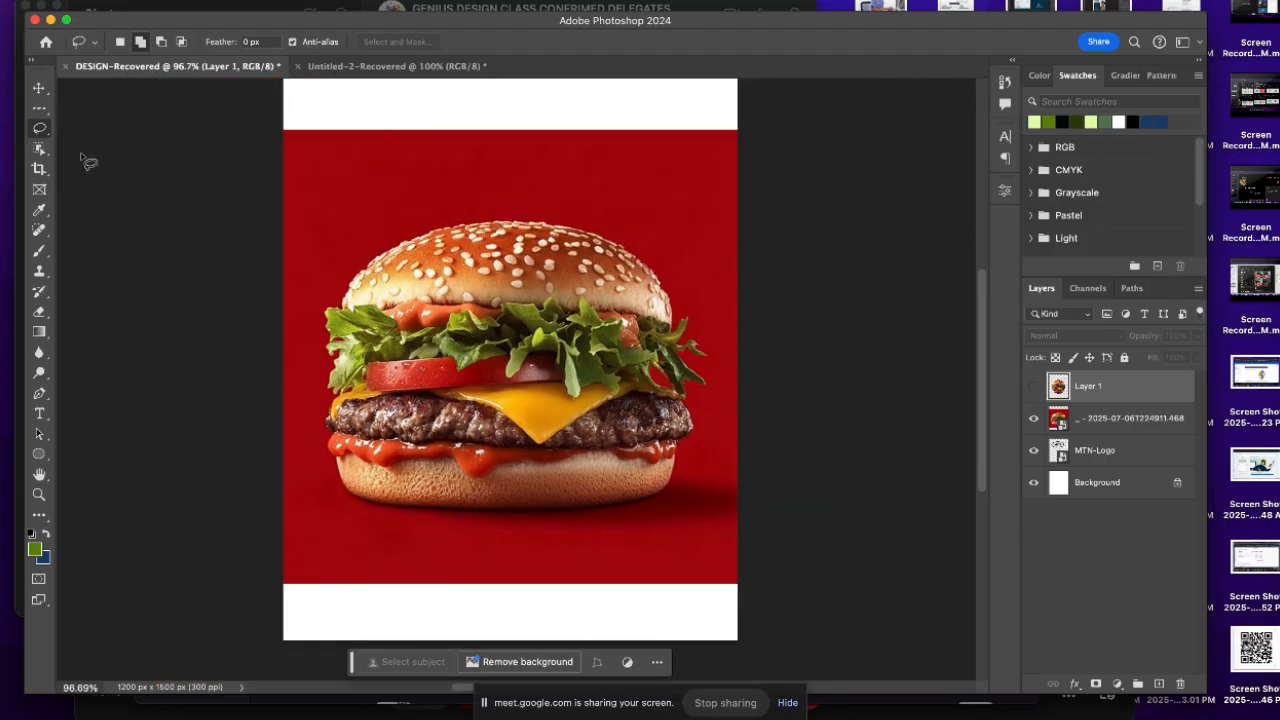
pyautogui.scroll(4, 410, 305)
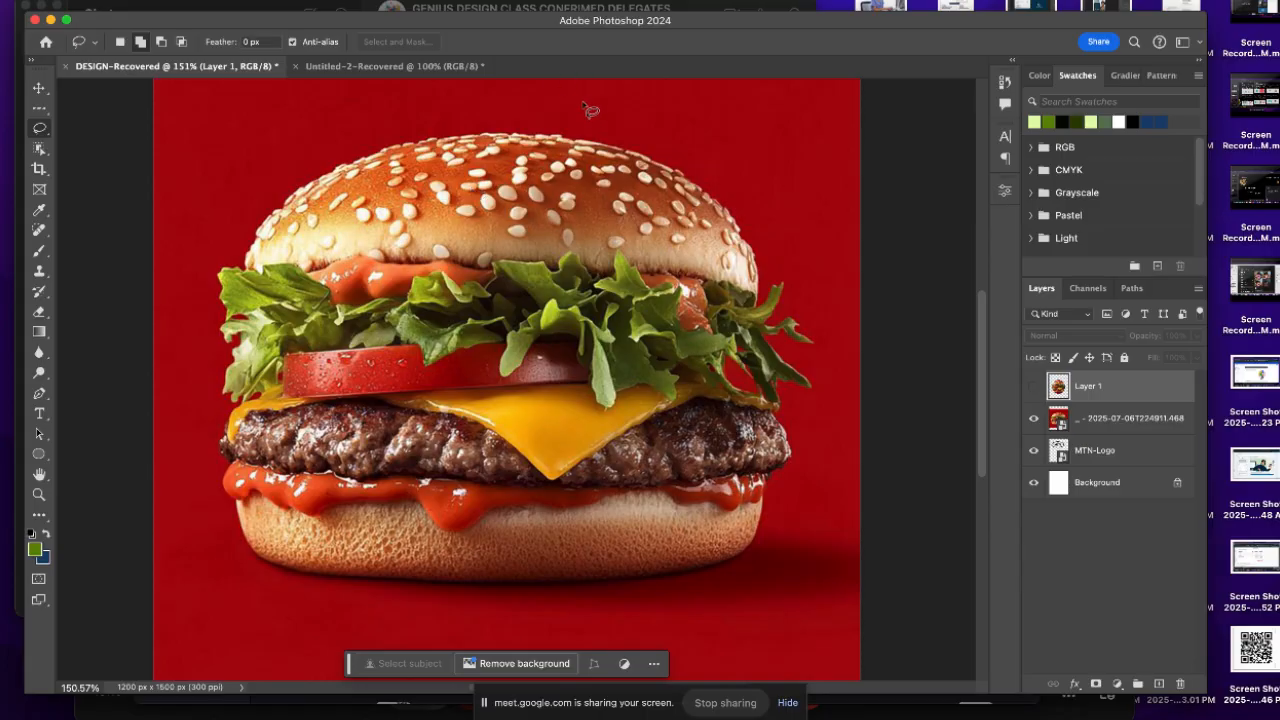
pyautogui.scroll(-3, 444, 312)
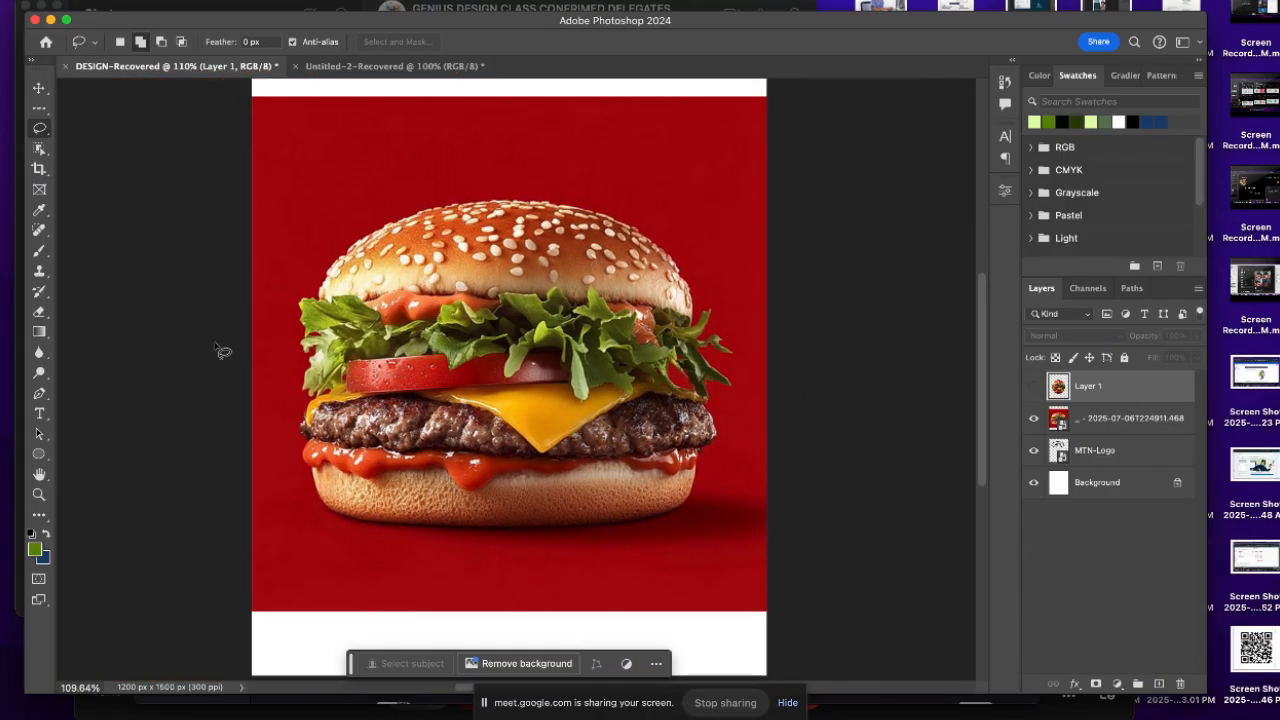
# Trace a loose freehand Lasso selection around the whole burger and make the original placed burger layer active
pyautogui.moveTo(395, 523)
pyautogui.mouseDown()
pyautogui.moveTo(553, 535)
pyautogui.moveTo(652, 524)
pyautogui.moveTo(701, 480)
pyautogui.moveTo(718, 431)
pyautogui.moveTo(705, 395)
pyautogui.moveTo(740, 398)
pyautogui.mouseUp()
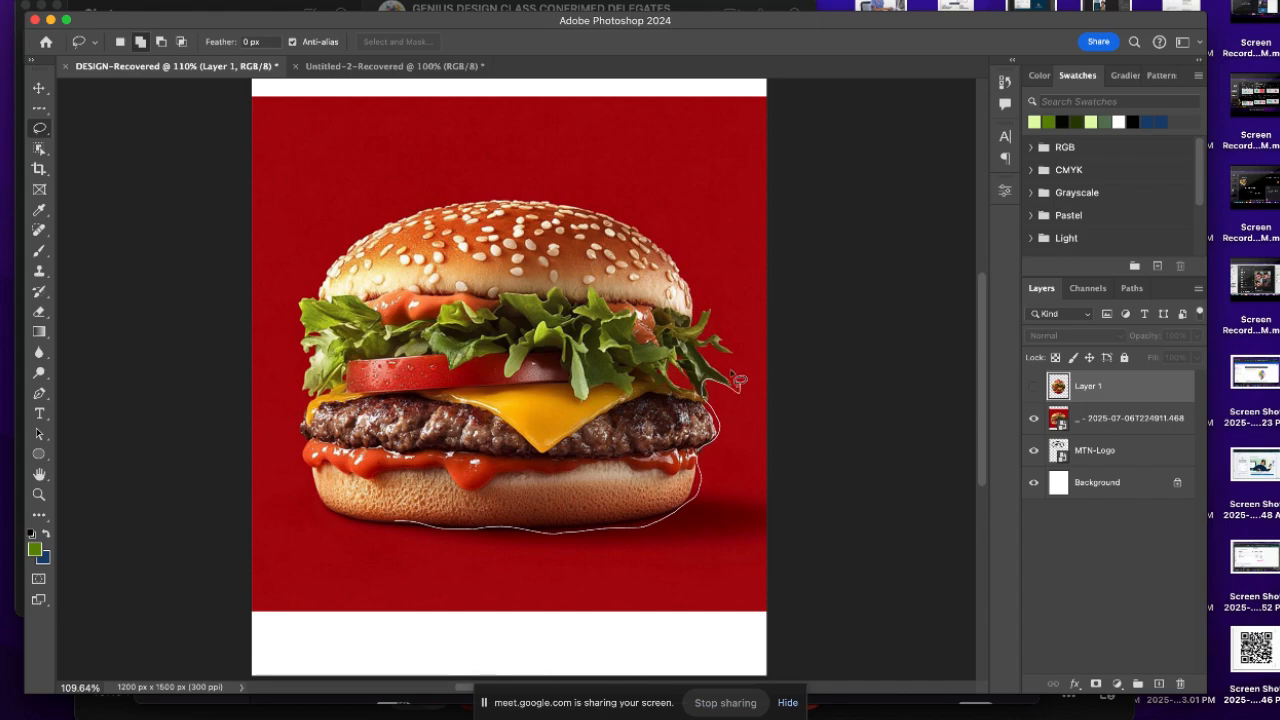
pyautogui.moveTo(716, 327)
pyautogui.mouseDown()
pyautogui.moveTo(712, 278)
pyautogui.moveTo(300, 258)
pyautogui.moveTo(309, 468)
pyautogui.moveTo(397, 540)
pyautogui.mouseUp()
pyautogui.scroll(-4, 476, 315)
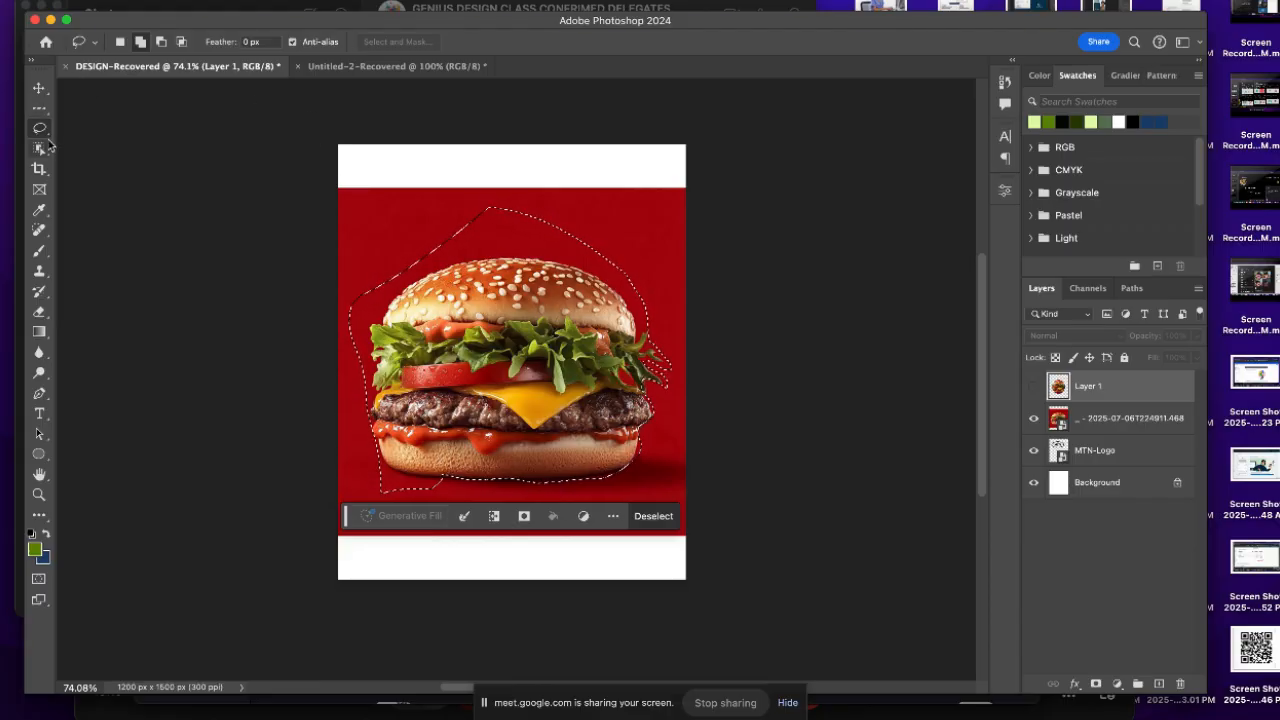
pyautogui.click(1130, 418)
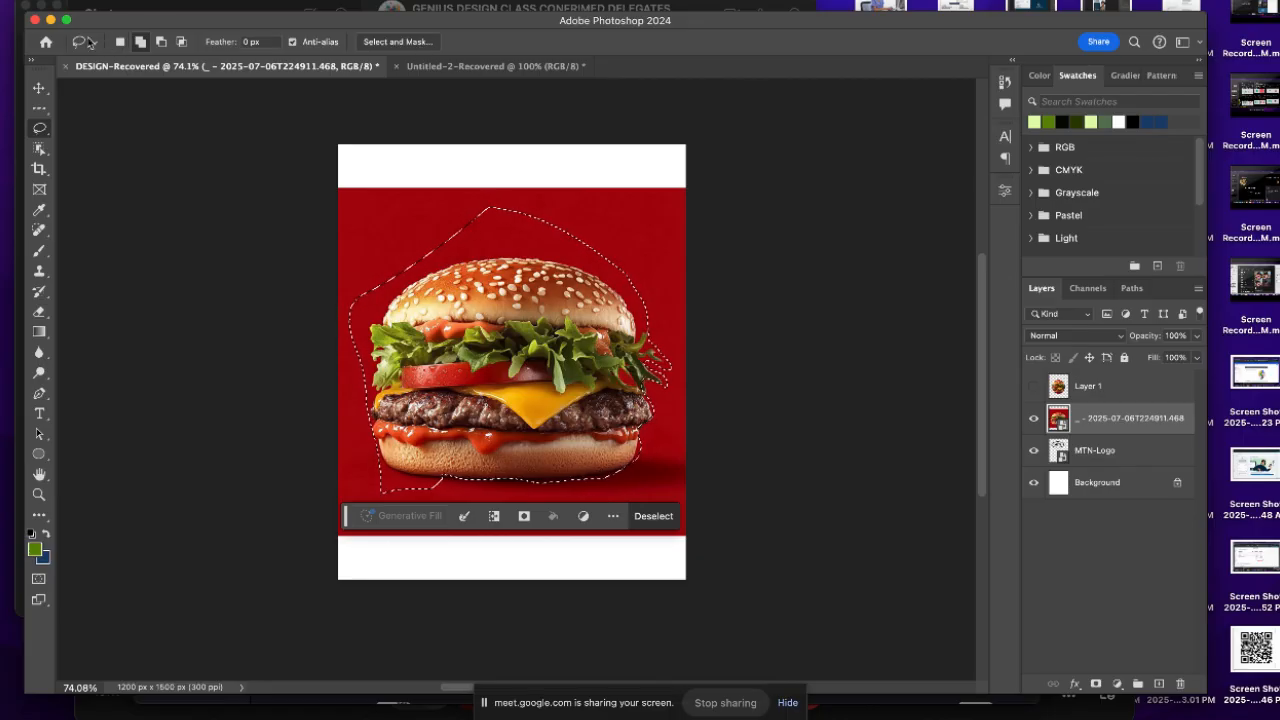
# Move the Photoshop window lower on the desktop, uncovering the chat window behind it
pyautogui.moveTo(150, 52); pyautogui.dragTo(238, 236)
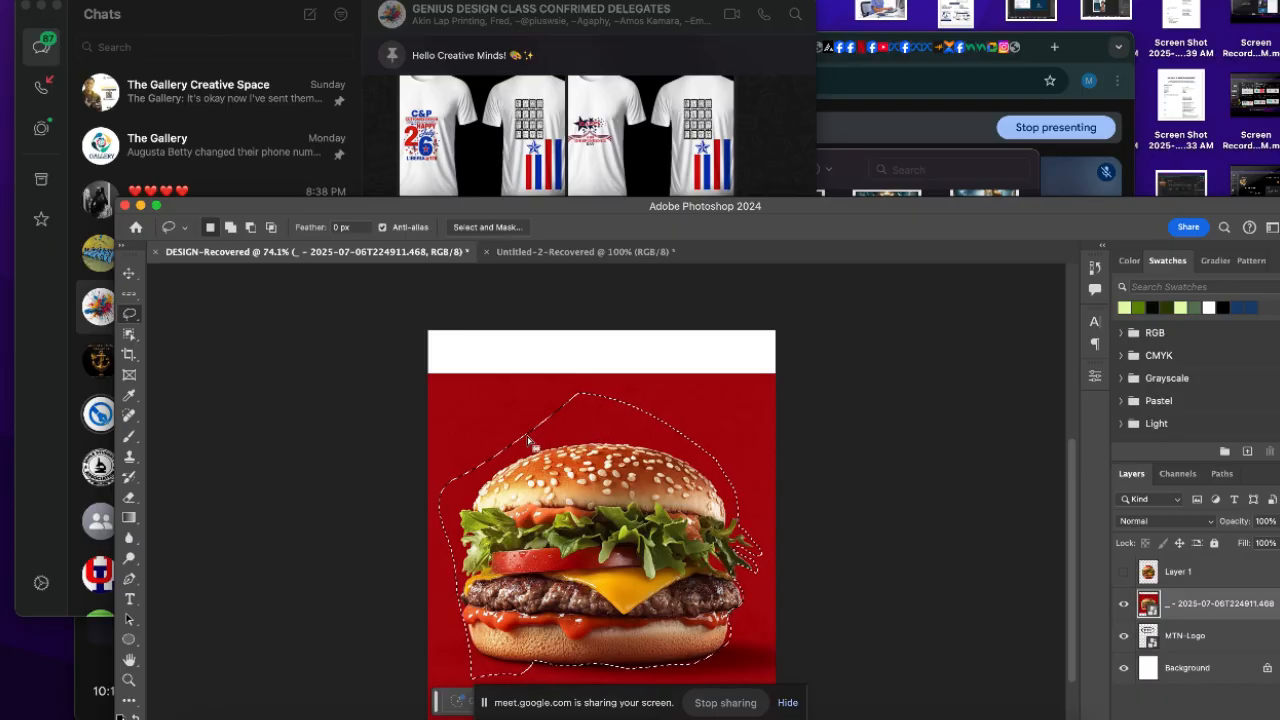
# Move the Photoshop window back up so the whole canvas and the Layers list are in view
pyautogui.moveTo(680, 215); pyautogui.dragTo(581, 31)
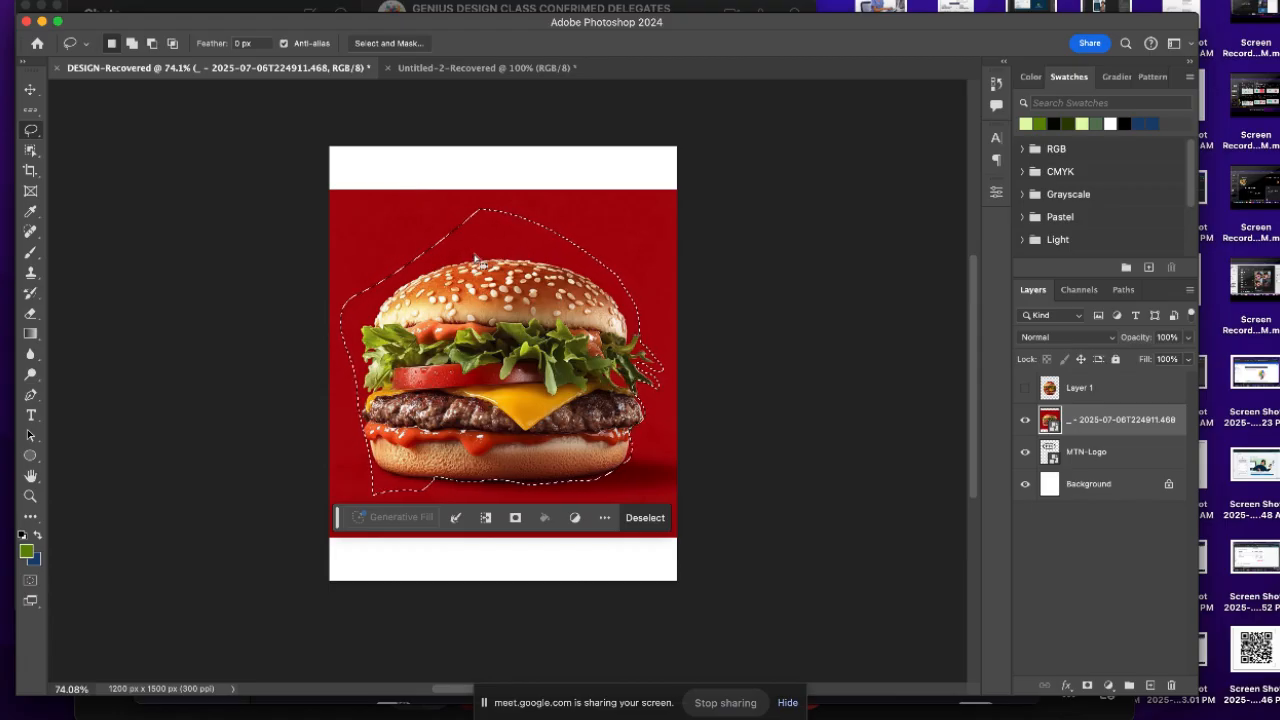
# Try replacing the burger selection with new Lasso traces in New Selection mode, and undo those traces
pyautogui.click(420, 238)
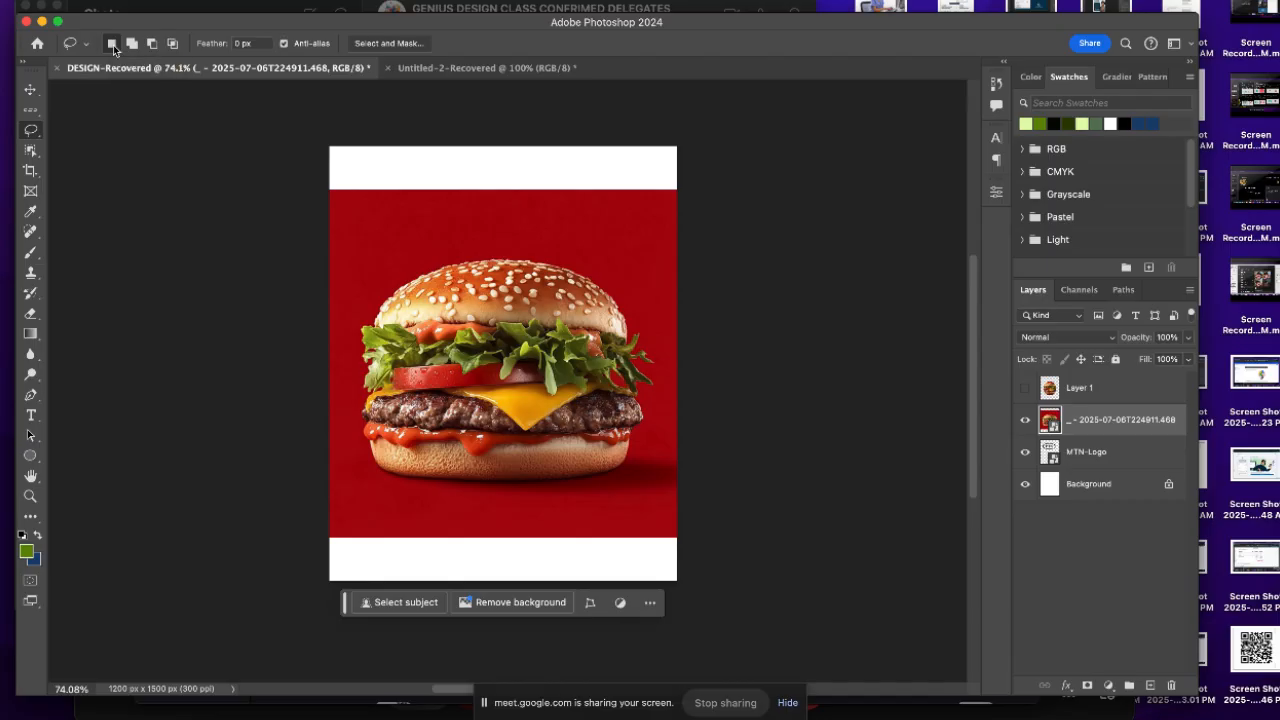
pyautogui.moveTo(400, 284); pyautogui.dragTo(419, 305)
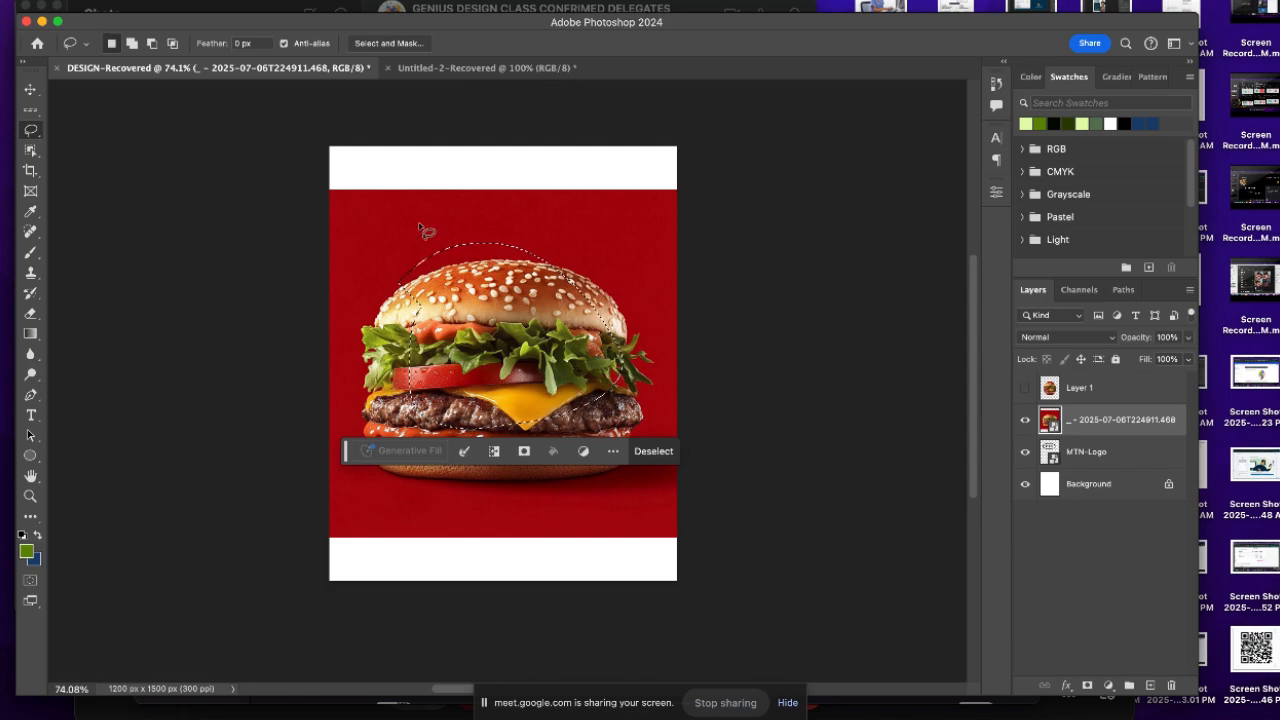
pyautogui.click(385, 263)
pyautogui.moveTo(381, 258); pyautogui.dragTo(350, 400)
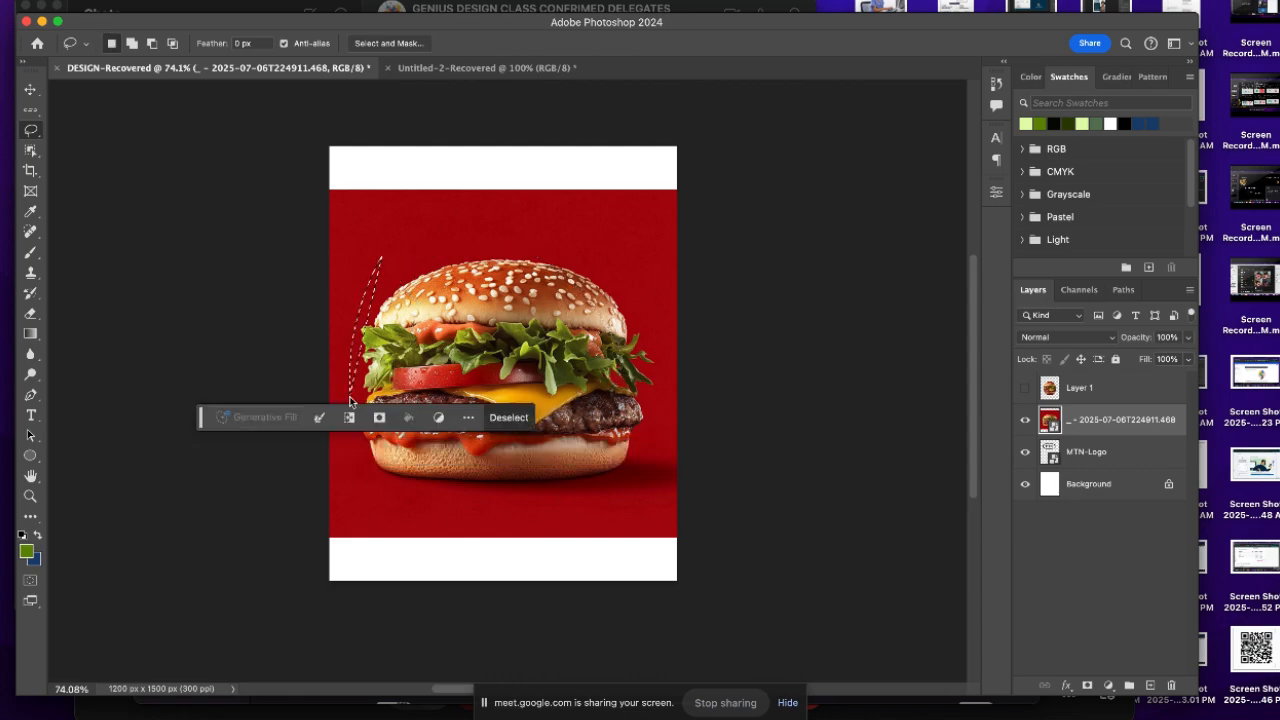
pyautogui.press('super+z')
pyautogui.press('super+z')
pyautogui.press('super+z')
pyautogui.press('super+z')
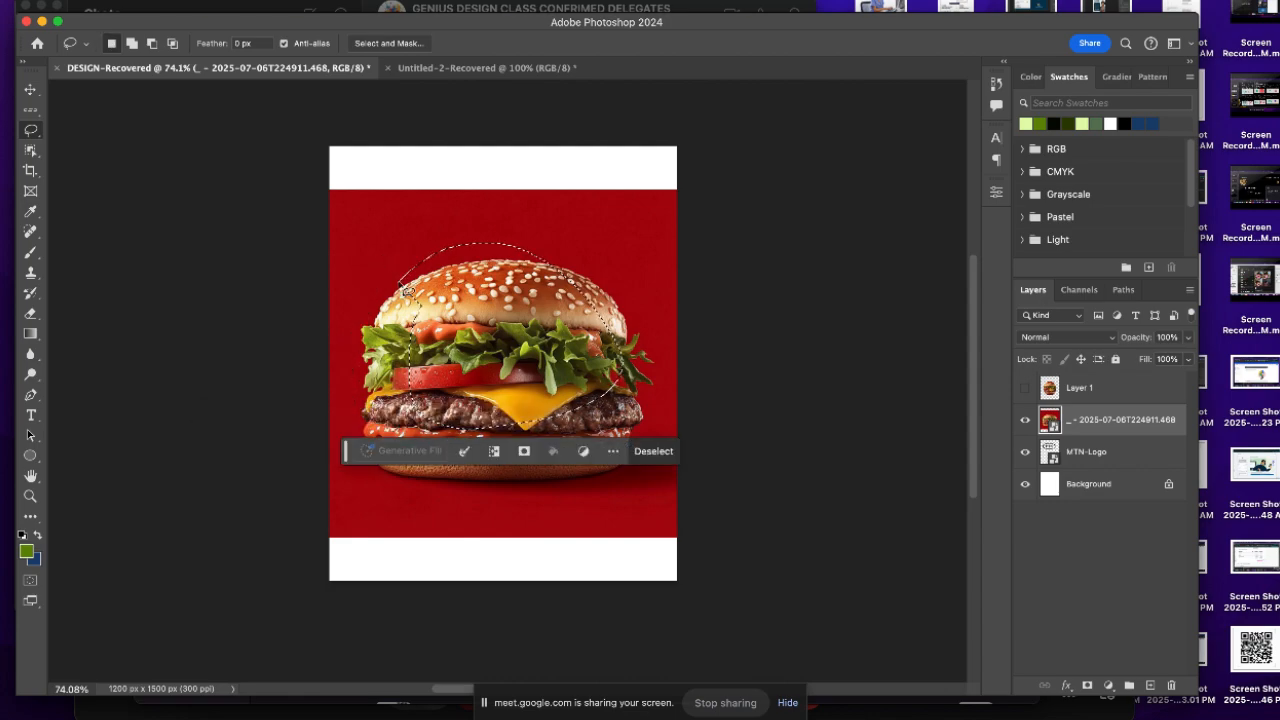
# Extend the burger selection with the Lasso in Add to Selection mode over the red area above the bun
pyautogui.click(132, 45)
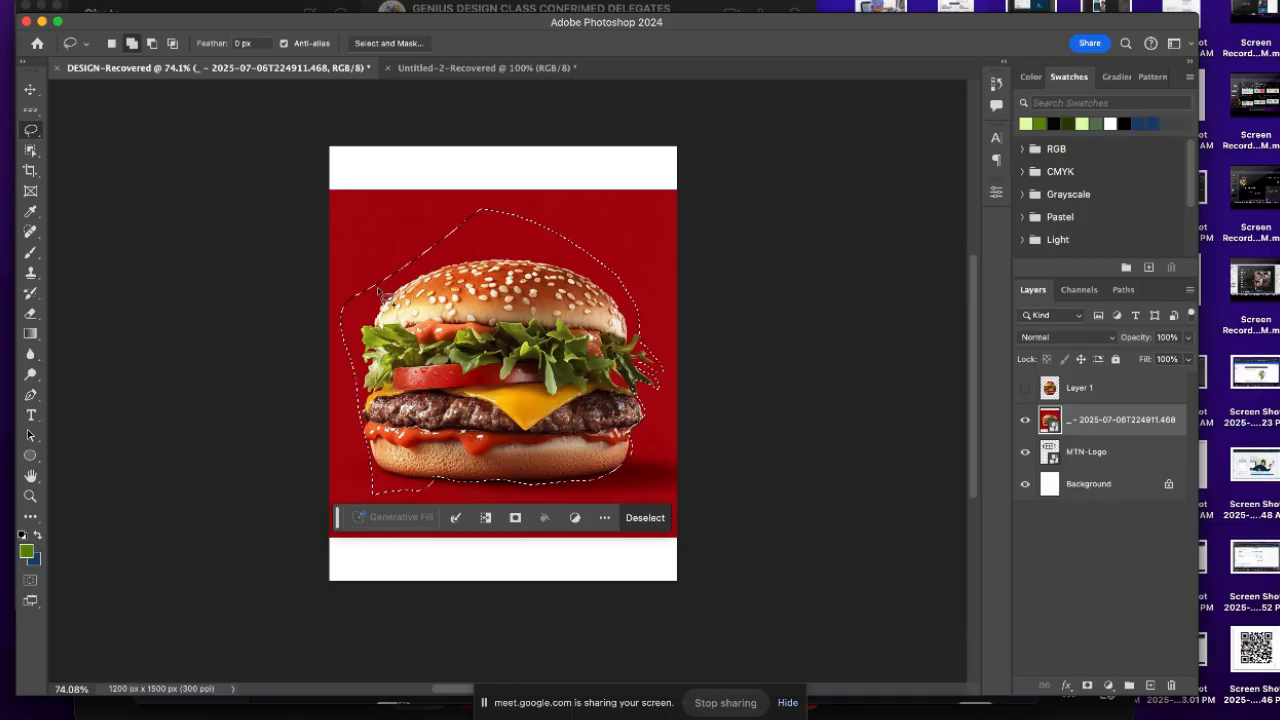
pyautogui.moveTo(376, 289)
pyautogui.mouseDown()
pyautogui.moveTo(367, 236)
pyautogui.moveTo(384, 211)
pyautogui.moveTo(422, 211)
pyautogui.moveTo(447, 245)
pyautogui.moveTo(417, 277)
pyautogui.moveTo(359, 285)
pyautogui.mouseUp()
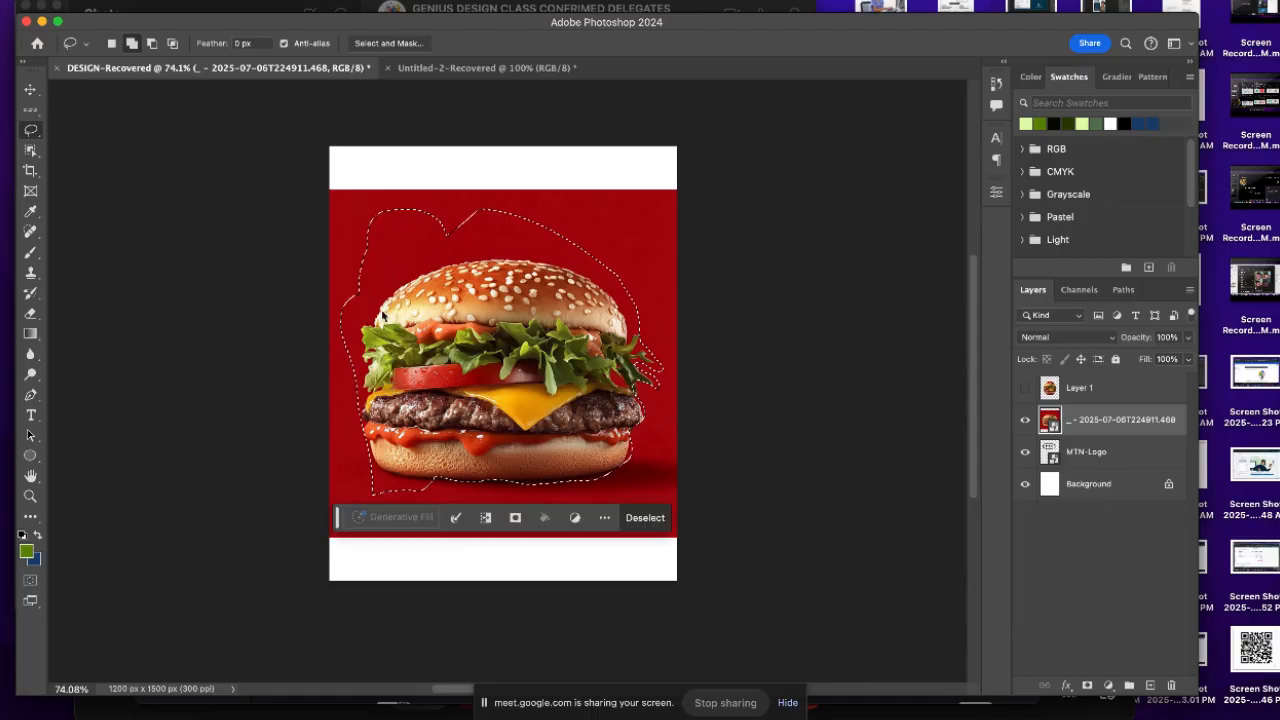
pyautogui.moveTo(402, 210); pyautogui.dragTo(403, 211)
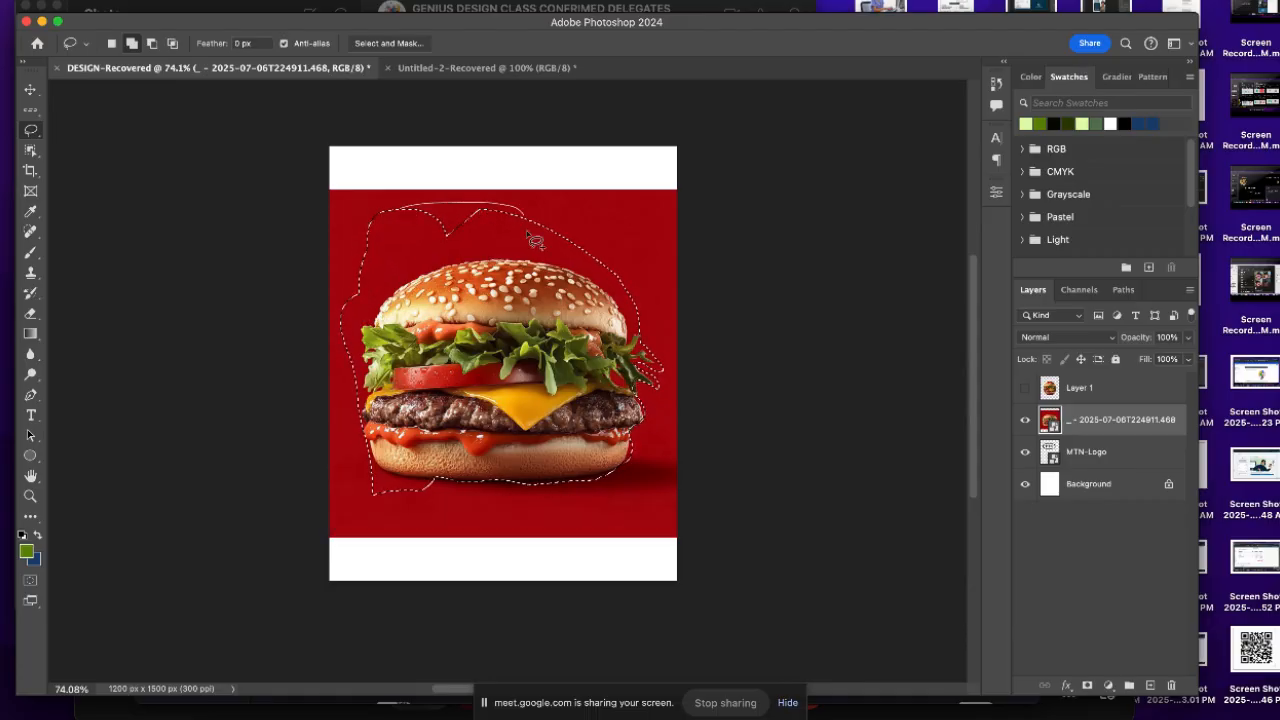
pyautogui.moveTo(536, 240); pyautogui.dragTo(516, 237)
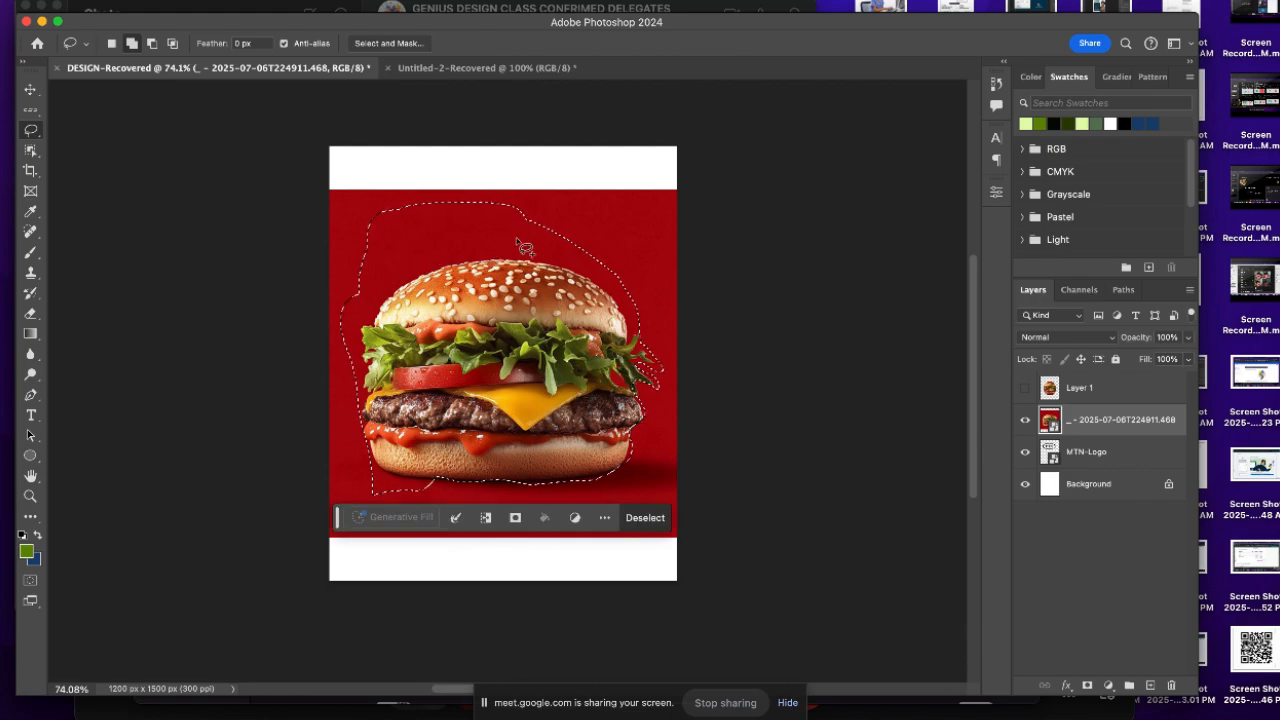
# Trim the red area above the bun off the selection with the Lasso in Subtract from Selection mode, including the leftover sliver
pyautogui.click(152, 46)
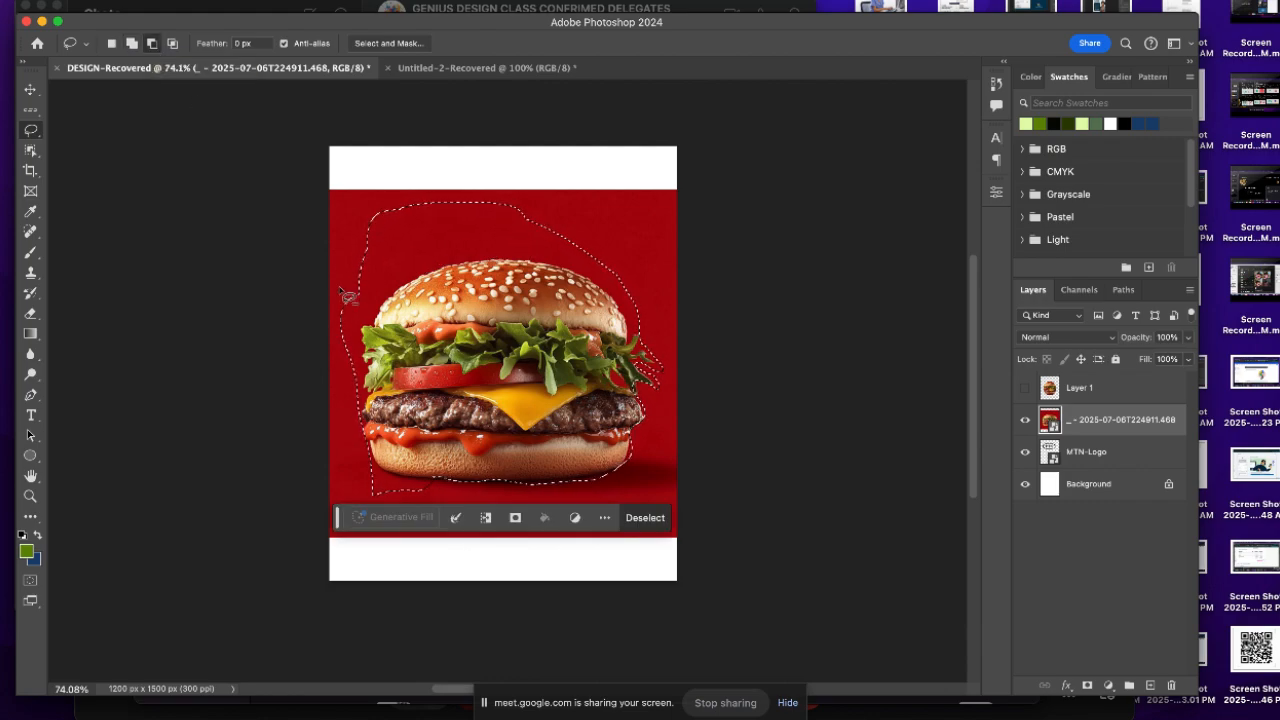
pyautogui.moveTo(340, 289); pyautogui.dragTo(345, 291)
pyautogui.moveTo(446, 272)
pyautogui.mouseDown()
pyautogui.moveTo(518, 243)
pyautogui.moveTo(547, 207)
pyautogui.moveTo(370, 226)
pyautogui.moveTo(343, 295)
pyautogui.mouseUp()
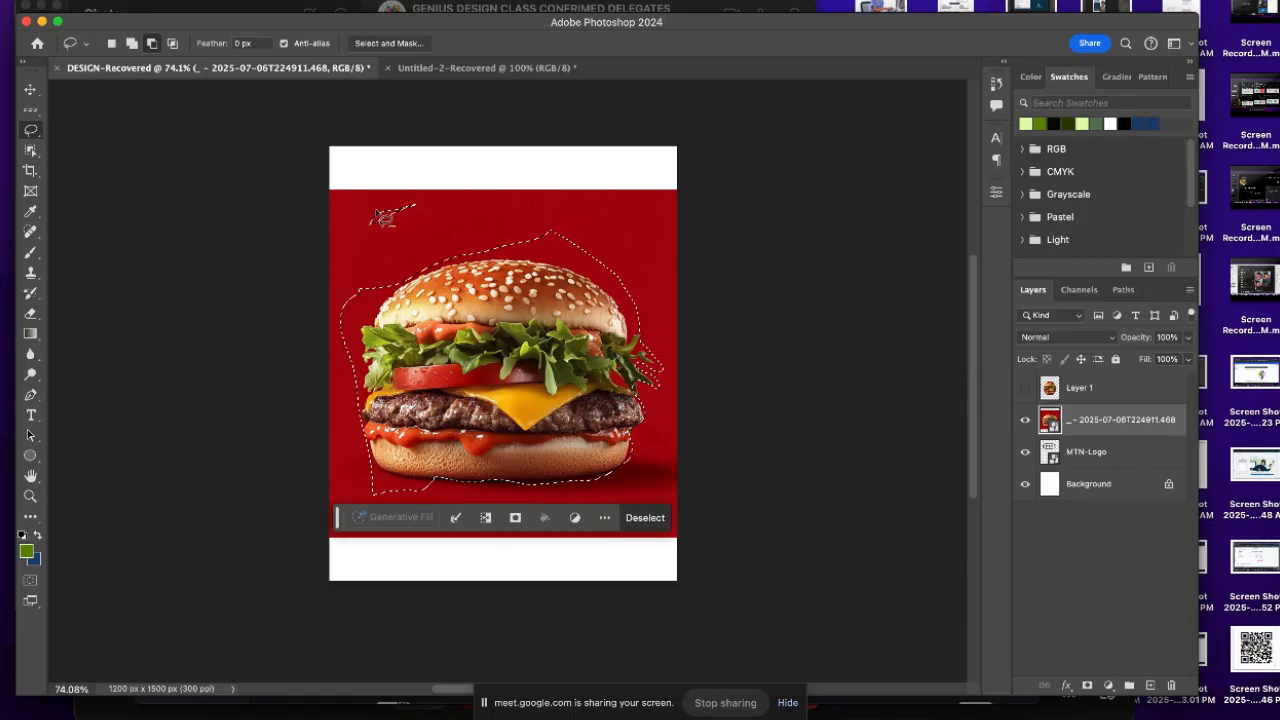
pyautogui.moveTo(352, 196)
pyautogui.mouseDown()
pyautogui.moveTo(435, 211)
pyautogui.moveTo(443, 230)
pyautogui.moveTo(377, 239)
pyautogui.moveTo(332, 229)
pyautogui.moveTo(341, 195)
pyautogui.mouseUp()
# Subtract the excess red background along the top of the bun and its upper-left side from the selection
pyautogui.scroll(5, 383, 215)
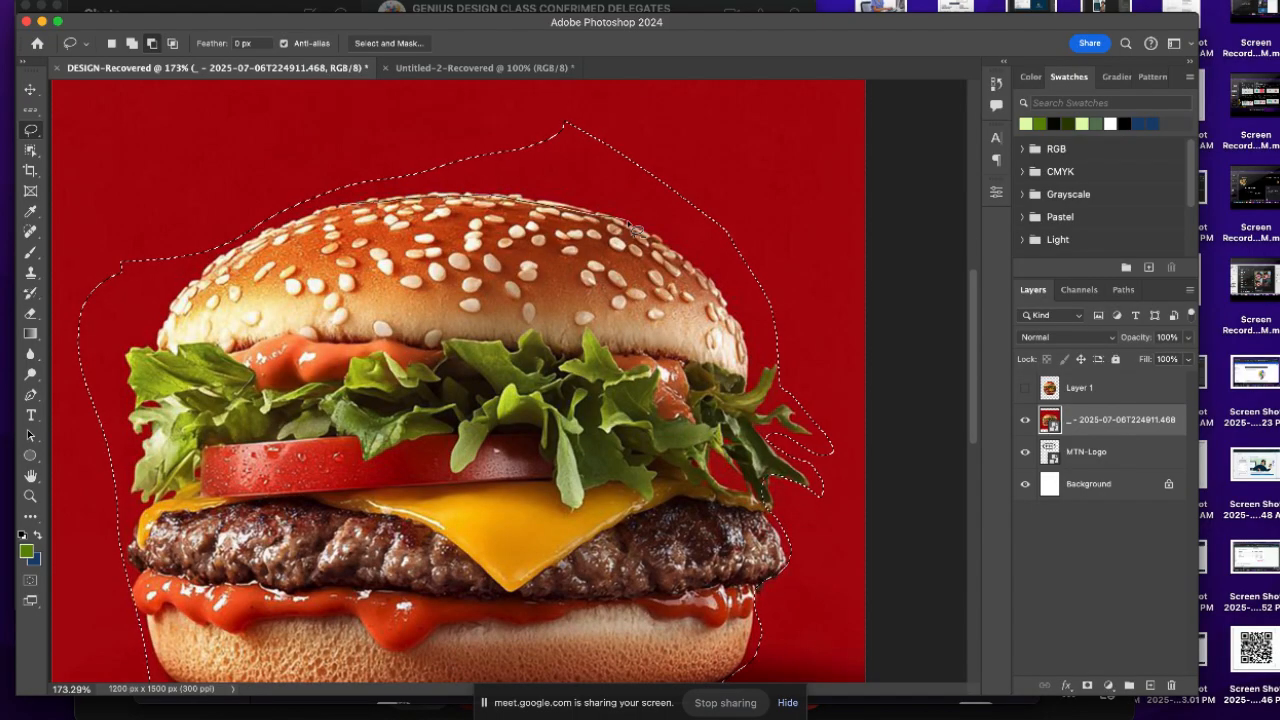
pyautogui.moveTo(648, 234)
pyautogui.mouseDown()
pyautogui.moveTo(555, 98)
pyautogui.moveTo(505, 97)
pyautogui.moveTo(270, 155)
pyautogui.moveTo(287, 195)
pyautogui.mouseUp()
pyautogui.scroll(-2, 288, 198)
pyautogui.hscroll(-2, 288, 198)
pyautogui.hscroll(-2, 290, 203)
pyautogui.scroll(-1, 290, 203)
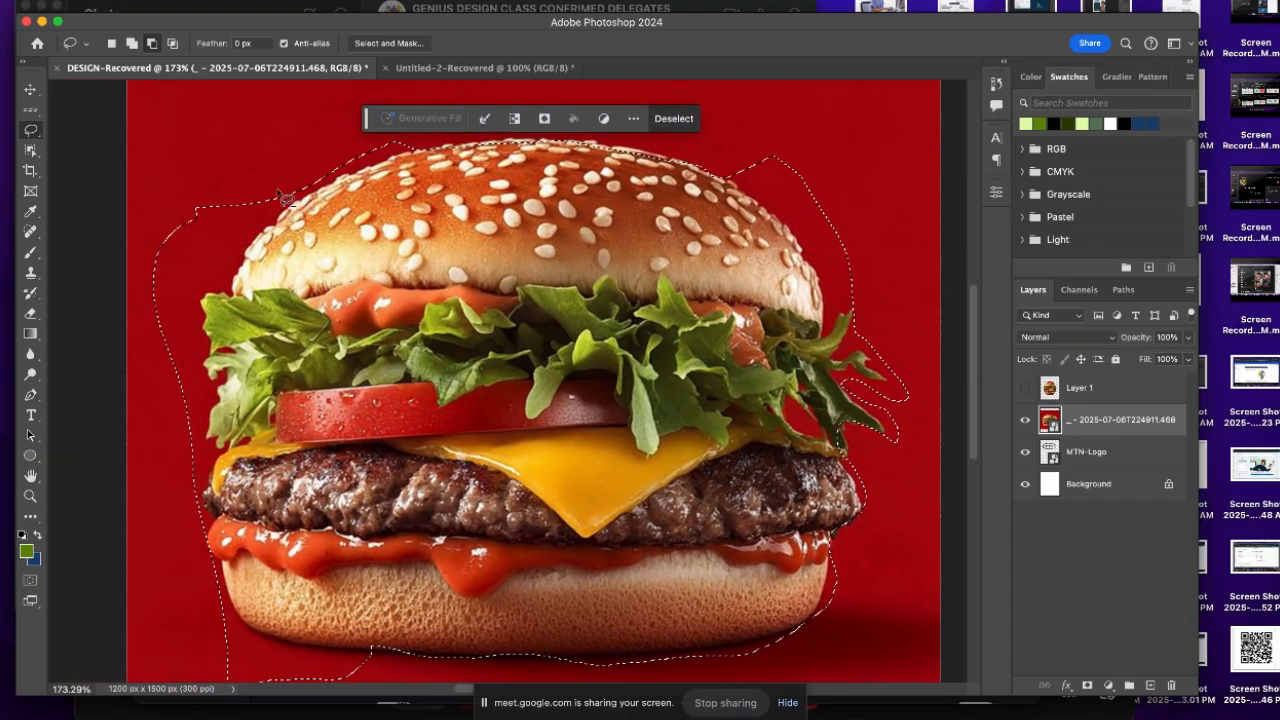
pyautogui.moveTo(310, 202)
pyautogui.mouseDown()
pyautogui.moveTo(262, 238)
pyautogui.moveTo(233, 295)
pyautogui.moveTo(203, 380)
pyautogui.moveTo(201, 467)
pyautogui.moveTo(137, 452)
pyautogui.moveTo(124, 182)
pyautogui.moveTo(223, 133)
pyautogui.mouseUp()
pyautogui.scroll(-2, 358, 188)
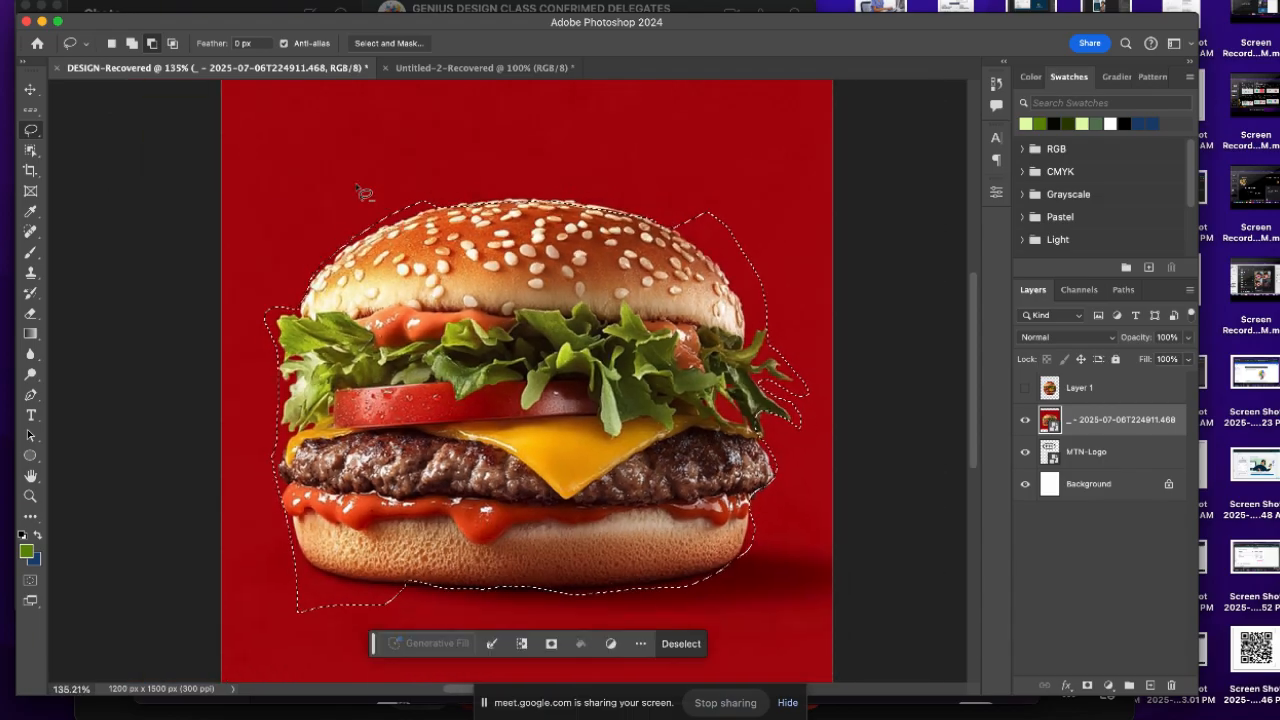
# Subtract the excess background beside the bun's upper-right edge and below the burger's lower-left corner from the selection
pyautogui.scroll(-1, 363, 192)
pyautogui.hscroll(5, 363, 192)
pyautogui.moveTo(538, 285)
pyautogui.mouseDown()
pyautogui.moveTo(567, 244)
pyautogui.moveTo(552, 183)
pyautogui.moveTo(509, 141)
pyautogui.moveTo(428, 158)
pyautogui.mouseUp()
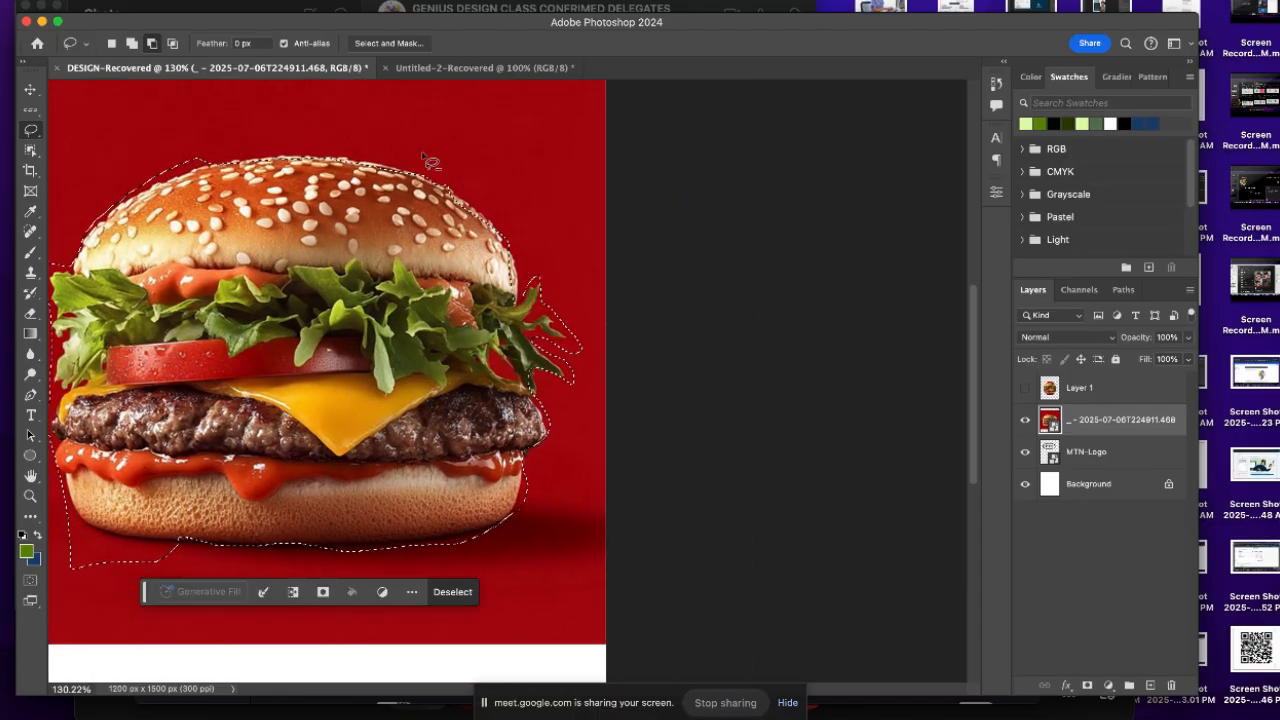
pyautogui.hscroll(-3, 300, 360)
pyautogui.scroll(-2, 300, 360)
pyautogui.moveTo(197, 440)
pyautogui.mouseDown()
pyautogui.moveTo(340, 489)
pyautogui.moveTo(180, 438)
pyautogui.mouseUp()
pyautogui.scroll(-6, 279, 507)
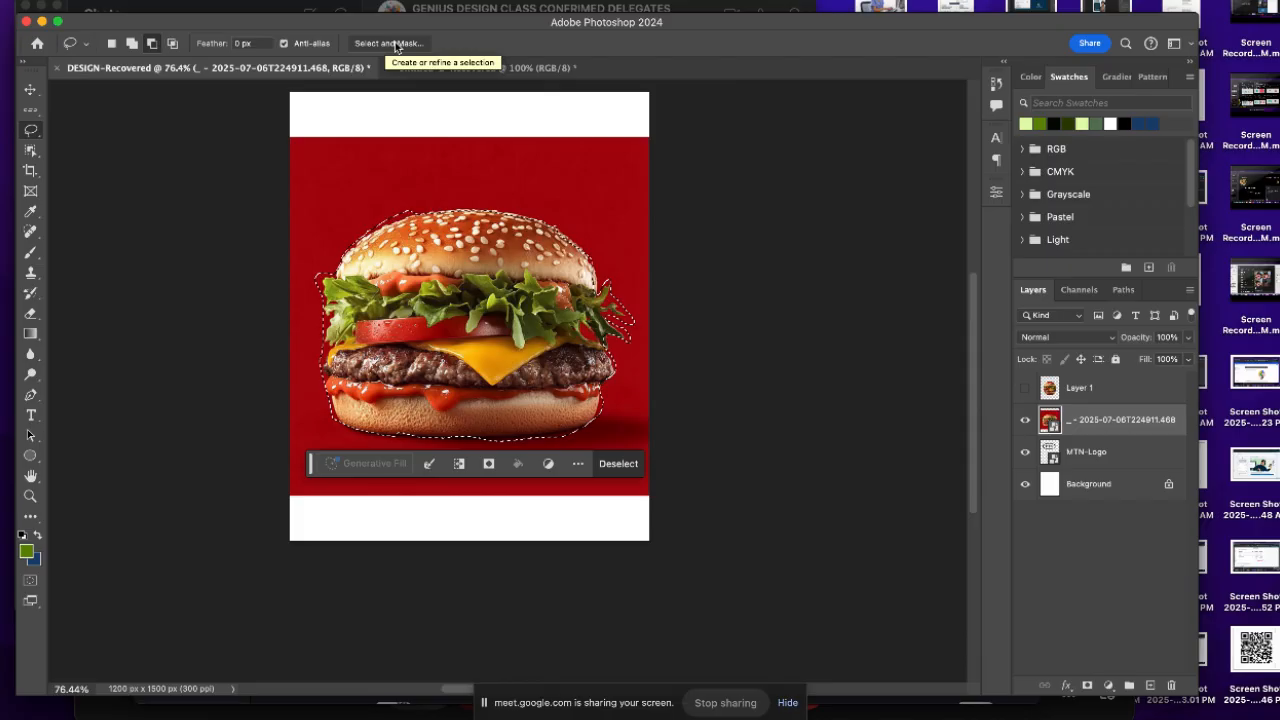
# Open Select and Mask for the burger selection and reduce the Onion Skin preview transparency to 0%
pyautogui.click(386, 44)
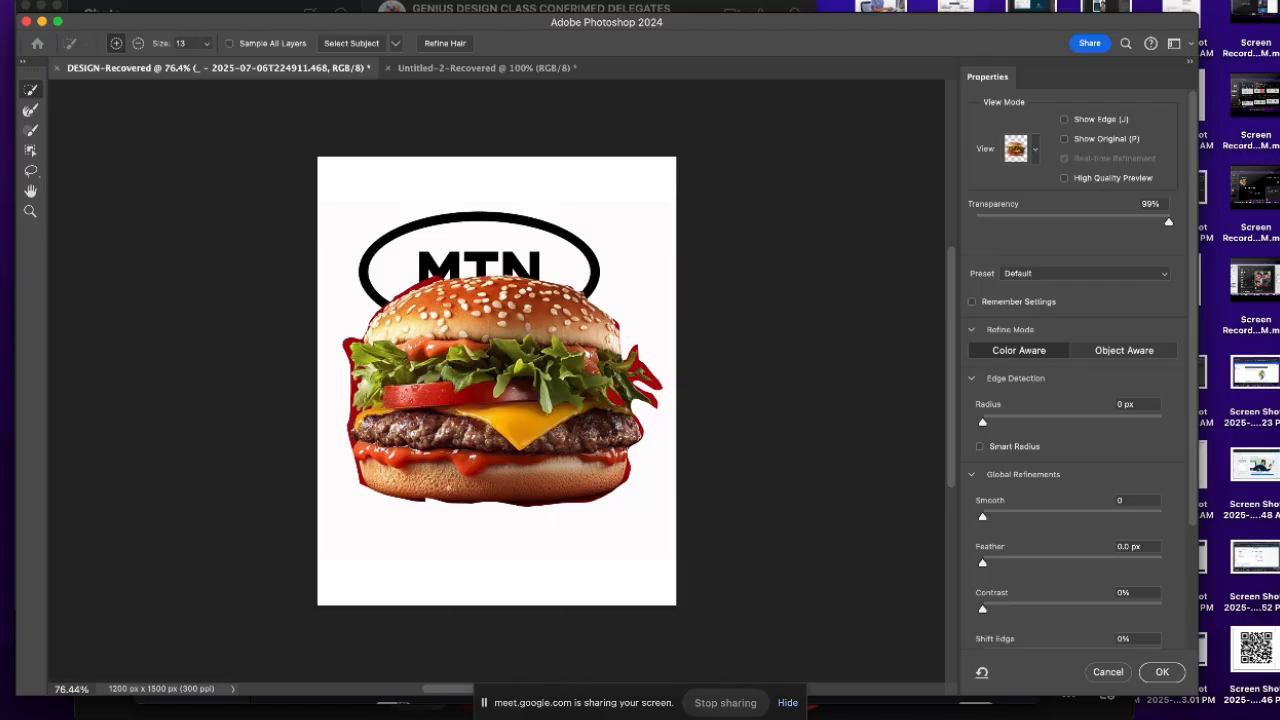
pyautogui.moveTo(1020, 222); pyautogui.dragTo(983, 227)
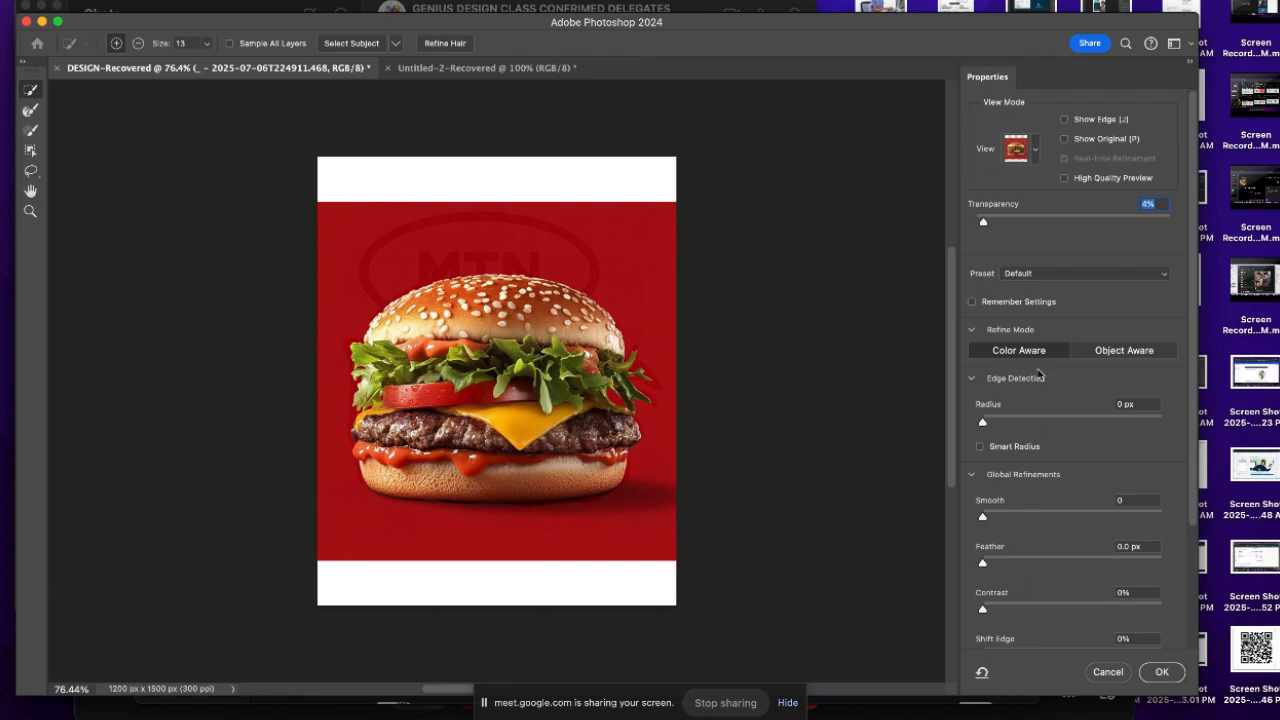
pyautogui.click(1006, 222)
pyautogui.moveTo(1006, 220); pyautogui.dragTo(975, 222)
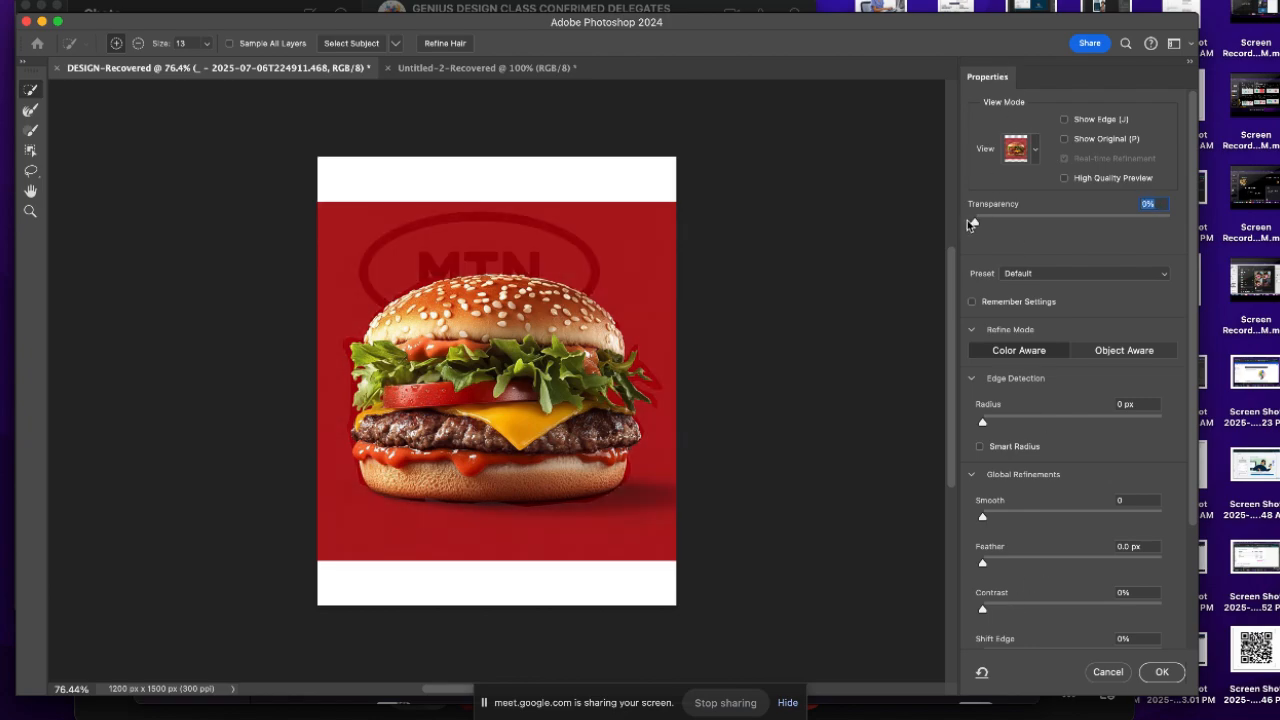
pyautogui.click(1037, 158)
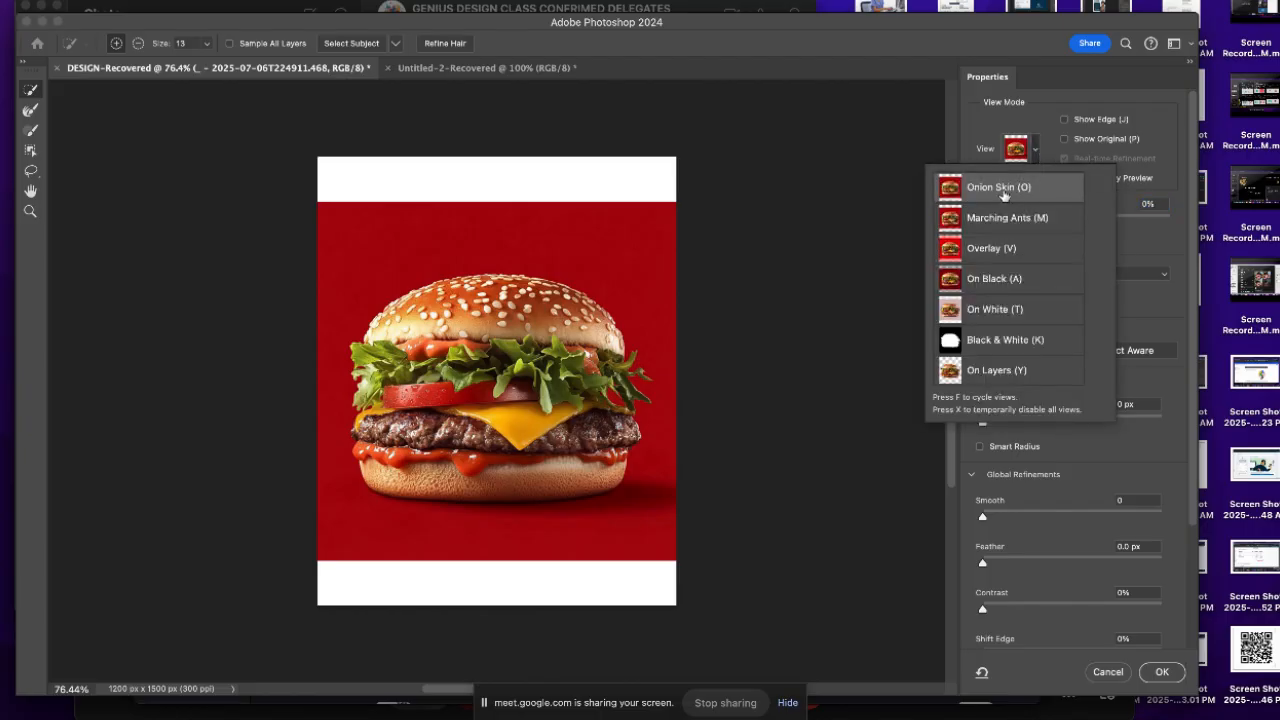
pyautogui.click(976, 130)
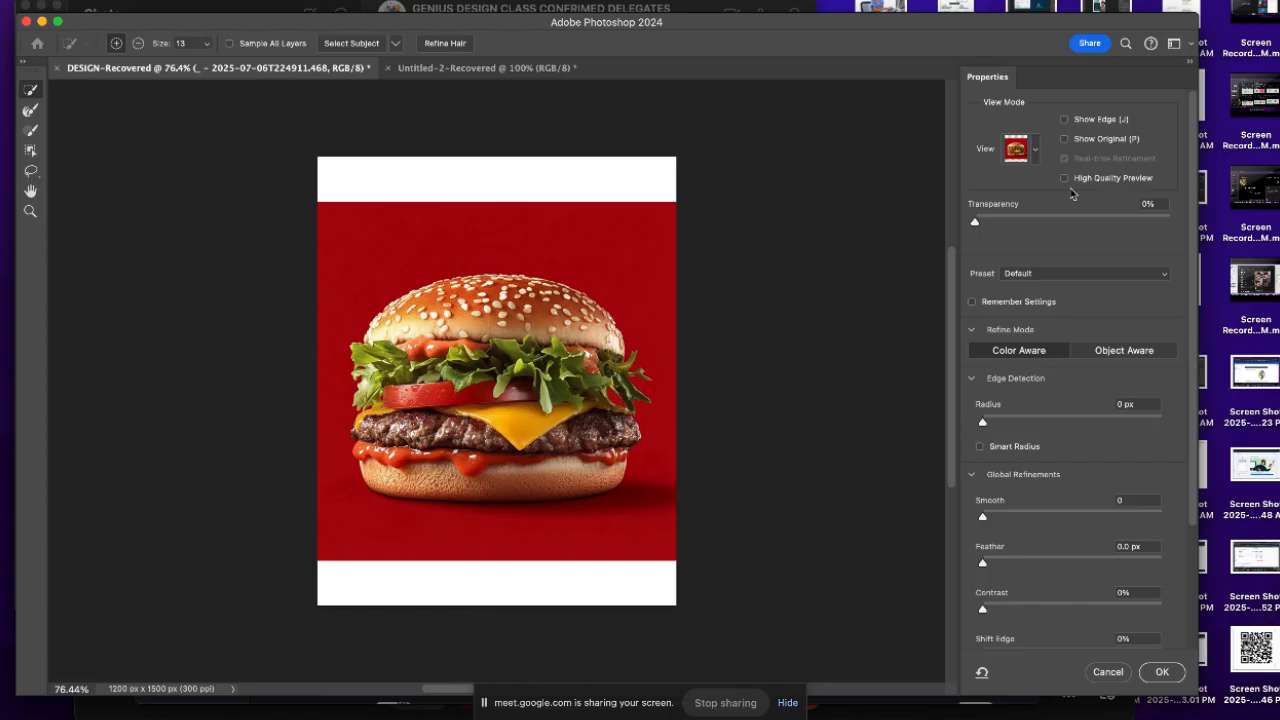
# Raise the Onion Skin preview transparency through 43% and 46% to 100%
pyautogui.moveTo(975, 221); pyautogui.dragTo(1051, 237)
pyautogui.click(975, 222)
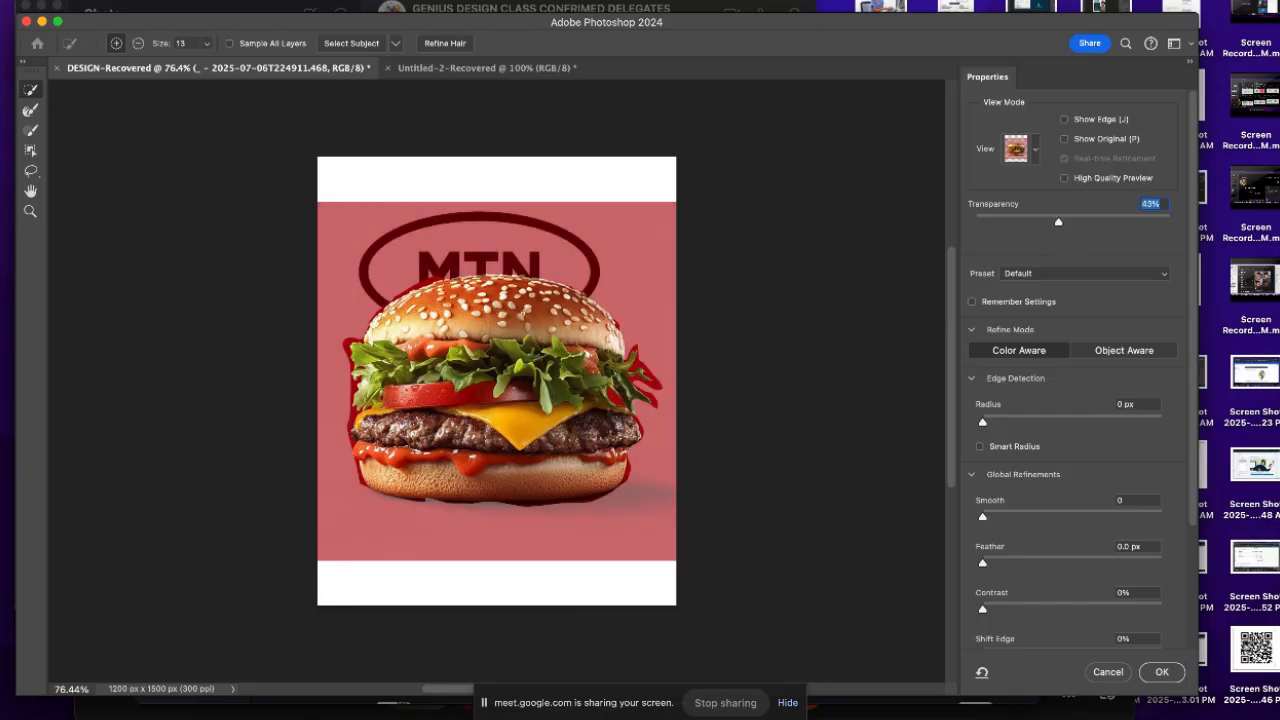
pyautogui.moveTo(1059, 225); pyautogui.dragTo(1065, 226)
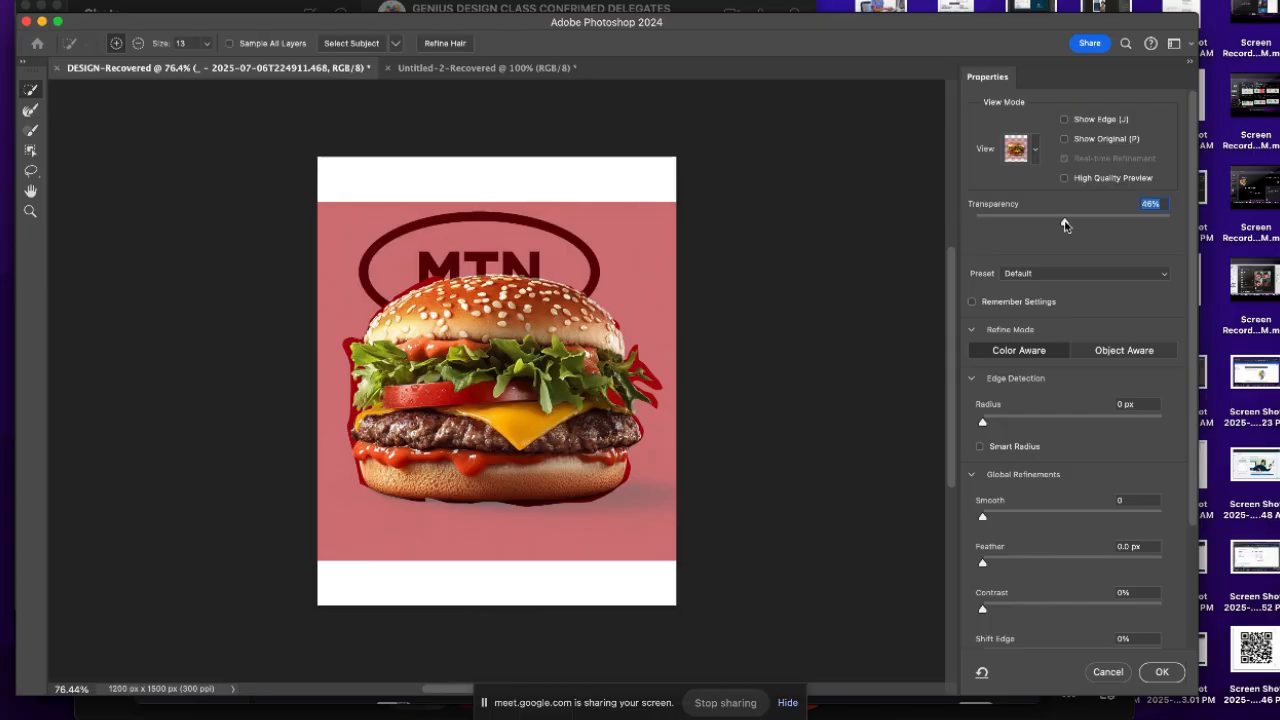
pyautogui.moveTo(1065, 226); pyautogui.dragTo(1174, 224)
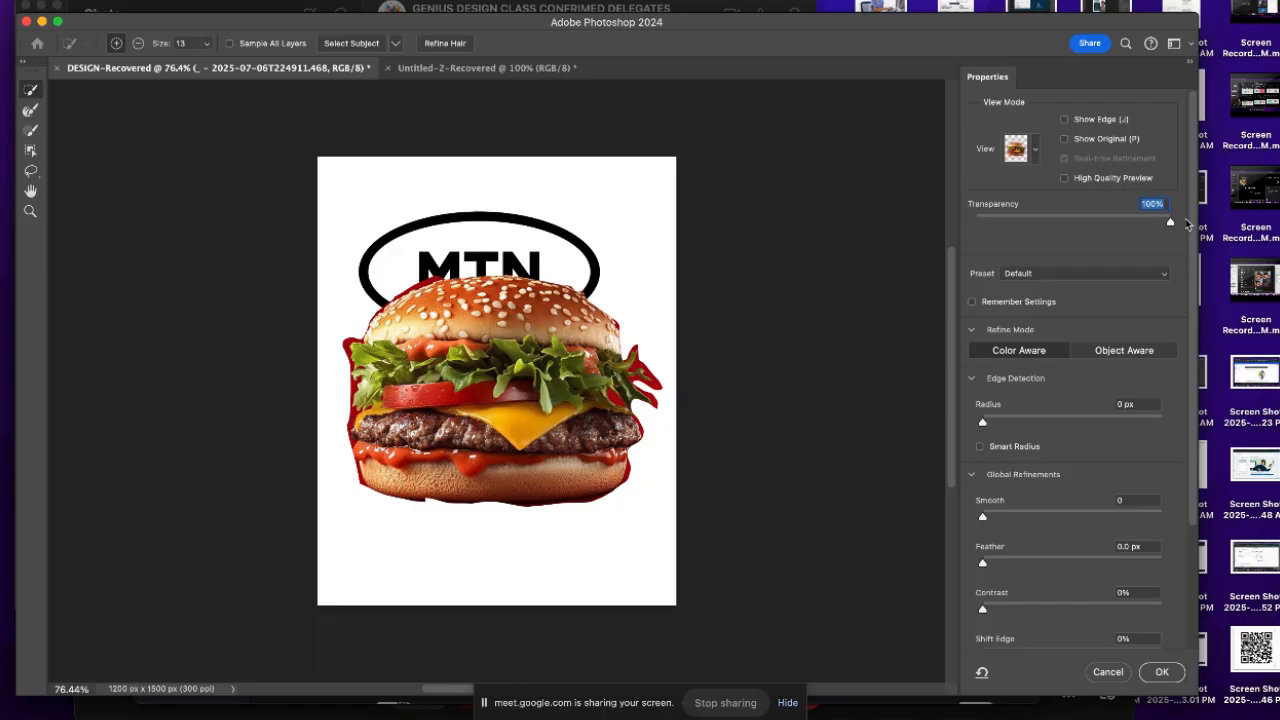
pyautogui.moveTo(1147, 224)
pyautogui.mouseDown()
pyautogui.moveTo(1093, 224)
pyautogui.moveTo(1170, 223)
pyautogui.mouseUp()
# Set the edge detection radius to 3 px and check the burger's edge by the lettuce up close
pyautogui.scroll(-3, 1075, 340)
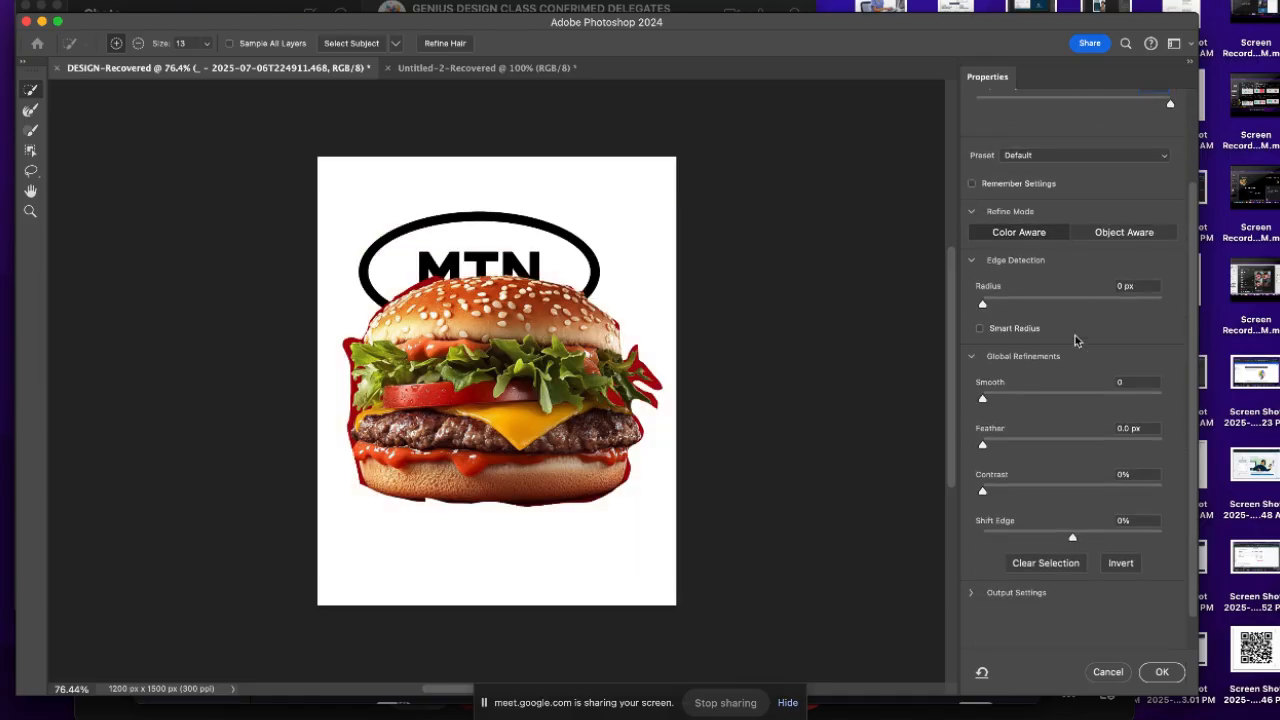
pyautogui.moveTo(984, 306); pyautogui.dragTo(1013, 305)
pyautogui.scroll(6, 592, 313)
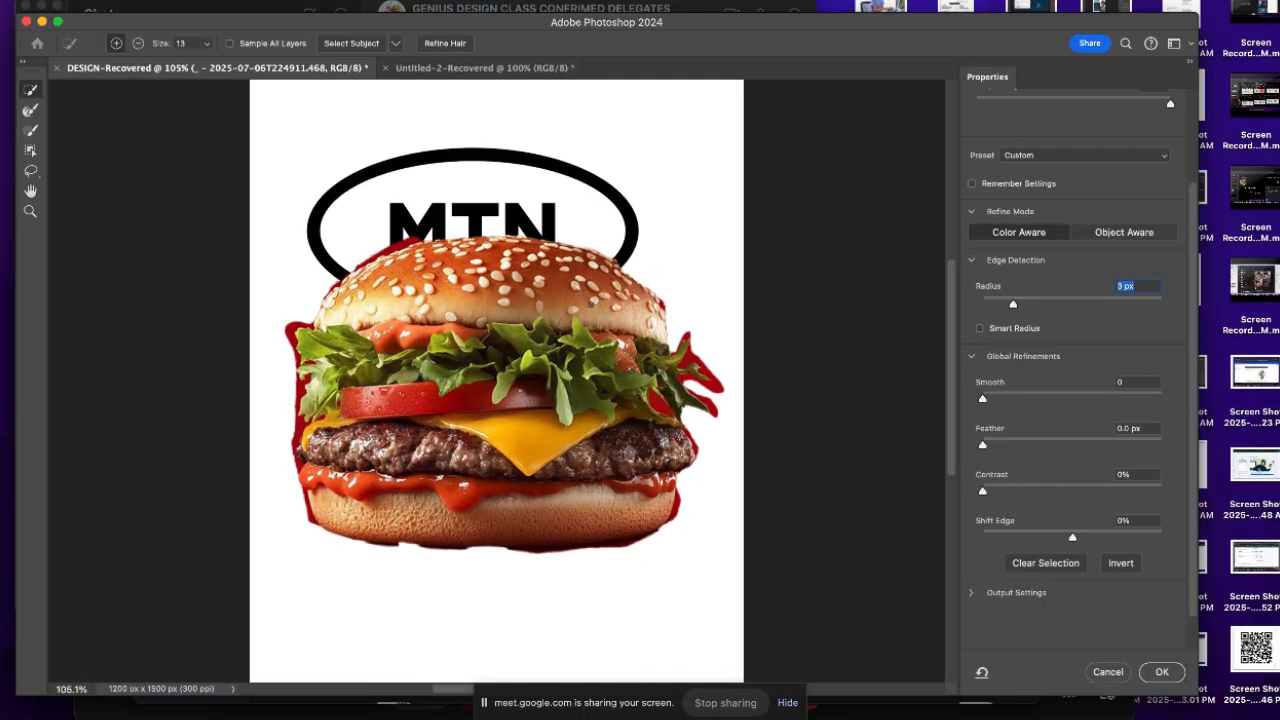
pyautogui.scroll(1, 622, 274)
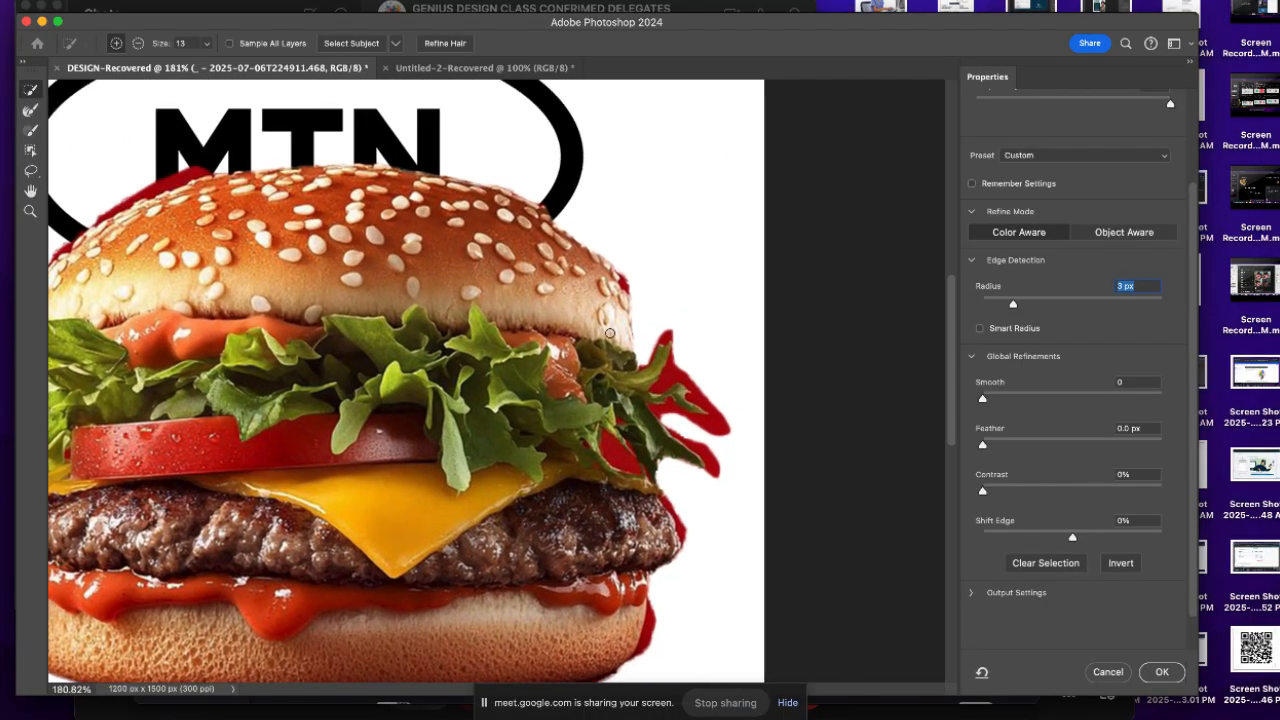
pyautogui.scroll(4, 610, 333)
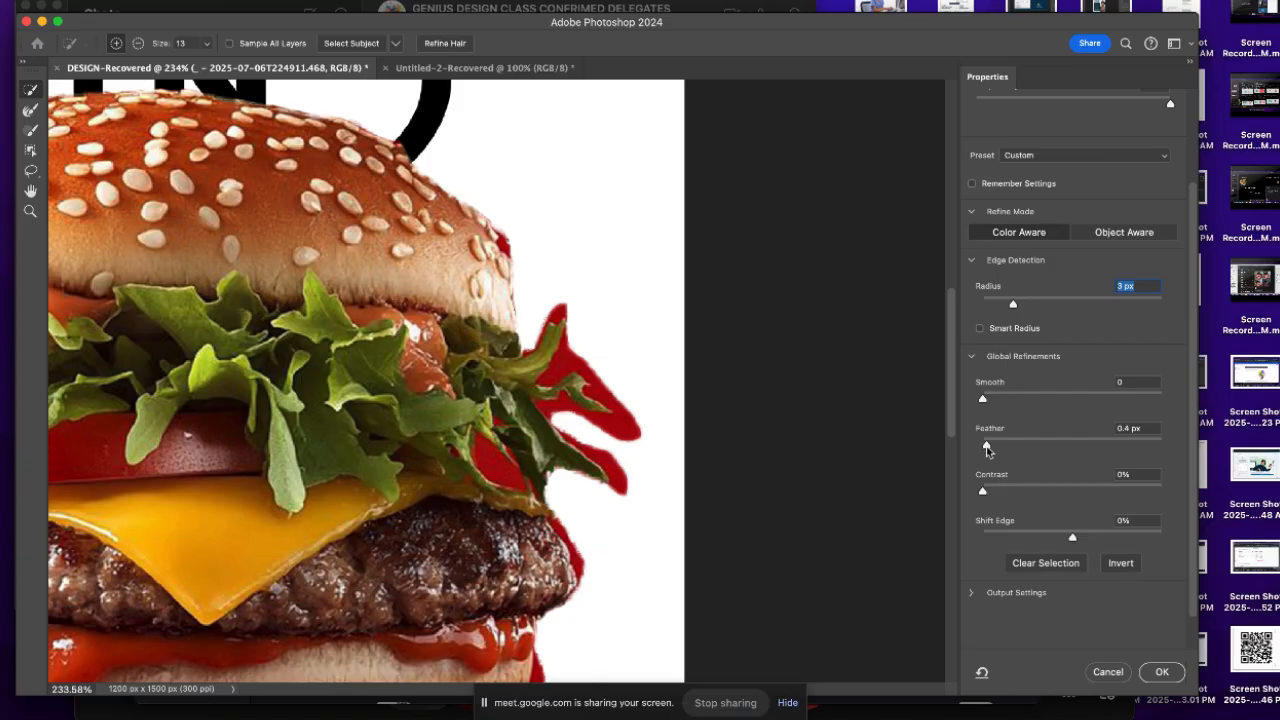
# Set the selection's Feather to 3.9 px and its Smooth value to 16
pyautogui.moveTo(987, 449); pyautogui.dragTo(1020, 444)
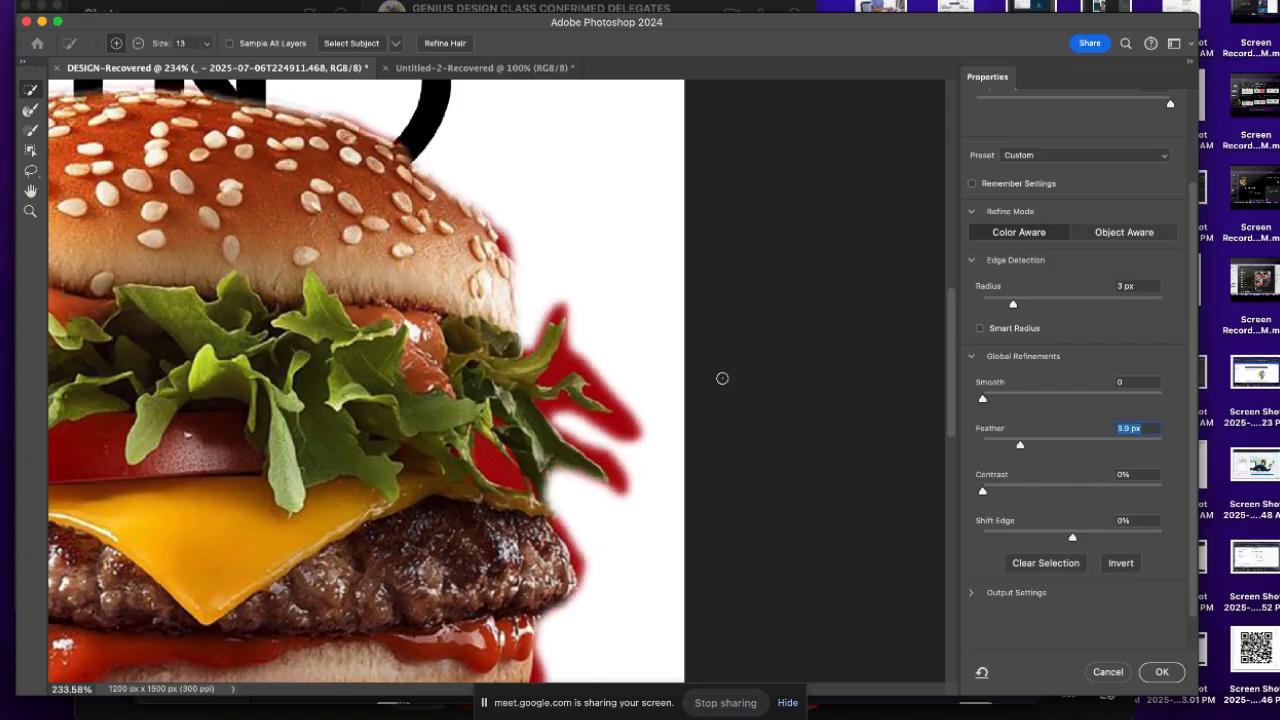
pyautogui.scroll(-2, 588, 406)
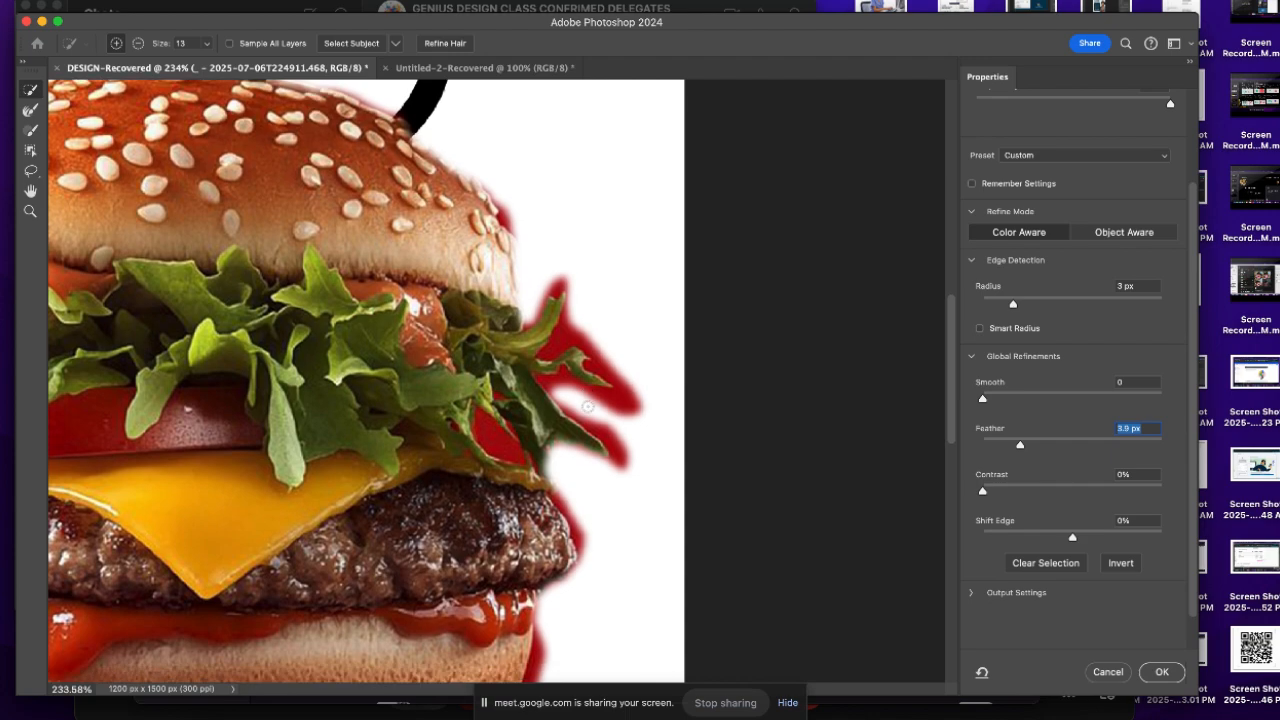
pyautogui.moveTo(1009, 397)
pyautogui.mouseDown()
pyautogui.moveTo(1042, 401)
pyautogui.moveTo(1012, 396)
pyautogui.mouseUp()
# Reset the selection's Feather to 0 px and raise its Contrast to 67%
pyautogui.scroll(-1, 1011, 392)
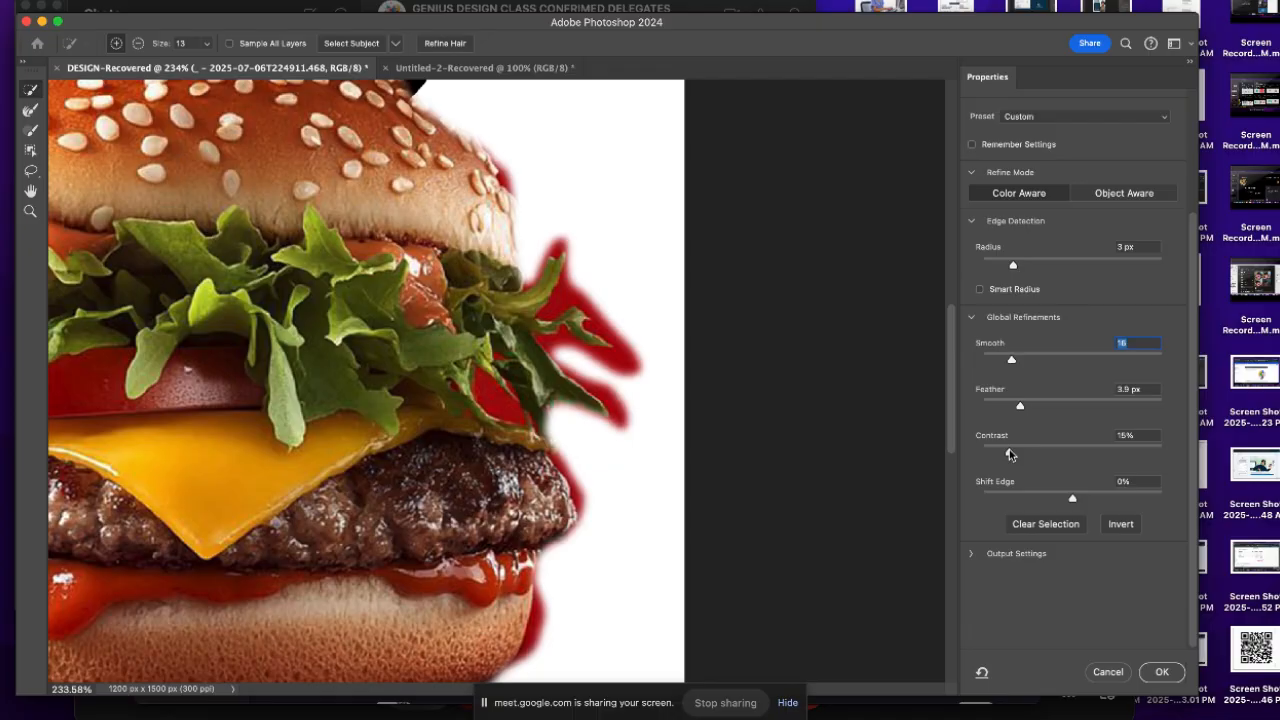
pyautogui.moveTo(1009, 454); pyautogui.dragTo(982, 451)
pyautogui.moveTo(1007, 407); pyautogui.dragTo(982, 404)
pyautogui.moveTo(985, 453); pyautogui.dragTo(1104, 455)
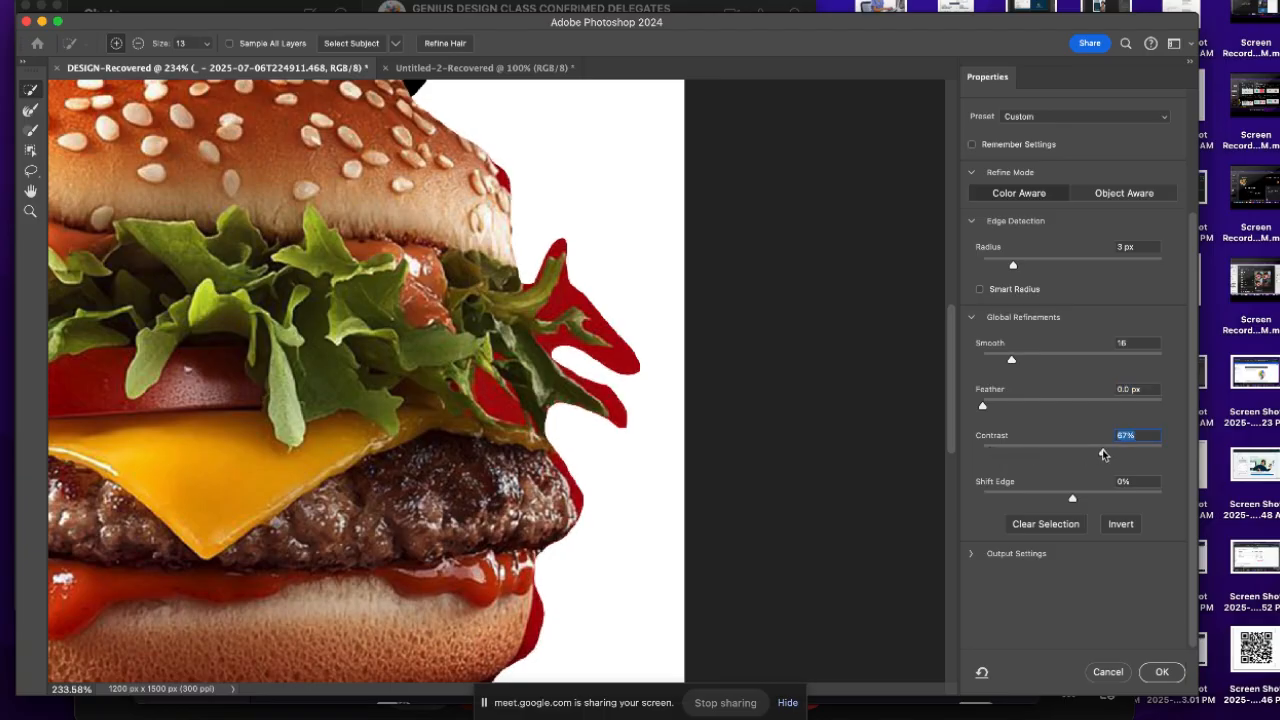
# Reset the selection's Contrast to 0% and set its Feather to 2.7 px
pyautogui.scroll(5, 542, 229)
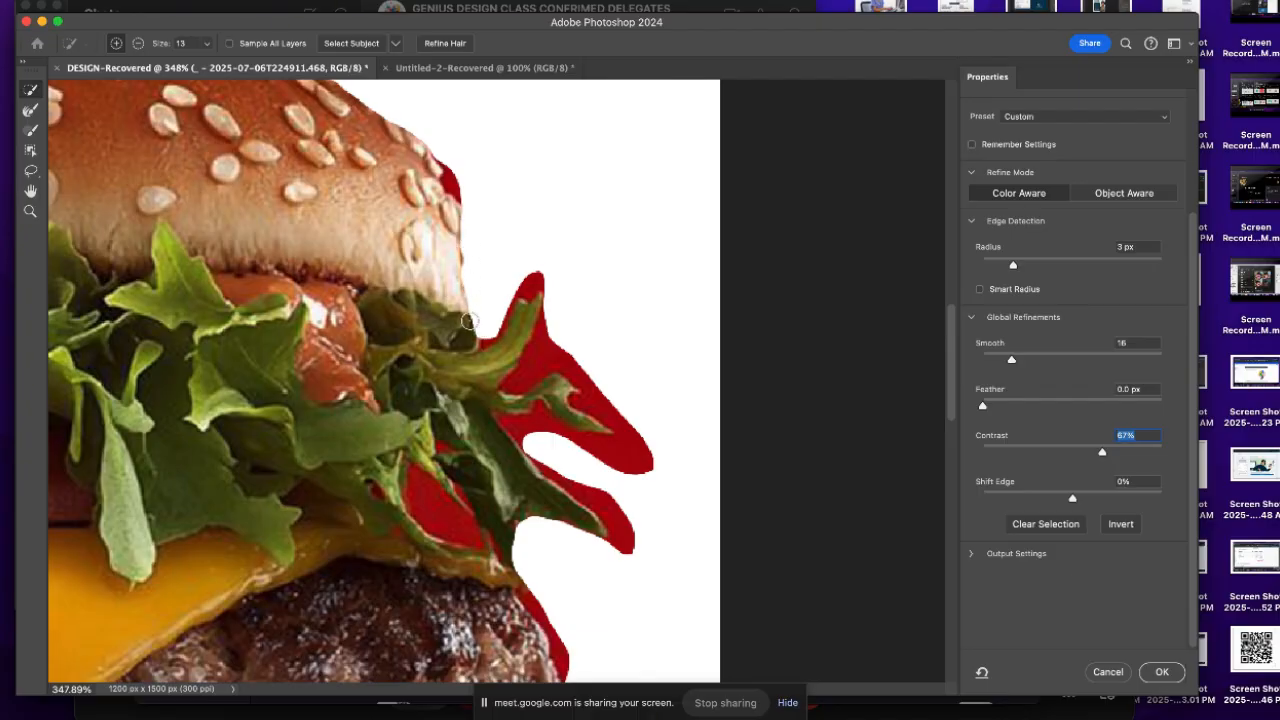
pyautogui.scroll(-4, 578, 347)
pyautogui.scroll(-2, 578, 347)
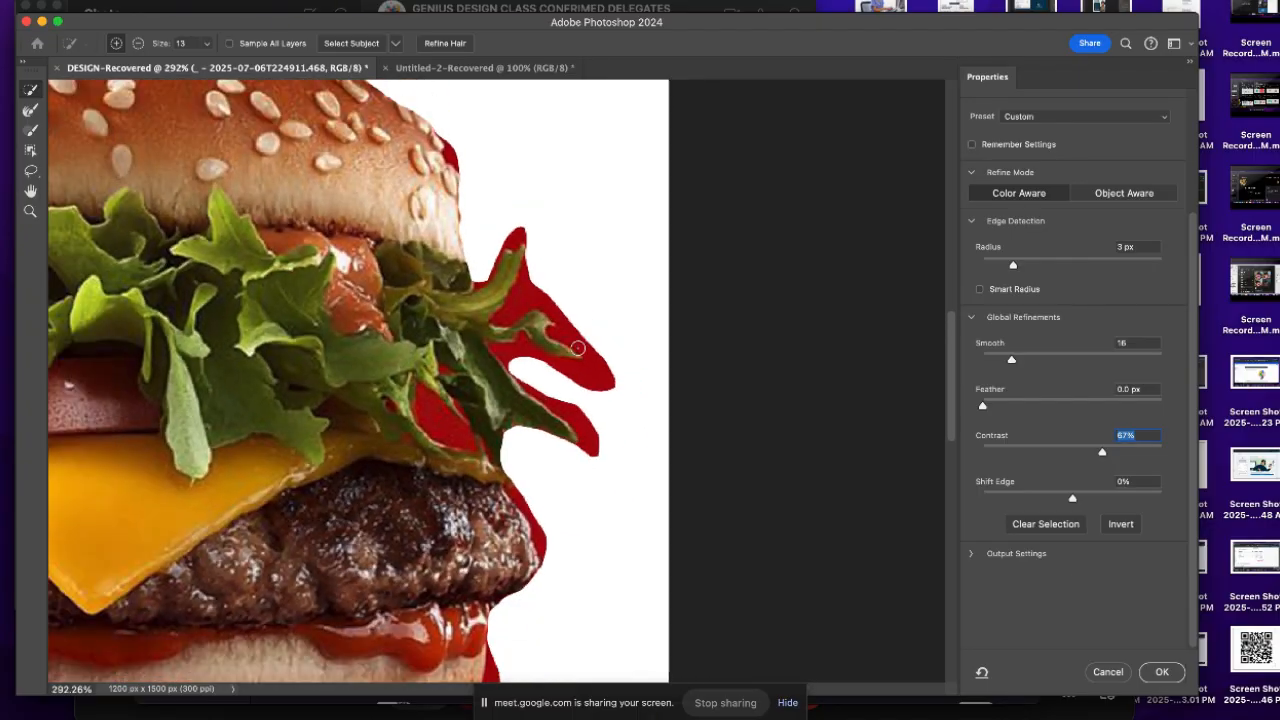
pyautogui.click(992, 452)
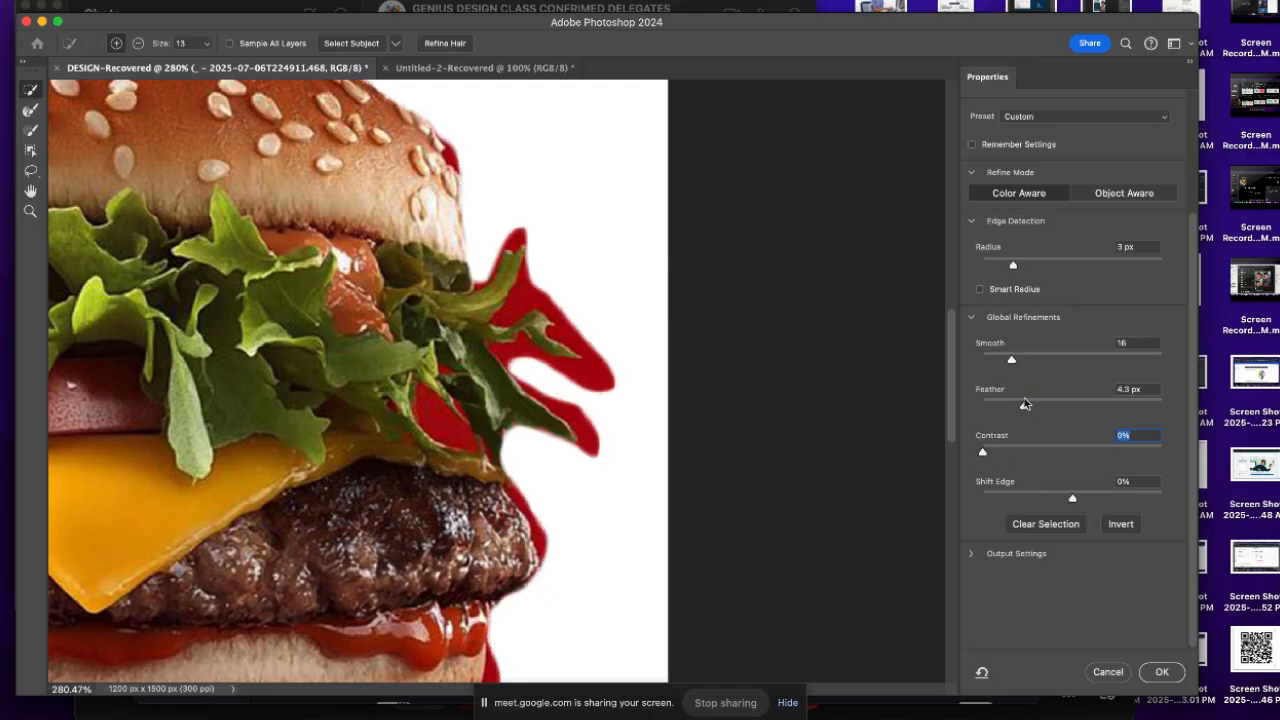
pyautogui.moveTo(1021, 404); pyautogui.dragTo(1009, 408)
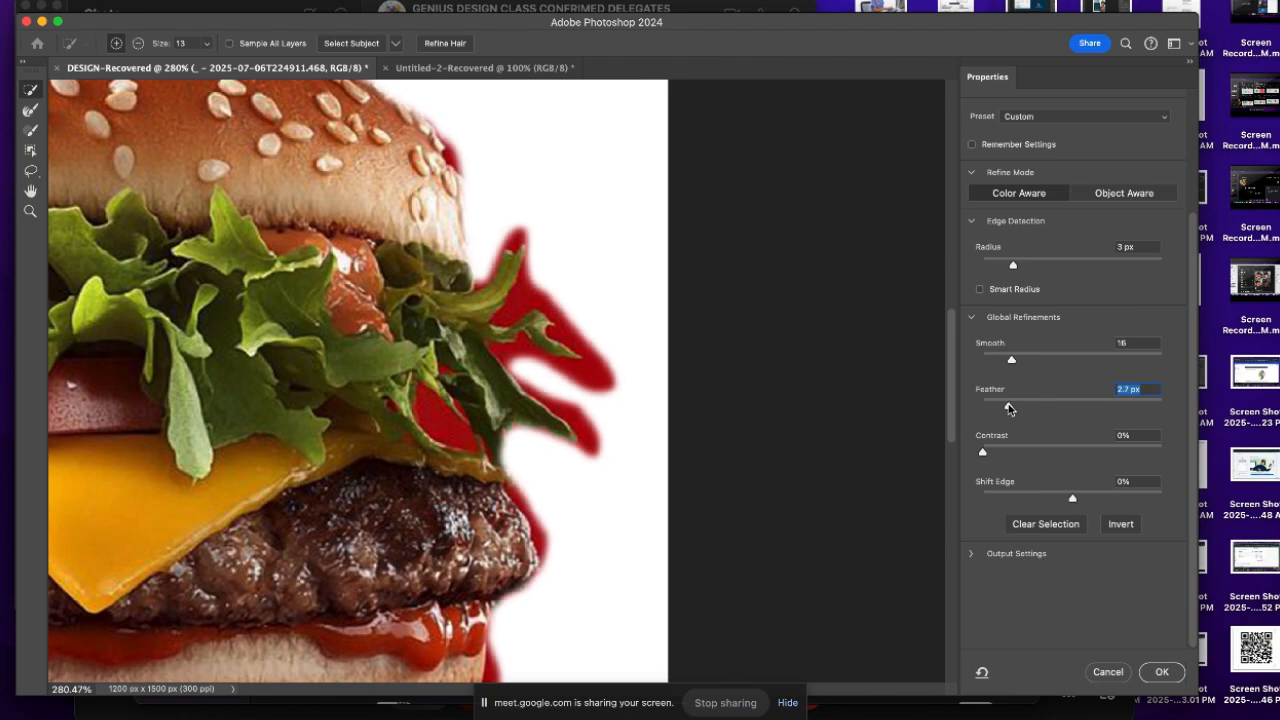
pyautogui.scroll(-5, 550, 408)
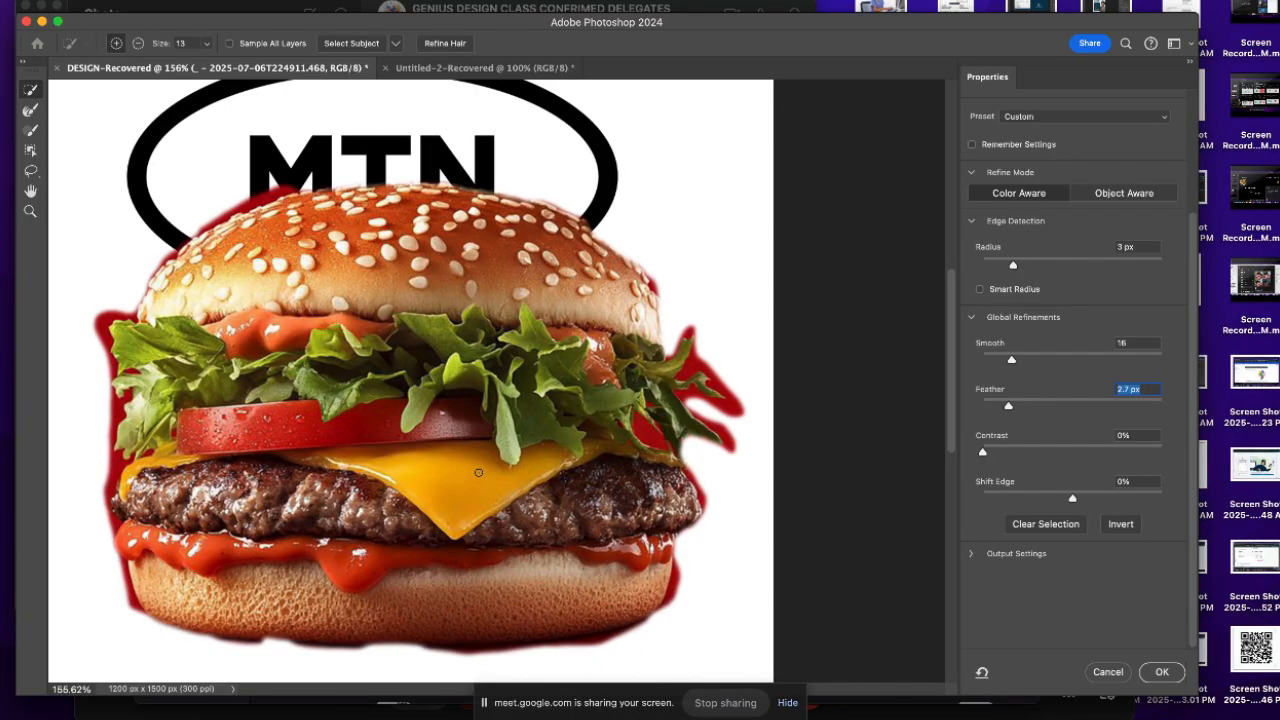
pyautogui.scroll(-2, 615, 498)
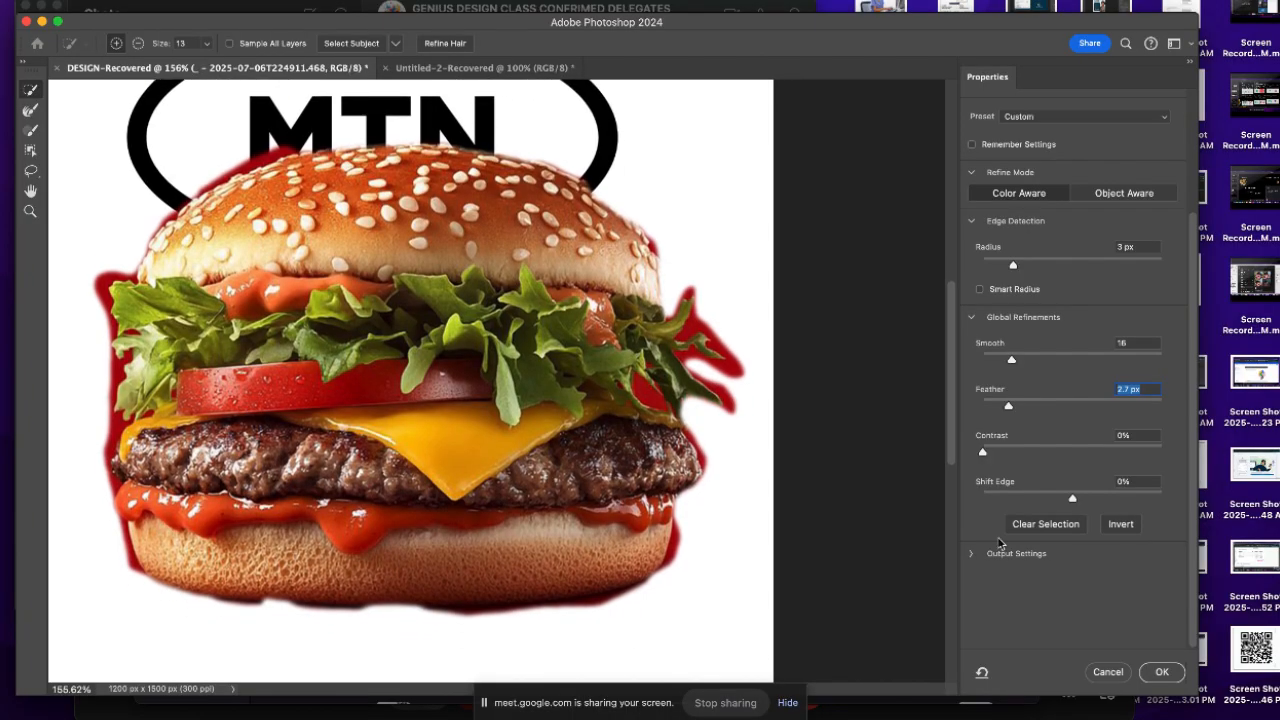
# Expand the output settings and enable Decontaminate Colors at 100%, comparing the burger's edge with it off and on
pyautogui.click(973, 555)
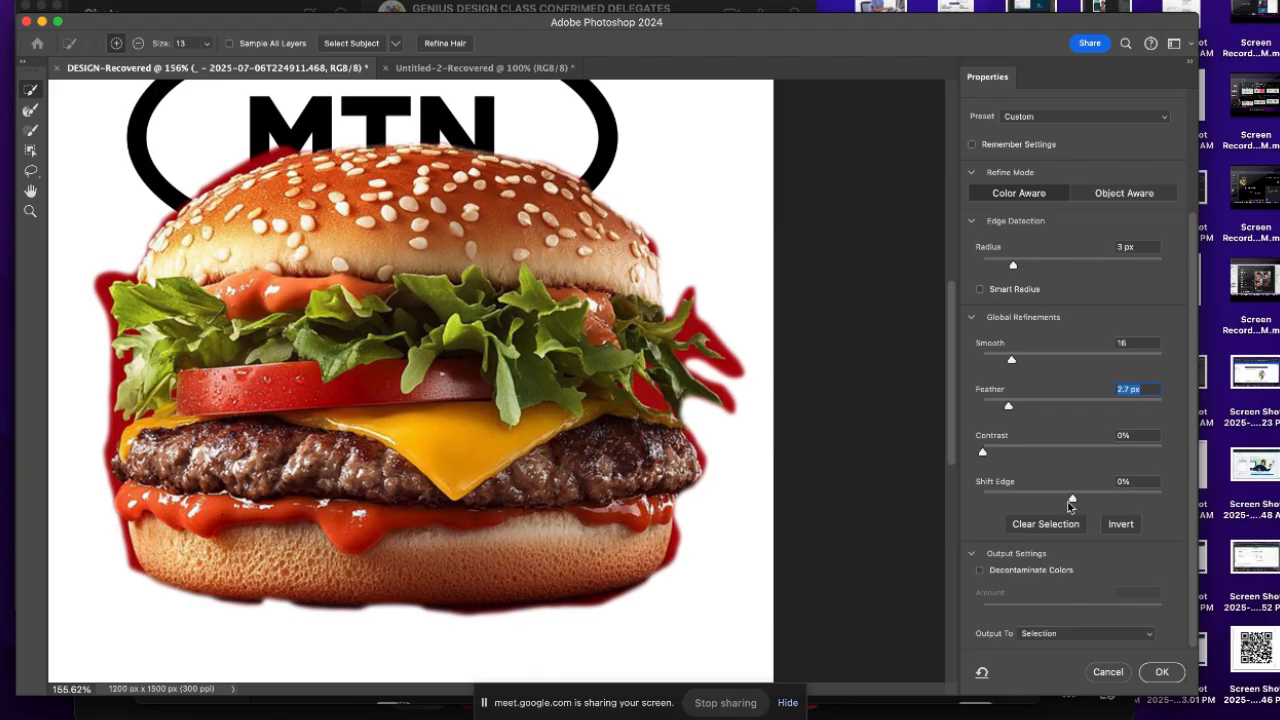
pyautogui.click(1013, 574)
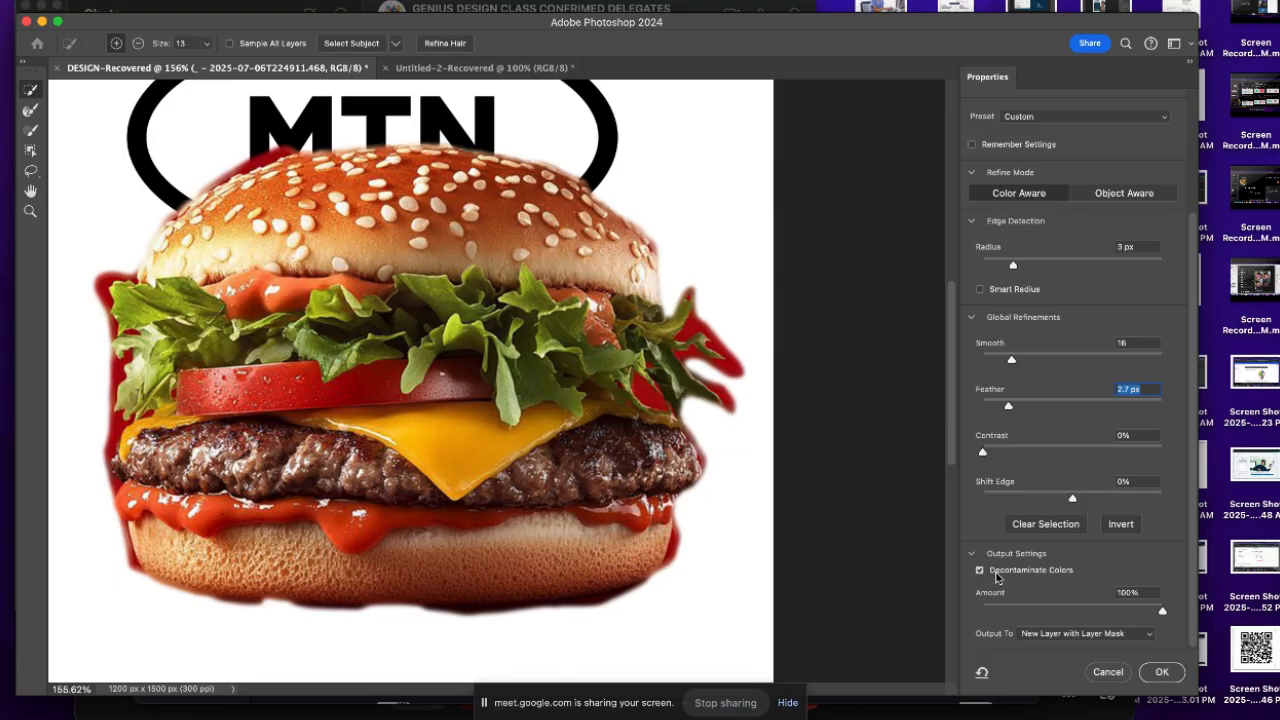
pyautogui.click(998, 573)
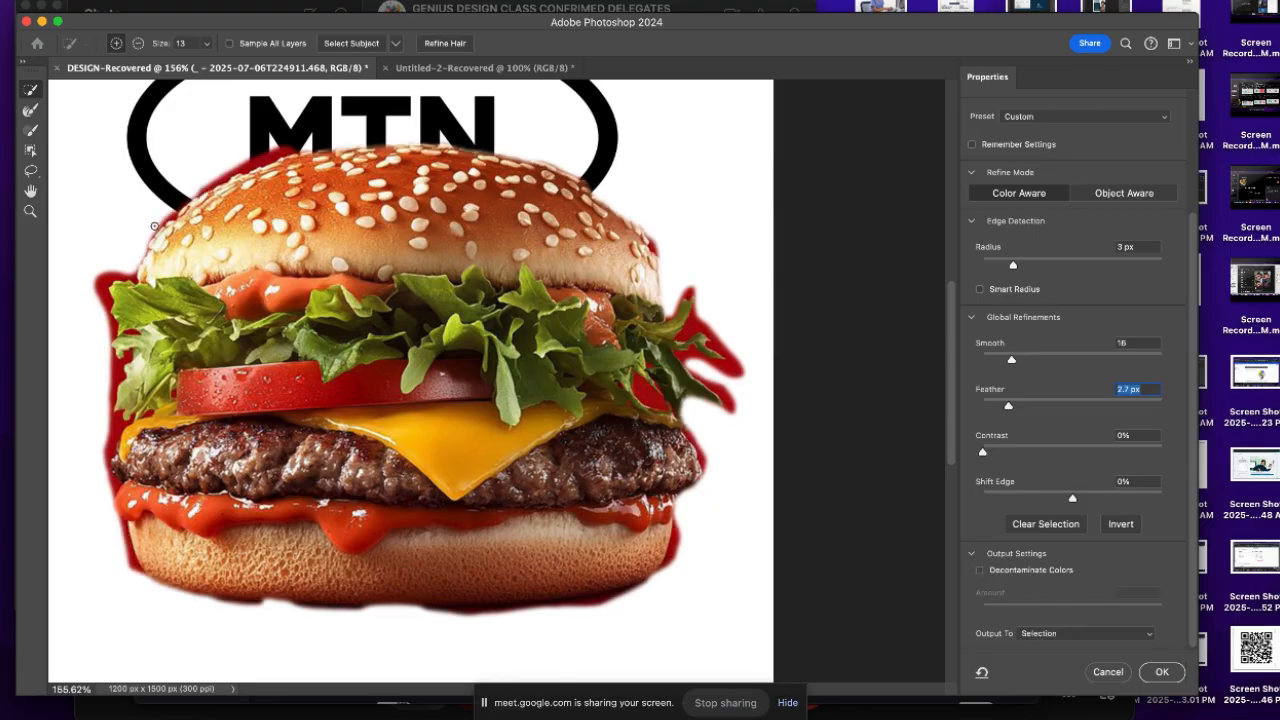
pyautogui.scroll(5, 154, 226)
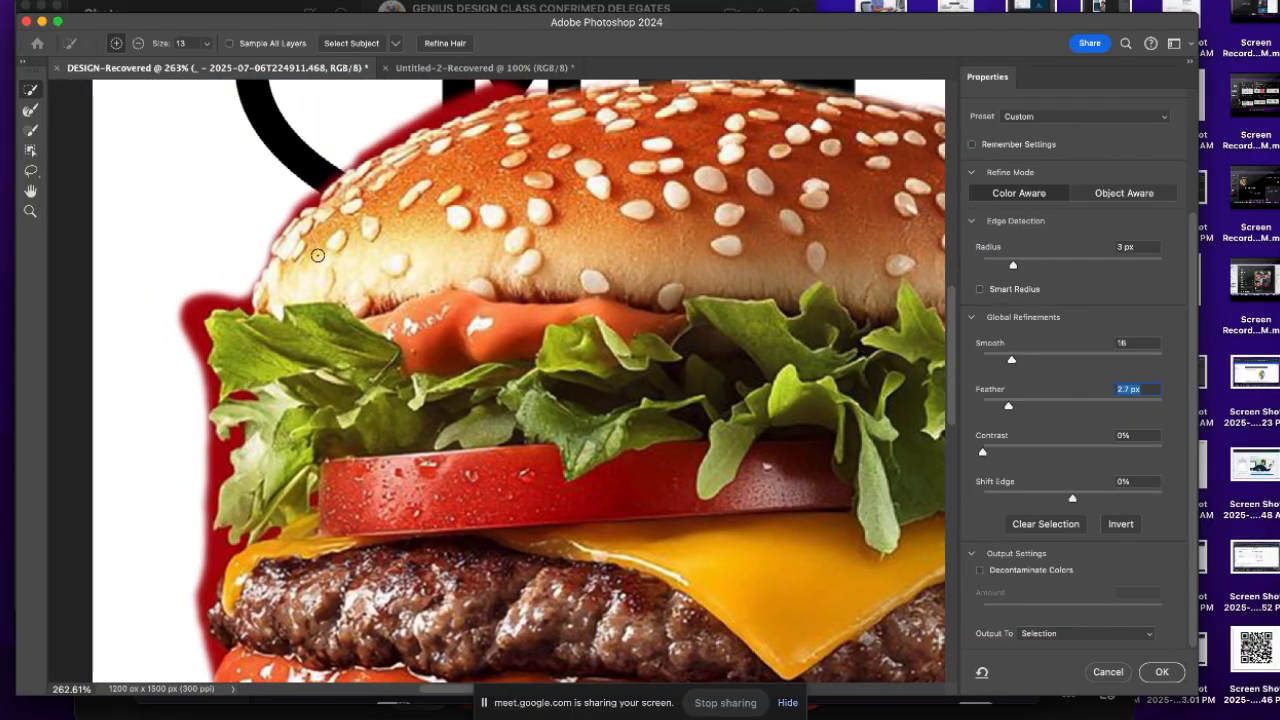
pyautogui.scroll(3, 317, 255)
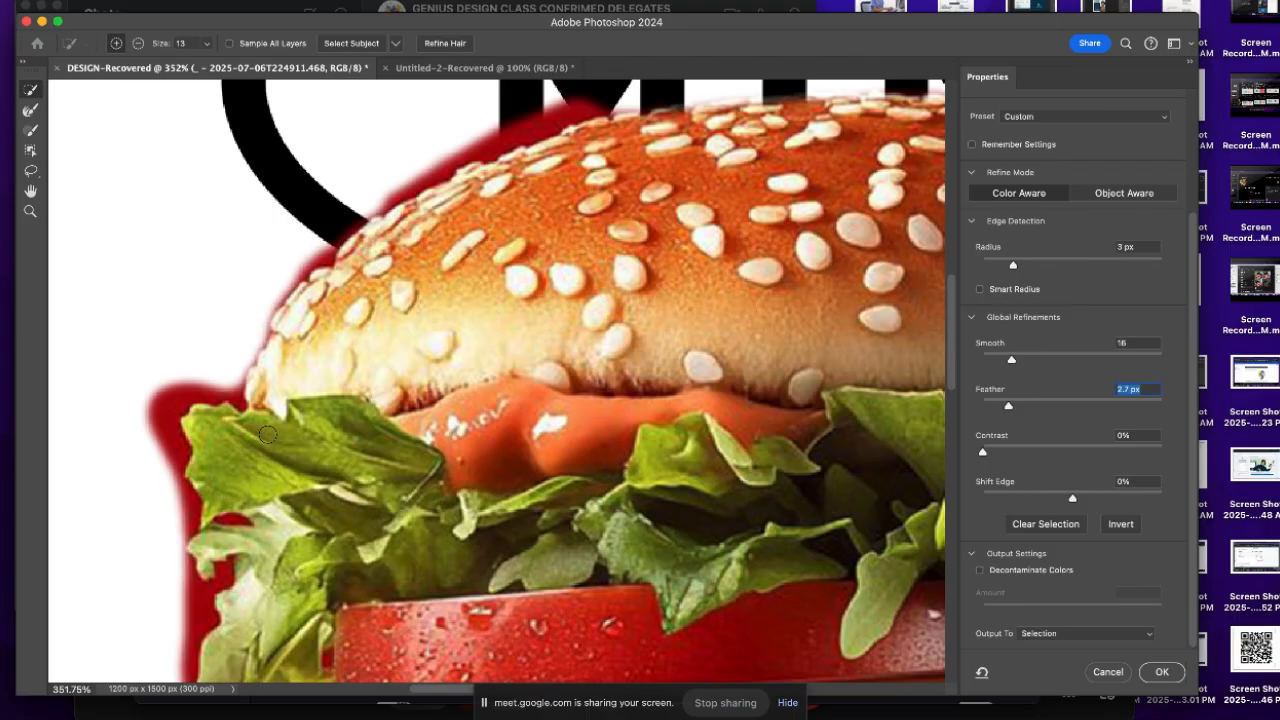
pyautogui.click(1019, 572)
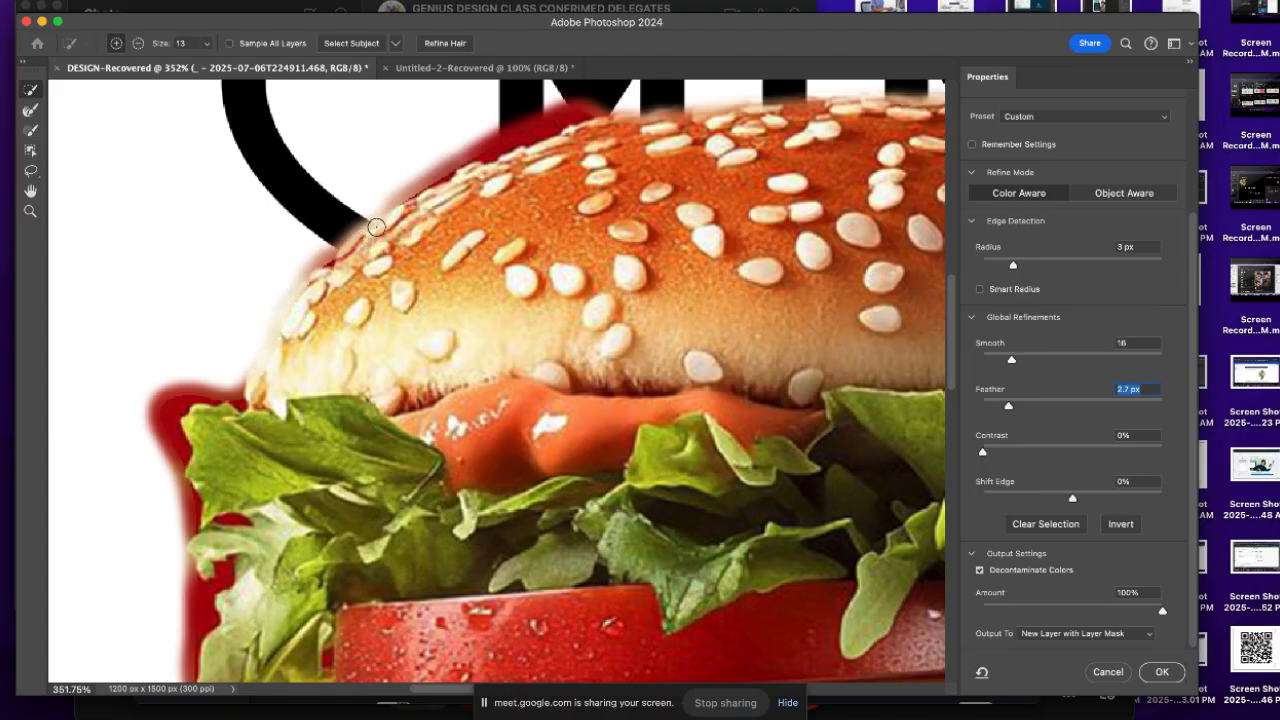
# Examine the decontaminated edge up close around the top bun, lettuce, patty and bottom bun
pyautogui.hscroll(15, 575, 164)
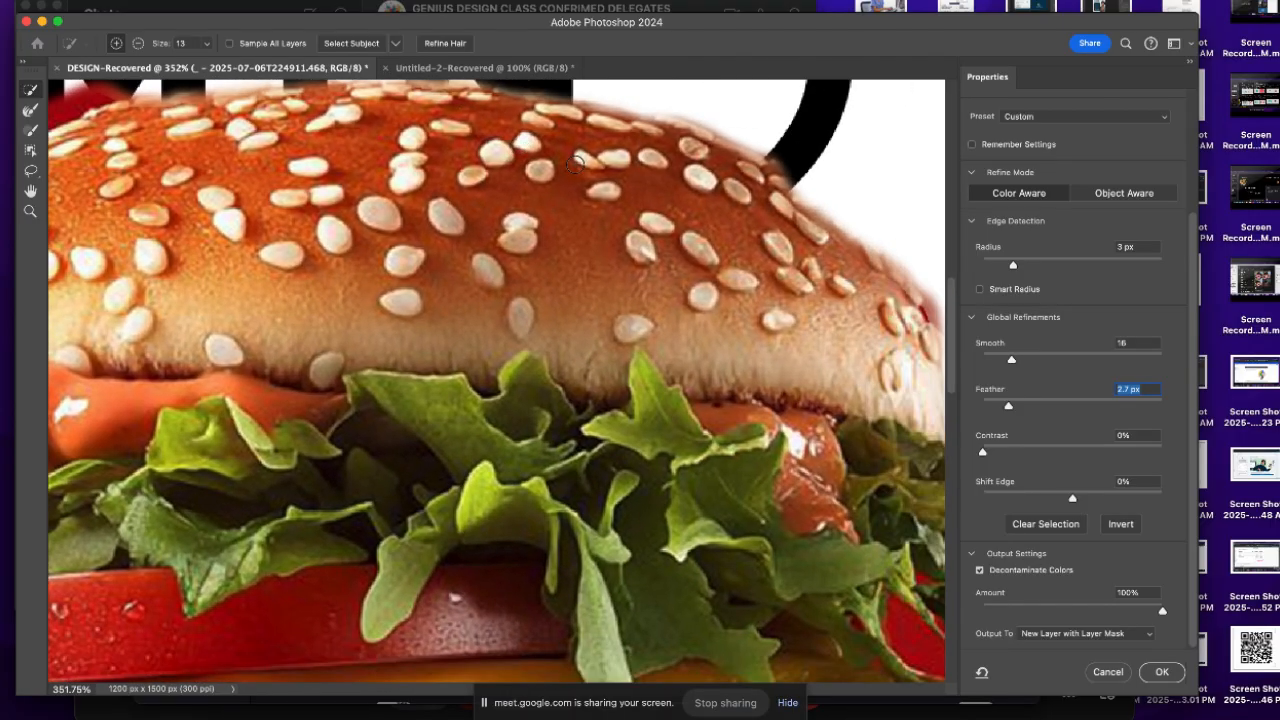
pyautogui.scroll(-10, 575, 164)
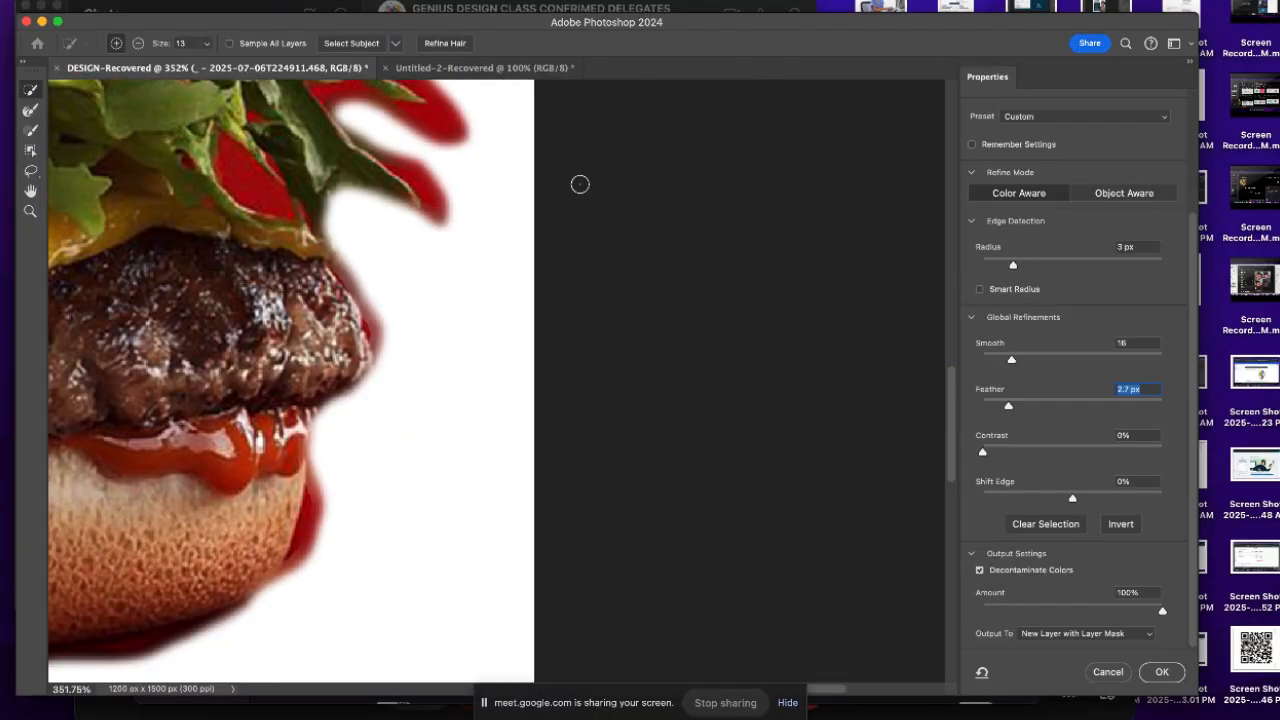
pyautogui.hscroll(-10, 287, 586)
pyautogui.scroll(-3, 287, 586)
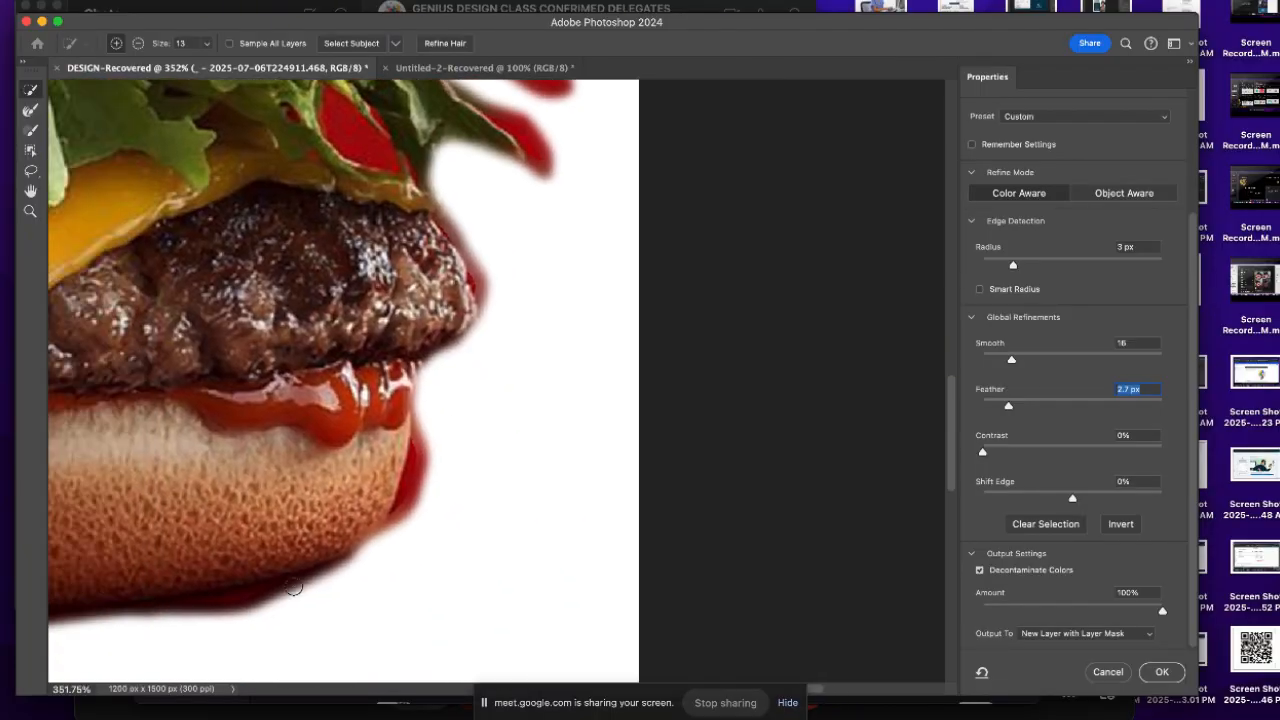
pyautogui.scroll(5, 351, 563)
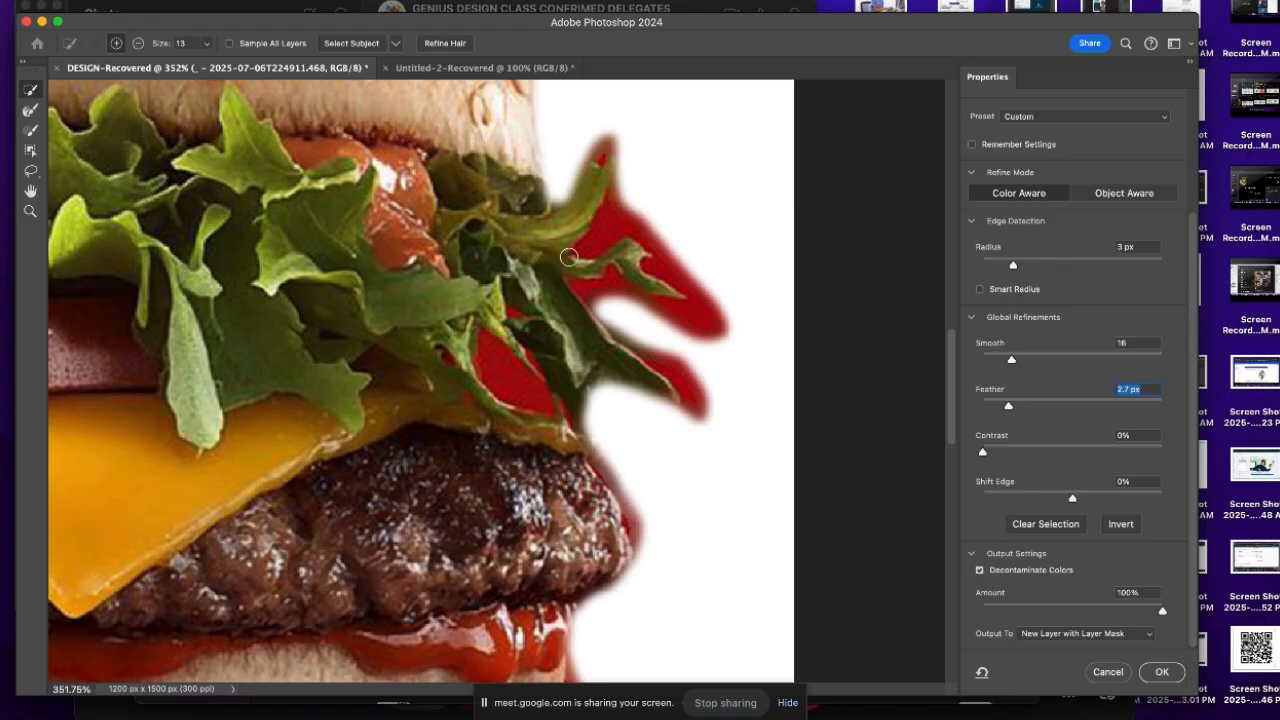
pyautogui.scroll(3, 568, 258)
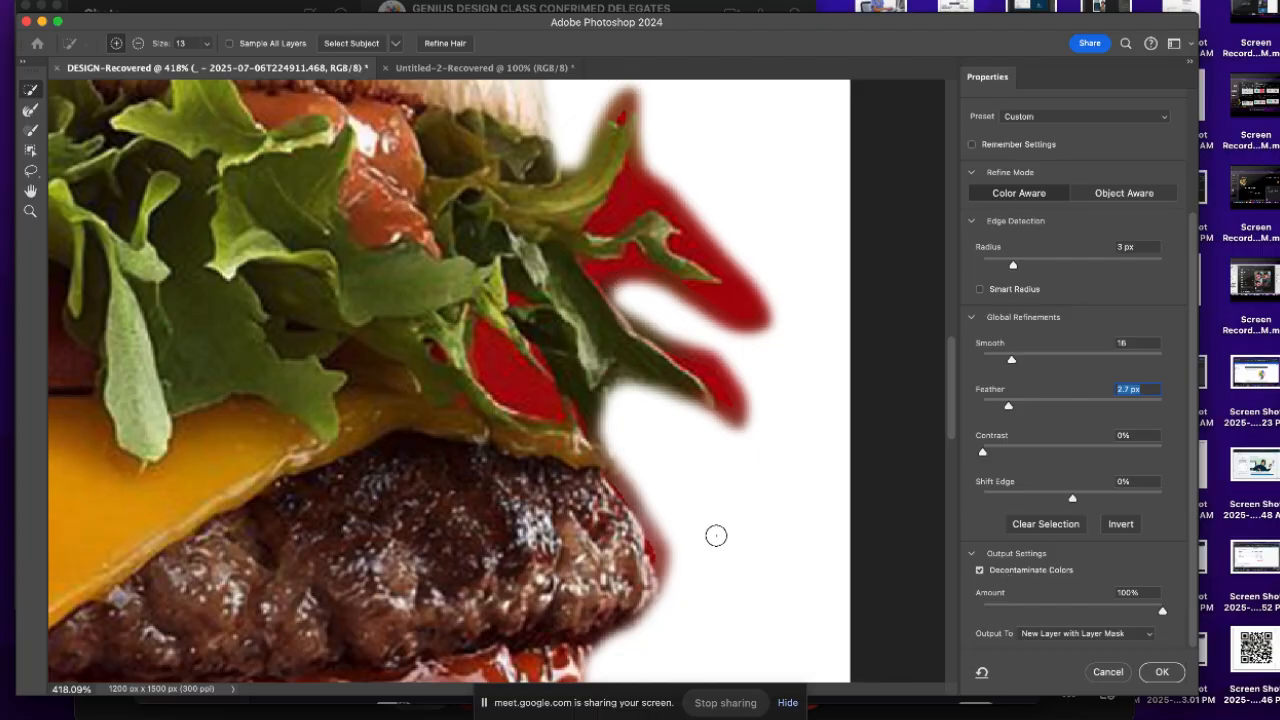
pyautogui.scroll(-4, 714, 537)
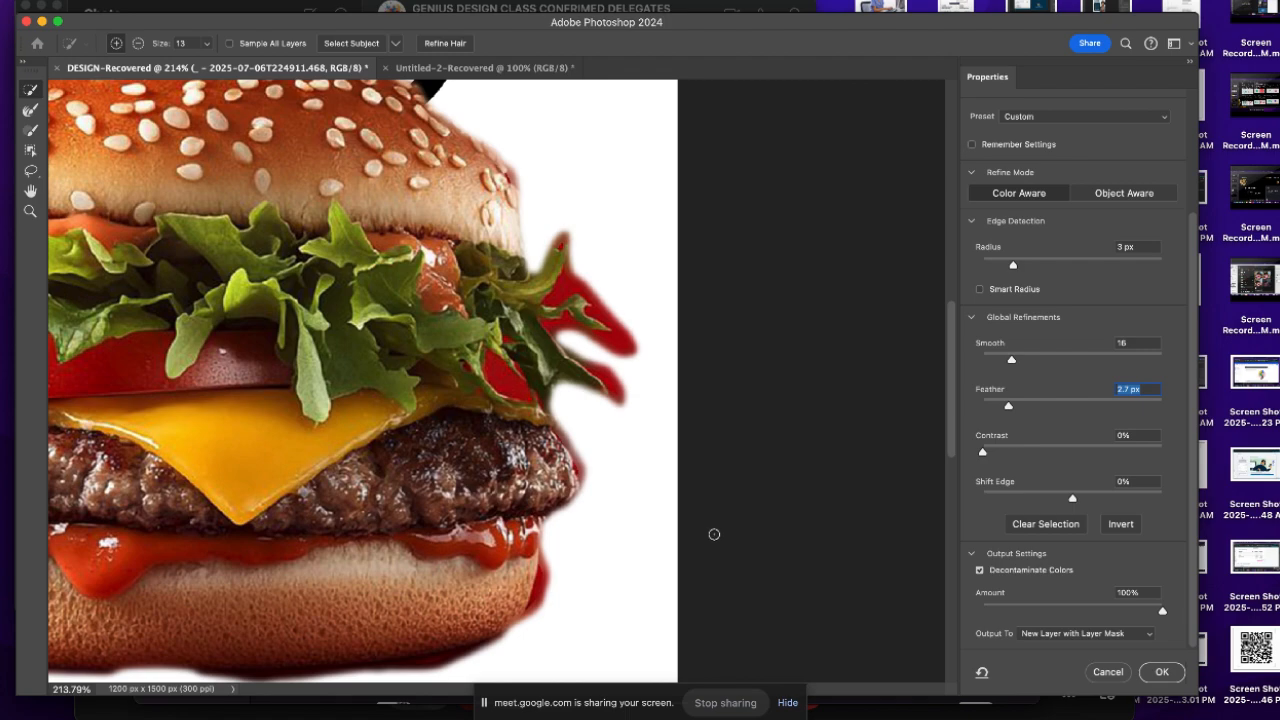
pyautogui.scroll(-5, 714, 537)
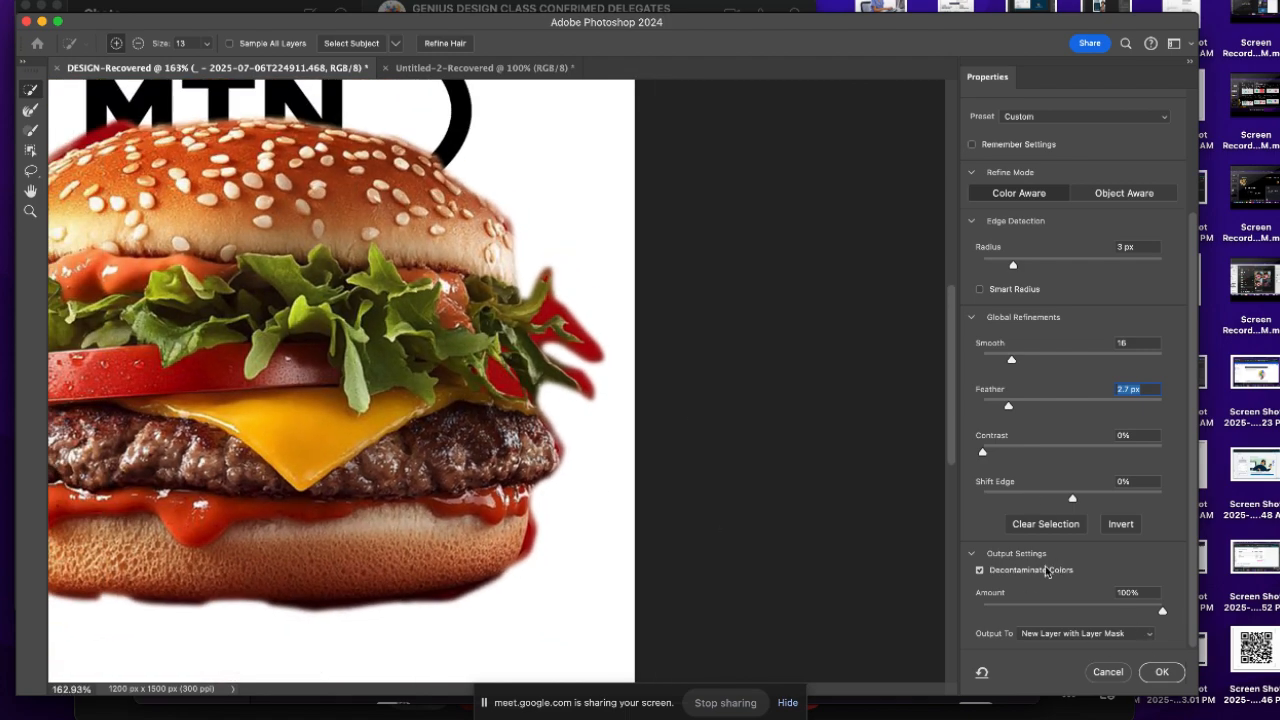
# Output the refined burger selection to a new layer with a layer mask
pyautogui.click(1148, 633)
pyautogui.click(1090, 631)
pyautogui.click(1162, 672)
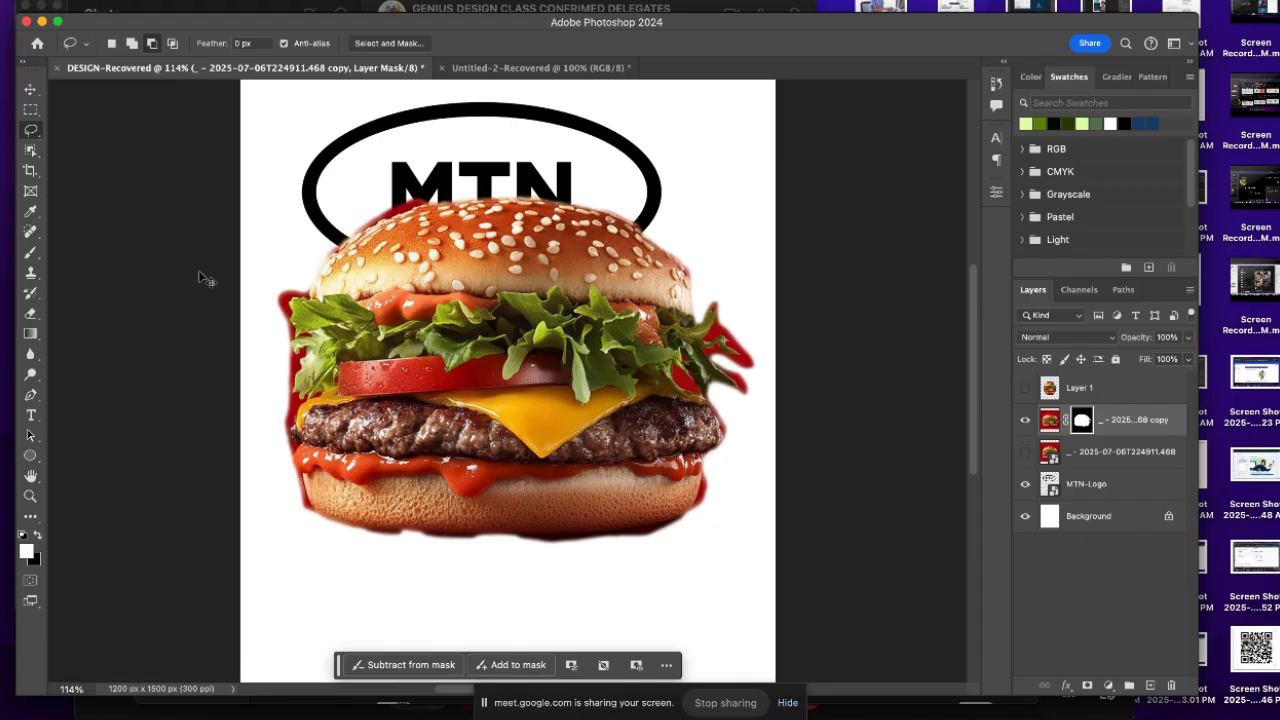
# Undo the masked-layer output and the latest lasso changes to the burger selection
pyautogui.press('super+z')
pyautogui.press('super+z')
pyautogui.press('super+z')
pyautogui.press('super+z')
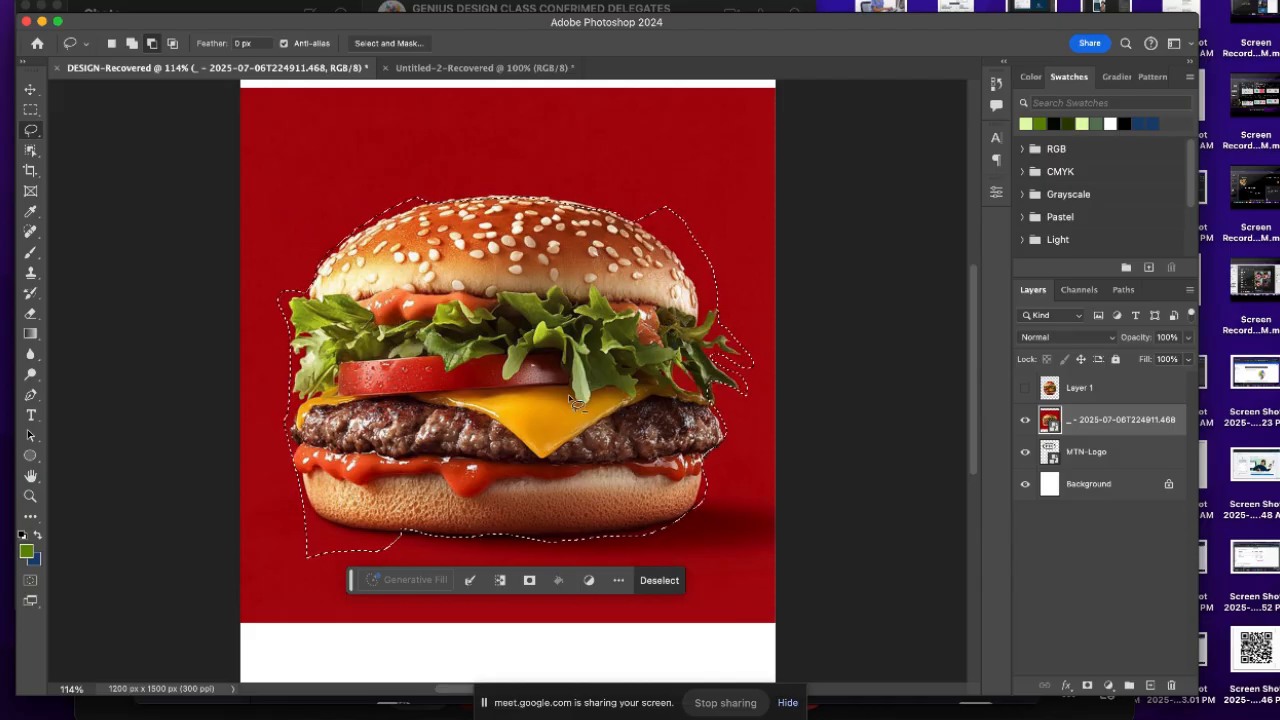
# Trim the loose selection bulge beside the top bun by subtracting a freehand lasso area
pyautogui.moveTo(634, 220); pyautogui.dragTo(702, 274)
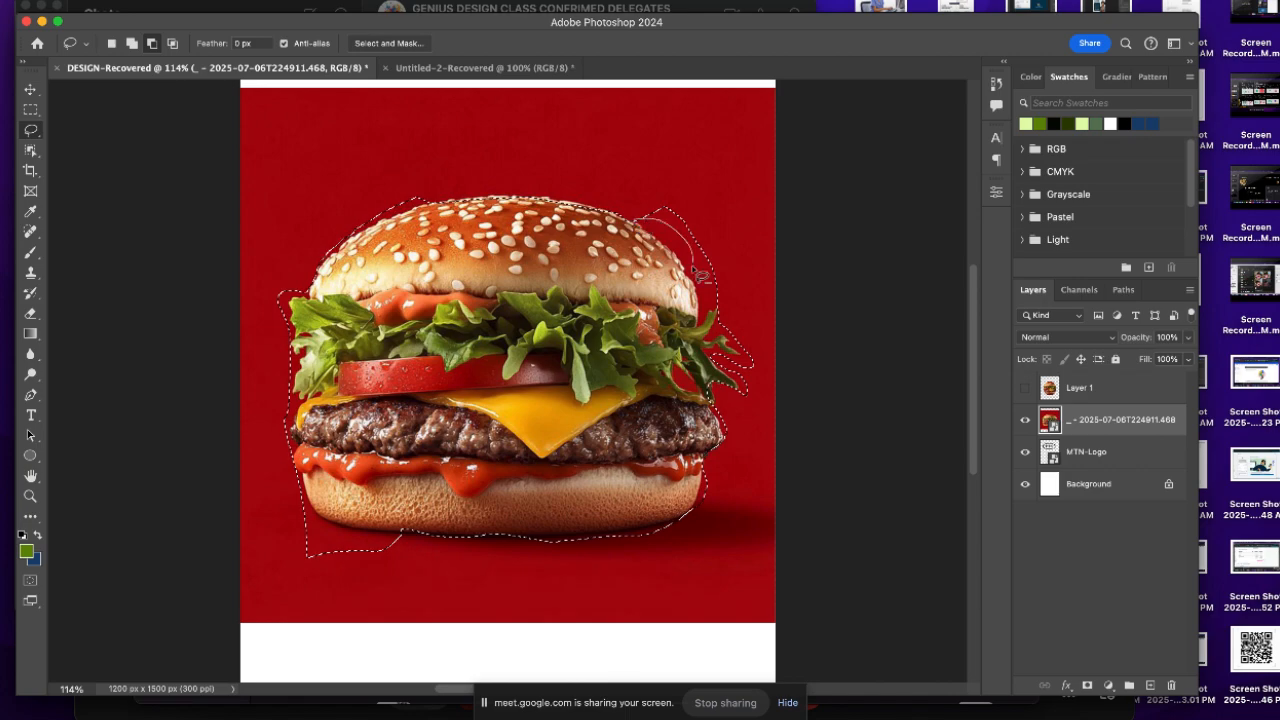
pyautogui.moveTo(677, 198); pyautogui.dragTo(665, 200)
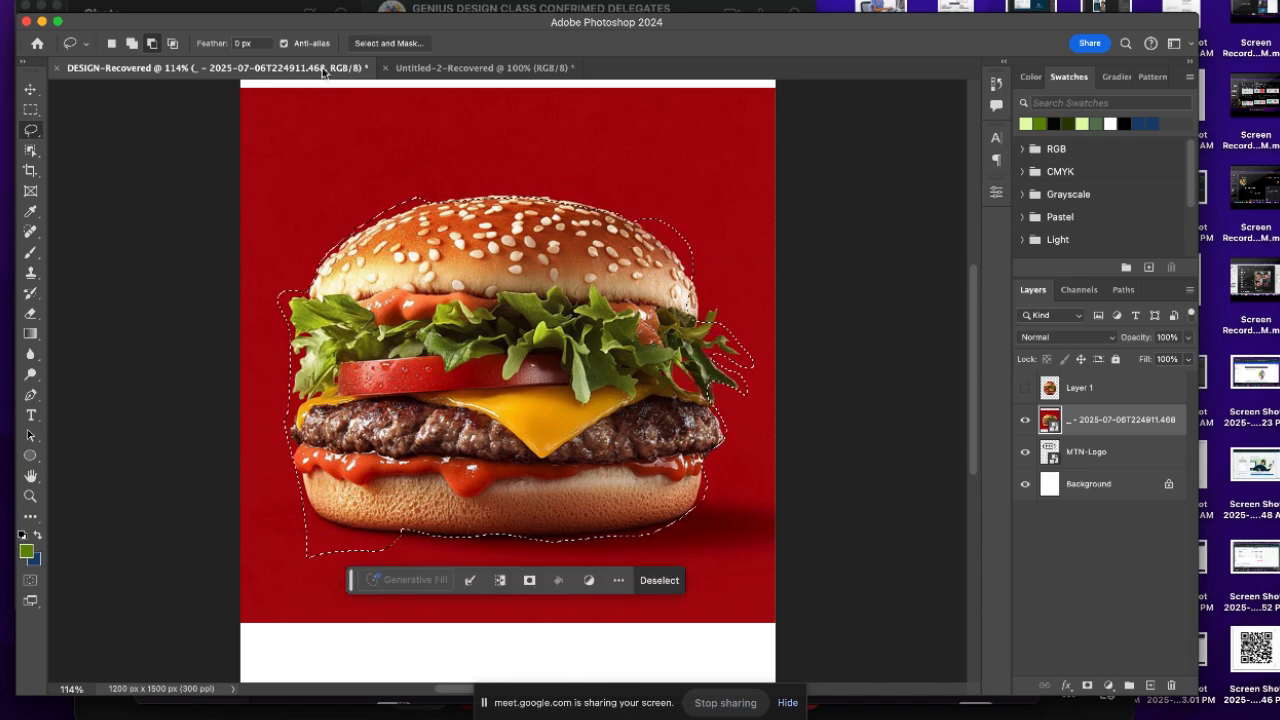
# Open the burger selection in Select and Mask and compare the preview at 0% and 100% transparency
pyautogui.click(380, 44)
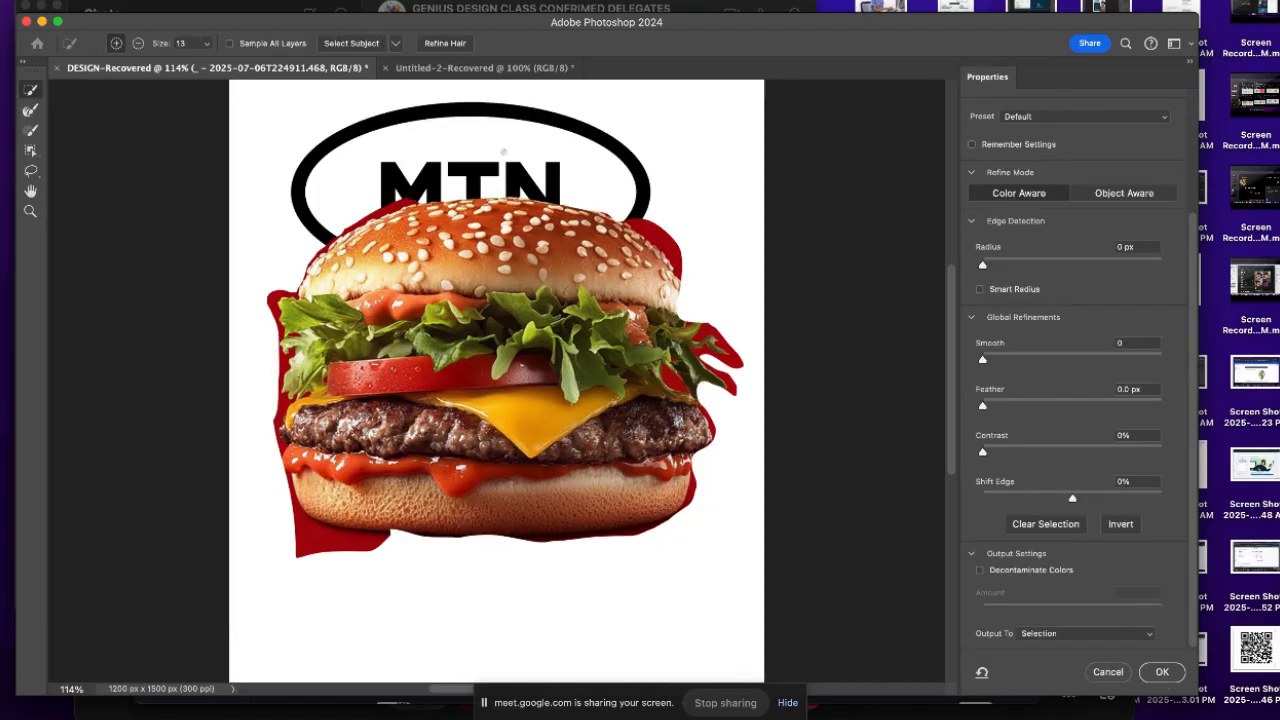
pyautogui.scroll(4, 1080, 326)
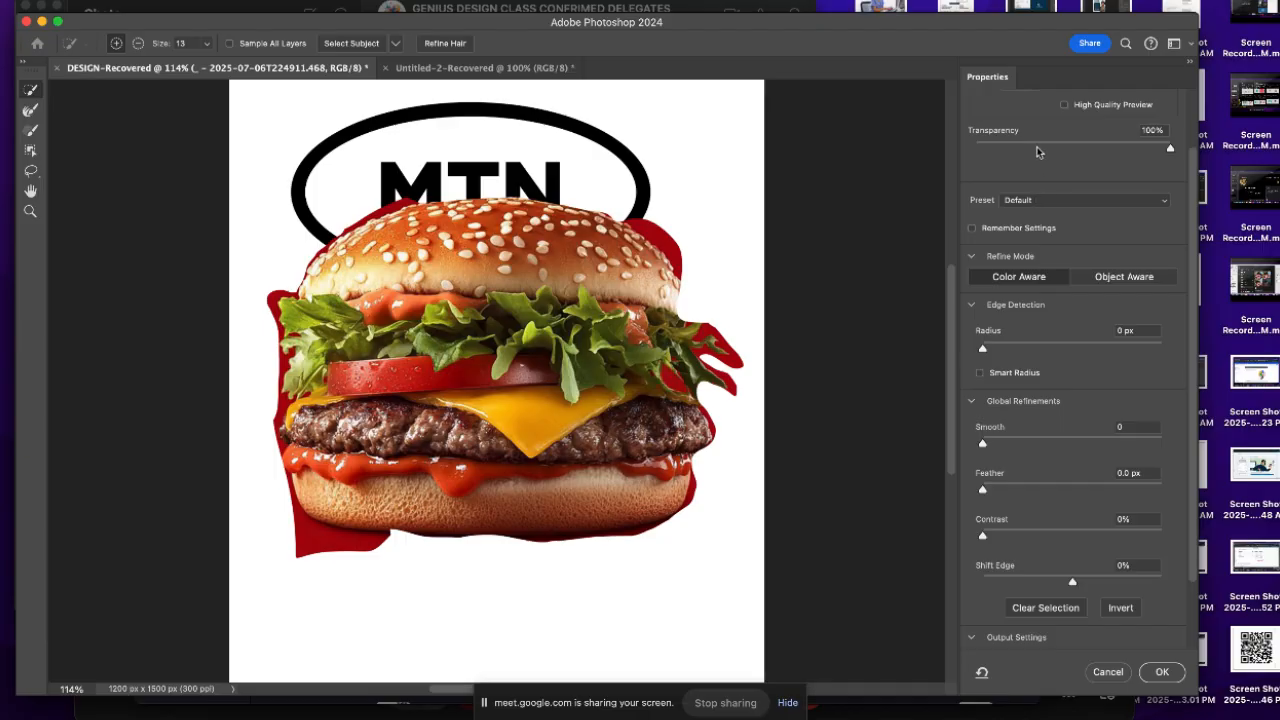
pyautogui.moveTo(1040, 155); pyautogui.dragTo(971, 143)
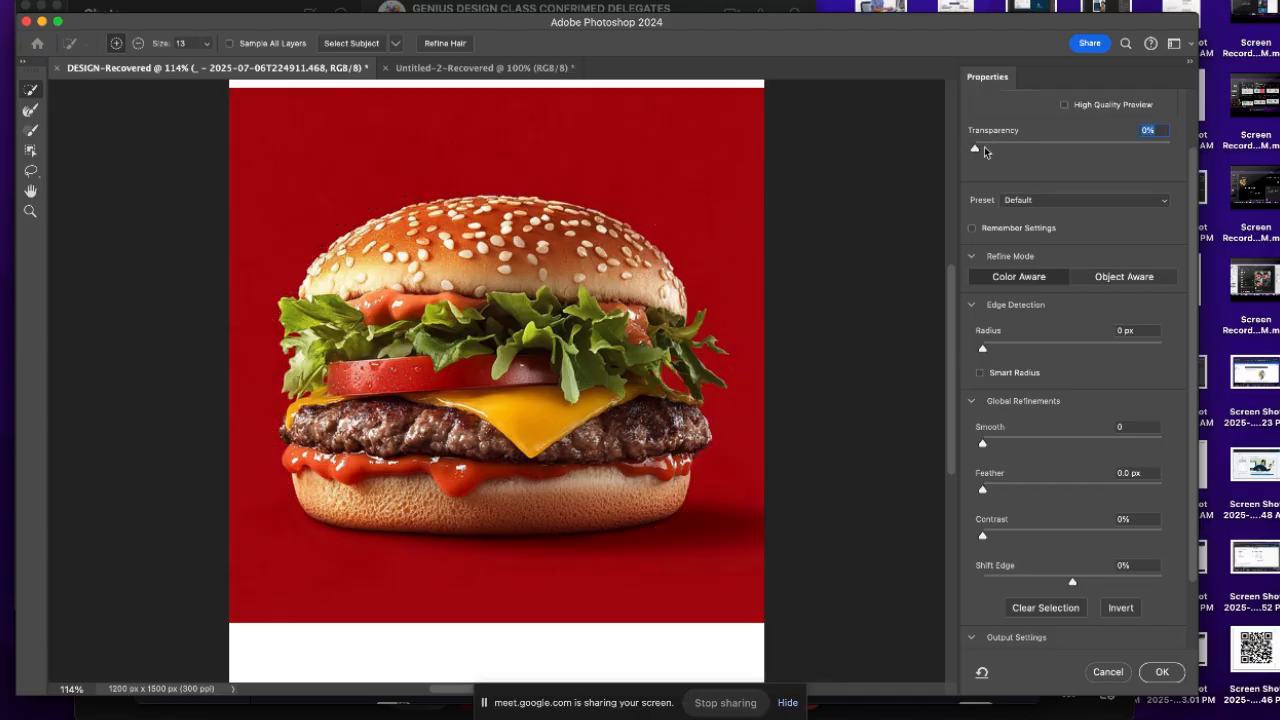
pyautogui.scroll(3, 983, 149)
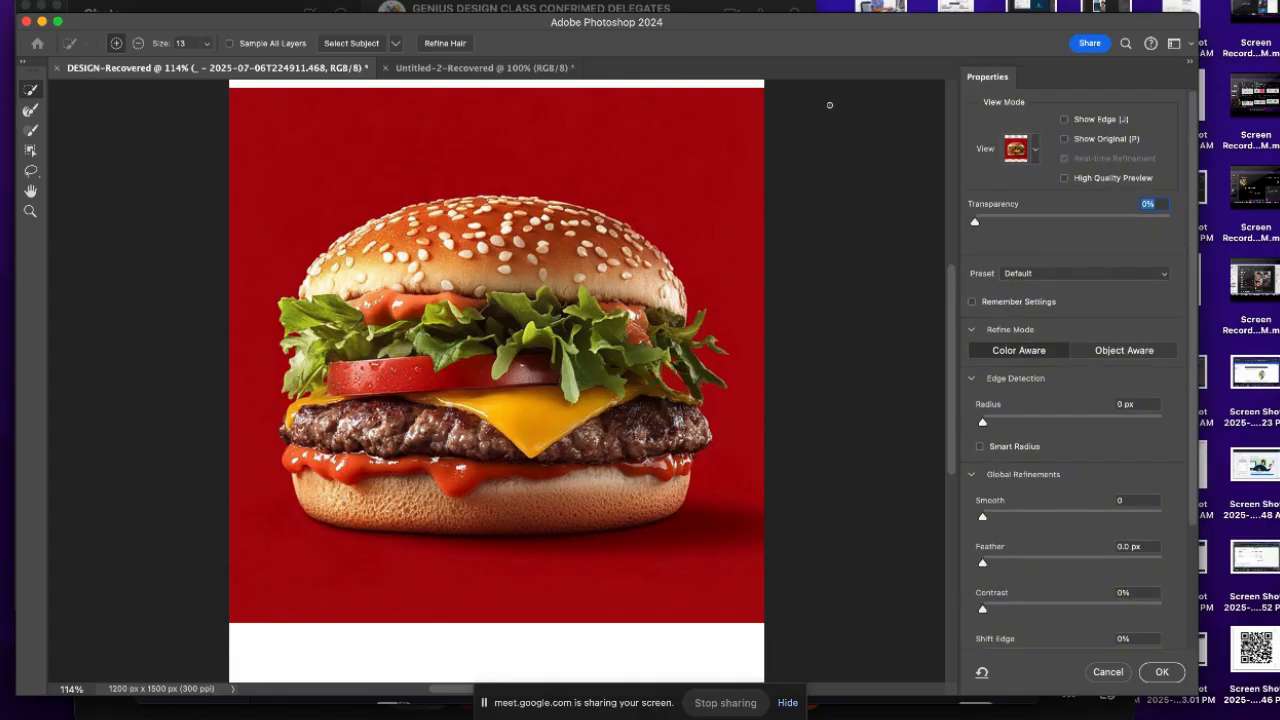
pyautogui.scroll(-2, 659, 229)
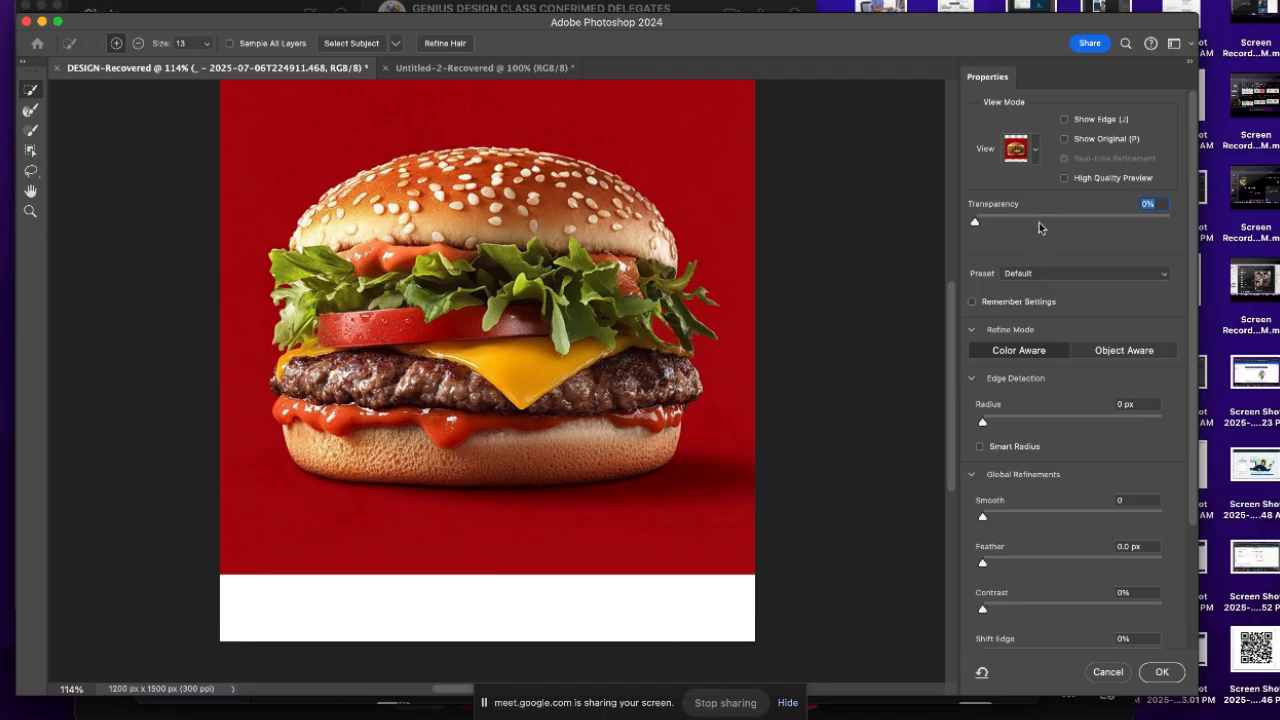
pyautogui.moveTo(1042, 219); pyautogui.dragTo(1171, 224)
pyautogui.scroll(-2, 1089, 324)
pyautogui.scroll(-1, 1089, 324)
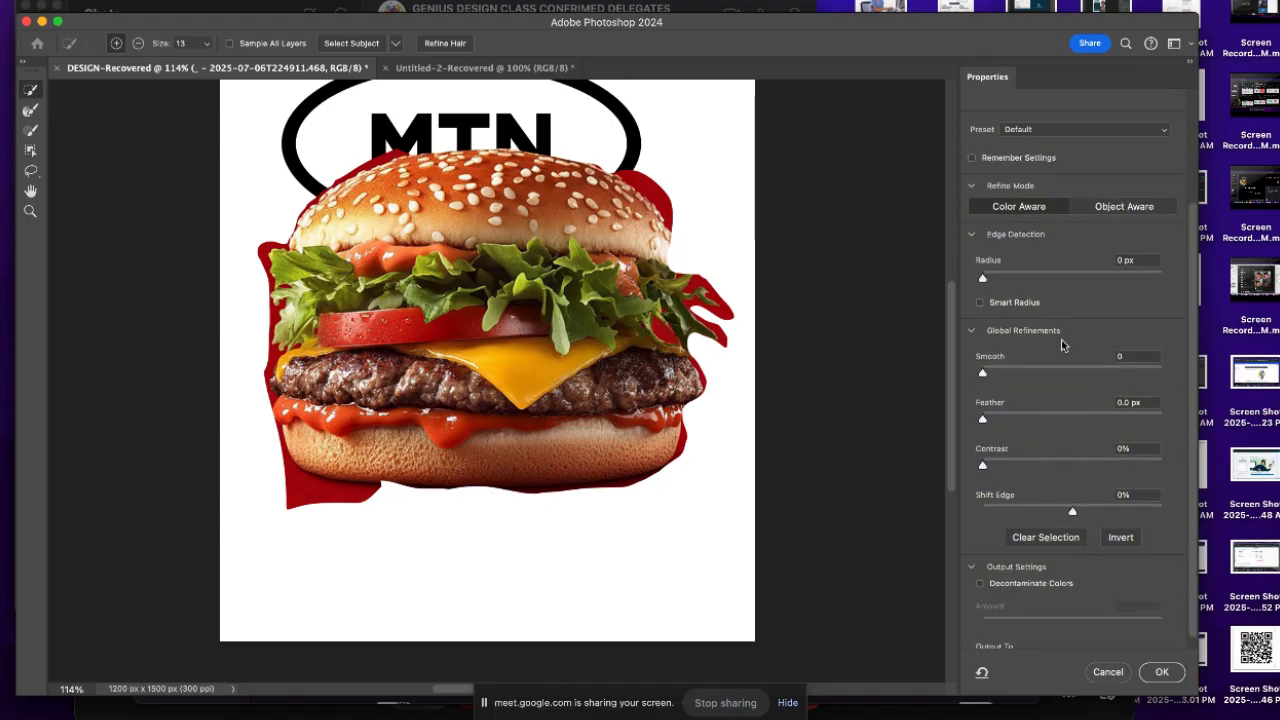
# Try Feather values of 2.9 px, 3.1 px and 33.2 px on the burger selection
pyautogui.moveTo(982, 419); pyautogui.dragTo(1012, 418)
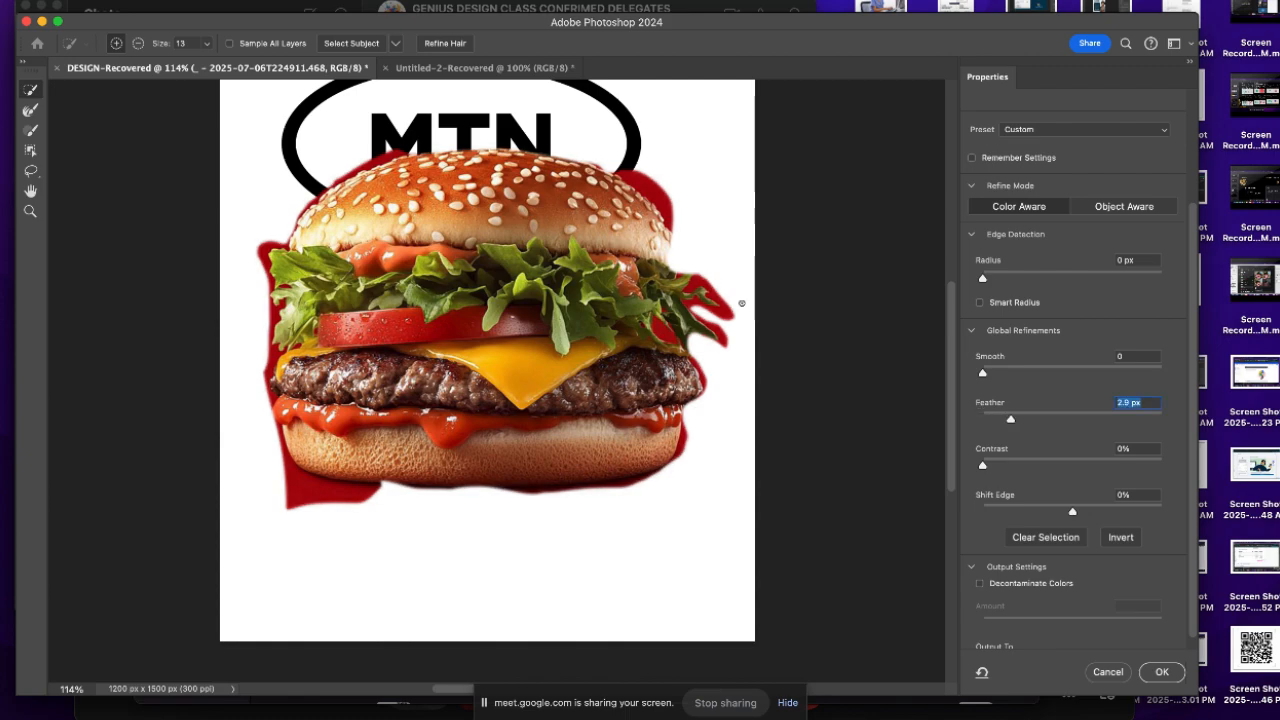
pyautogui.moveTo(1008, 420)
pyautogui.mouseDown()
pyautogui.moveTo(993, 421)
pyautogui.moveTo(1025, 421)
pyautogui.mouseUp()
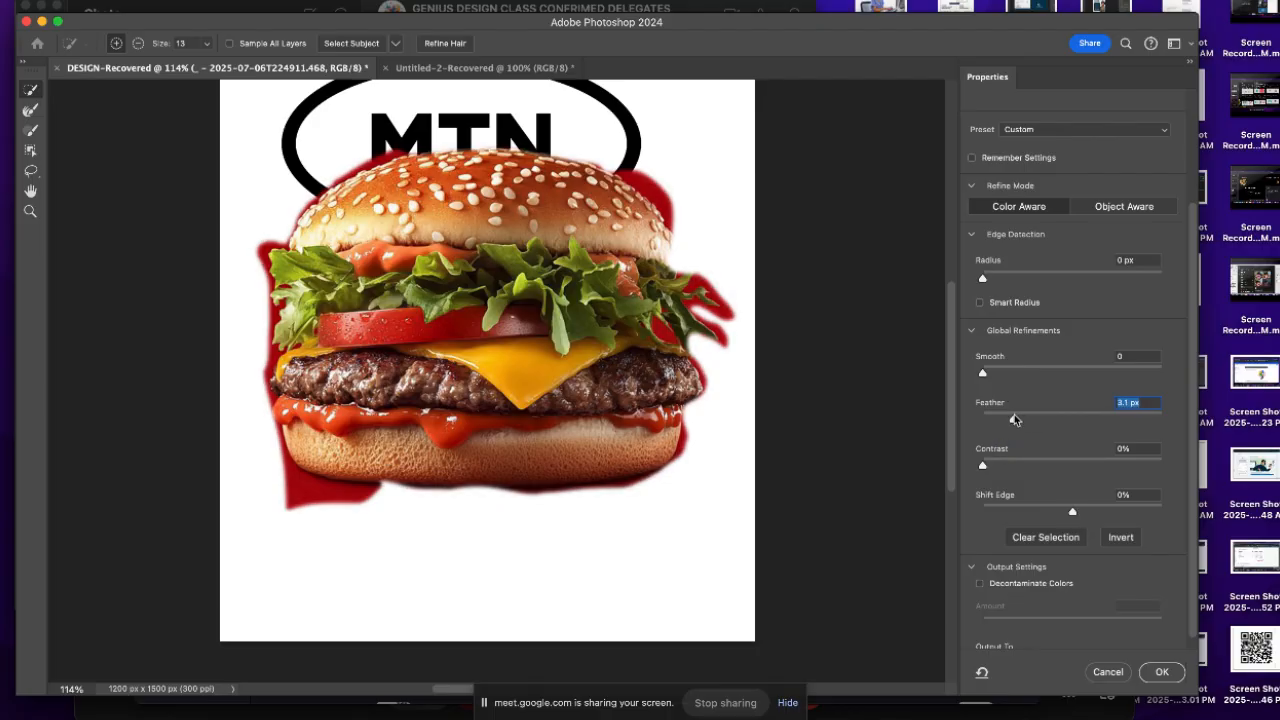
pyautogui.moveTo(1013, 413); pyautogui.dragTo(1070, 418)
# Toggle Decontaminate Colors on and off, and set the selection's Feather to 2.0 px
pyautogui.scroll(-1, 1071, 517)
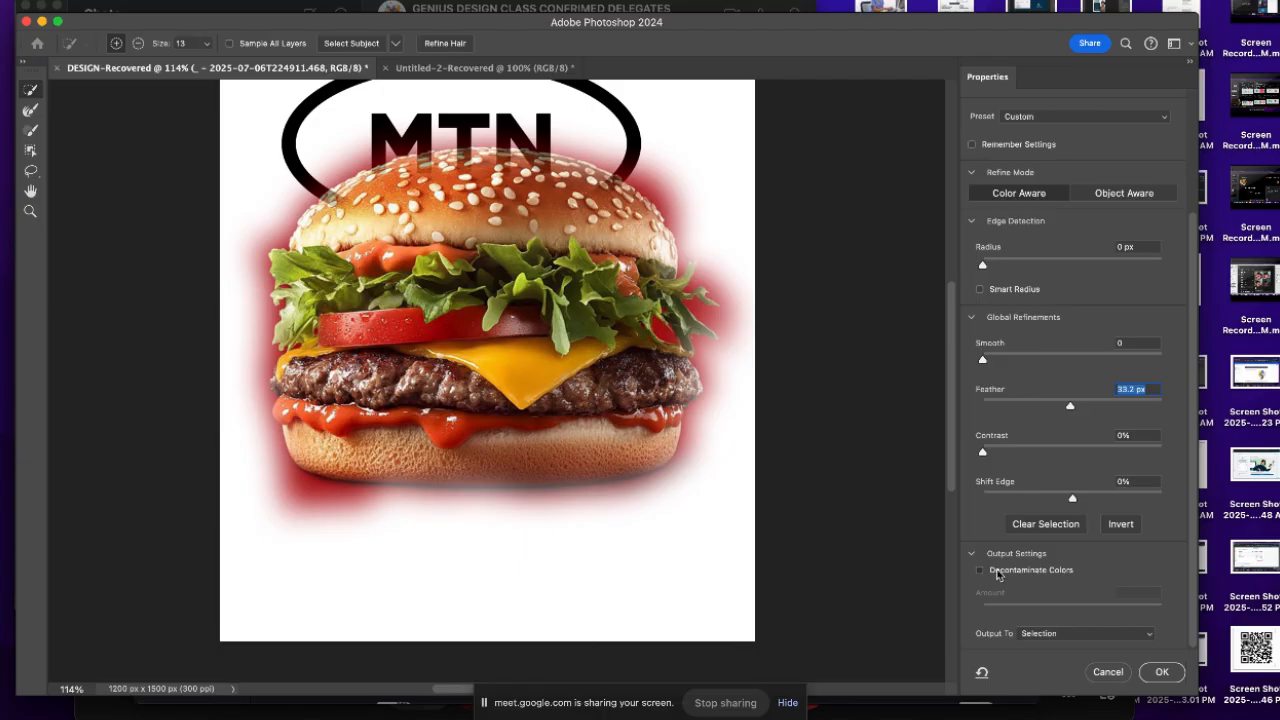
pyautogui.click(997, 573)
pyautogui.click(997, 574)
pyautogui.moveTo(1025, 400); pyautogui.dragTo(1002, 404)
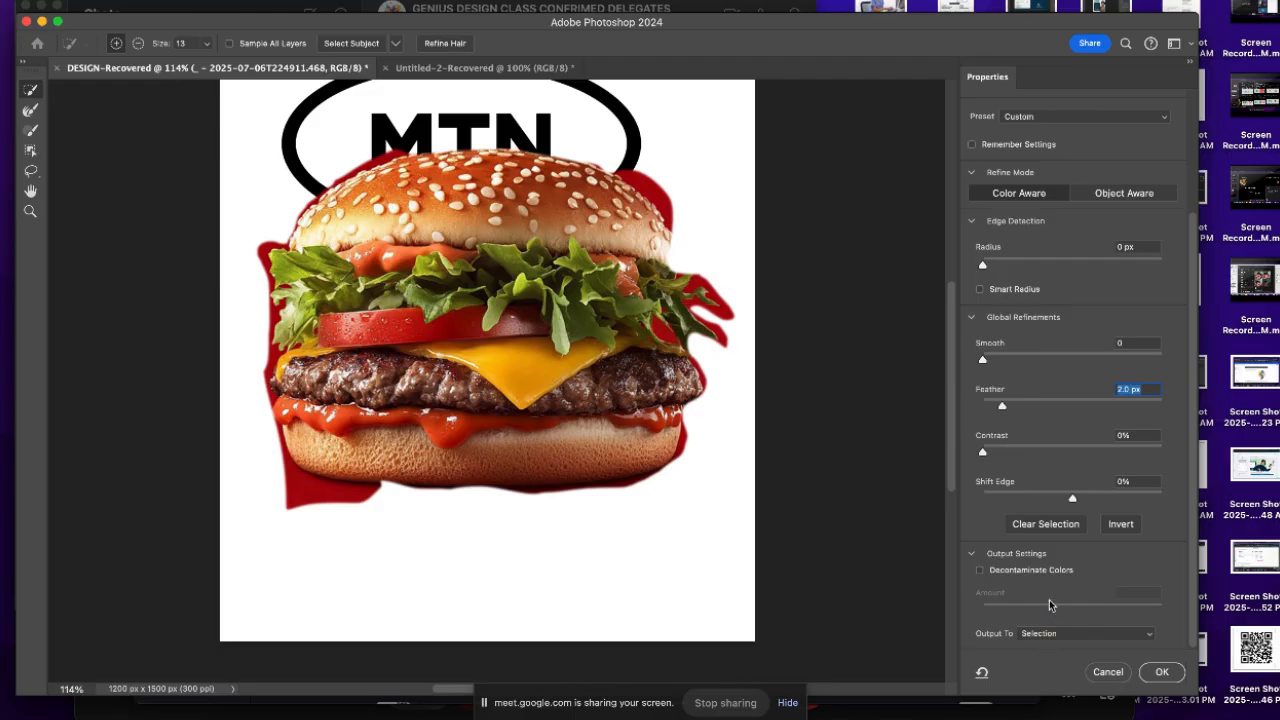
# Enable Decontaminate Colors at 100% and output the burger cutout to a new layer with a layer mask
pyautogui.click(995, 569)
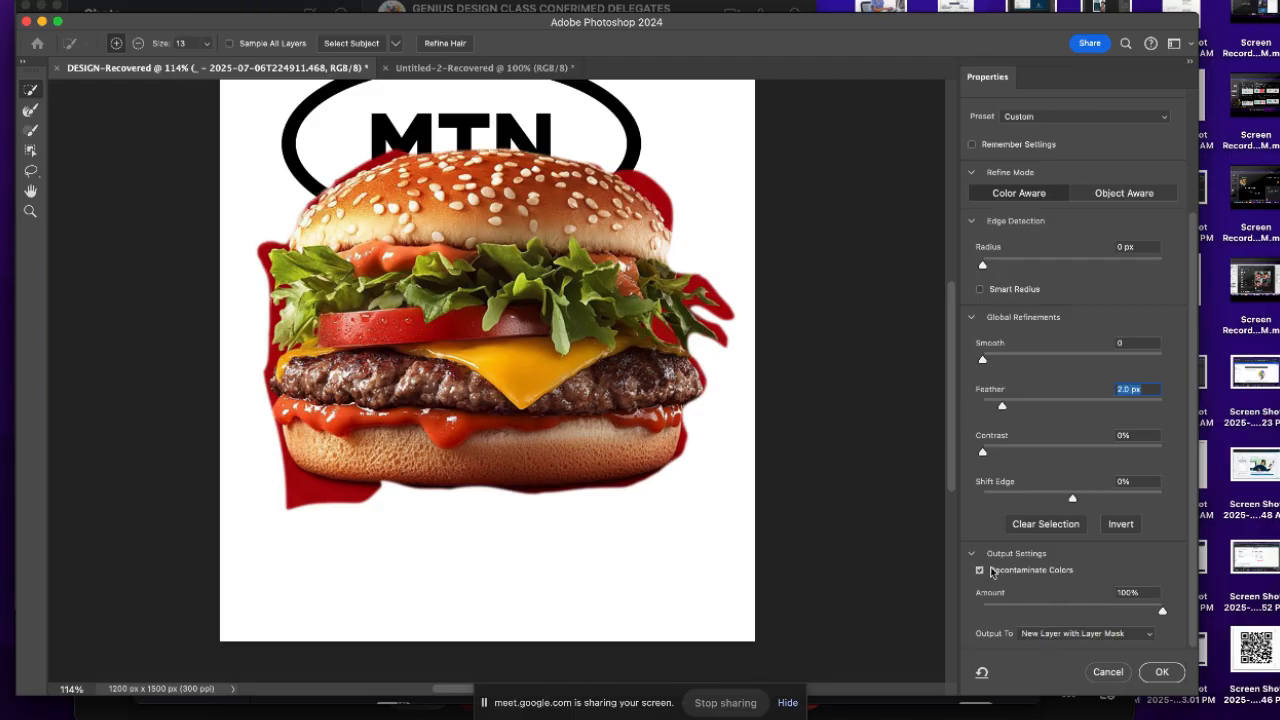
pyautogui.click(995, 570)
pyautogui.click(996, 572)
pyautogui.click(1158, 672)
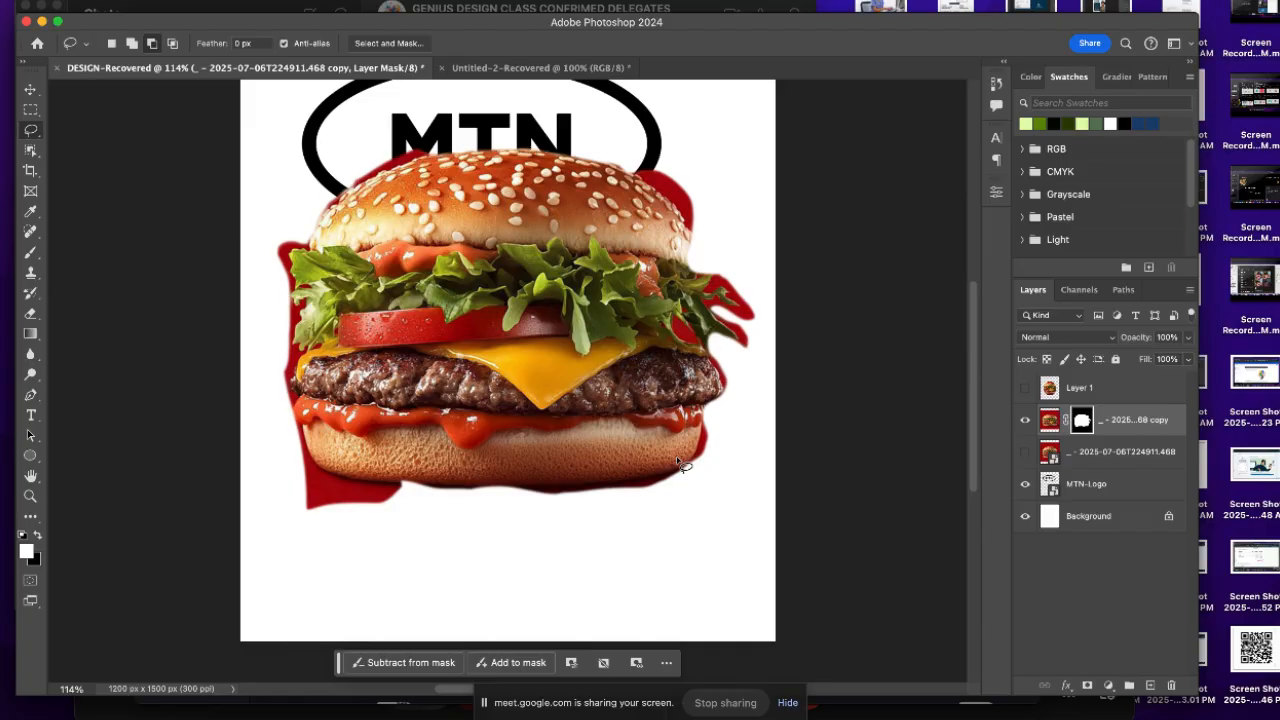
# Move the masked burger cutout slightly down and to the left, clear of the MTN lettering
pyautogui.scroll(3, 677, 460)
pyautogui.hscroll(-3, 677, 460)
pyautogui.hscroll(5, 677, 460)
pyautogui.scroll(-2, 677, 460)
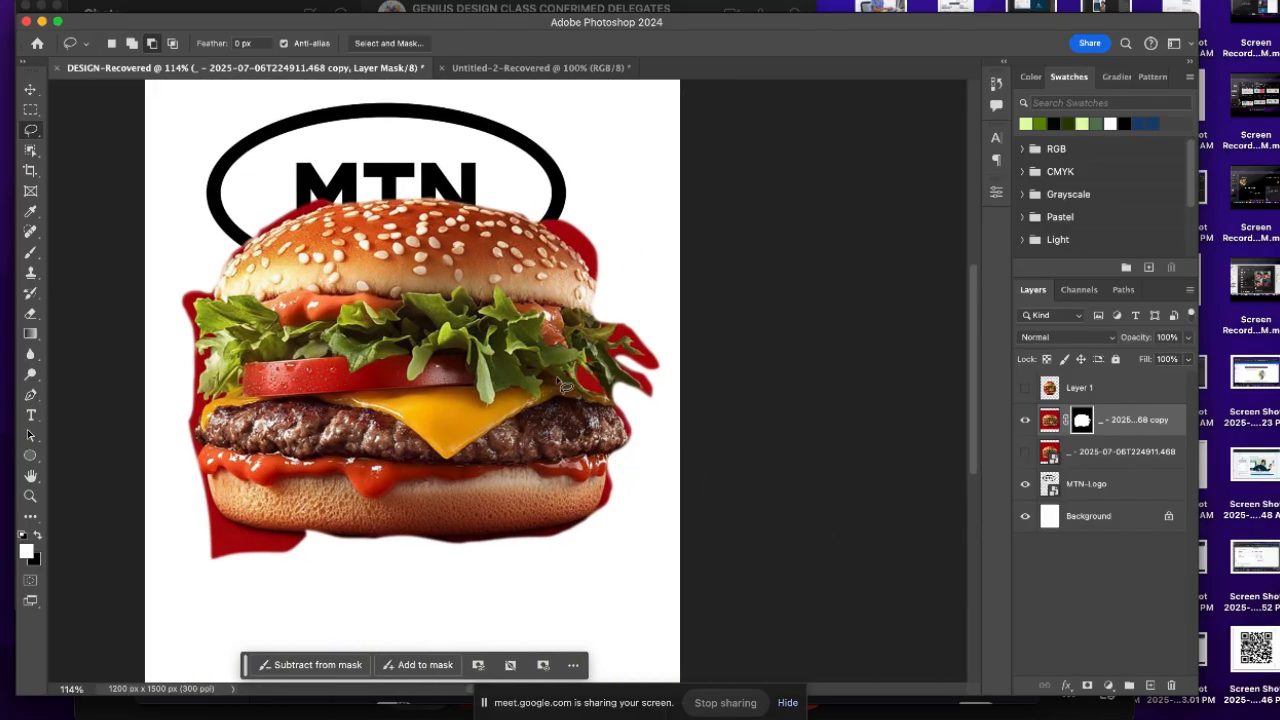
pyautogui.scroll(-5, 520, 378)
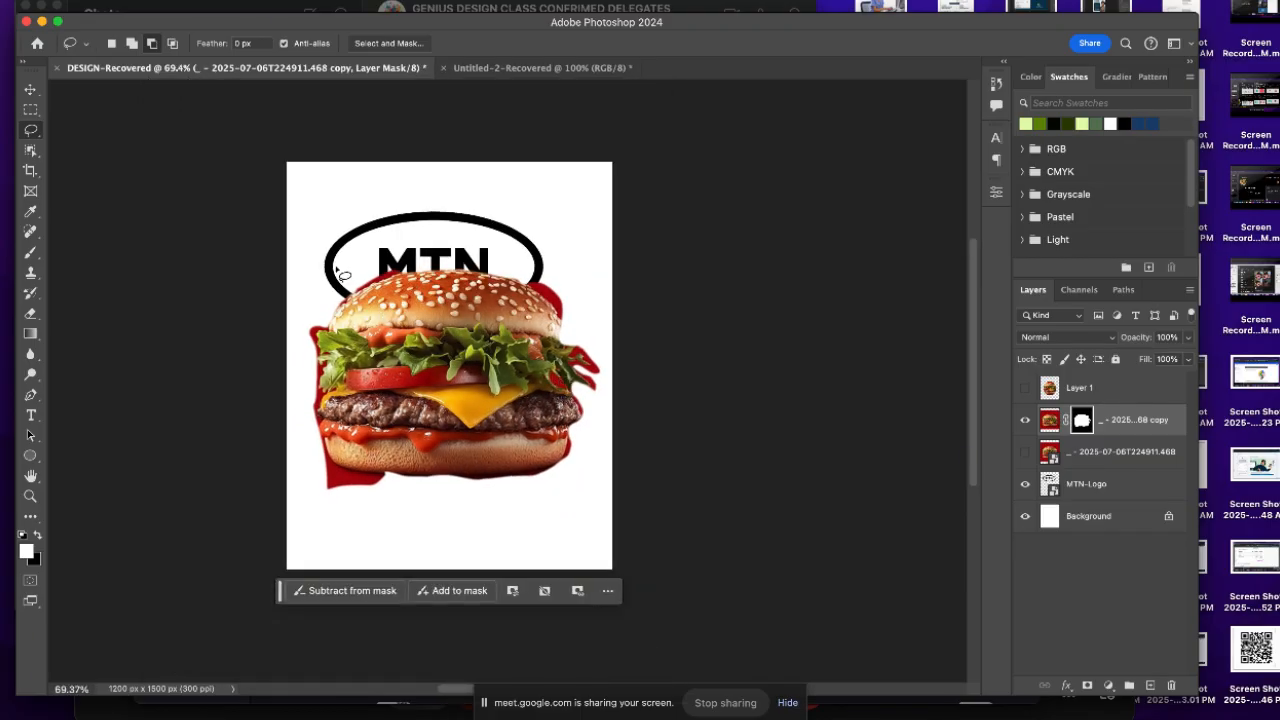
pyautogui.press('v')
pyautogui.moveTo(426, 347); pyautogui.dragTo(410, 367)
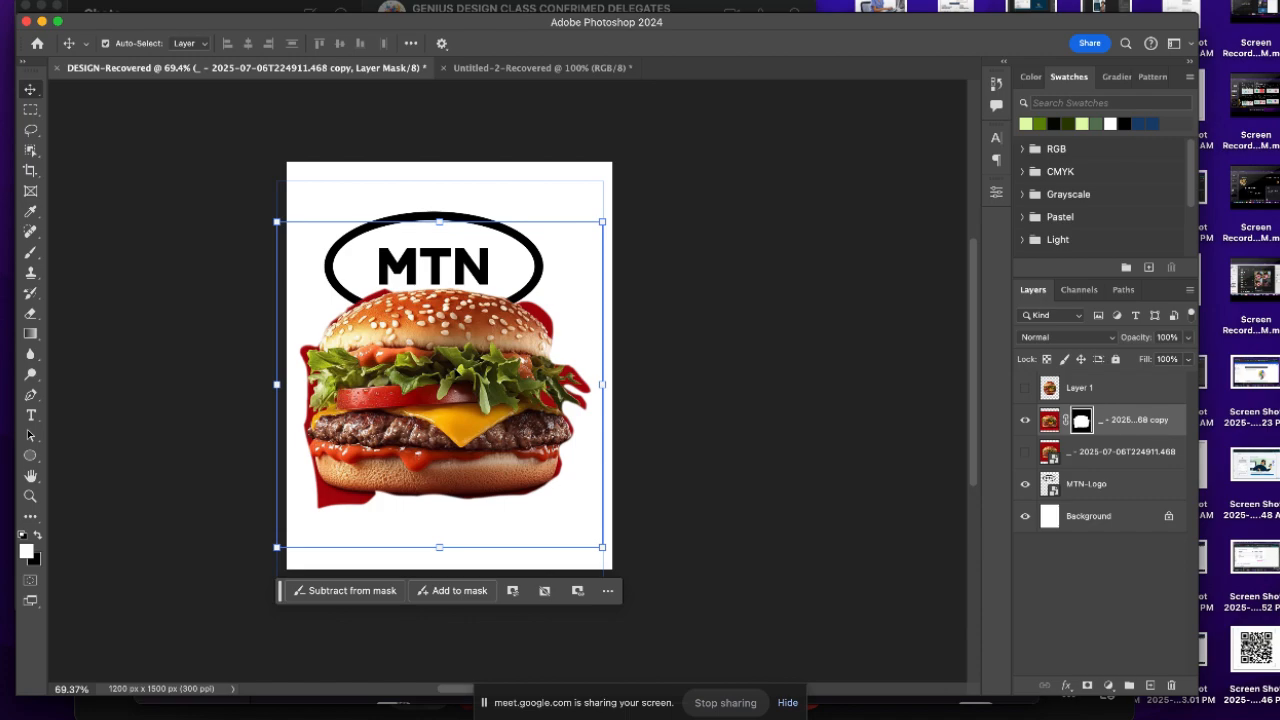
pyautogui.press('super+plus')
pyautogui.scroll(4, 457, 373)
pyautogui.scroll(-8, 457, 373)
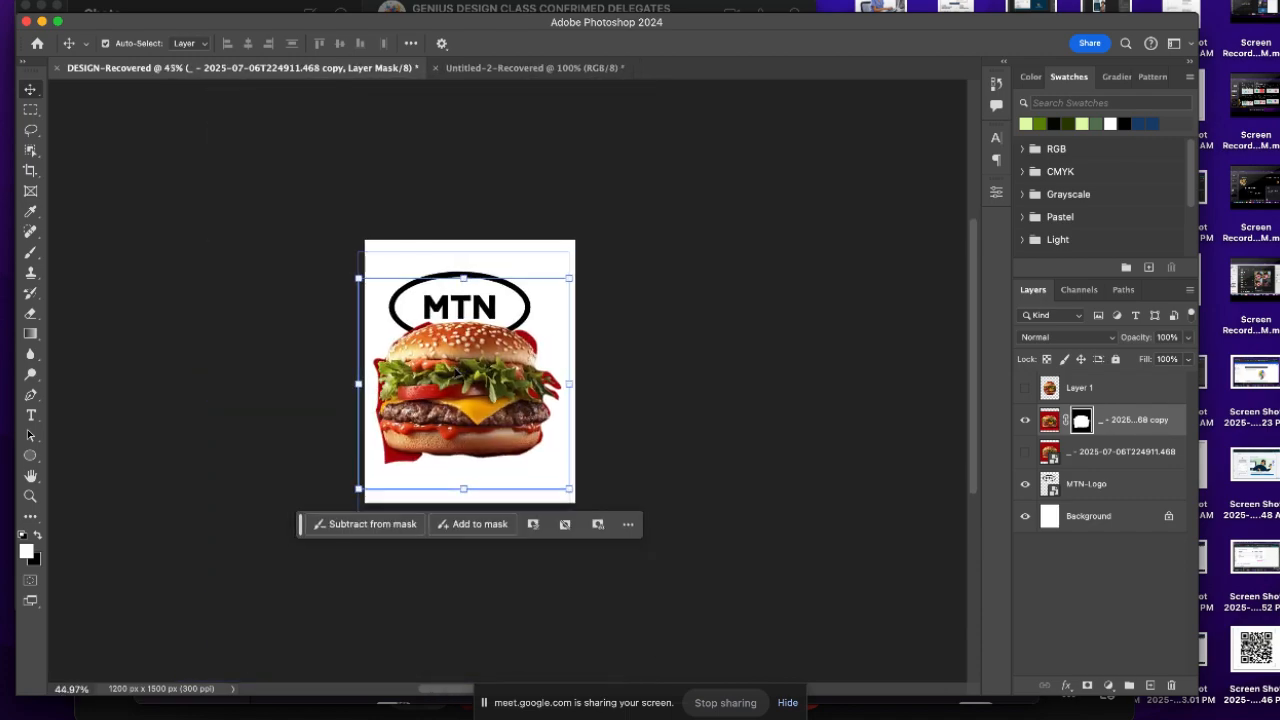
# Undo the cutout's move, its output to a masked layer, and the burger selection
pyautogui.press('super+z')
pyautogui.press('super+z')
pyautogui.press('super+z')
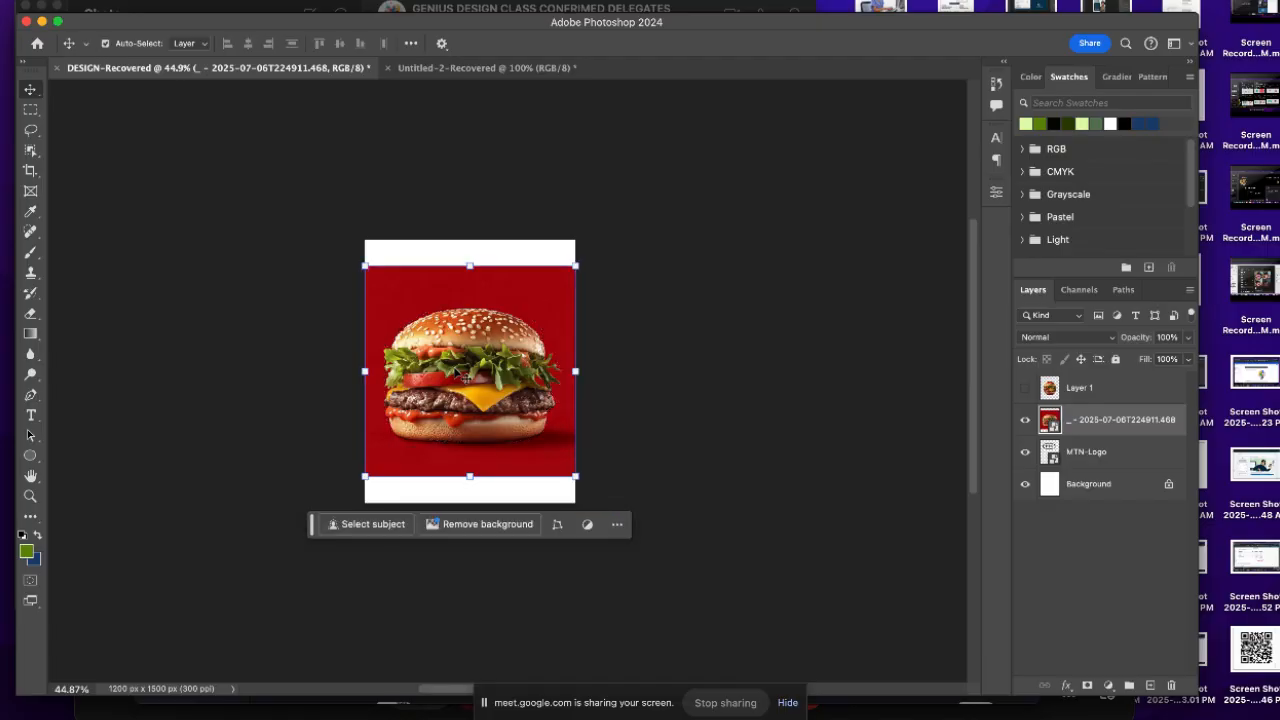
pyautogui.press('super+z')
# Switch to the Polygonal Lasso Tool and examine the edge of the burger's bottom bun up close
pyautogui.click(39, 139)
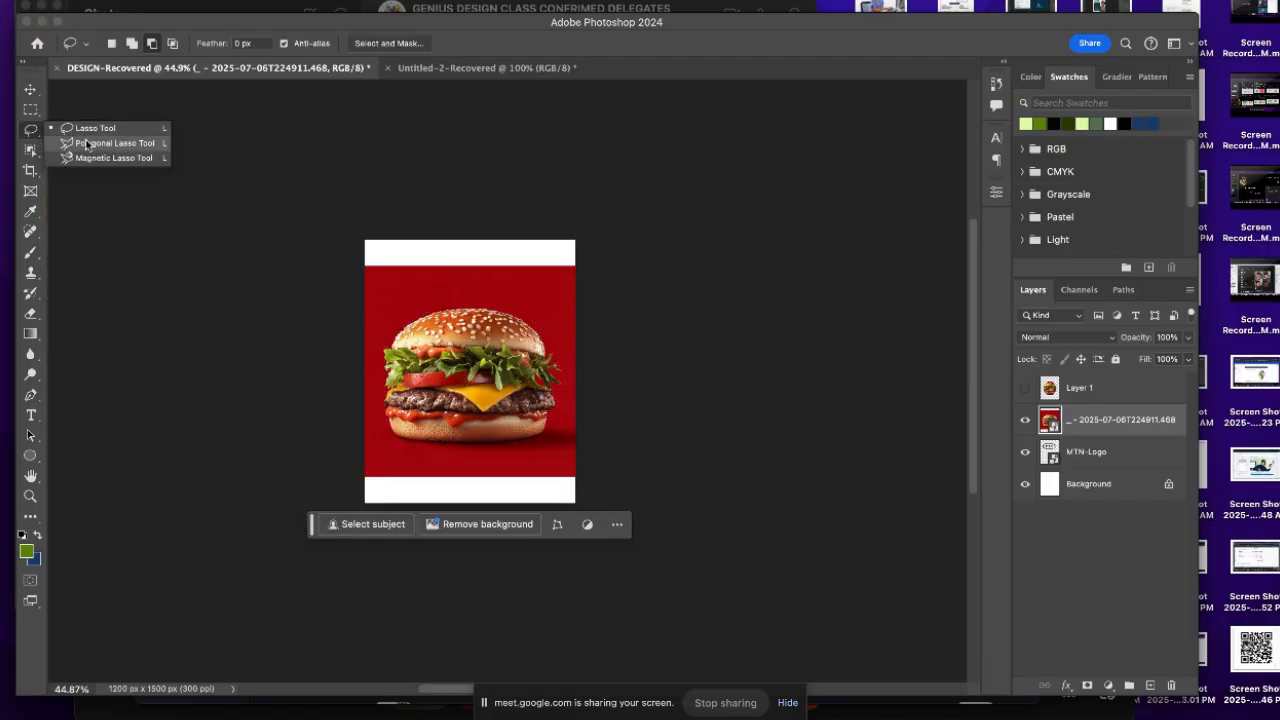
pyautogui.click(86, 145)
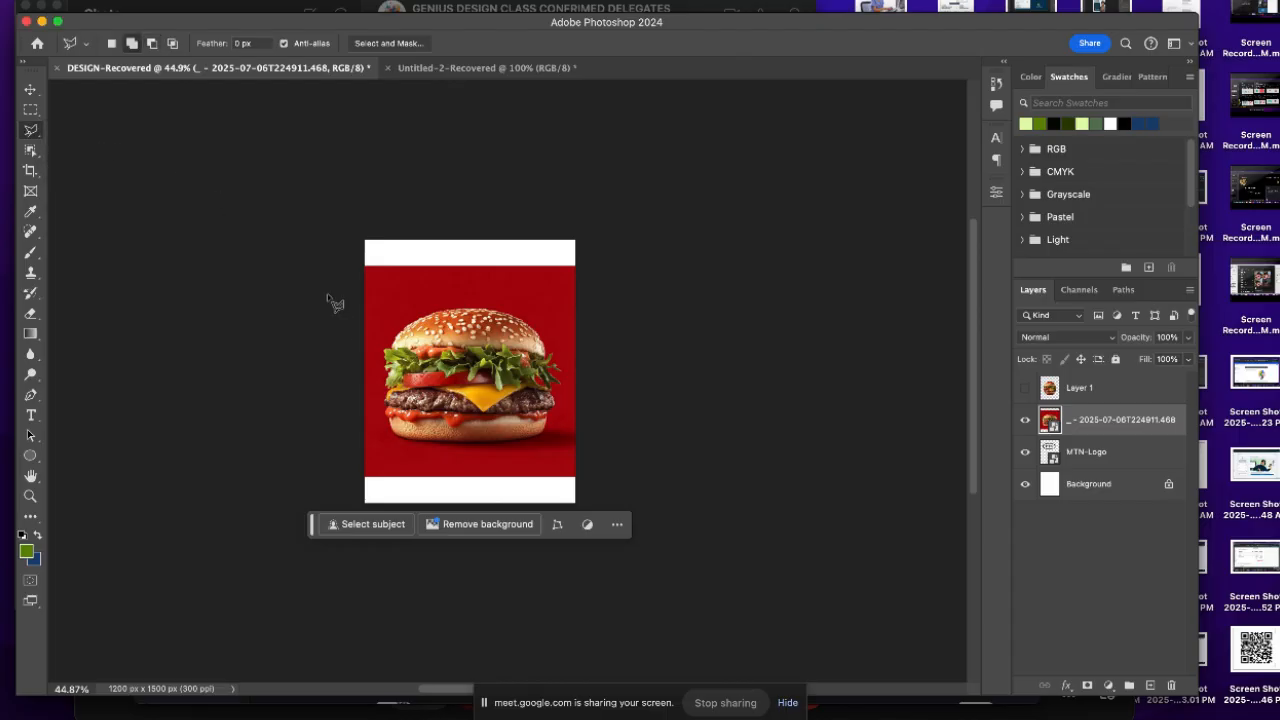
pyautogui.scroll(5, 340, 310)
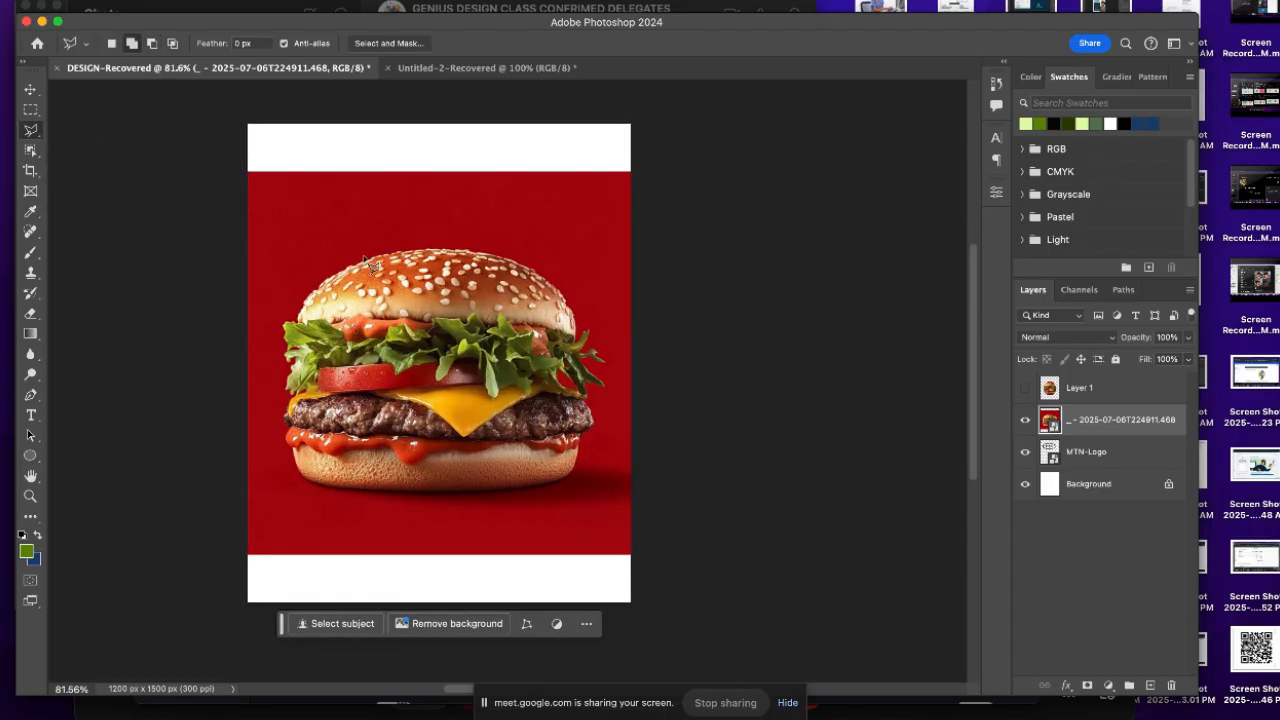
pyautogui.scroll(3, 372, 262)
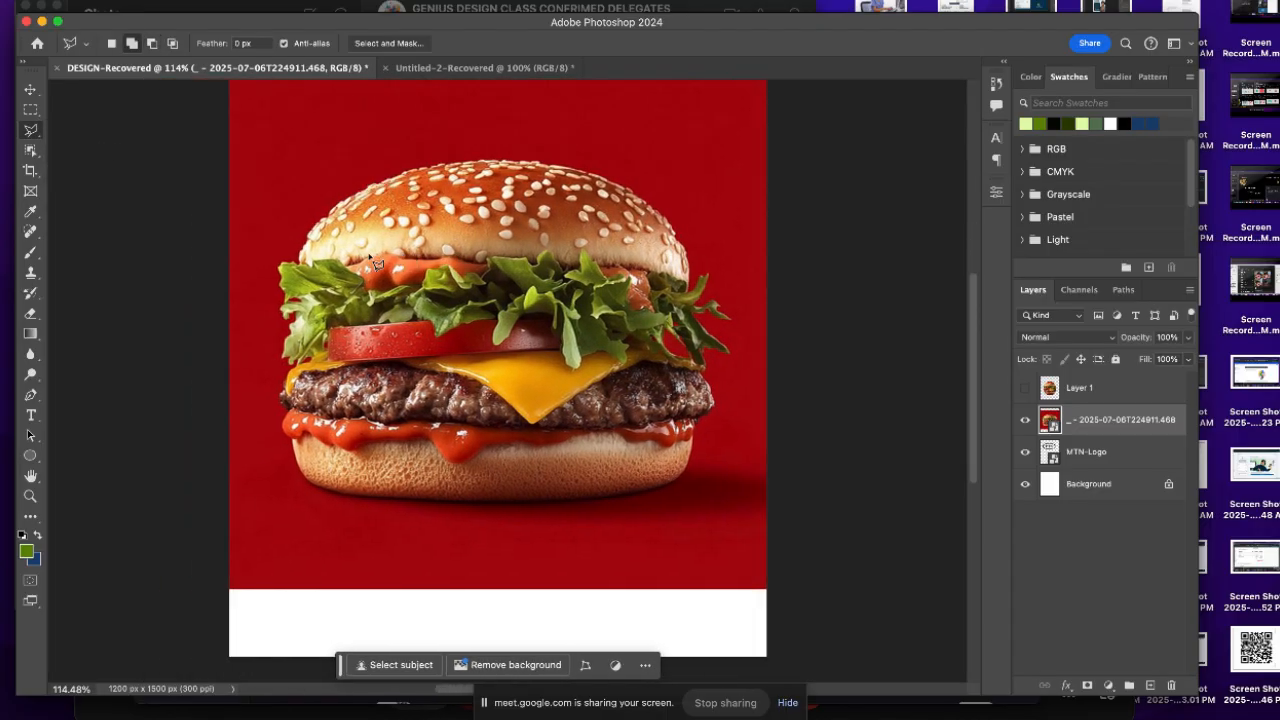
pyautogui.scroll(4, 343, 236)
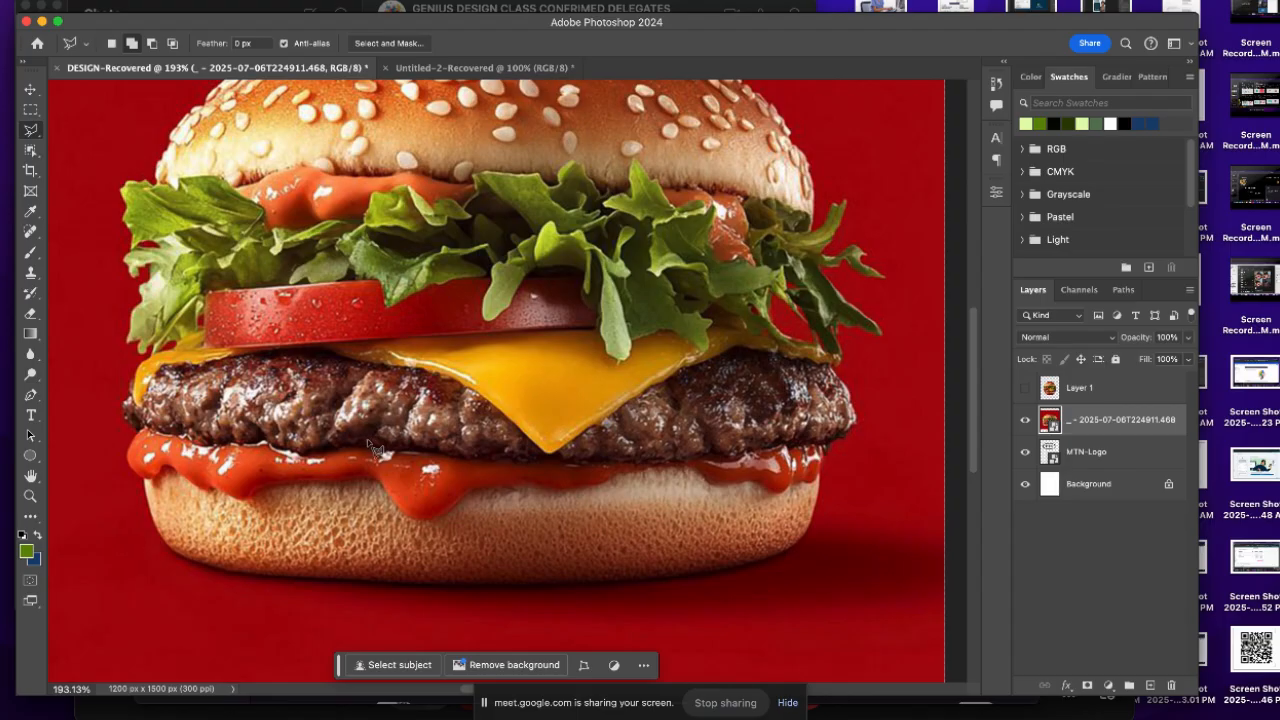
pyautogui.scroll(-3, 403, 468)
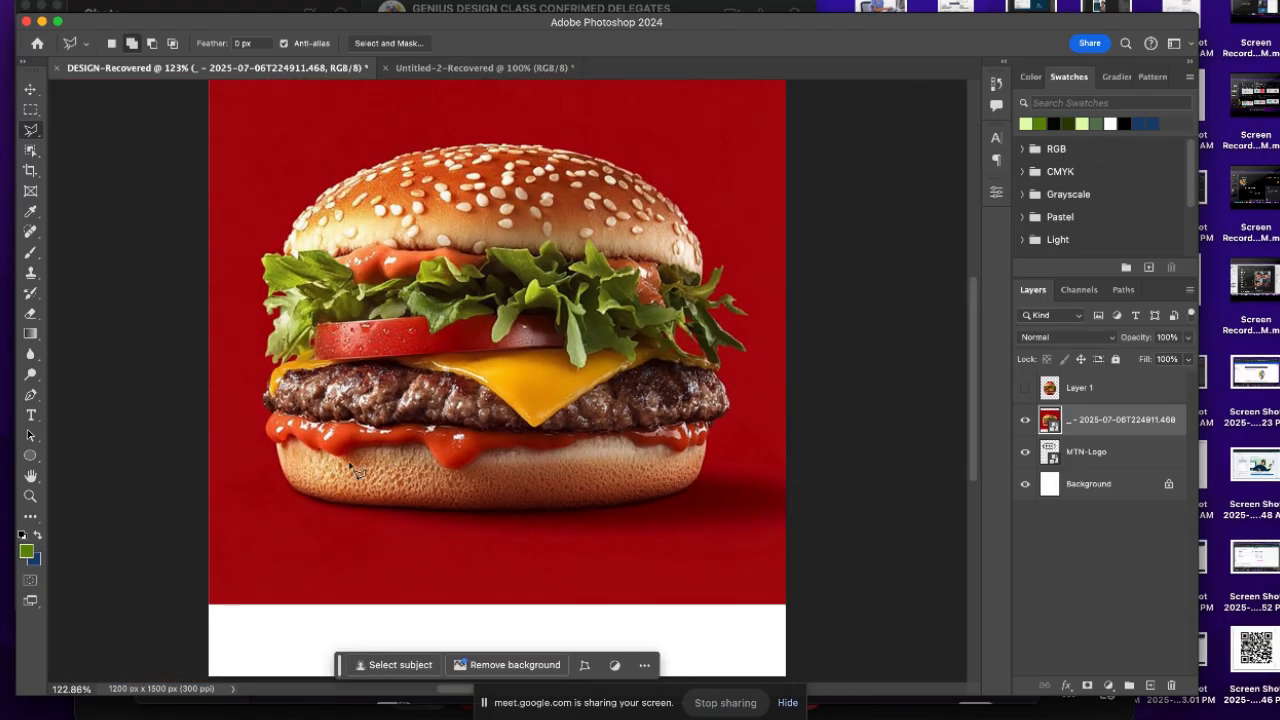
pyautogui.scroll(5, 288, 489)
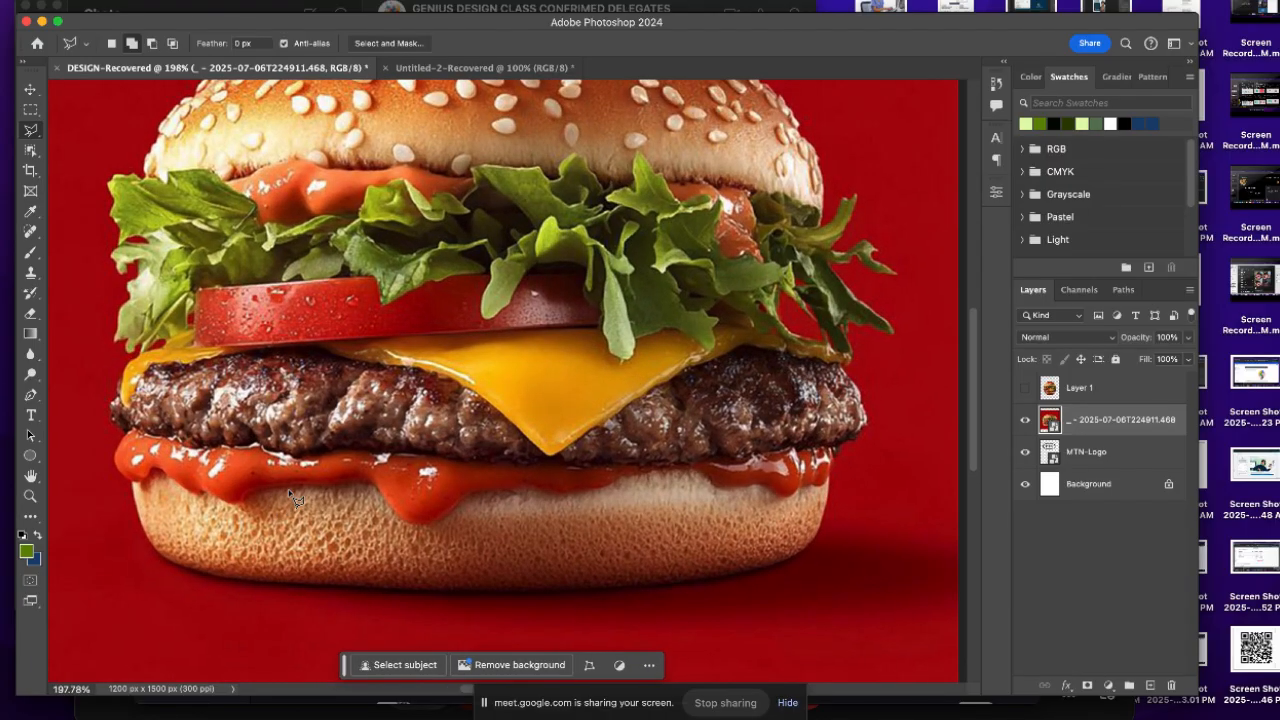
pyautogui.scroll(-5, 288, 489)
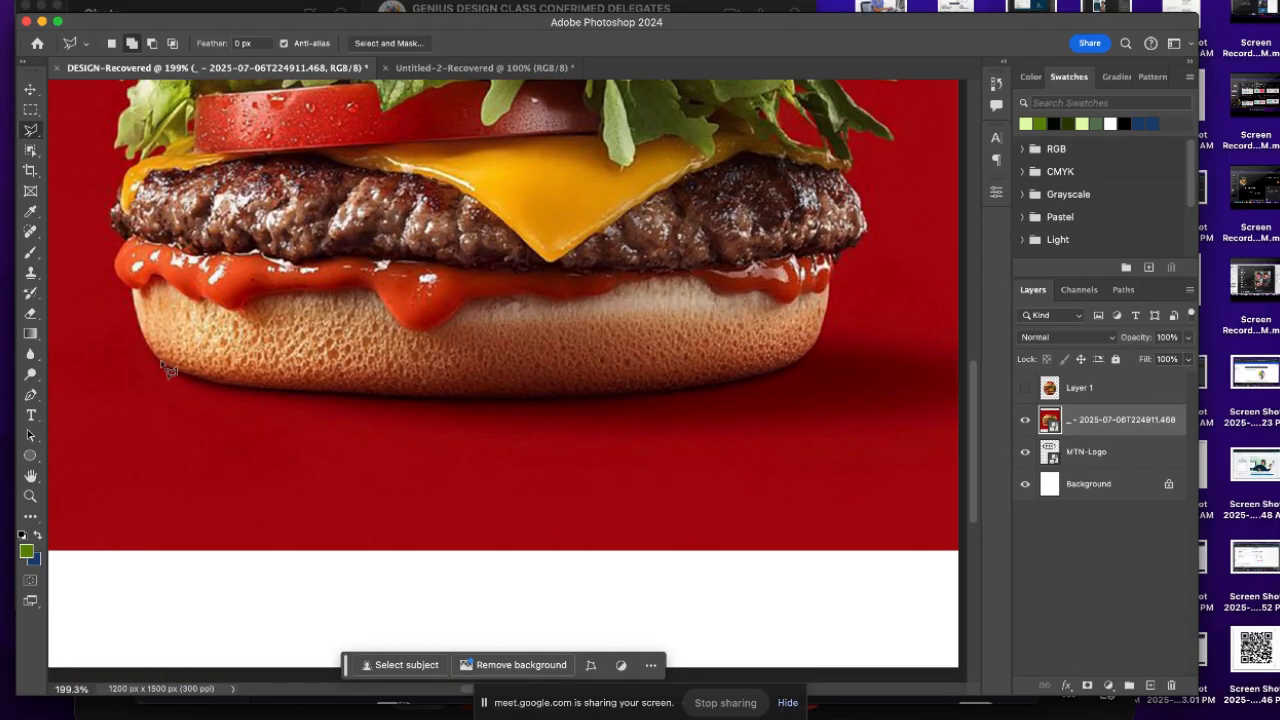
pyautogui.scroll(4, 168, 370)
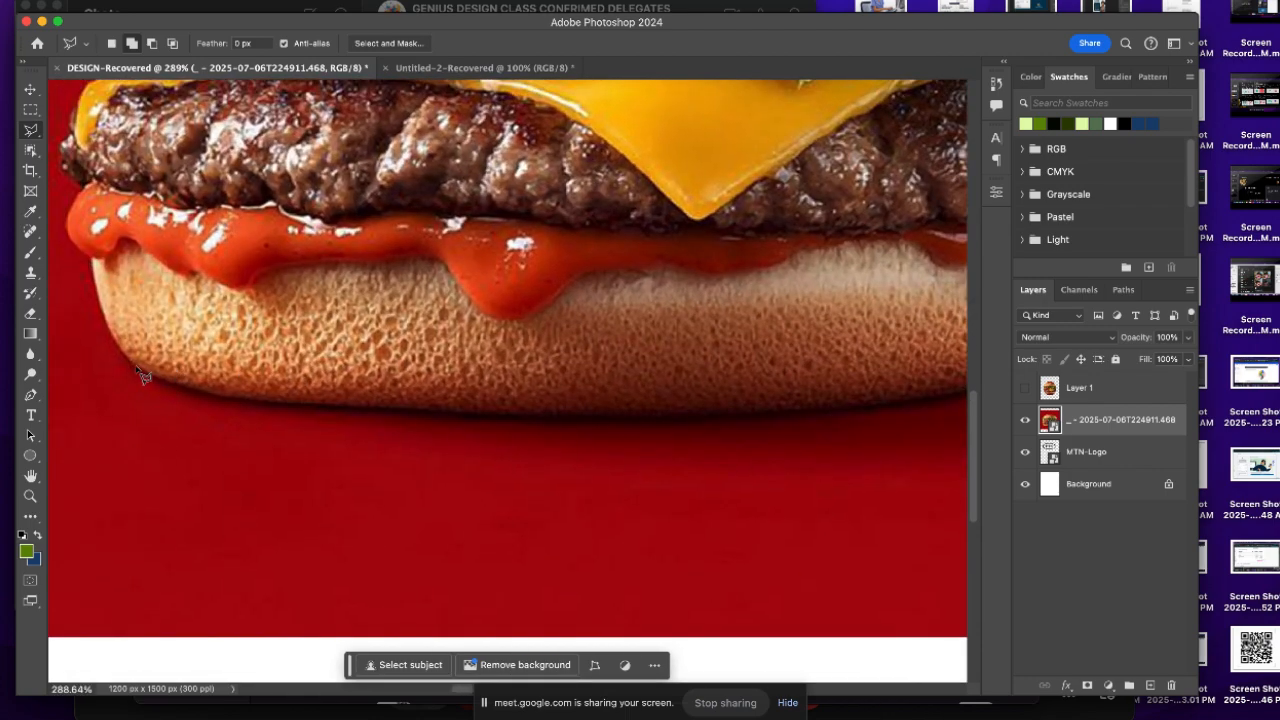
# Try a freehand Lasso Tool selection along the bottom bun's lower edge, and deselect it
pyautogui.rightClick(30, 126)
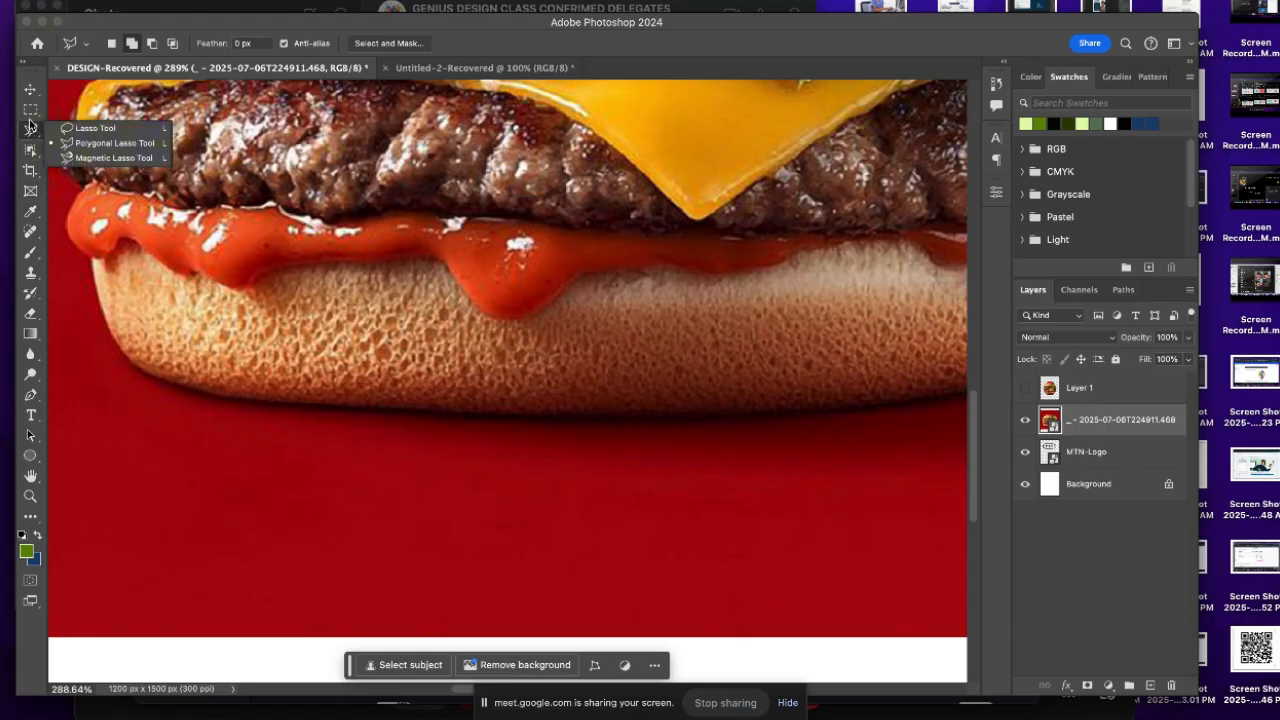
pyautogui.click(93, 129)
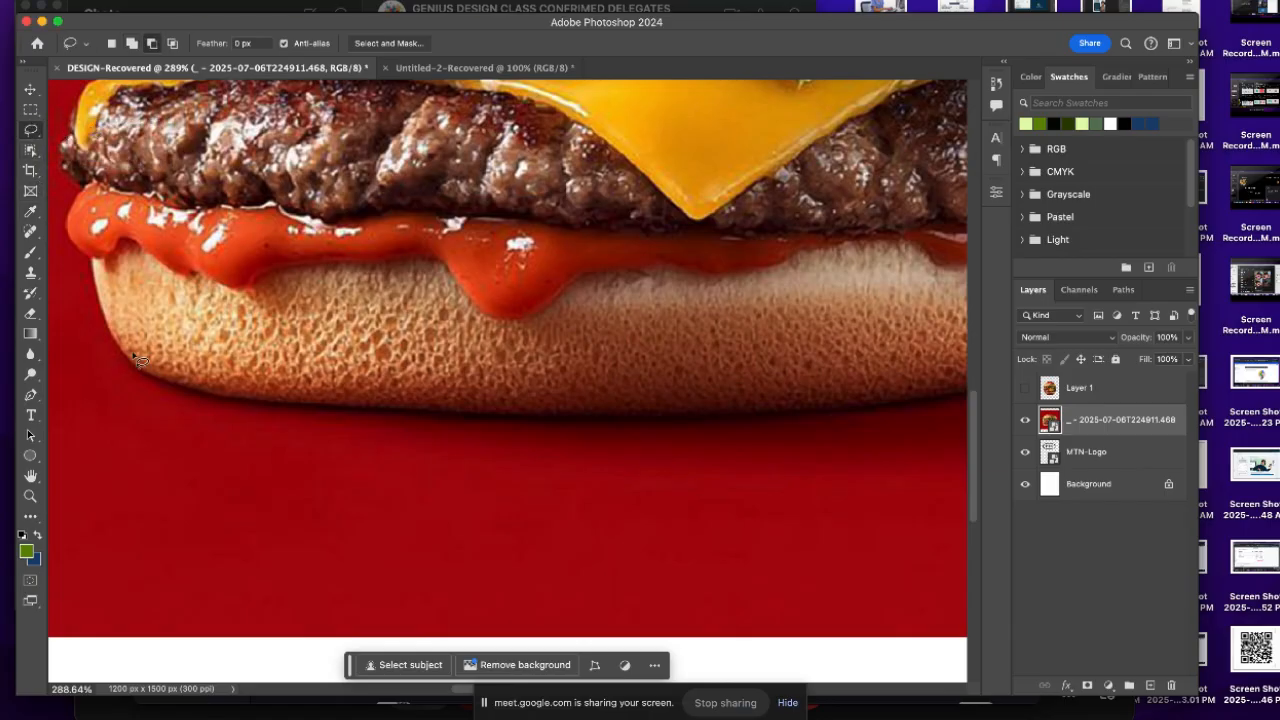
pyautogui.moveTo(128, 359)
pyautogui.mouseDown()
pyautogui.moveTo(242, 411)
pyautogui.moveTo(402, 419)
pyautogui.mouseUp()
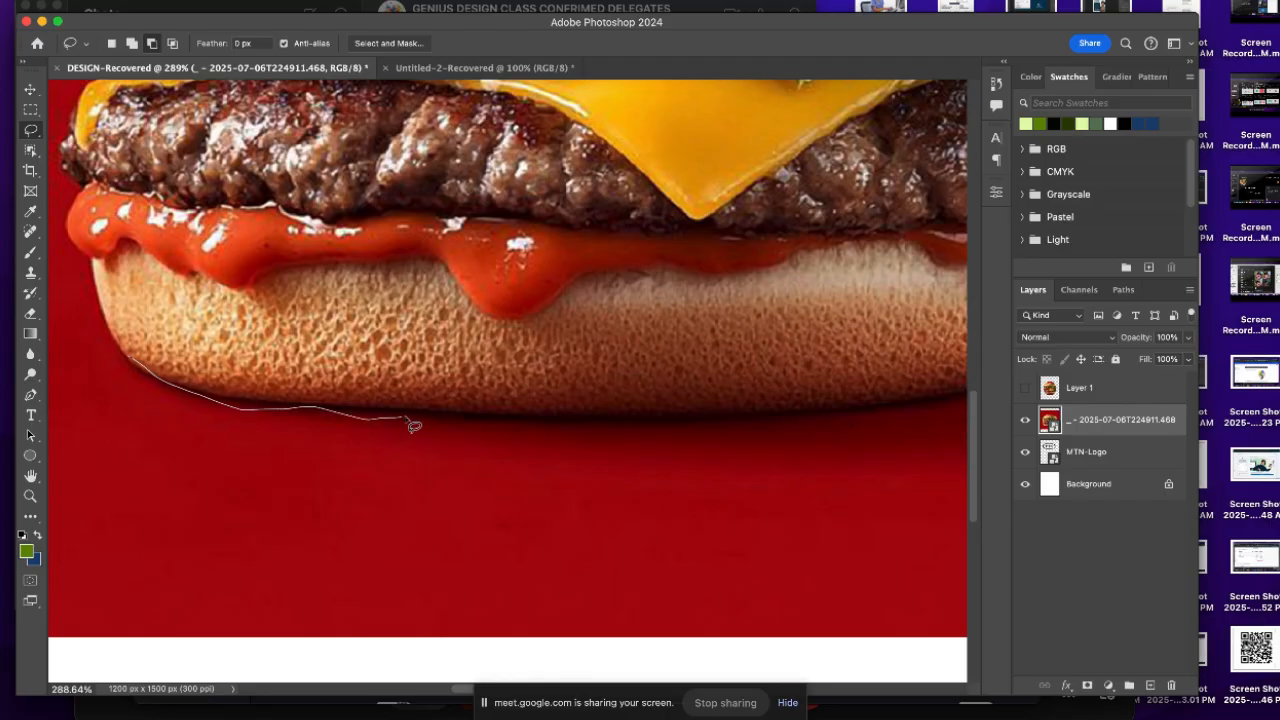
pyautogui.moveTo(424, 415)
pyautogui.mouseDown()
pyautogui.moveTo(695, 430)
pyautogui.moveTo(700, 418)
pyautogui.mouseUp()
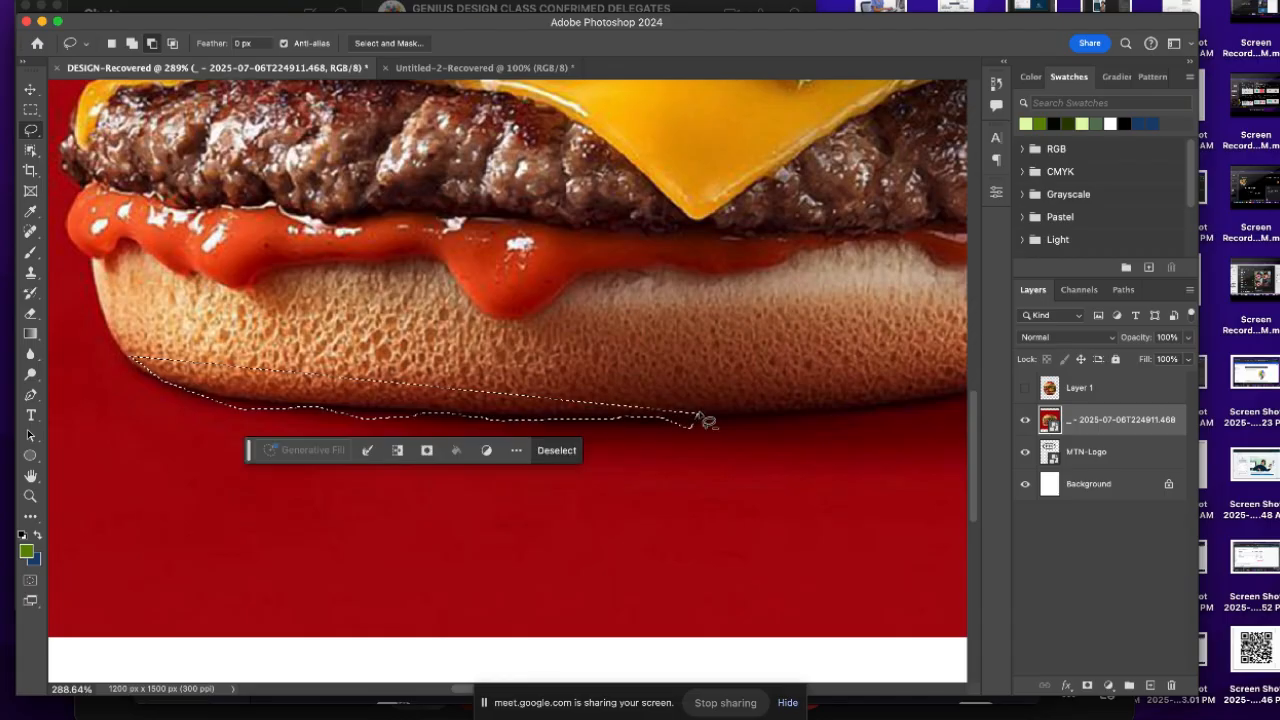
pyautogui.press('super+d')
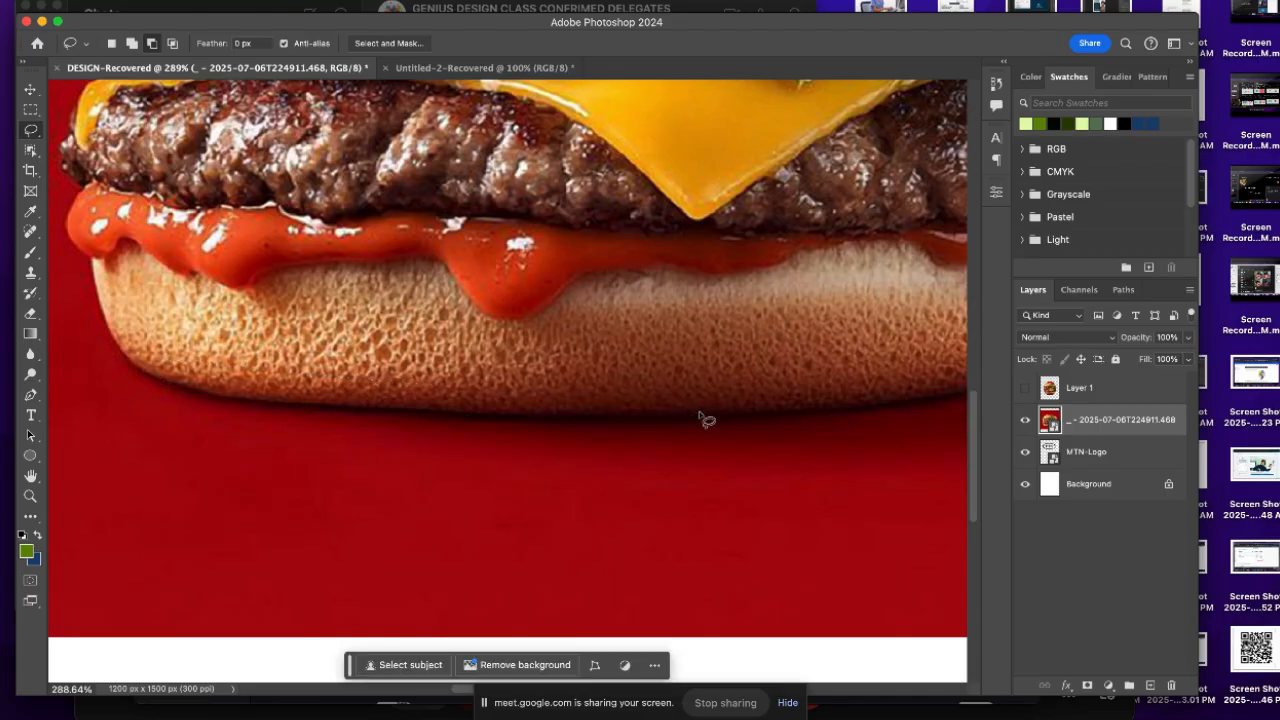
# Select along the bottom bun's lower edge and up the right side of the patty with the Polygonal Lasso Tool, closing the selection near the lettuce
pyautogui.moveTo(31, 131); pyautogui.dragTo(92, 150)
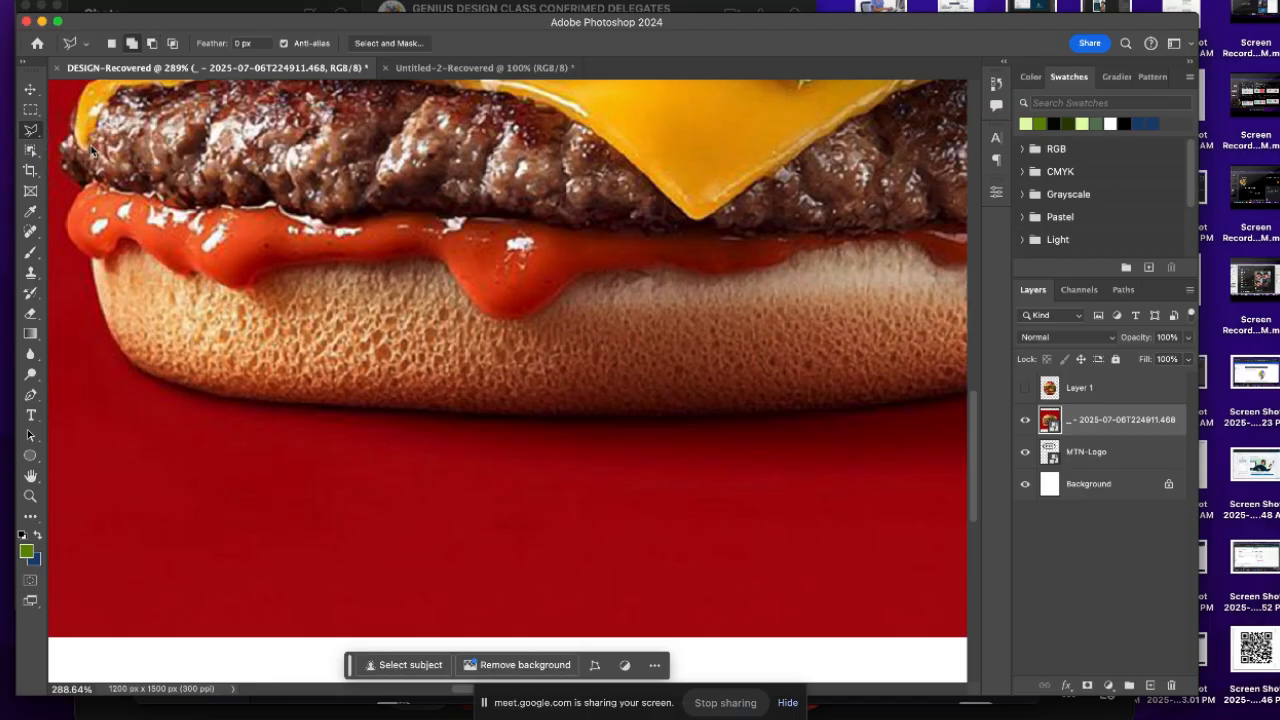
pyautogui.click(138, 368)
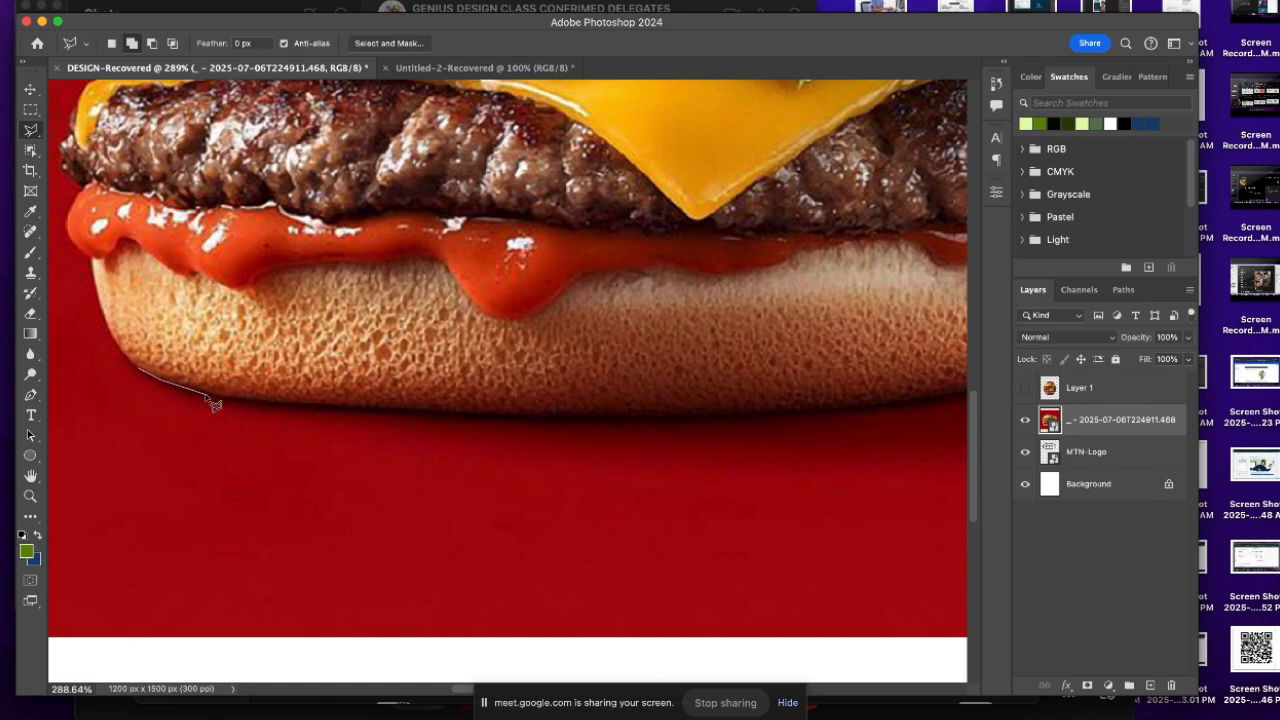
pyautogui.moveTo(205, 396); pyautogui.dragTo(328, 410)
pyautogui.moveTo(490, 424)
pyautogui.mouseDown()
pyautogui.moveTo(479, 416)
pyautogui.moveTo(940, 397)
pyautogui.moveTo(572, 426)
pyautogui.moveTo(600, 434)
pyautogui.moveTo(711, 393)
pyautogui.mouseUp()
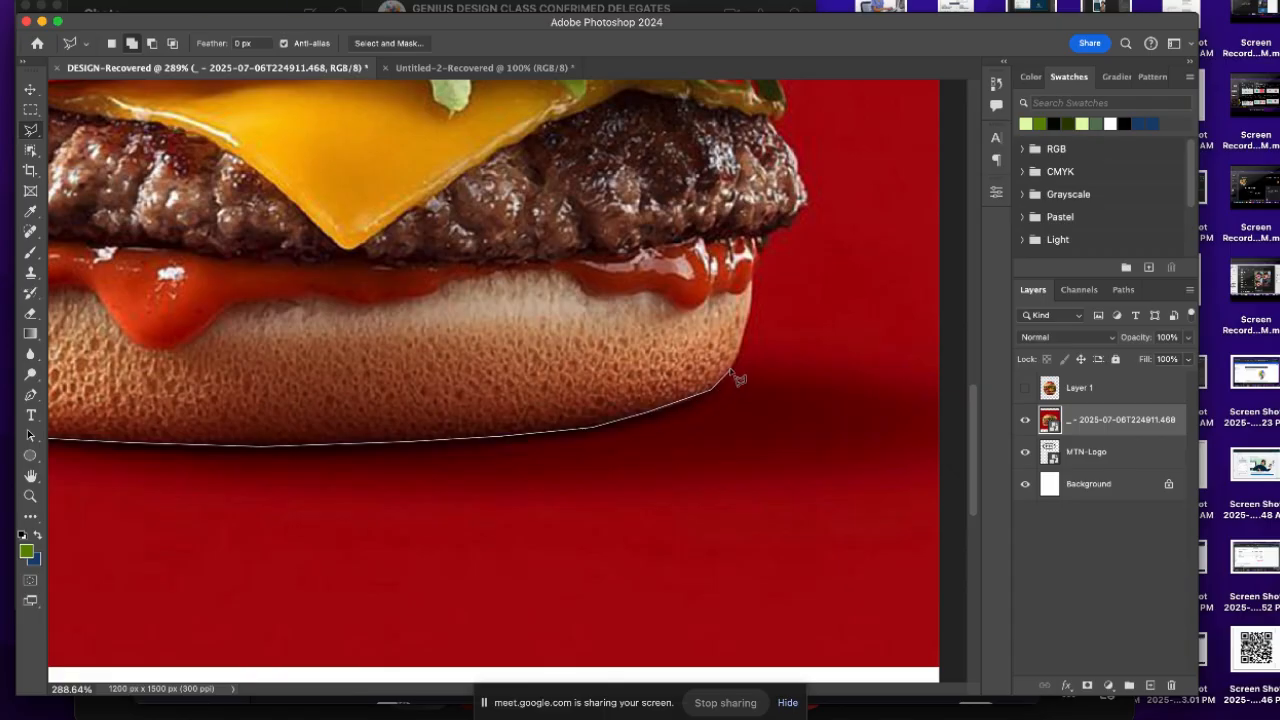
pyautogui.moveTo(743, 355); pyautogui.dragTo(751, 318)
pyautogui.scroll(5, 795, 113)
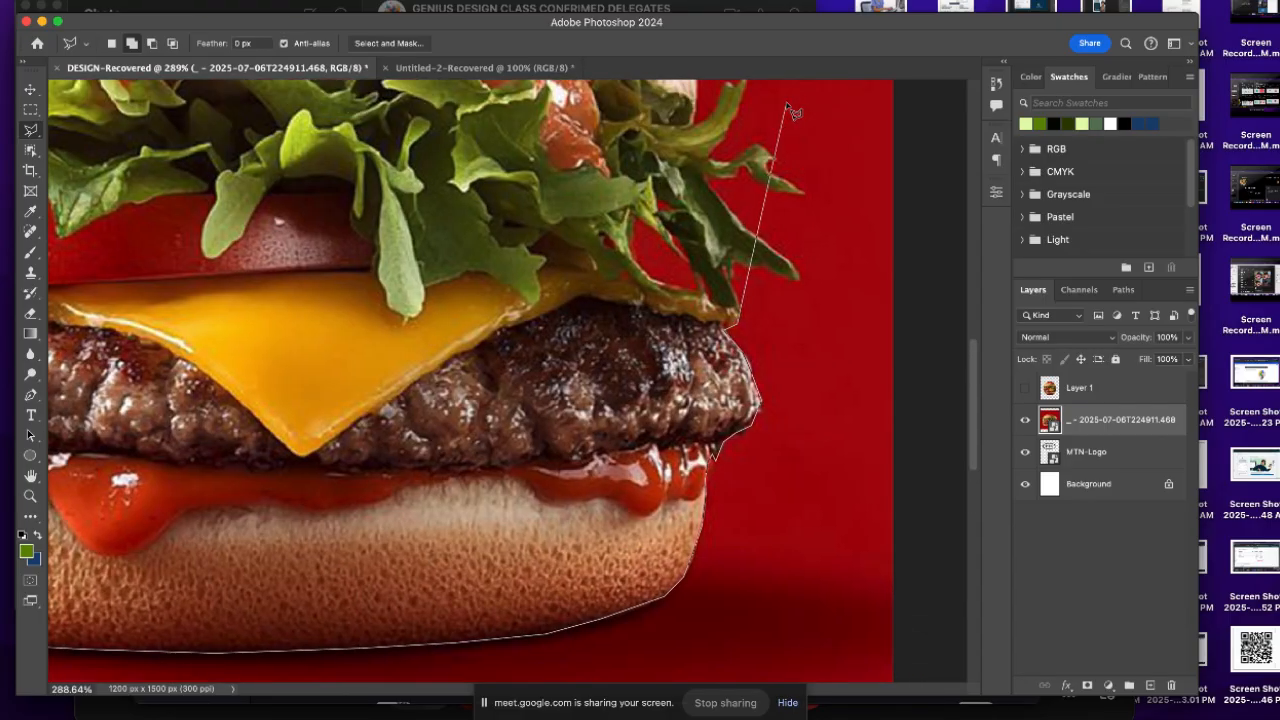
pyautogui.doubleClick(740, 272)
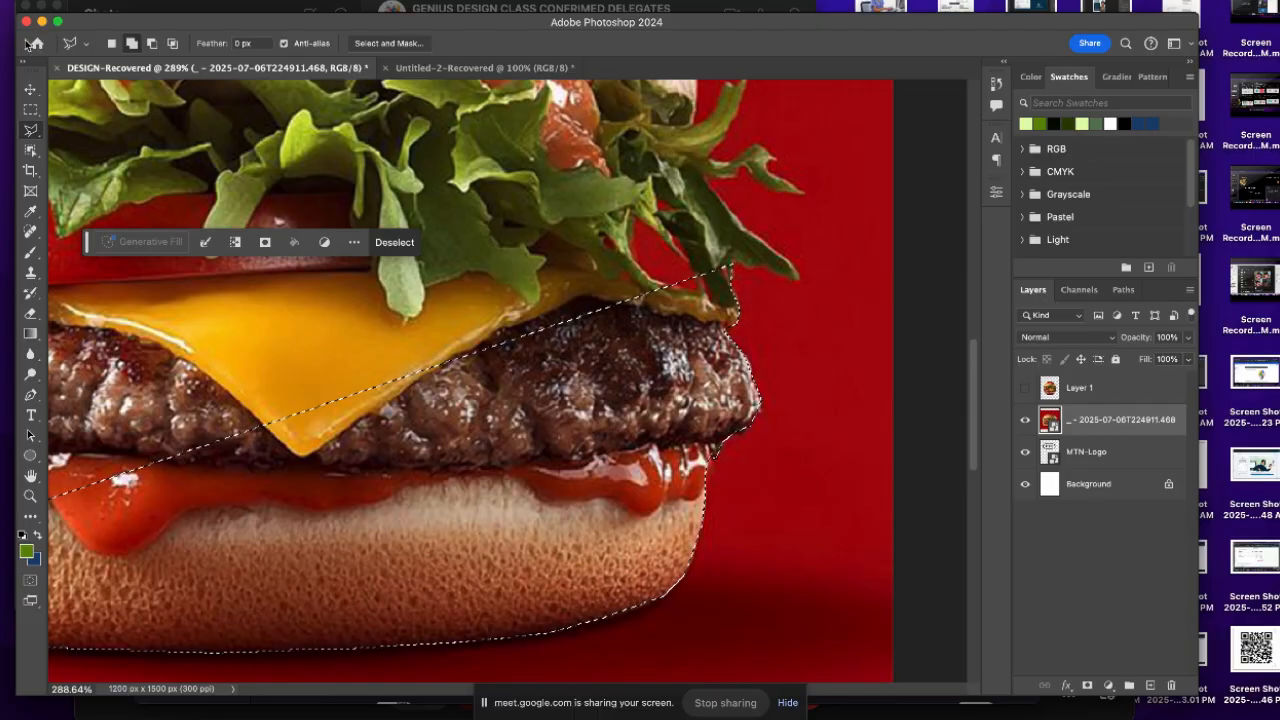
# Use the Polygonal Lasso in Add to Selection mode to outline the burger's left edge from the bottom bun up to the lettuce
pyautogui.click(131, 43)
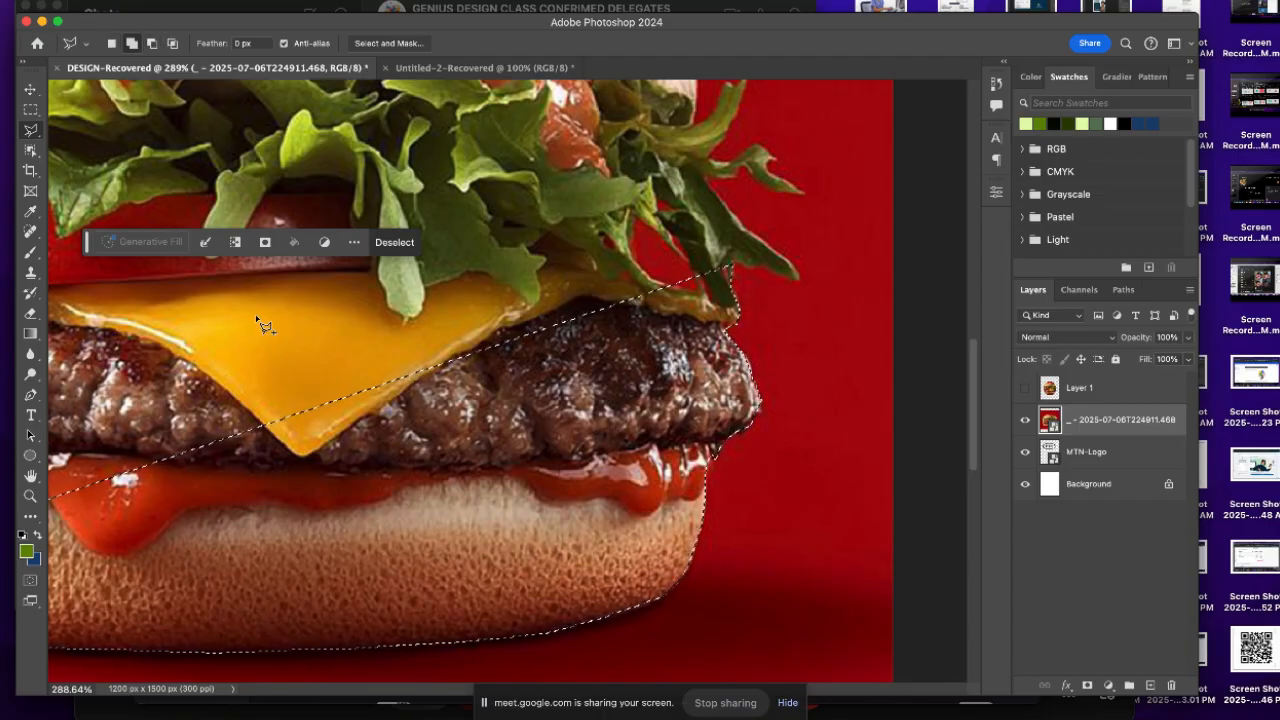
pyautogui.hscroll(-5, 258, 322)
pyautogui.scroll(1, 258, 322)
pyautogui.scroll(-5, 258, 322)
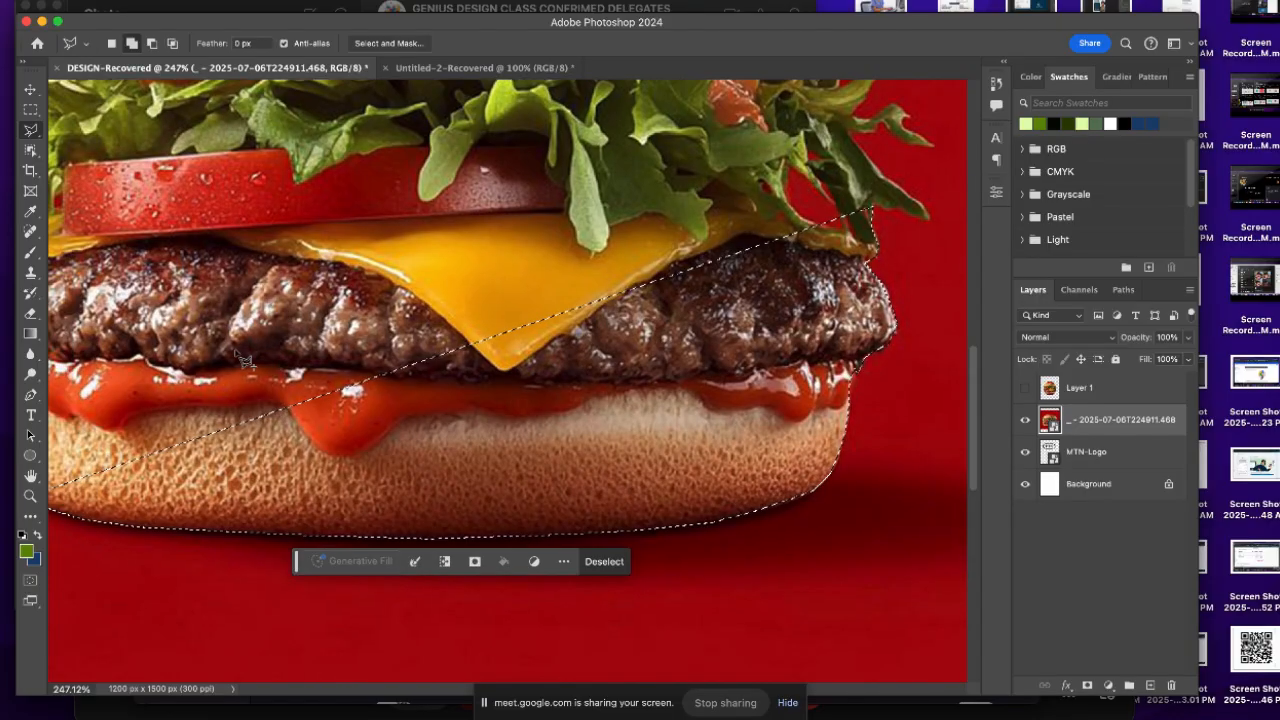
pyautogui.scroll(-1, 374, 418)
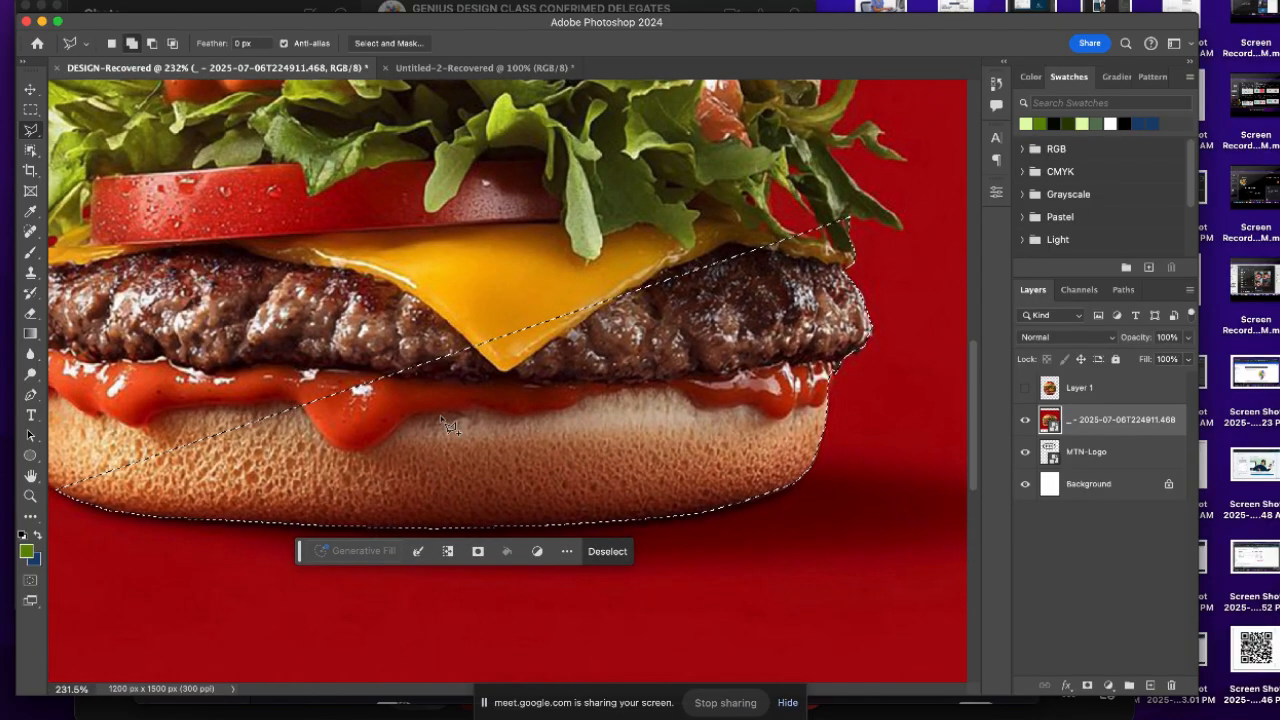
pyautogui.scroll(-3, 445, 428)
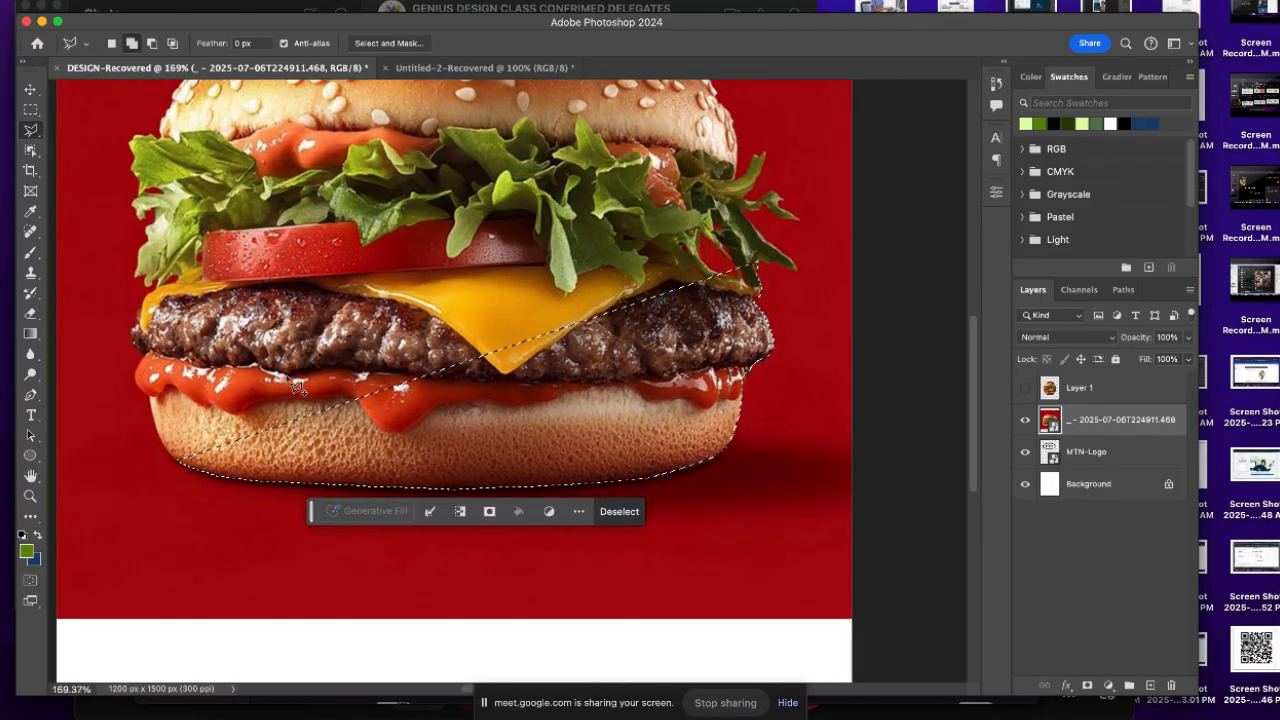
pyautogui.click(131, 46)
pyautogui.scroll(2, 264, 420)
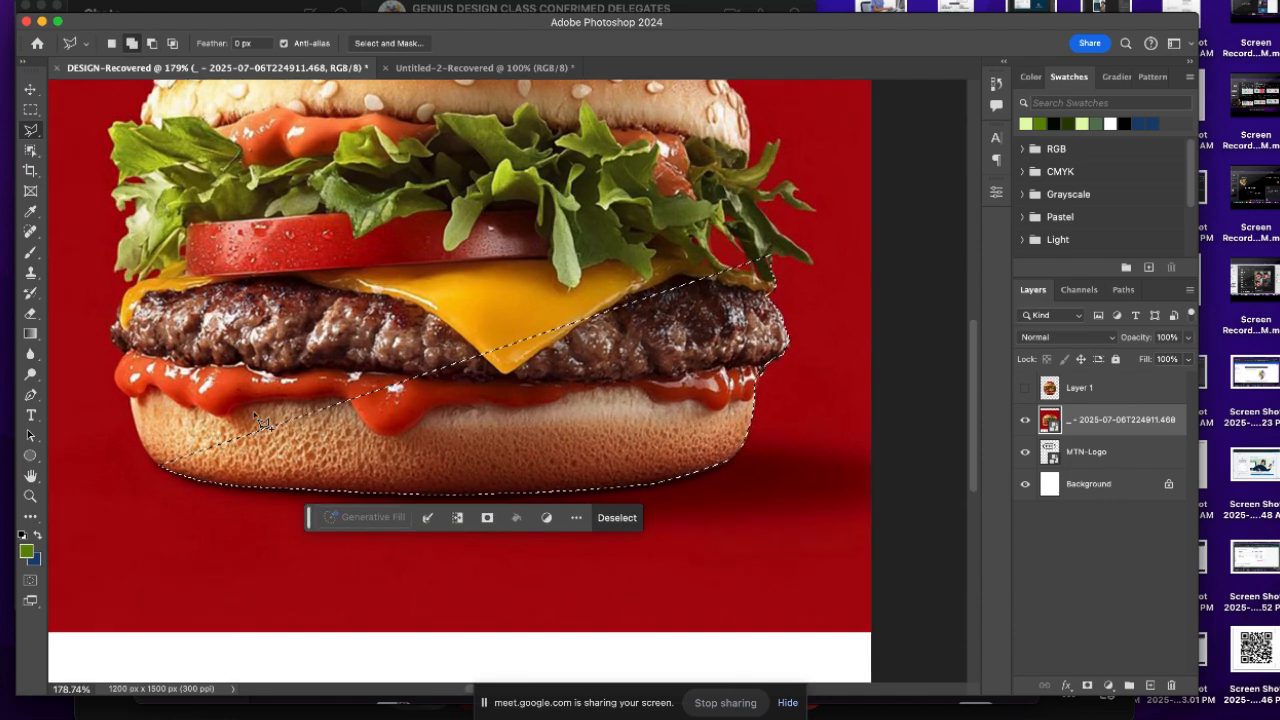
pyautogui.hscroll(-2, 264, 420)
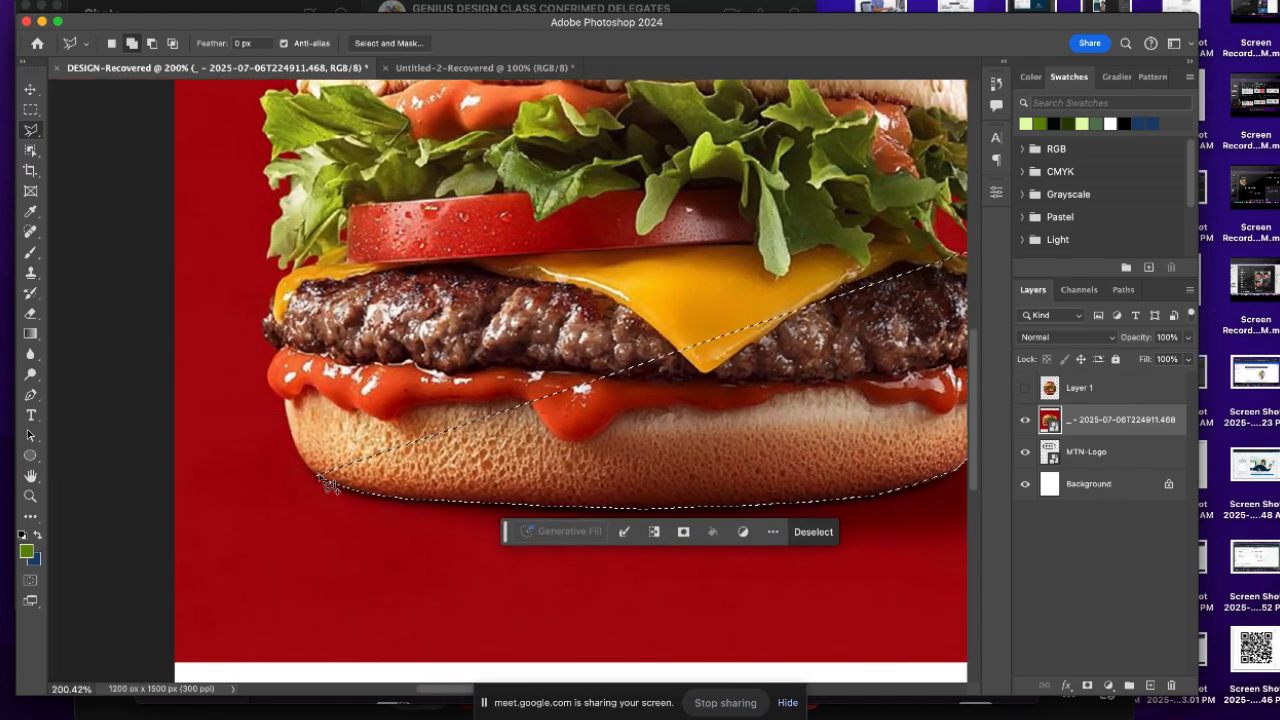
pyautogui.click(322, 481)
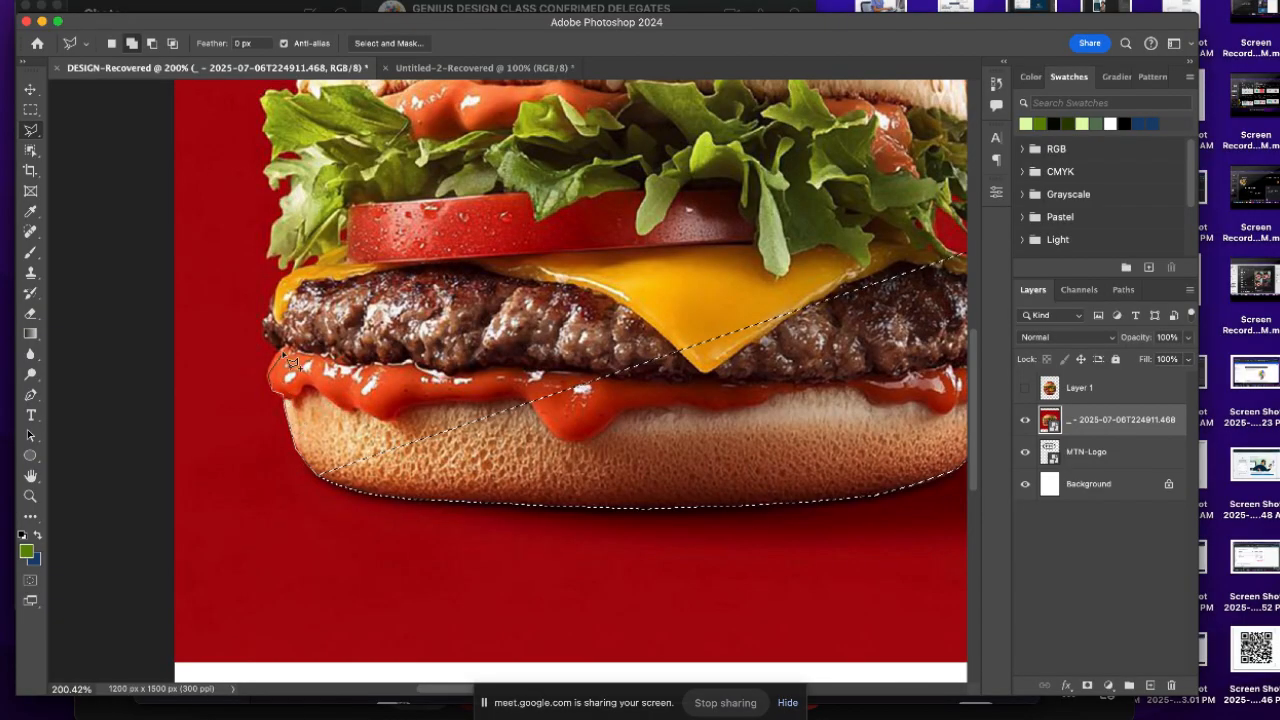
pyautogui.click(270, 246)
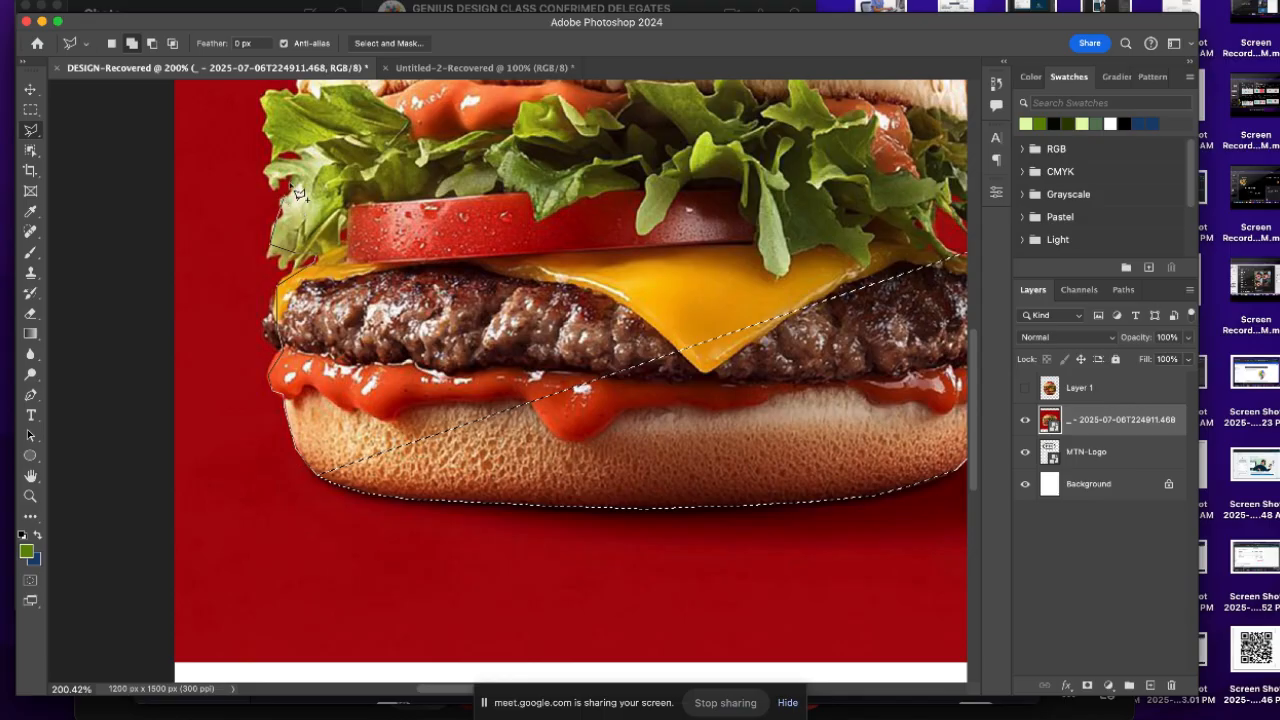
# Continue the Polygonal Lasso outline from the lettuce's left edge up and over the sesame top bun to its right shoulder
pyautogui.scroll(5, 298, 162)
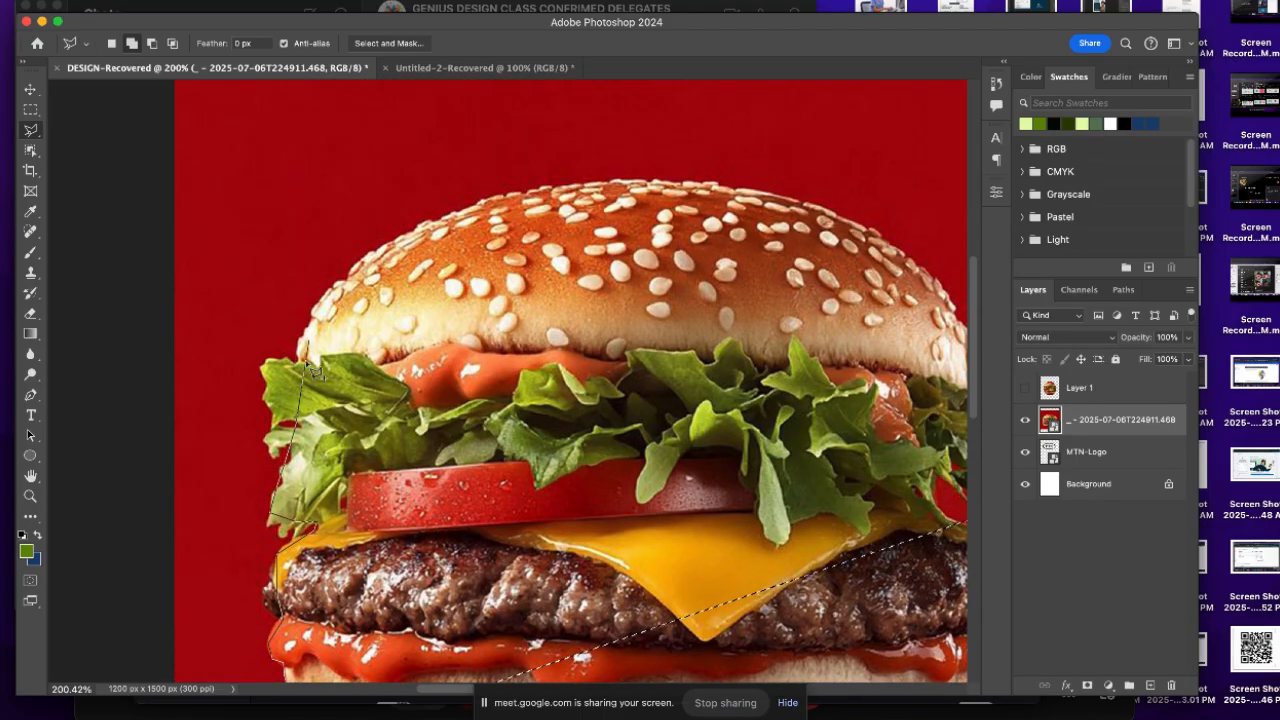
pyautogui.click(345, 281)
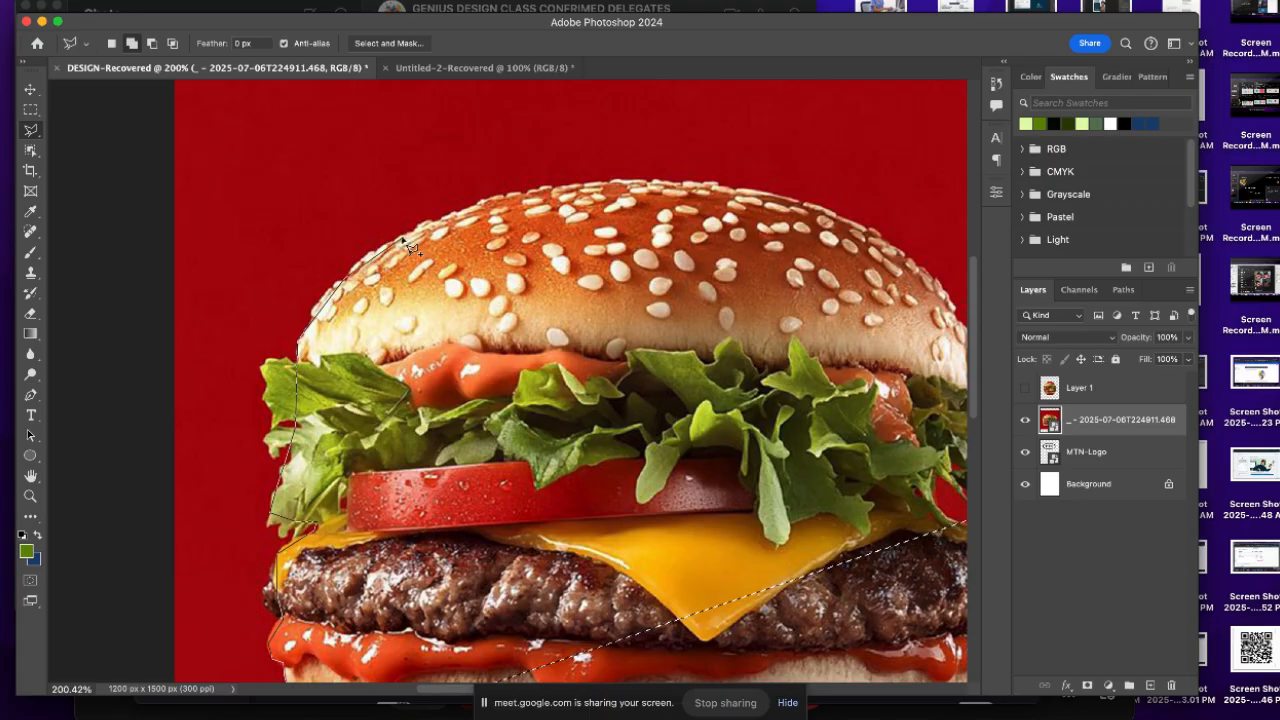
pyautogui.click(404, 240)
pyautogui.click(452, 222)
pyautogui.click(502, 202)
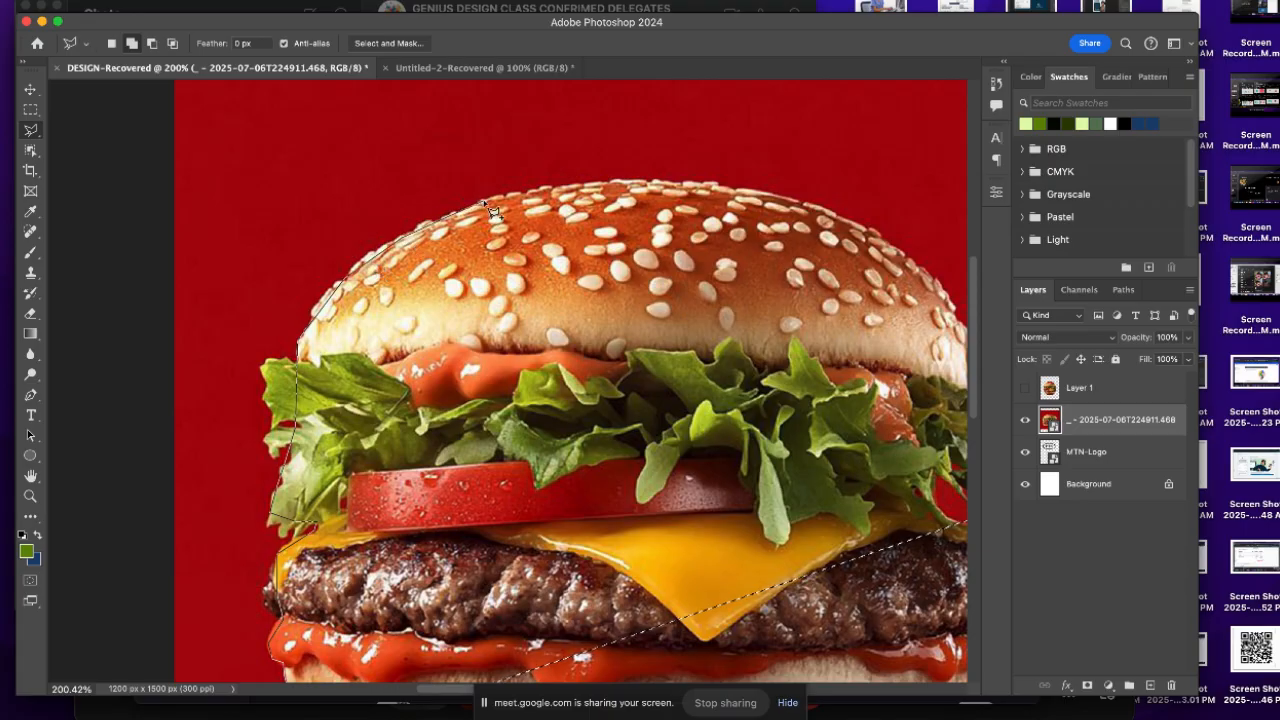
pyautogui.click(593, 186)
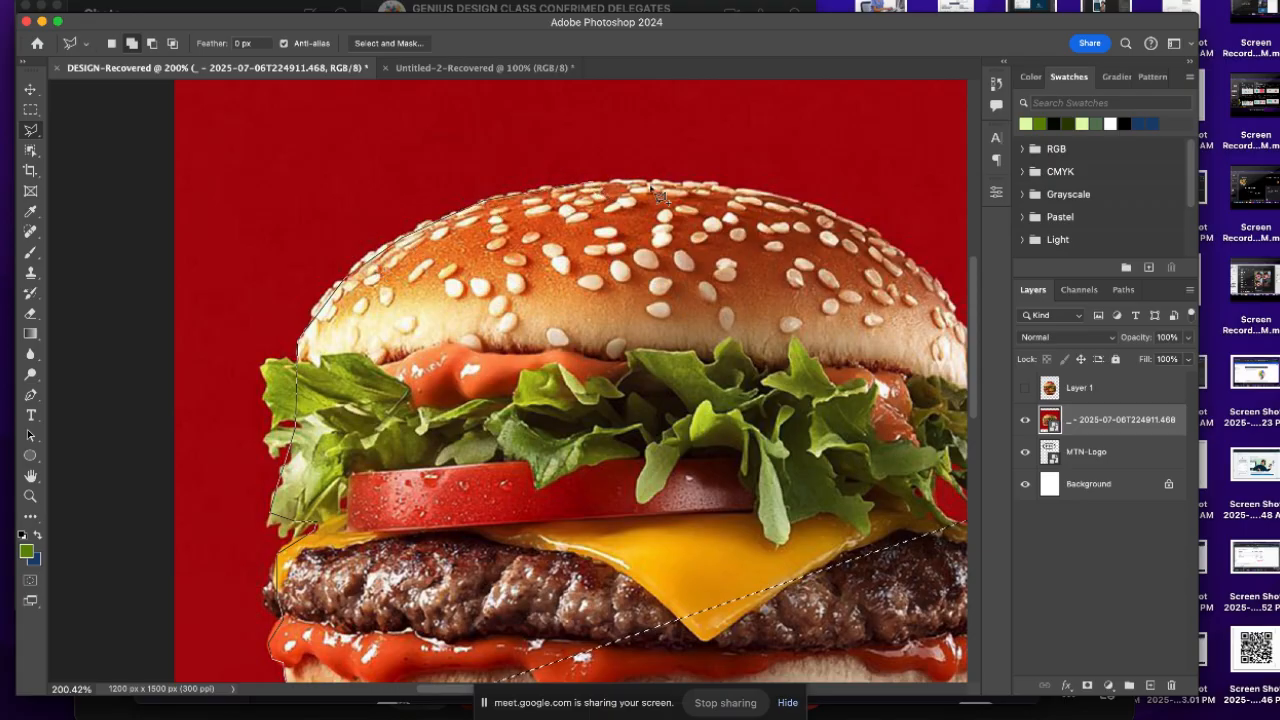
pyautogui.click(706, 184)
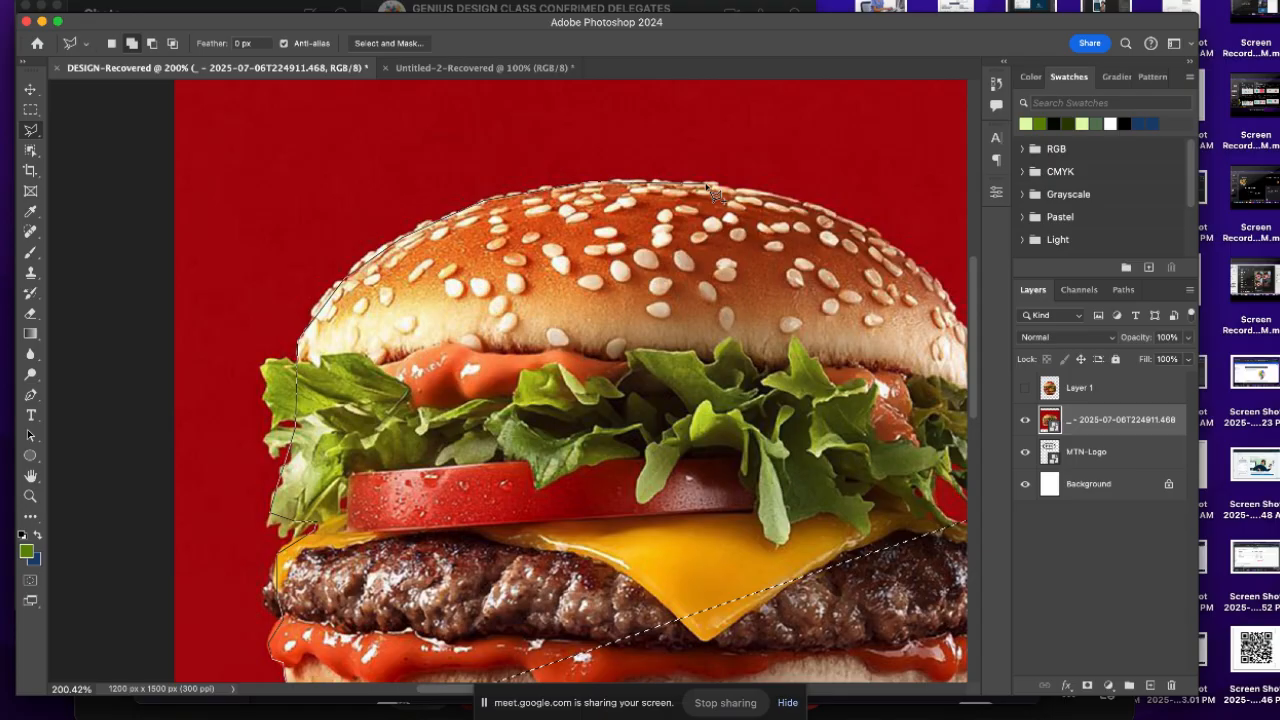
pyautogui.click(818, 209)
# Carry the outline down the burger's right side to the lettuce and close it through the bottom bun, selecting the whole burger
pyautogui.hscroll(4, 976, 367)
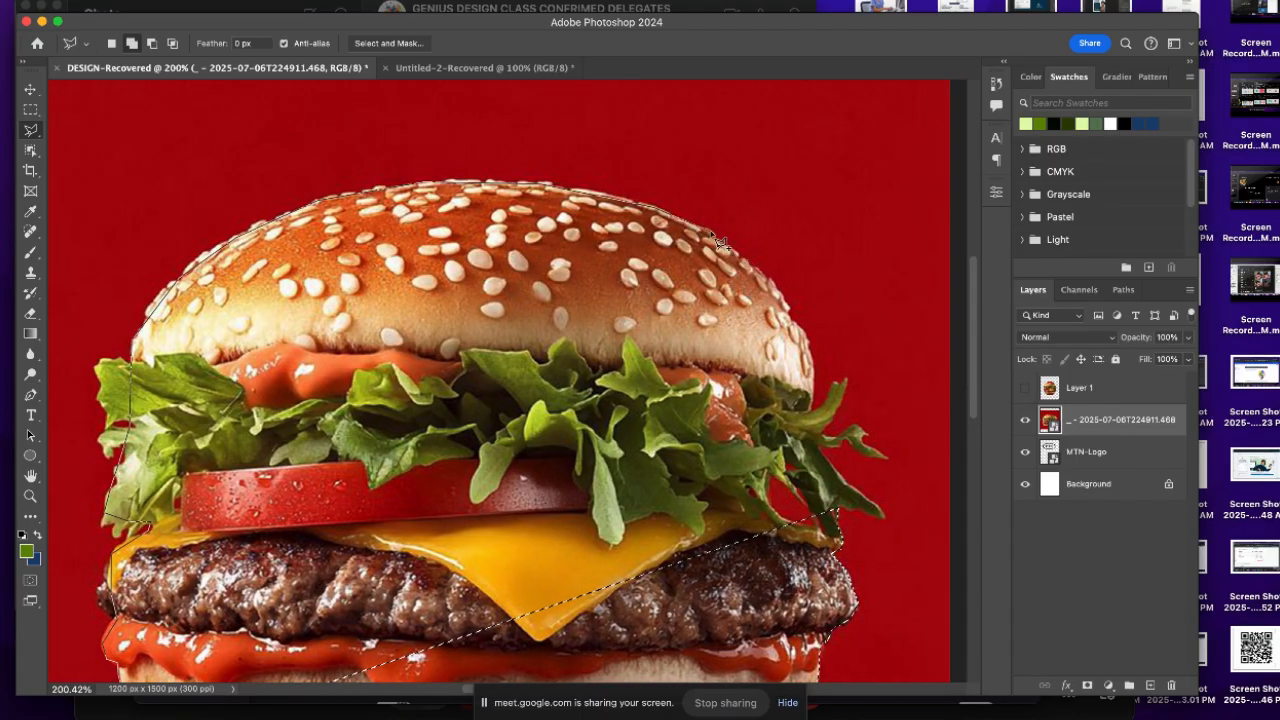
pyautogui.click(769, 285)
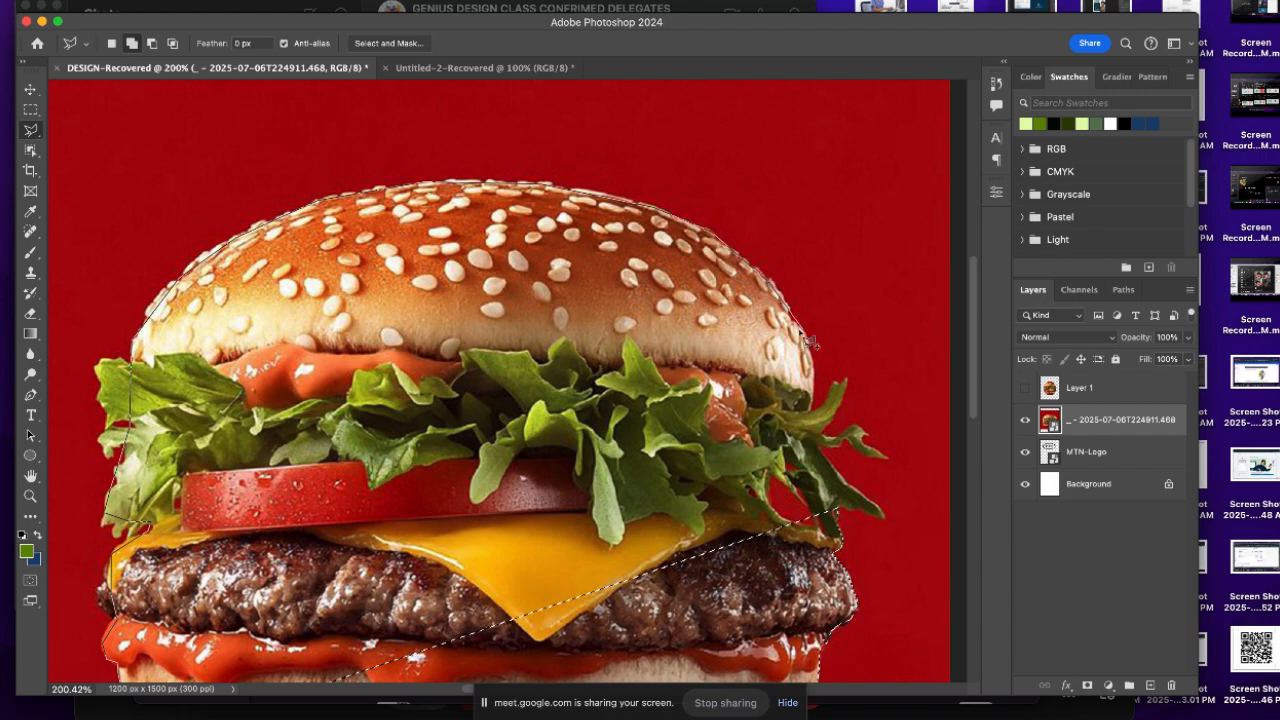
pyautogui.click(795, 324)
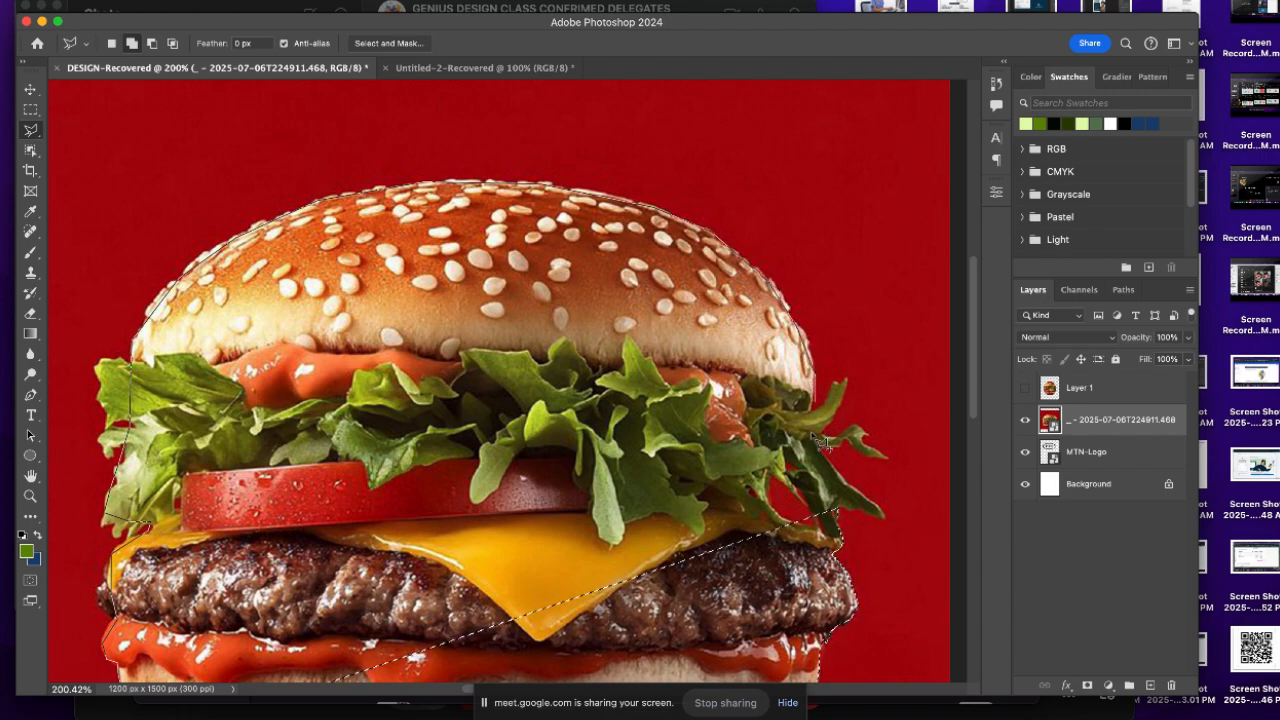
pyautogui.click(838, 513)
pyautogui.scroll(-5, 617, 675)
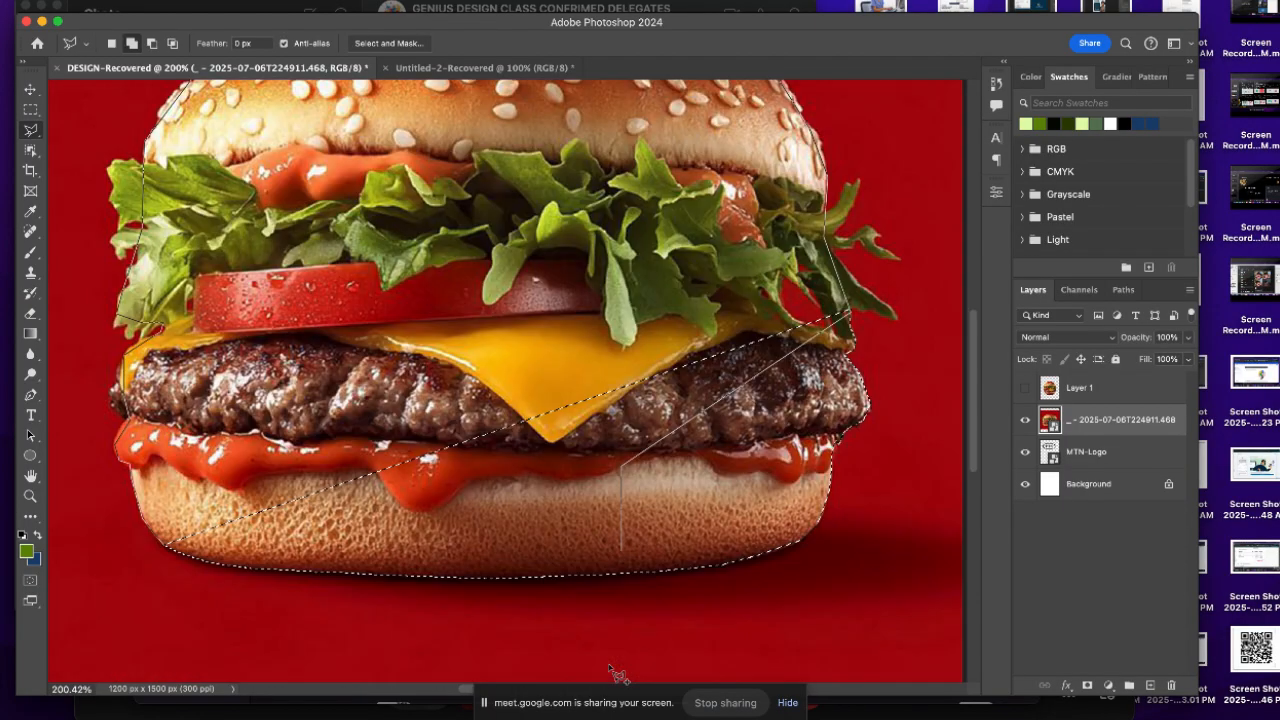
pyautogui.click(620, 465)
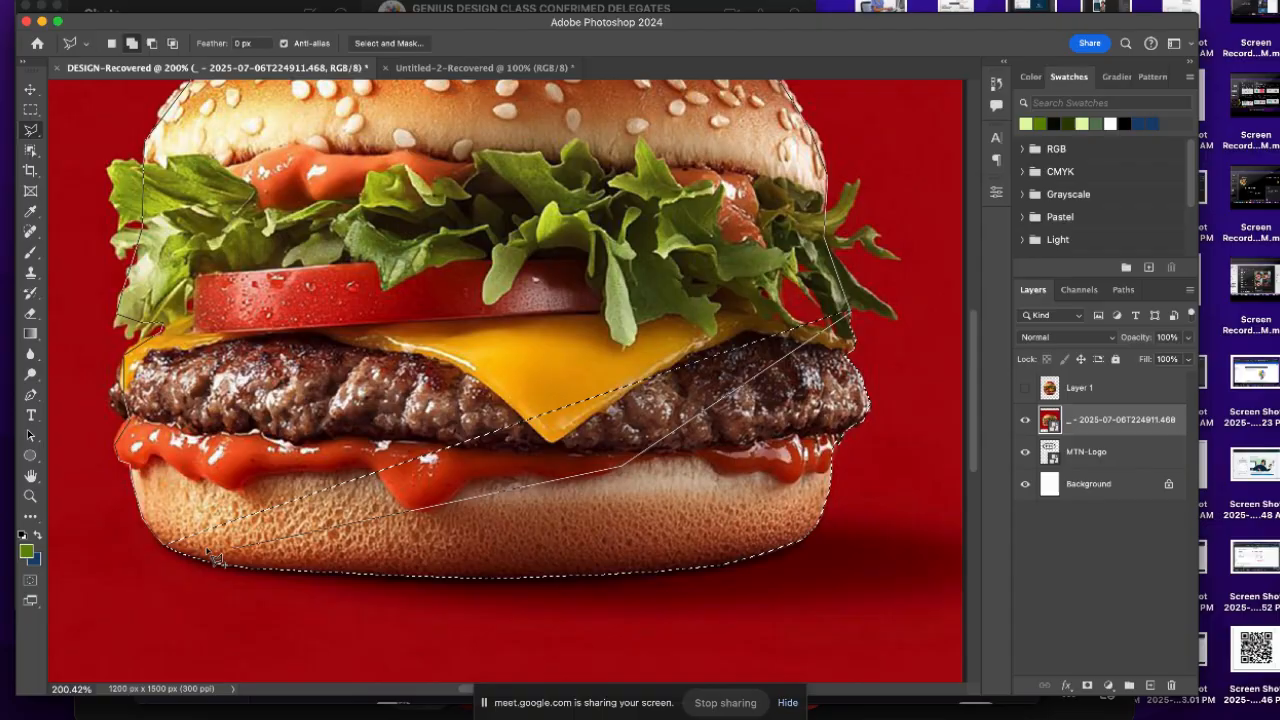
pyautogui.click(166, 548)
pyautogui.scroll(-1, 350, 490)
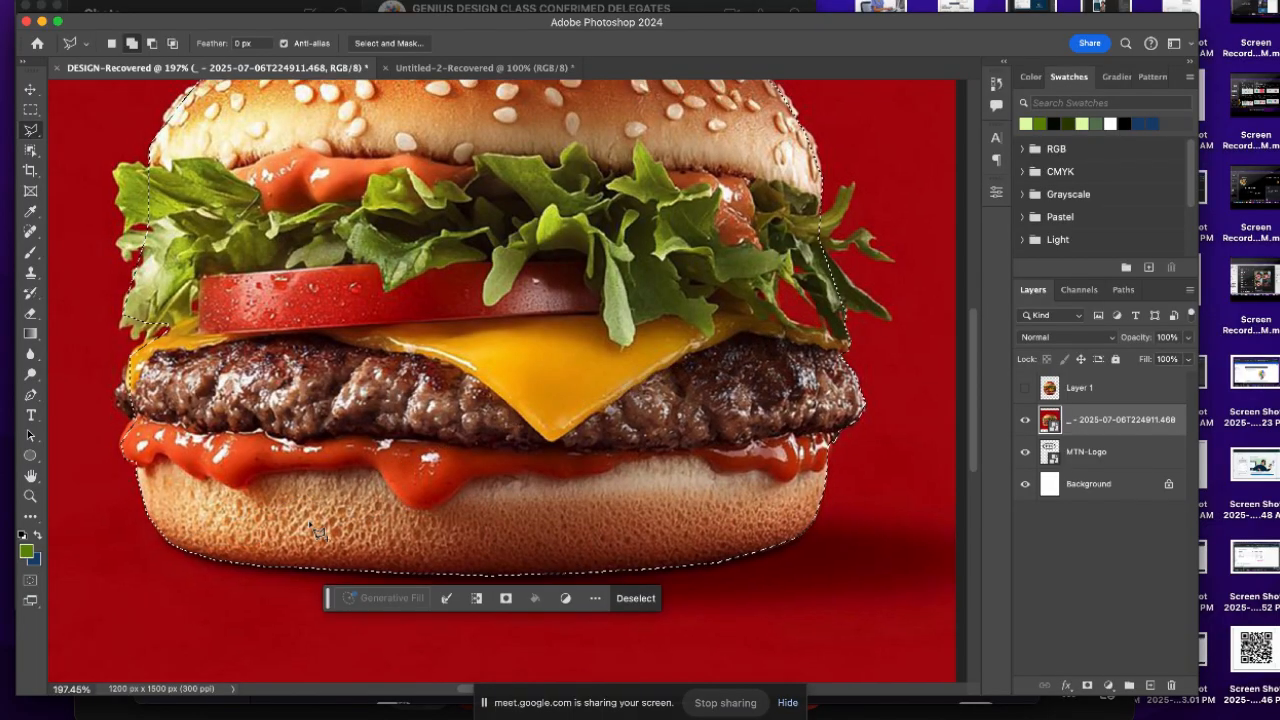
pyautogui.scroll(-5, 383, 405)
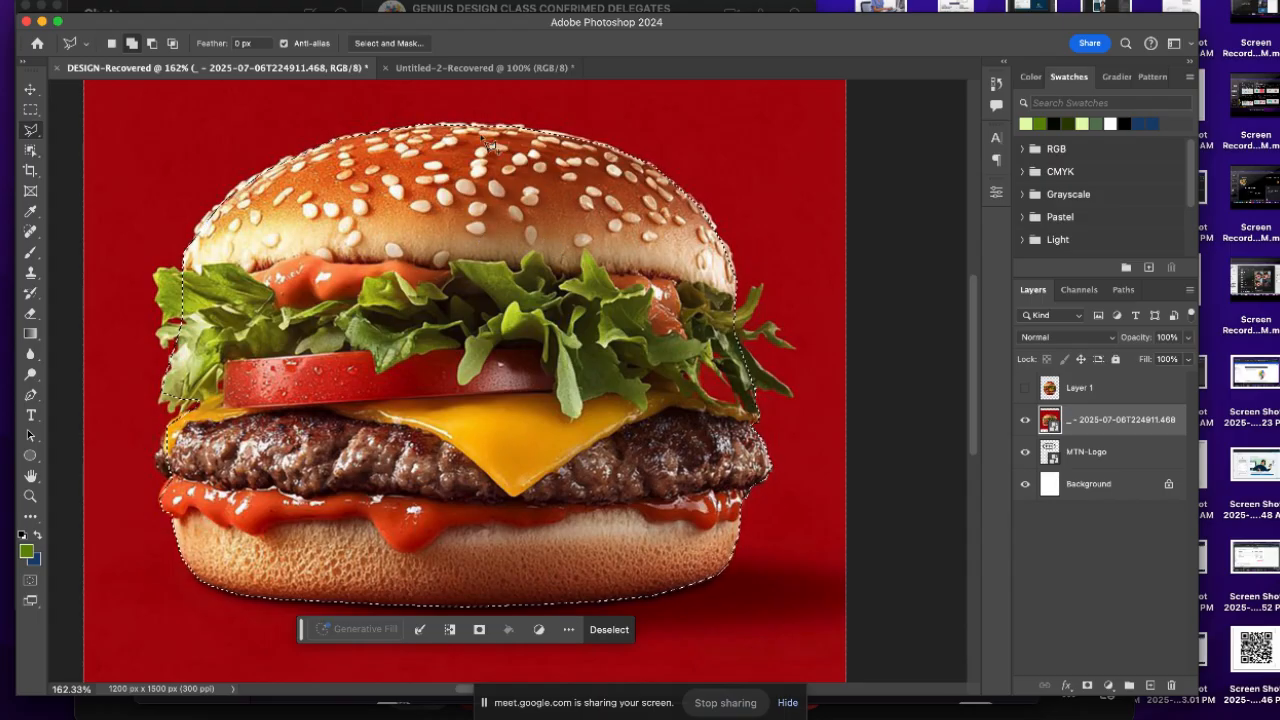
# Refine the selection in Select and Mask with a 2.7 px feather and decontaminated colors, output to a new layer with layer mask
pyautogui.click(377, 46)
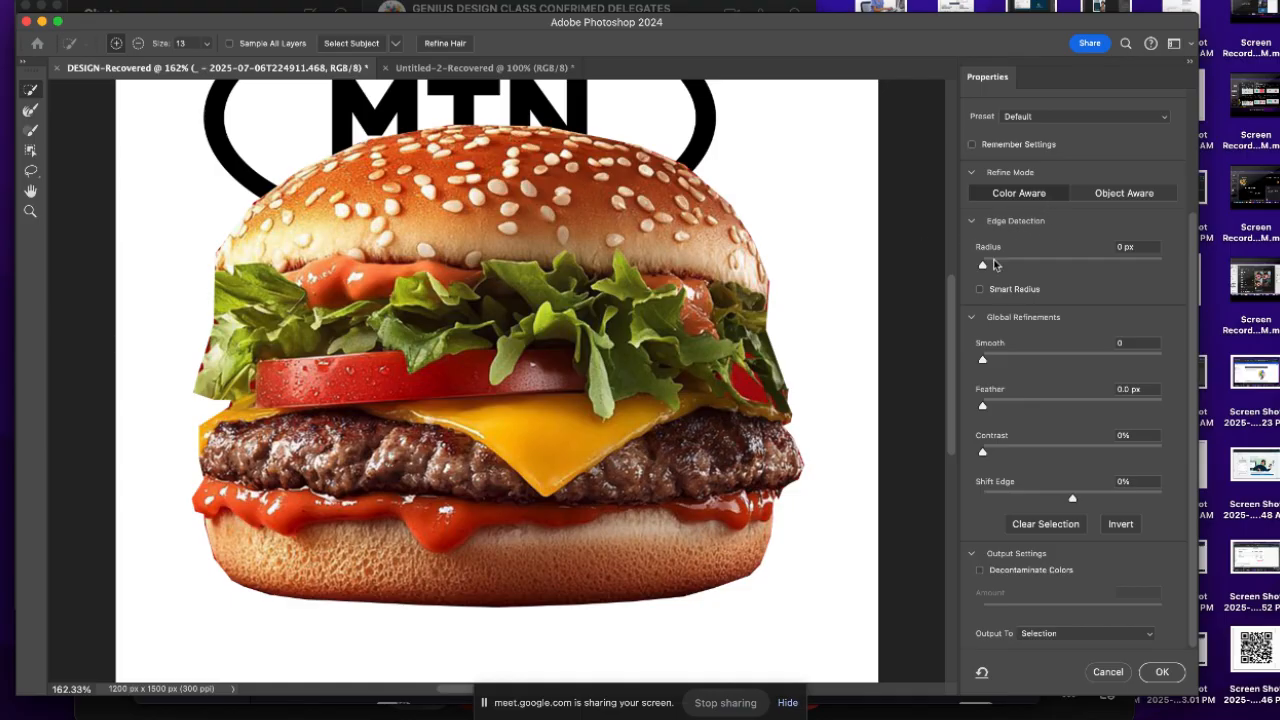
pyautogui.scroll(5, 993, 266)
pyautogui.scroll(-5, 993, 266)
pyautogui.scroll(3, 993, 266)
pyautogui.scroll(-3, 993, 266)
pyautogui.click(995, 405)
pyautogui.moveTo(995, 405); pyautogui.dragTo(1008, 405)
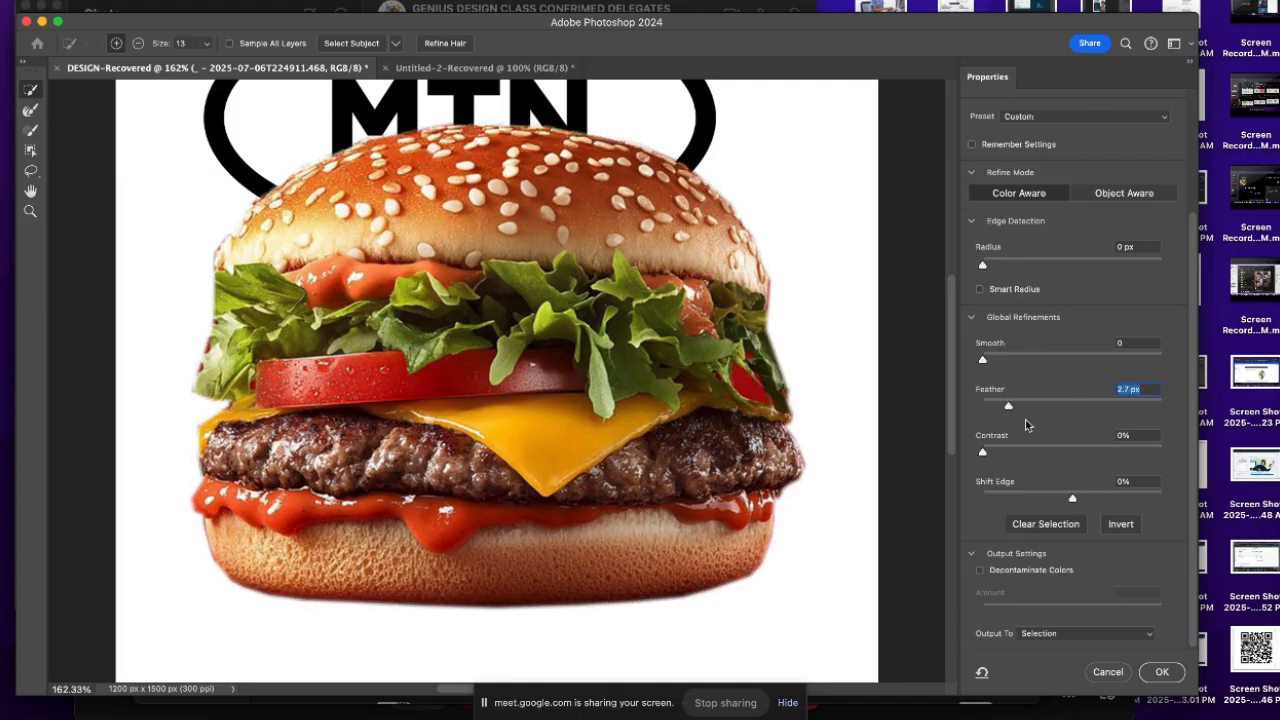
pyautogui.click(1007, 573)
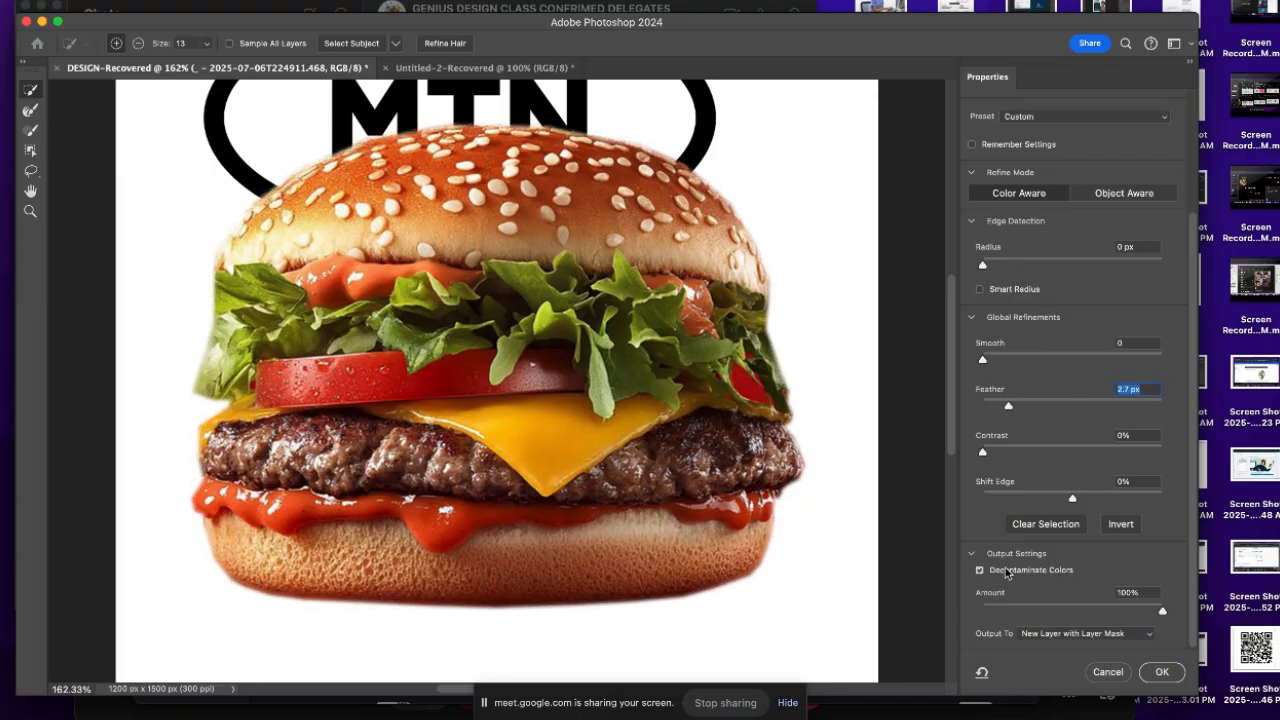
pyautogui.click(1158, 672)
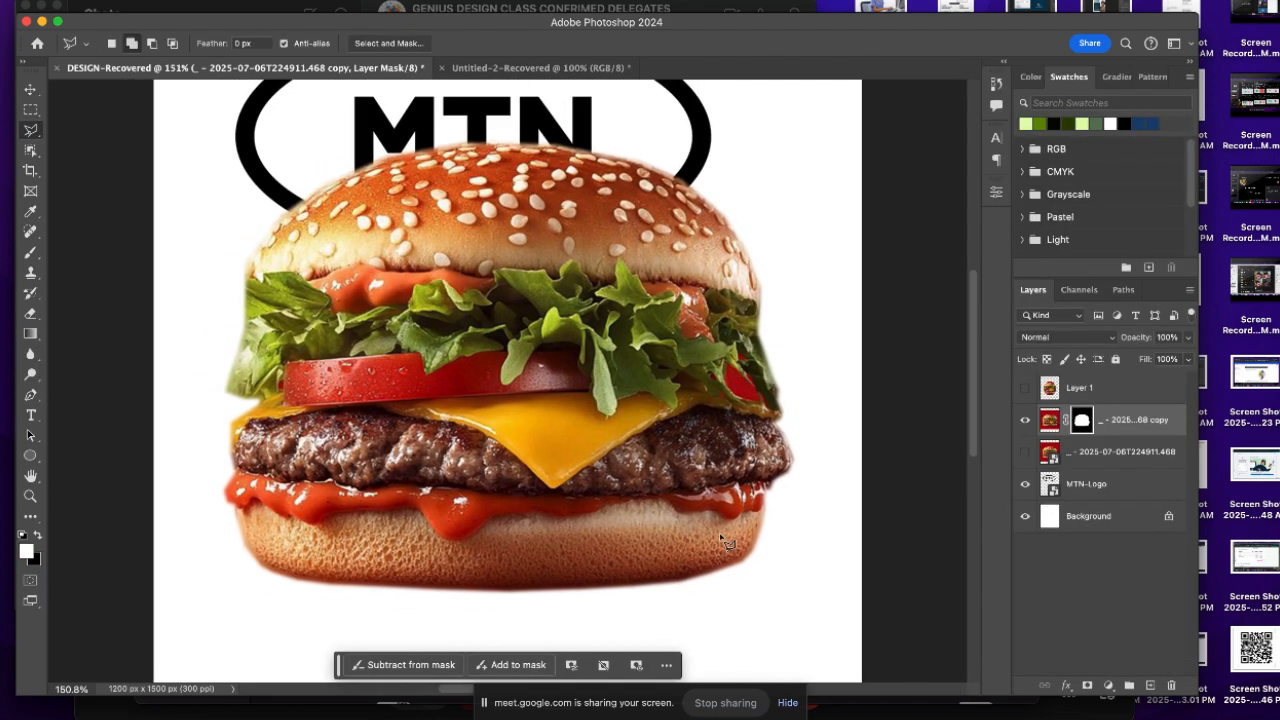
# Scale down the cut-out burger with the Move Tool so it sits below the MTN logo
pyautogui.scroll(-2, 720, 537)
pyautogui.click(36, 89)
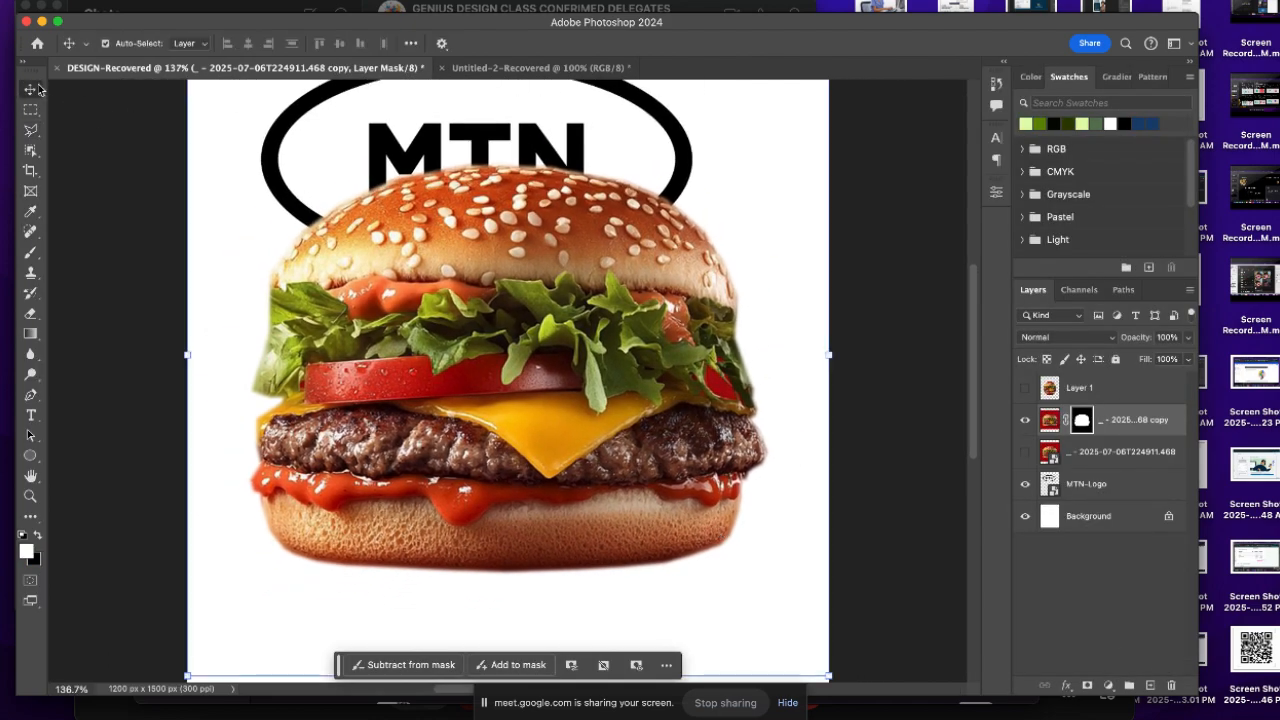
pyautogui.scroll(-3, 371, 224)
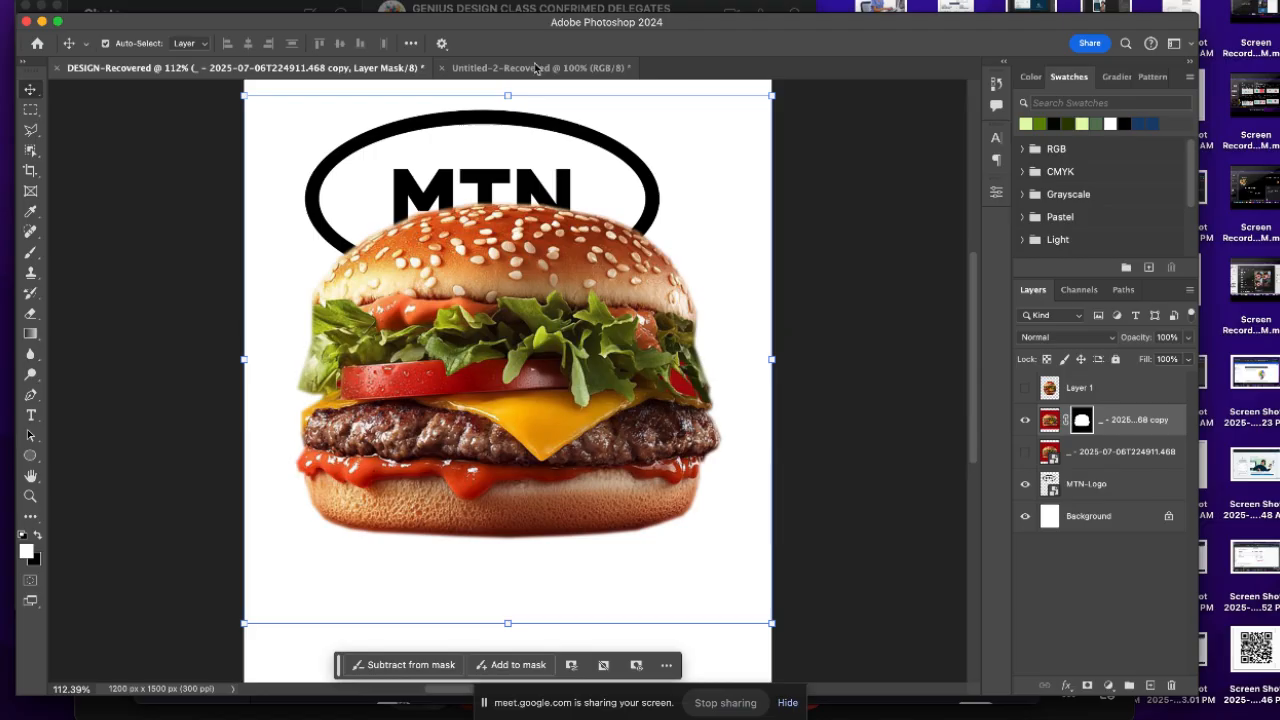
pyautogui.moveTo(509, 91); pyautogui.dragTo(490, 216)
pyautogui.moveTo(510, 409); pyautogui.dragTo(509, 397)
pyautogui.click(809, 44)
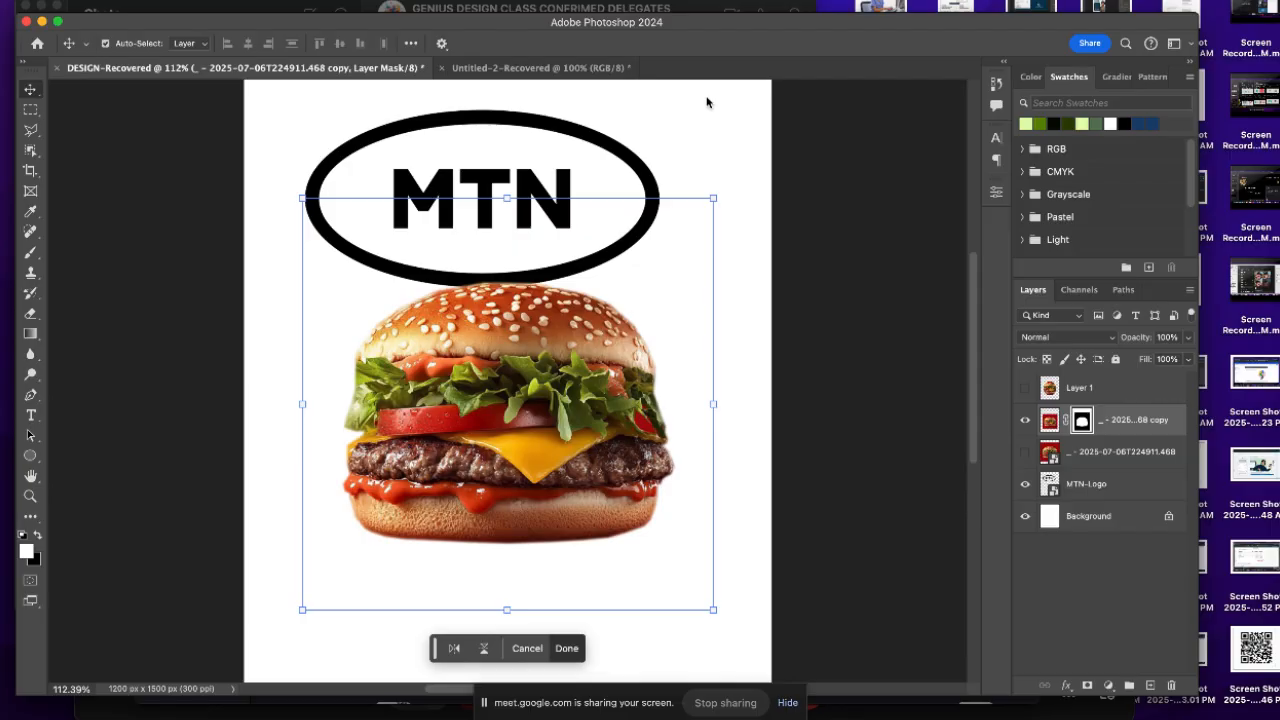
# Center the MTN logo horizontally above the burger and nudge the burger up slightly toward it
pyautogui.click(485, 122)
pyautogui.moveTo(521, 117)
pyautogui.mouseDown()
pyautogui.moveTo(528, 86)
pyautogui.moveTo(512, 116)
pyautogui.mouseUp()
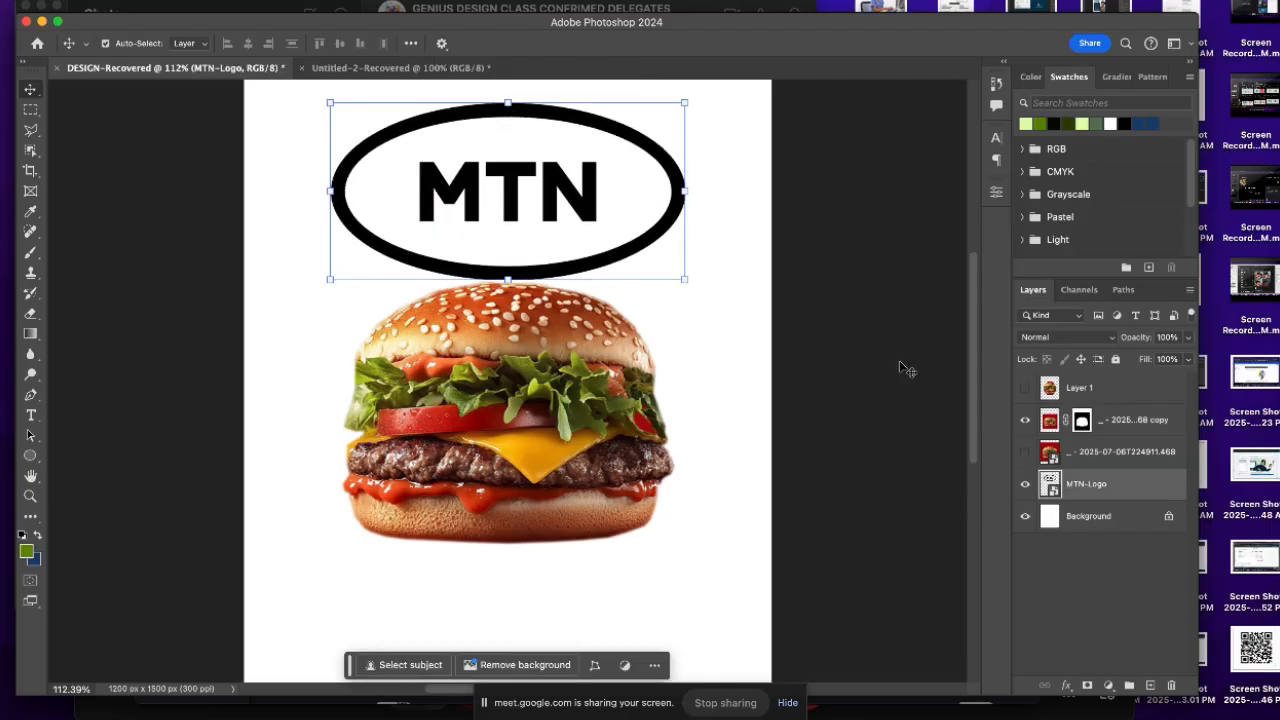
pyautogui.click(440, 446)
pyautogui.scroll(-3, 530, 450)
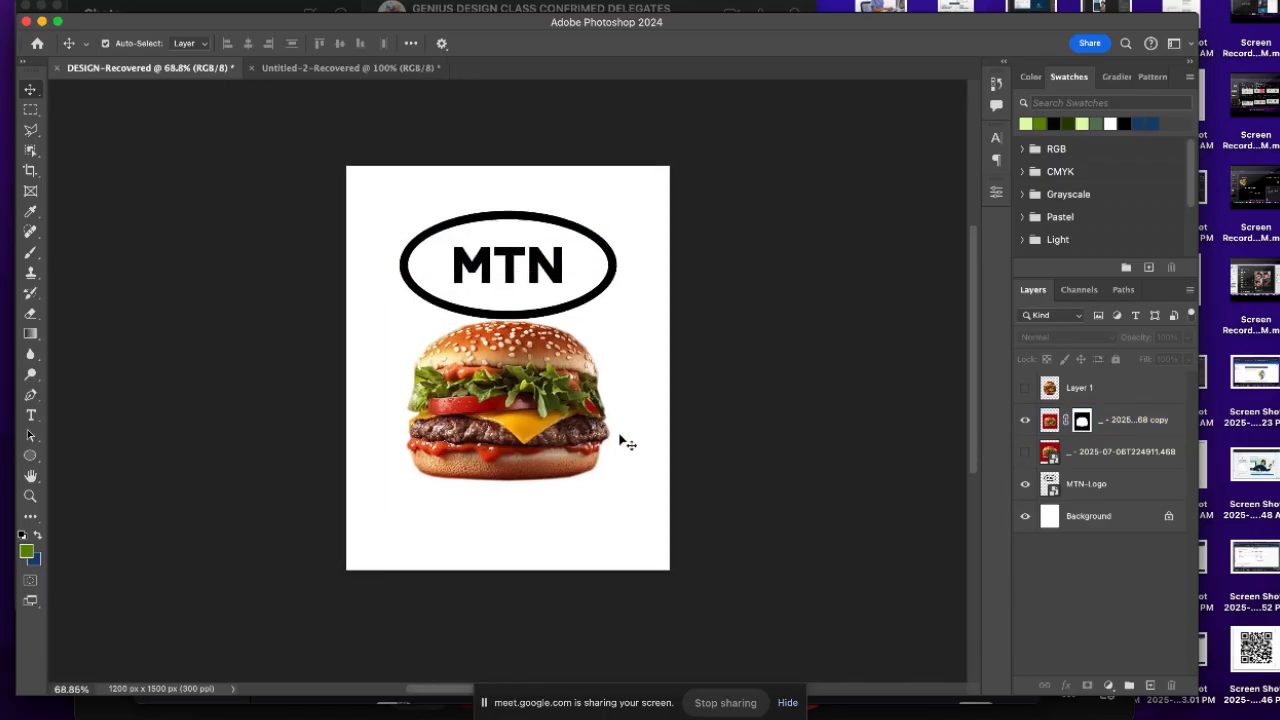
pyautogui.moveTo(548, 436); pyautogui.dragTo(548, 430)
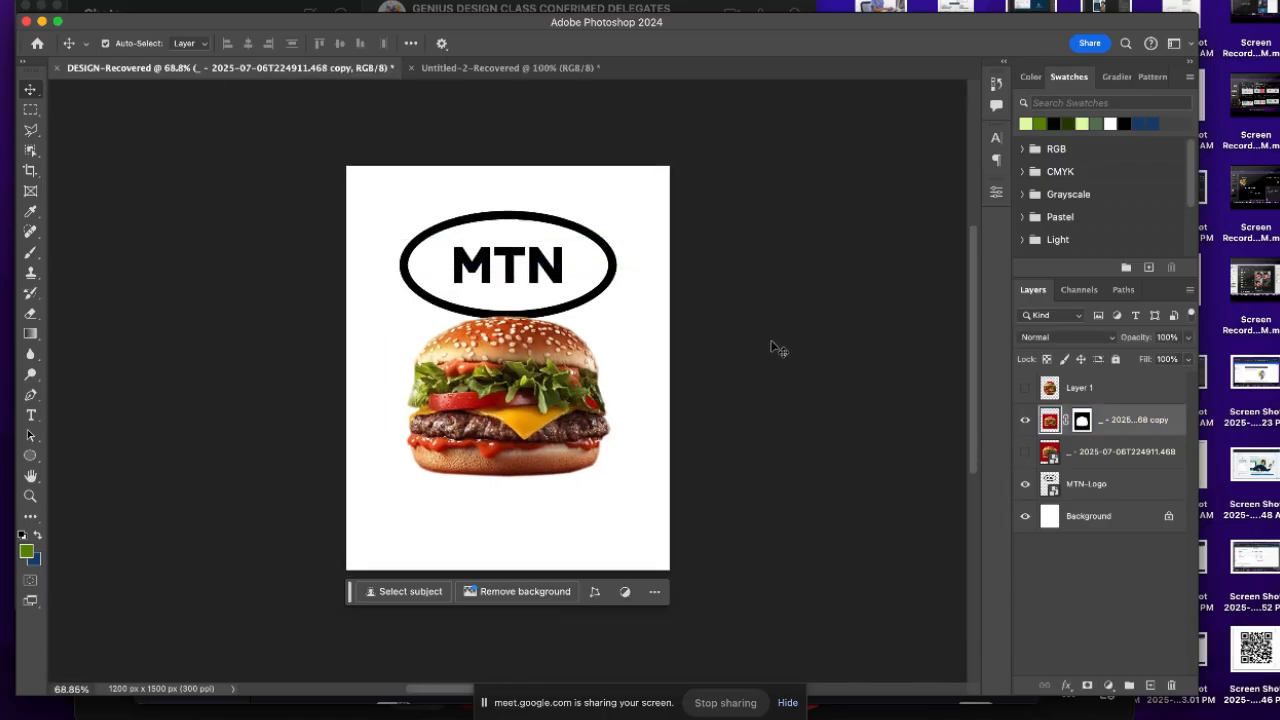
# Hide the MTN-Logo layer and move the cut-out burger up toward the middle of the page
pyautogui.click(475, 217)
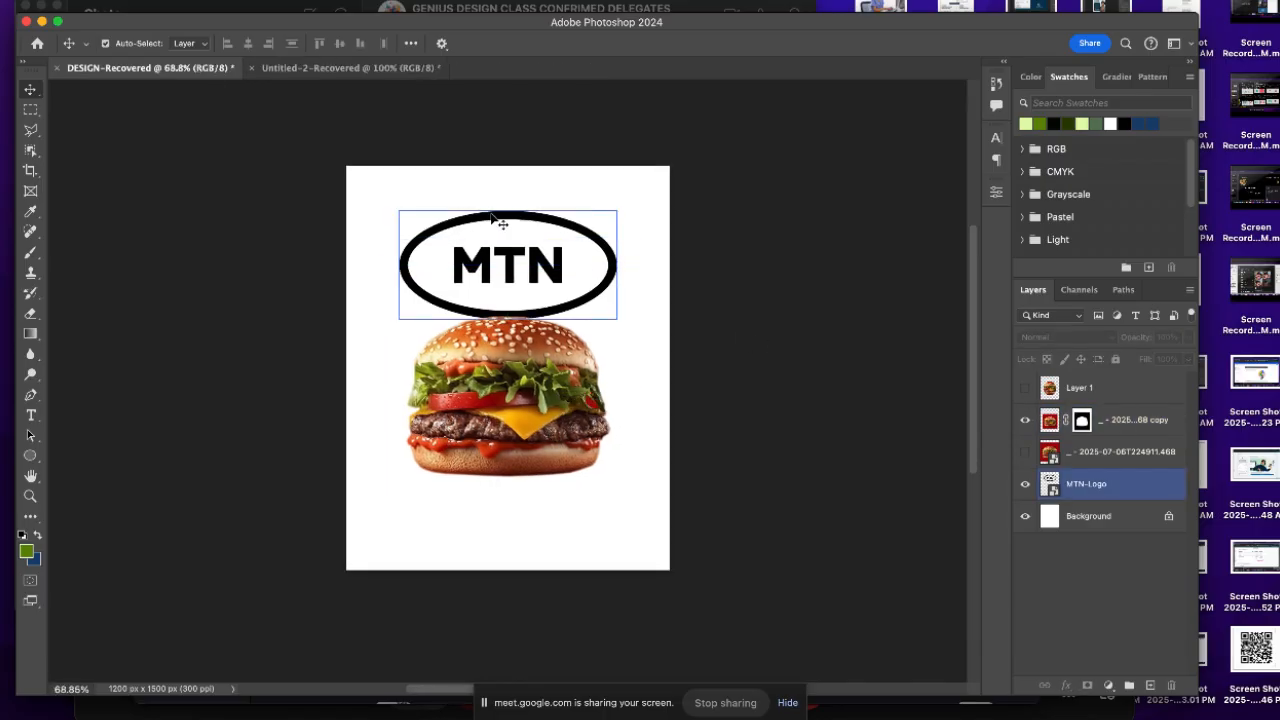
pyautogui.click(1024, 484)
pyautogui.click(540, 357)
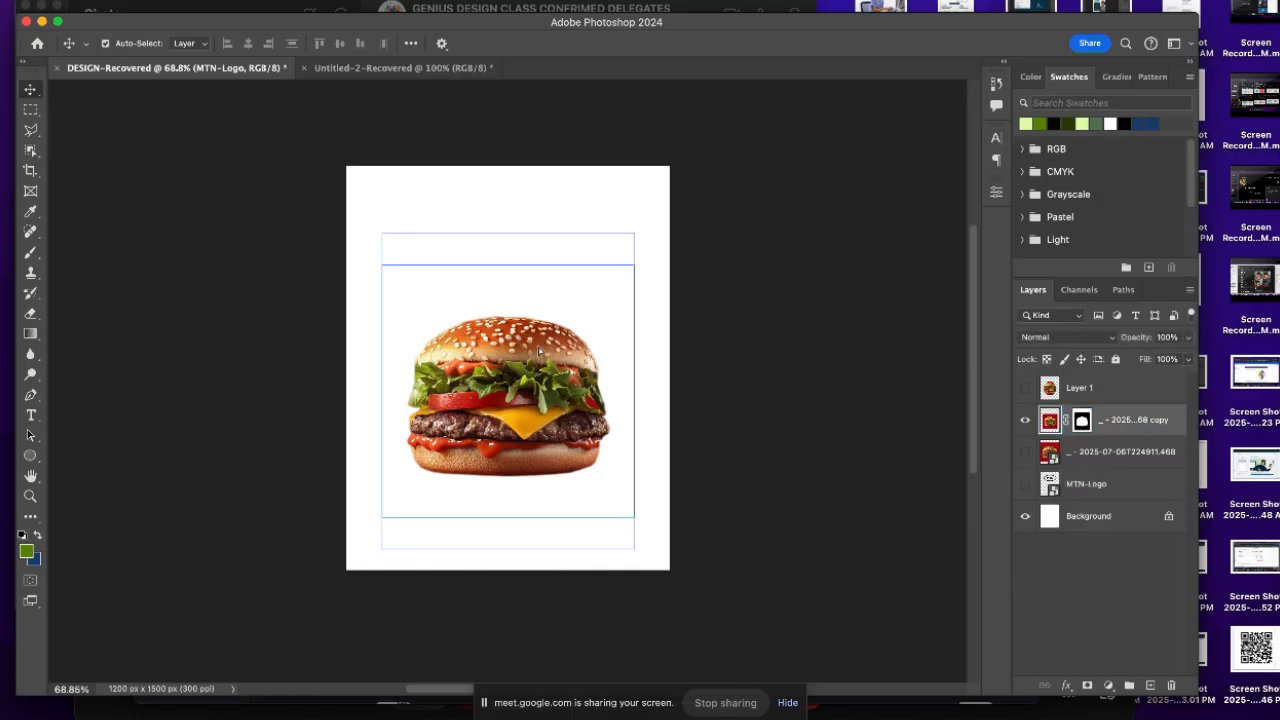
pyautogui.moveTo(540, 357); pyautogui.dragTo(540, 327)
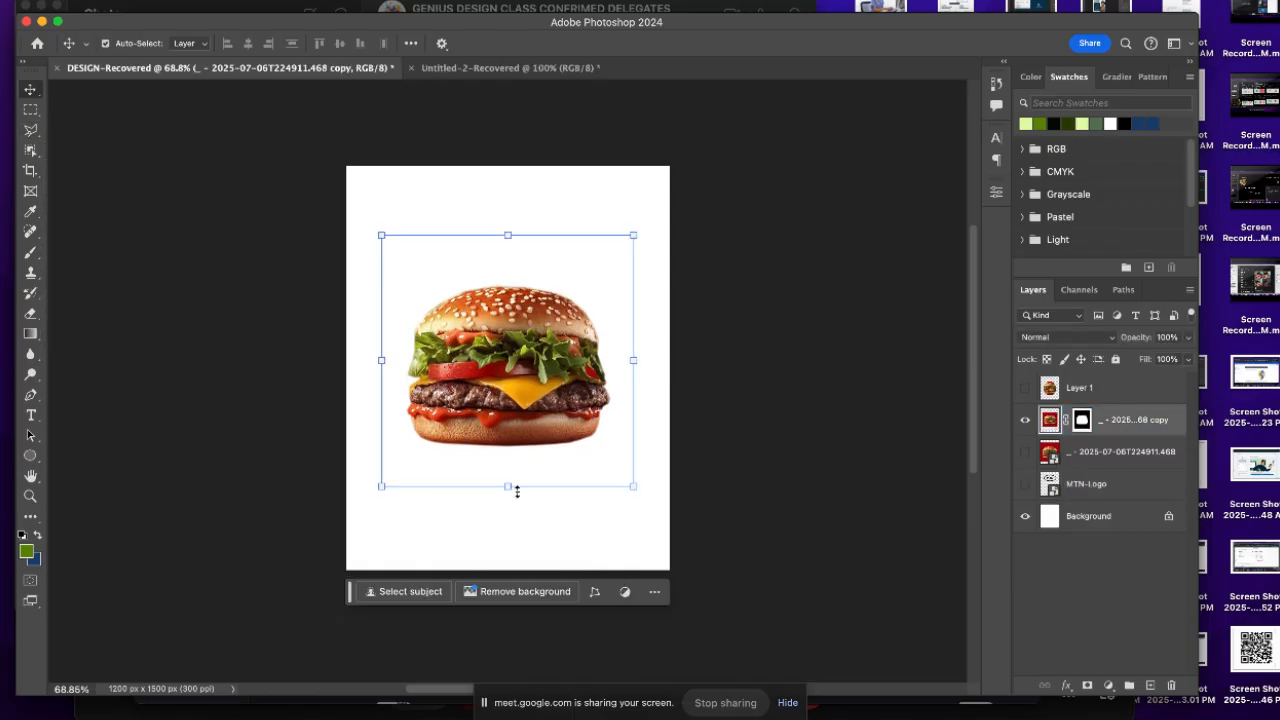
# Undo the cut-out and layout changes back to the placed burger image on its red background, and clear the remaining selection
pyautogui.press('super+z')
pyautogui.press('super+z')
pyautogui.press('super+z')
pyautogui.press('super+z')
pyautogui.press('super+z')
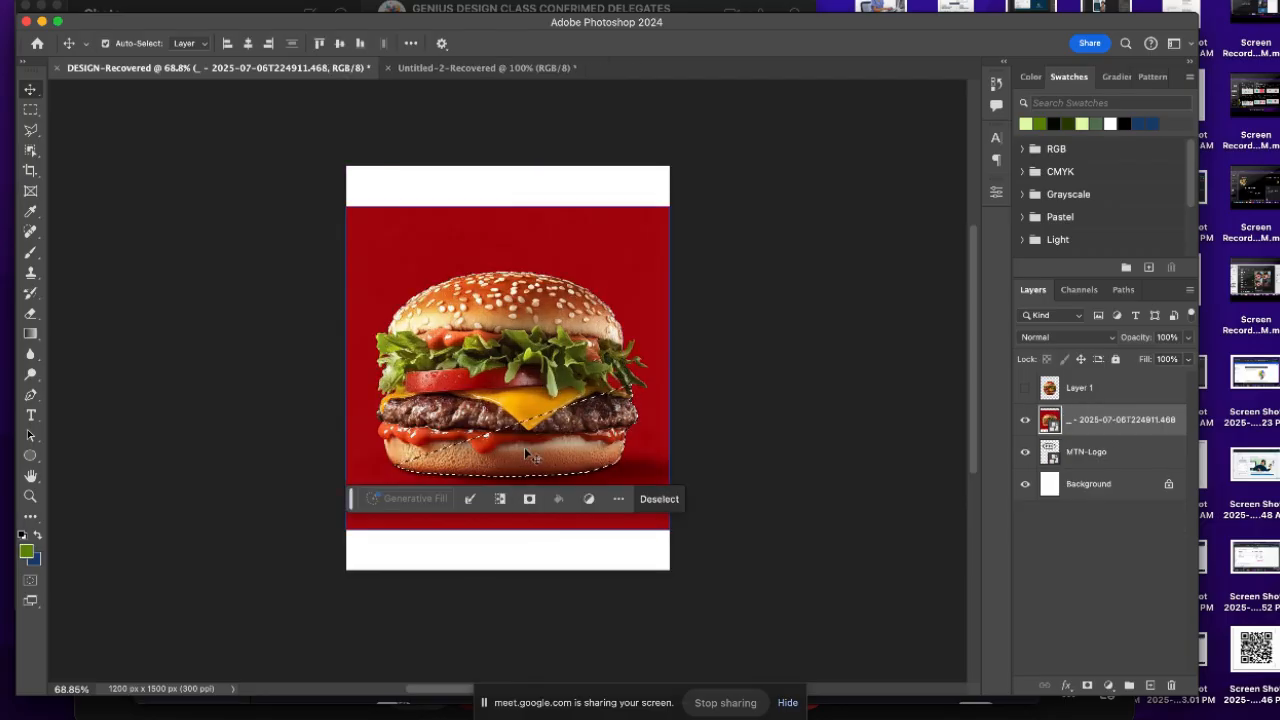
pyautogui.press('super+d')
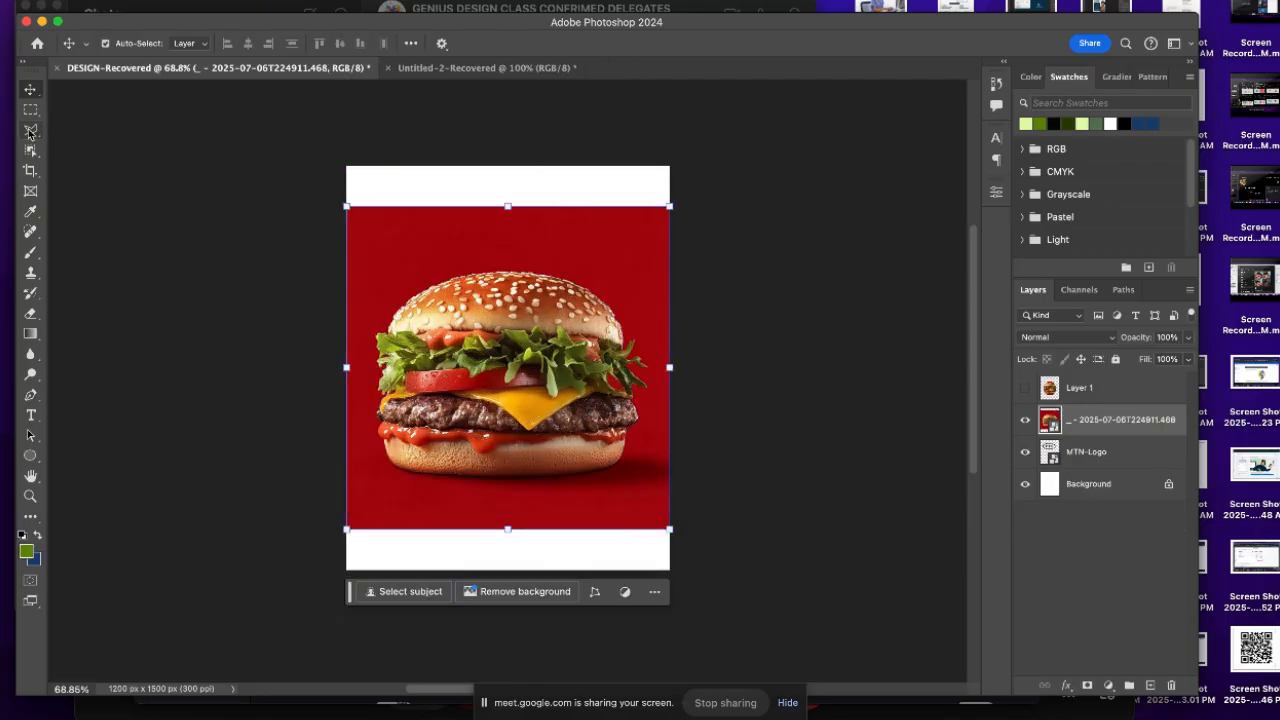
# Switch to the Magnetic Lasso Tool and try a short trace on the red background above the top bun, discarding it
pyautogui.click(30, 130)
pyautogui.click(88, 160)
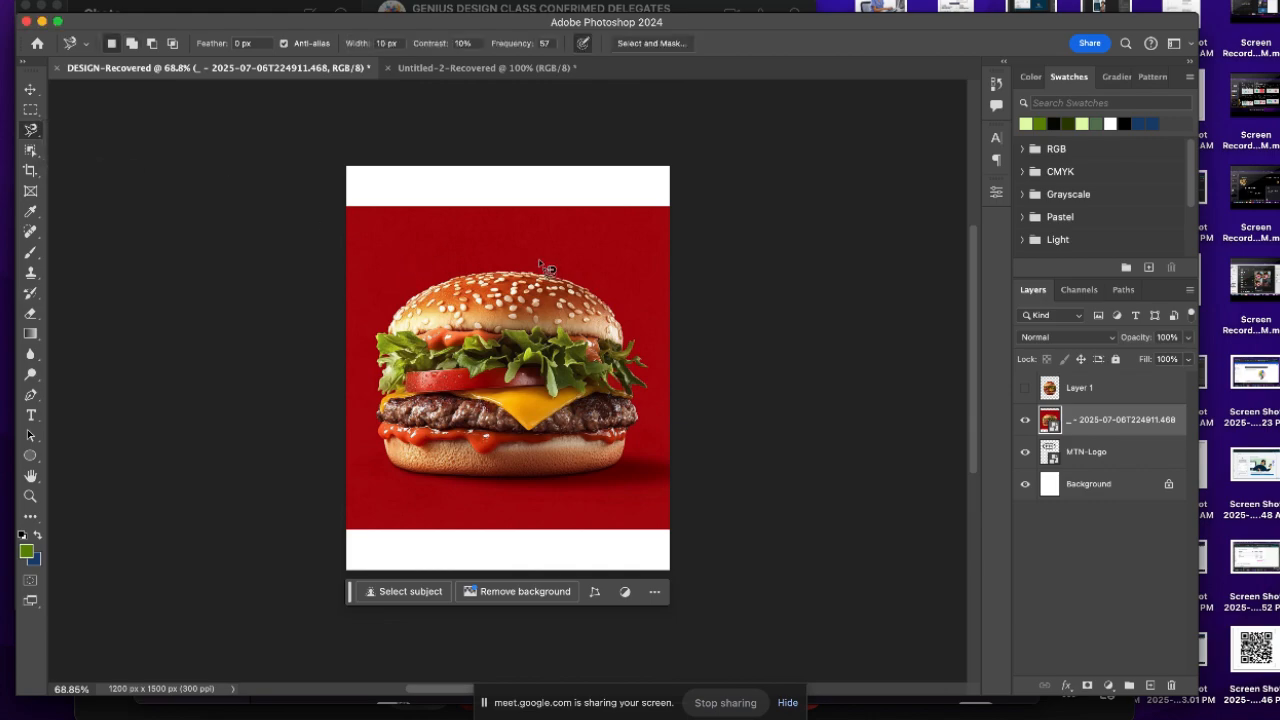
pyautogui.click(439, 237)
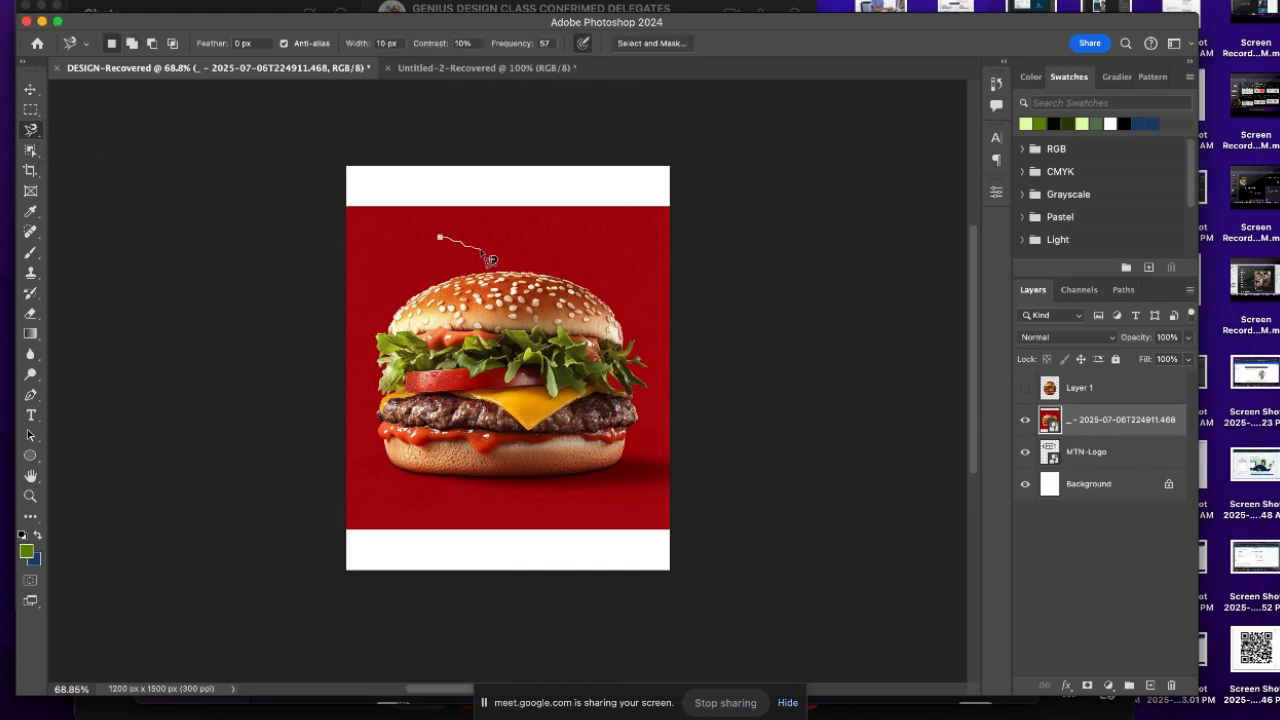
pyautogui.press('Escape')
# Start a Magnetic Lasso trace at the bottom bun's lower-left edge and follow its underside around to the sauce on the burger's right side
pyautogui.press('super+equal')
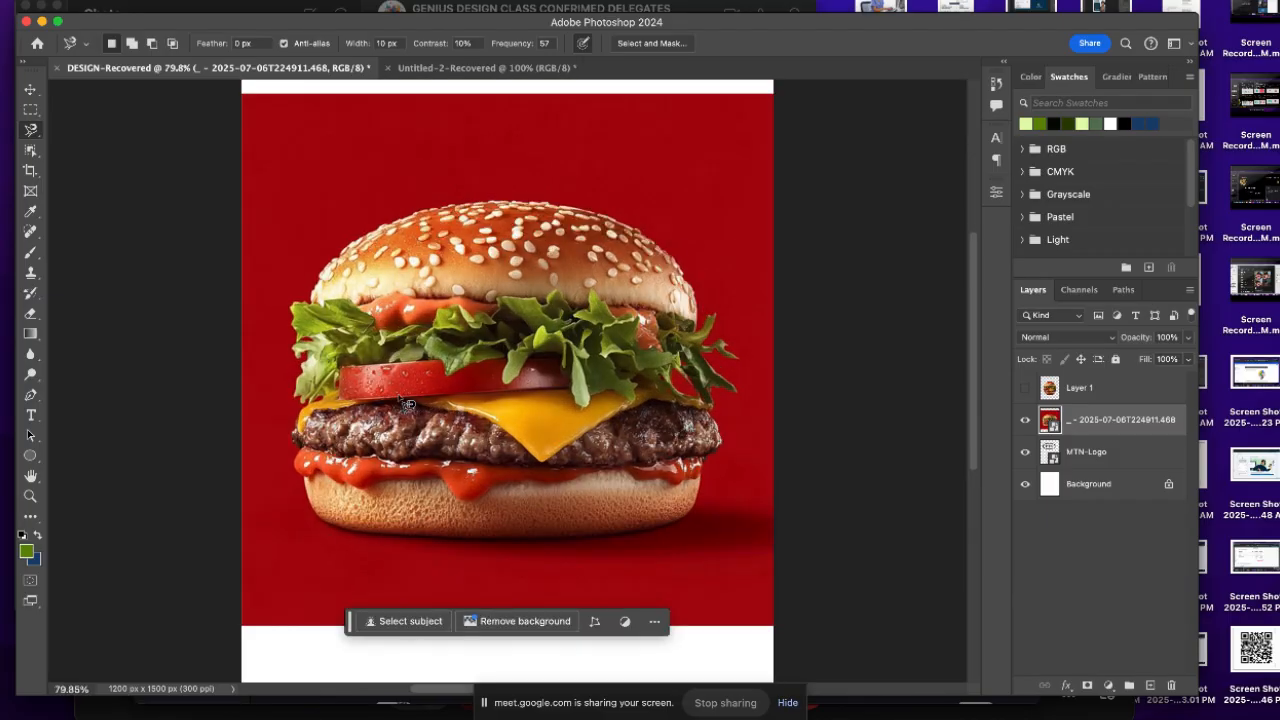
pyautogui.press('super+equal')
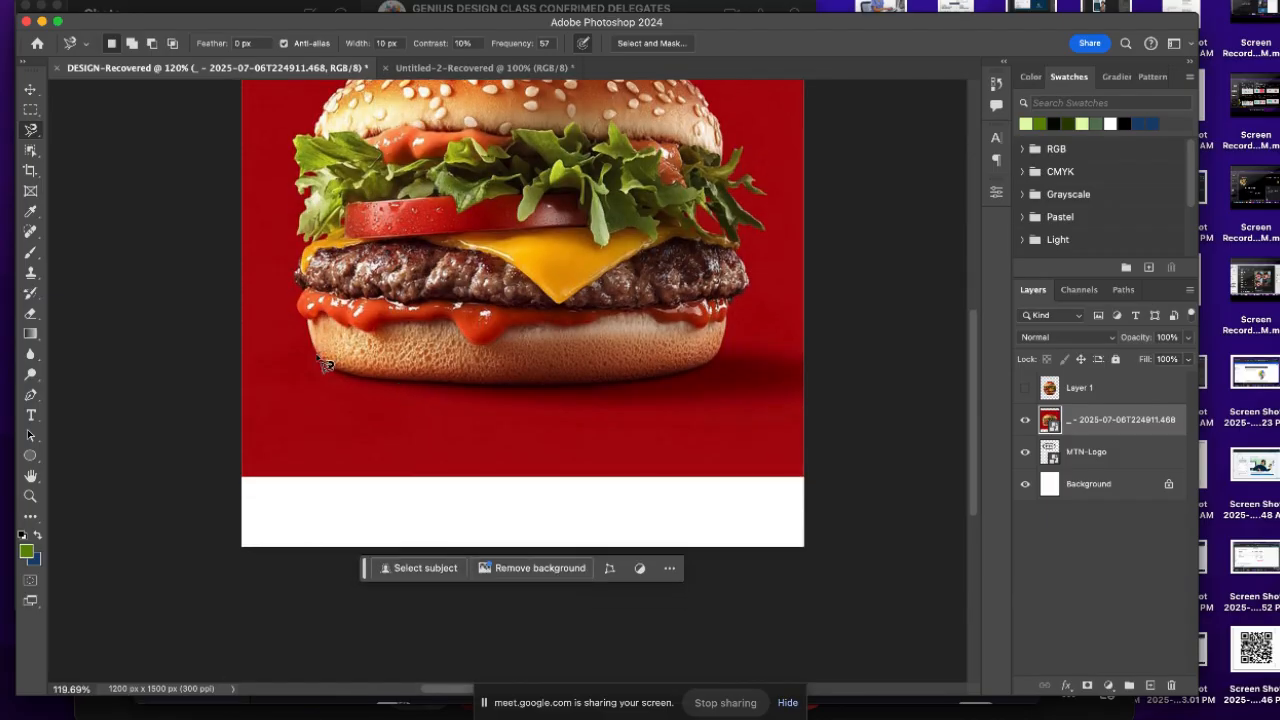
pyautogui.press('super+equal')
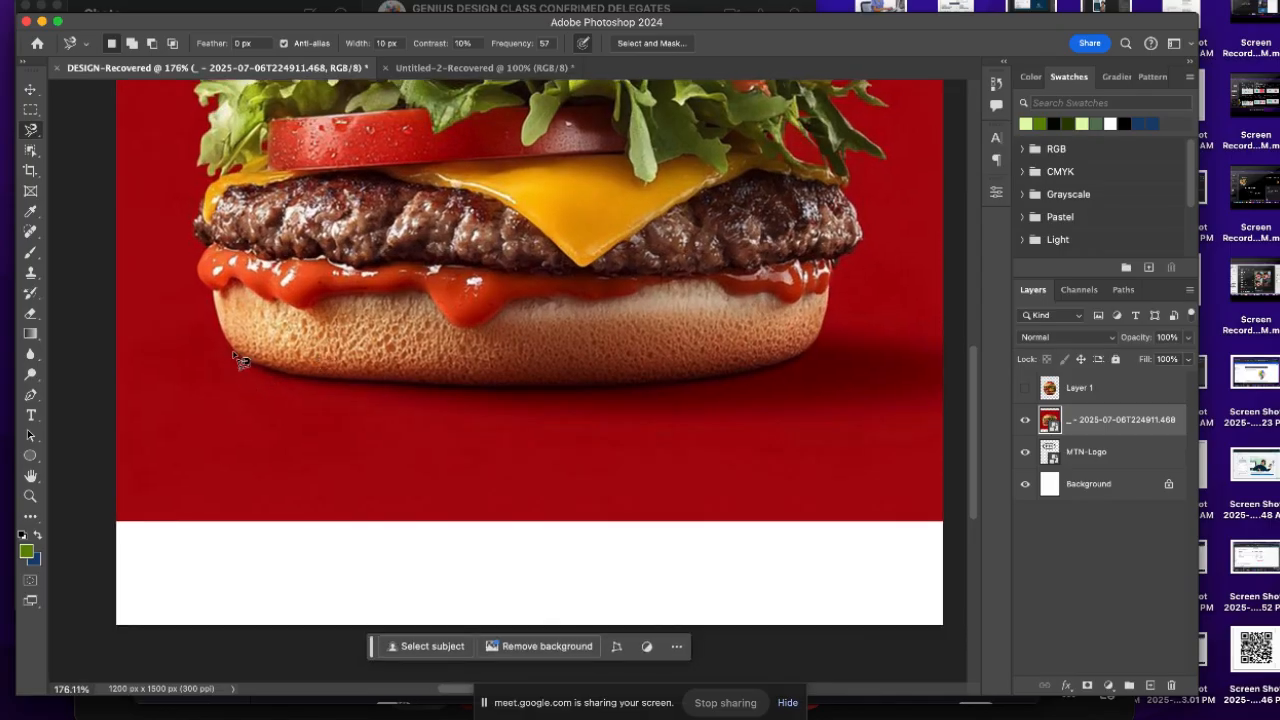
pyautogui.press('super+equal')
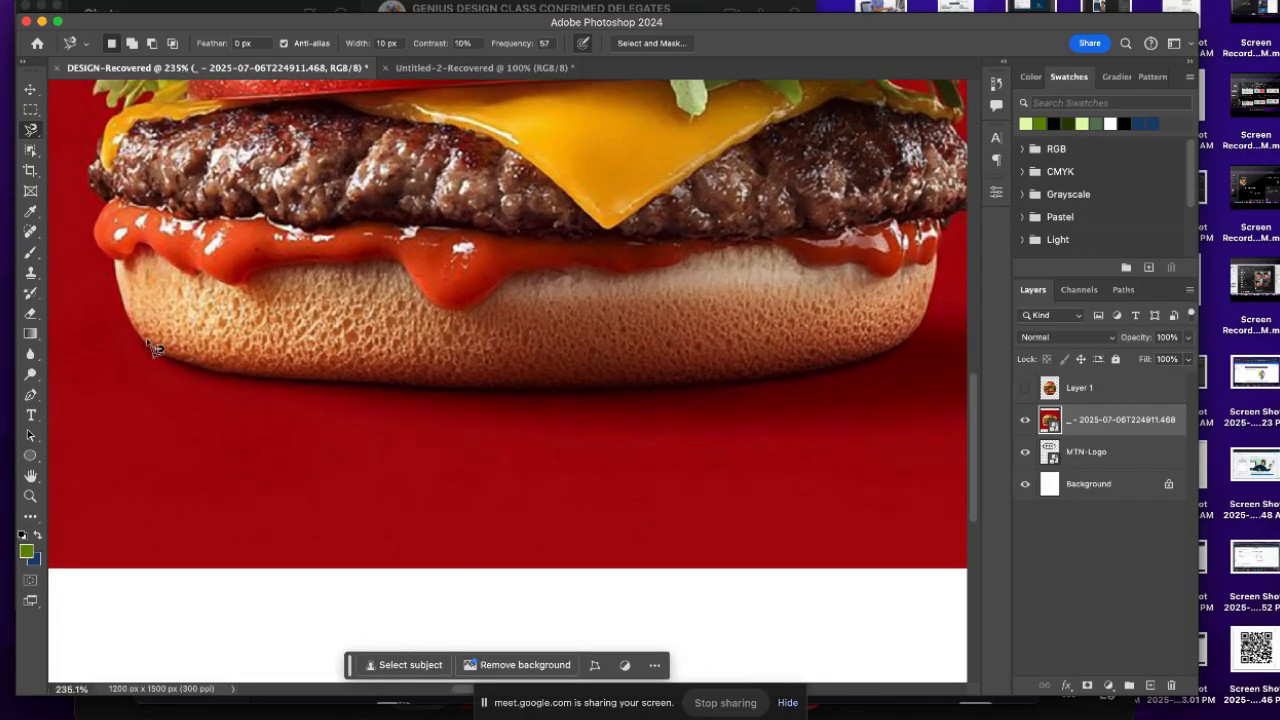
pyautogui.click(146, 341)
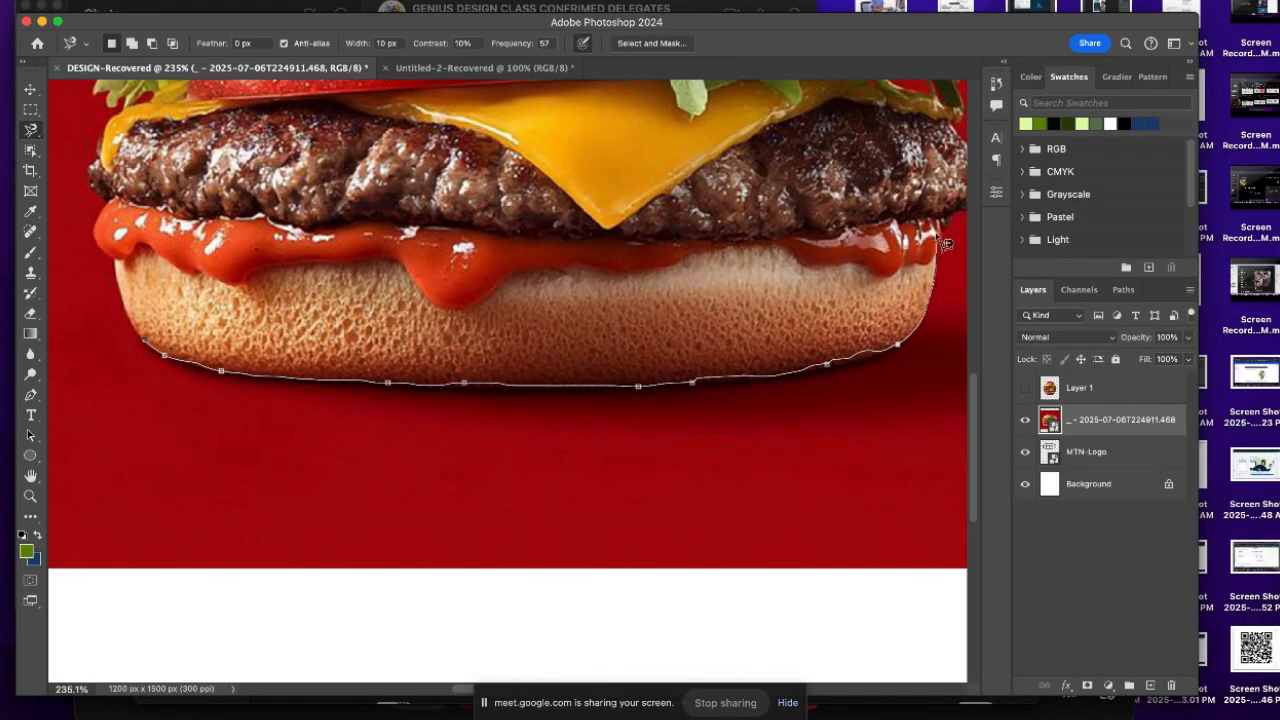
pyautogui.hscroll(2, 935, 235)
pyautogui.scroll(1, 935, 235)
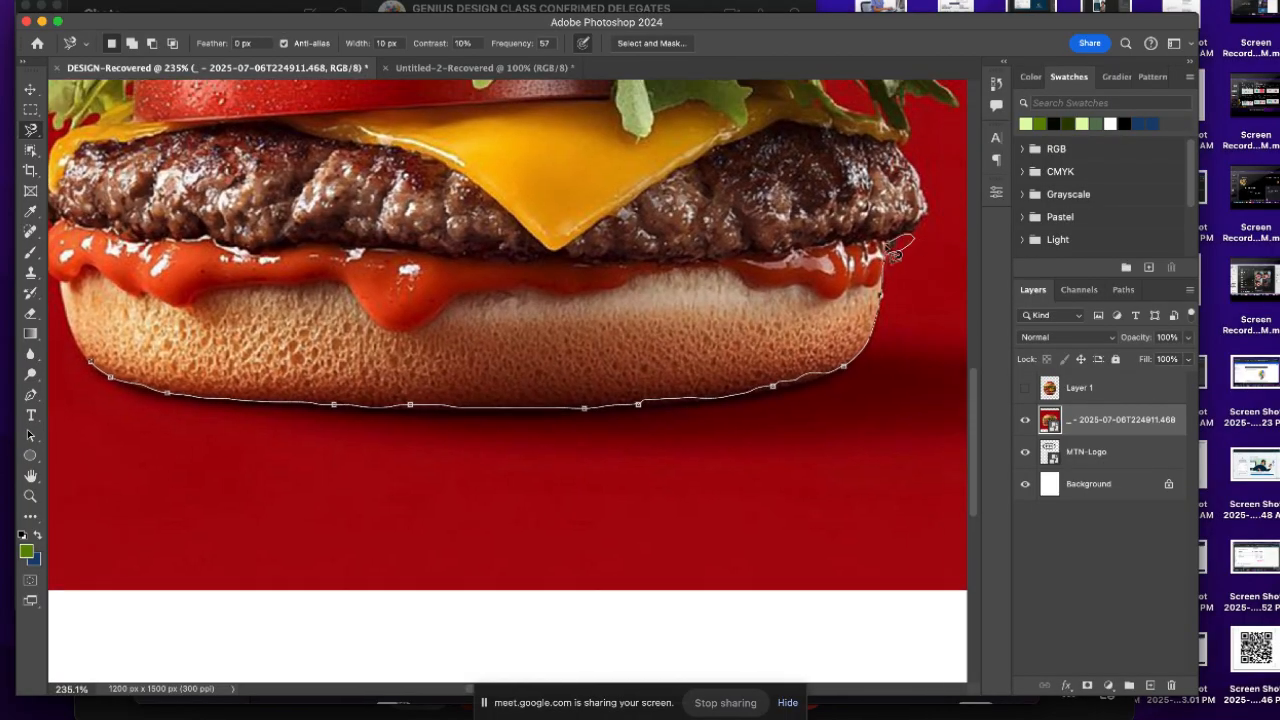
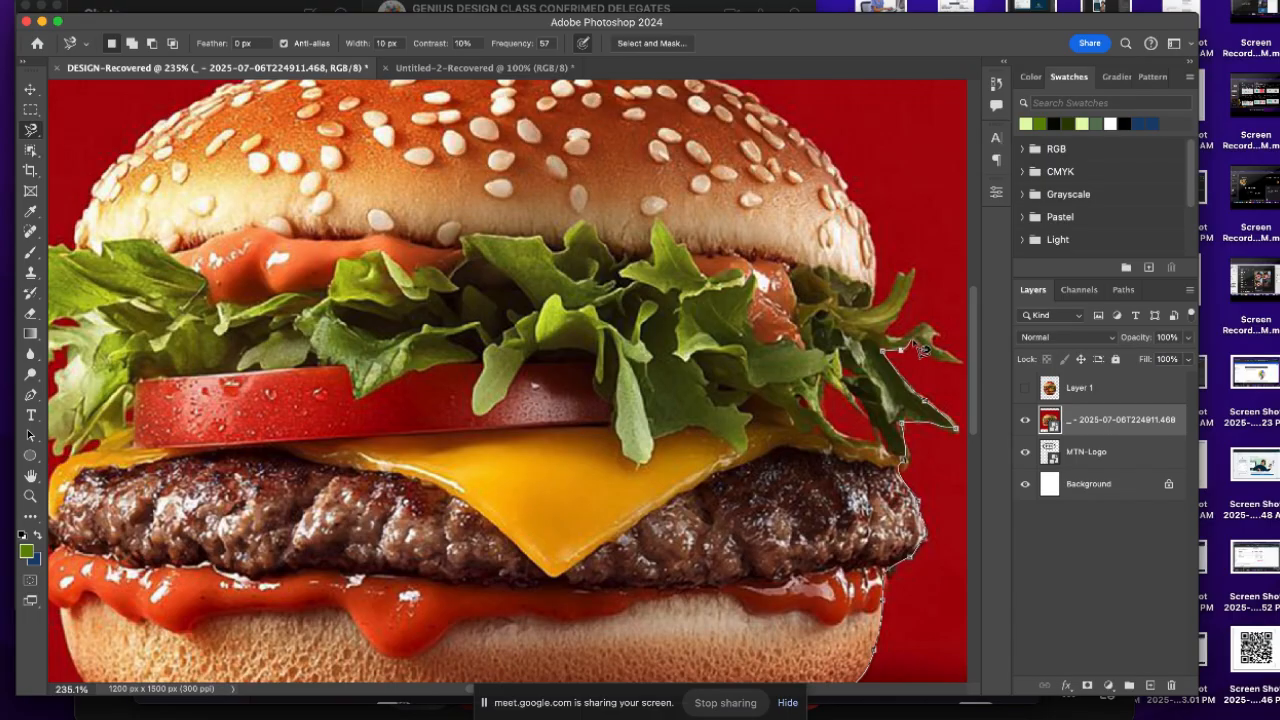
# Continue the trace along the lettuce on the burger's right side, placing manual anchor points at the leaf tips
pyautogui.scroll(5, 922, 350)
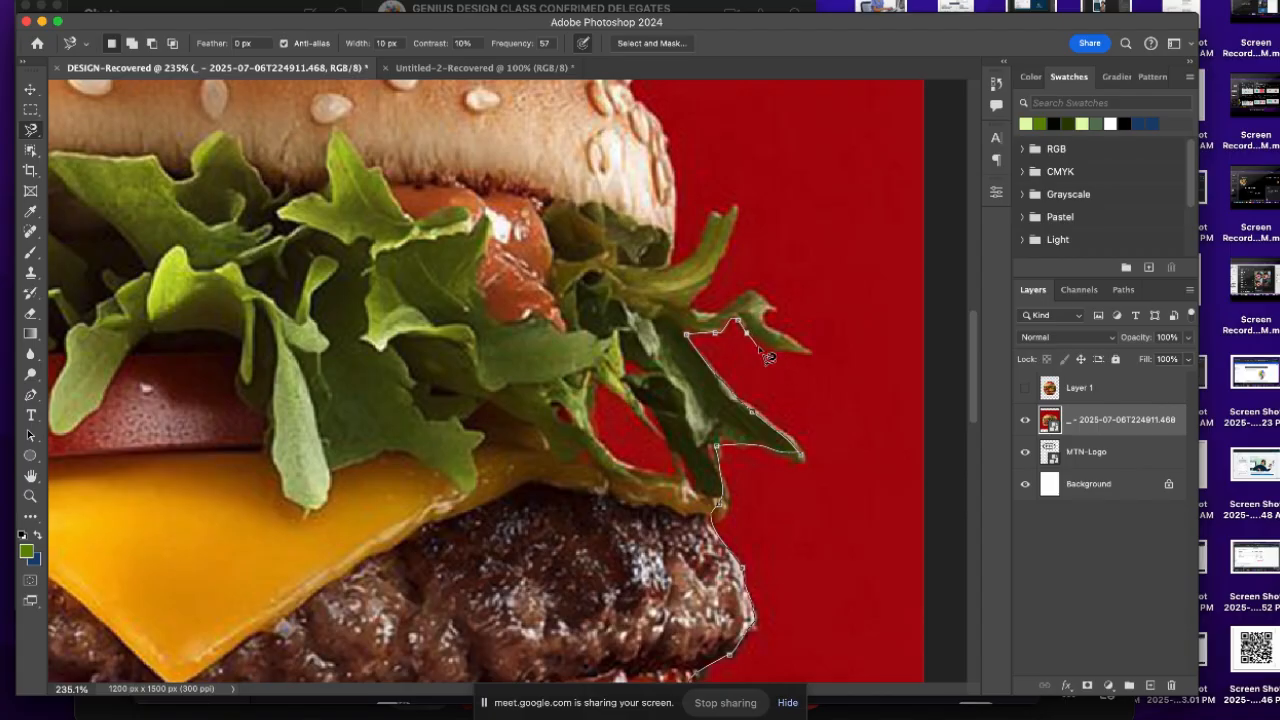
pyautogui.click(813, 353)
pyautogui.click(747, 287)
pyautogui.click(737, 204)
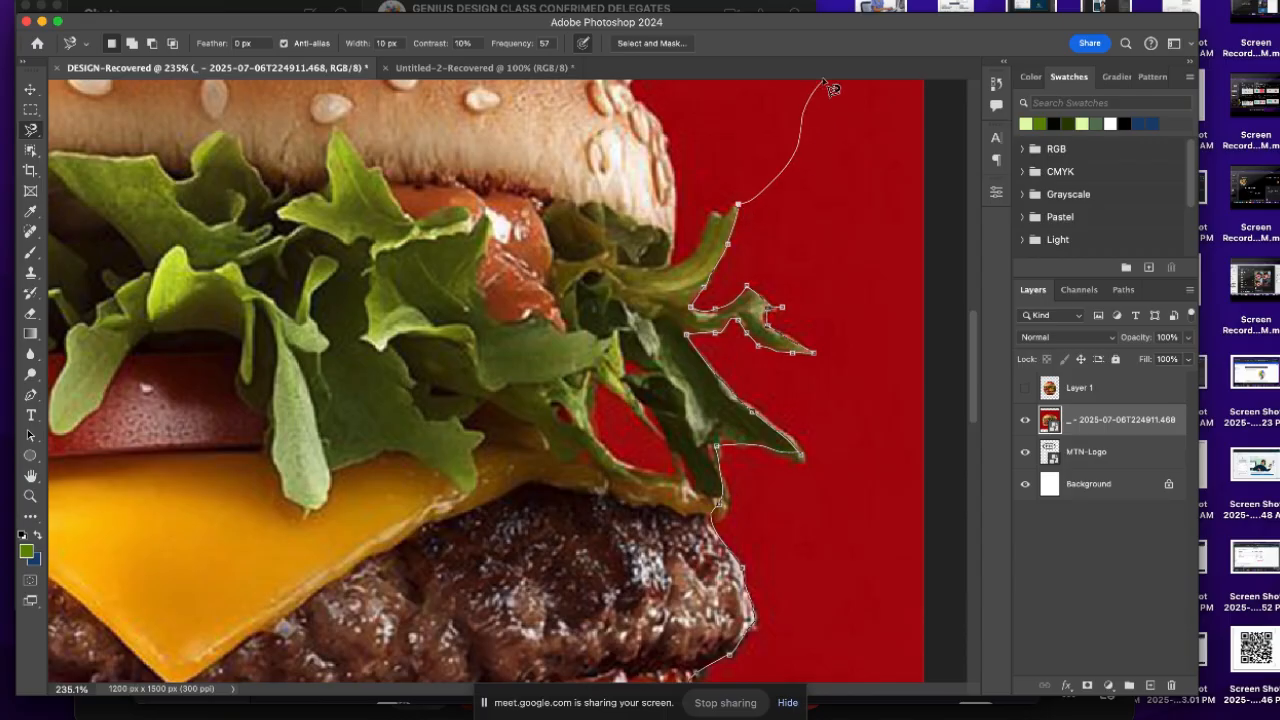
# Remove the stray anchor points around the top bun and retrace its edge over to the lettuce on the burger's left side
pyautogui.scroll(4, 831, 88)
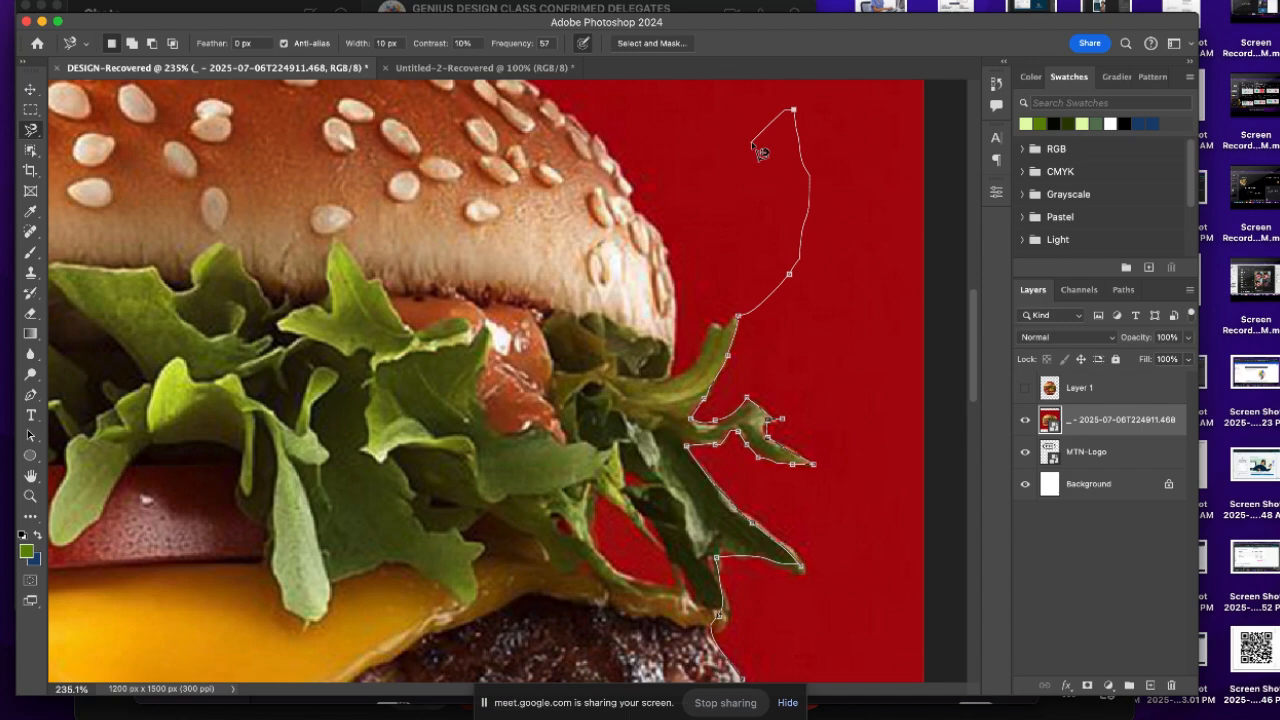
pyautogui.press('BackSpace')
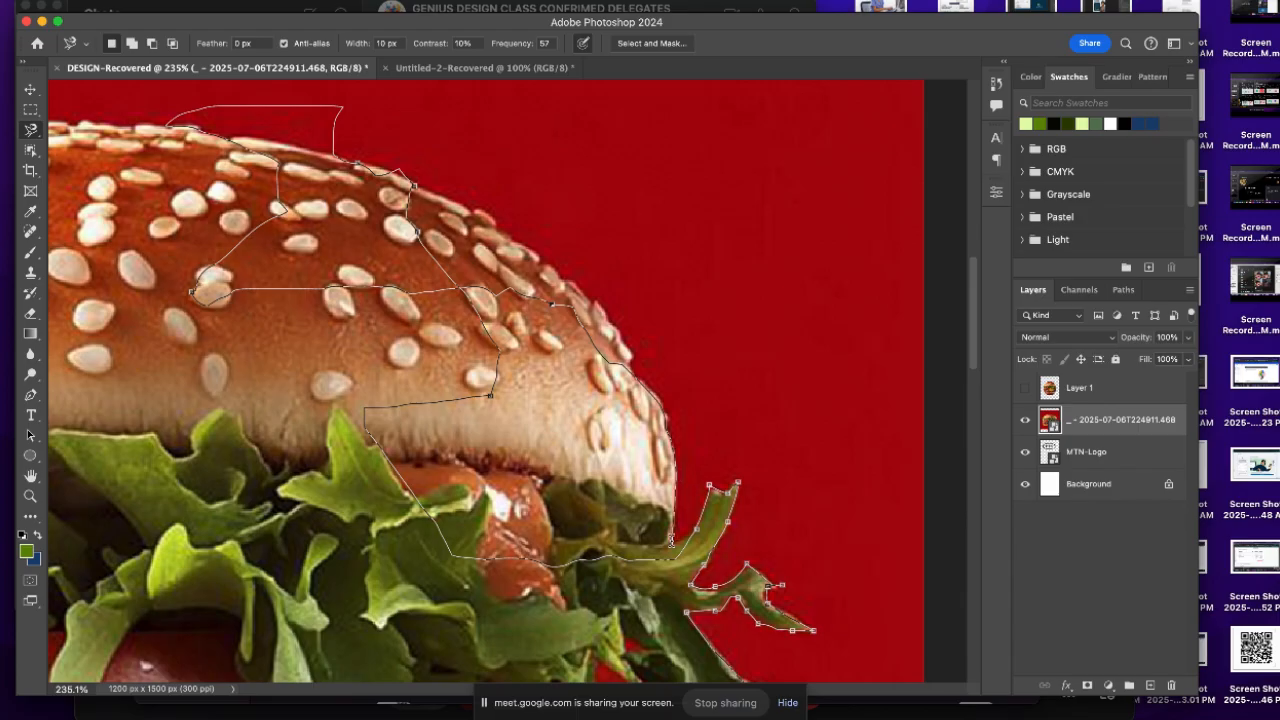
pyautogui.press('BackSpace')
pyautogui.press('BackSpace')
pyautogui.press('BackSpace')
pyautogui.press('BackSpace')
pyautogui.press('BackSpace')
pyautogui.press('BackSpace')
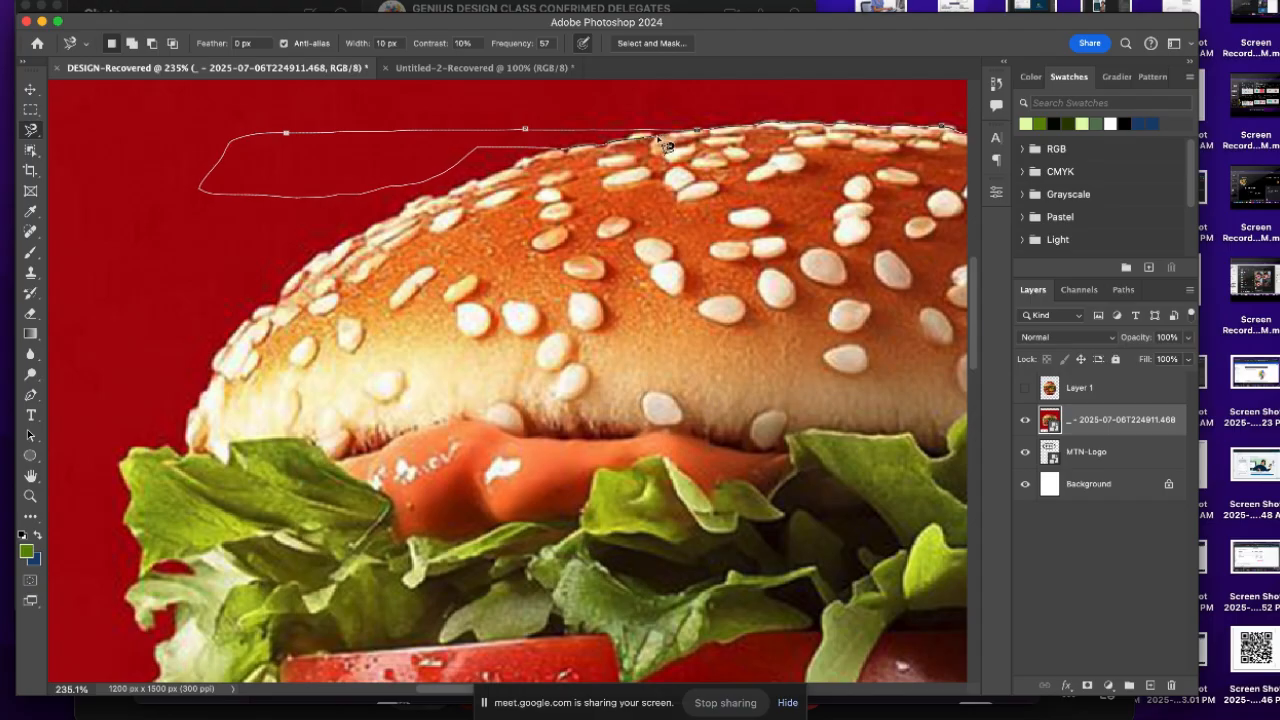
pyautogui.press('Escape')
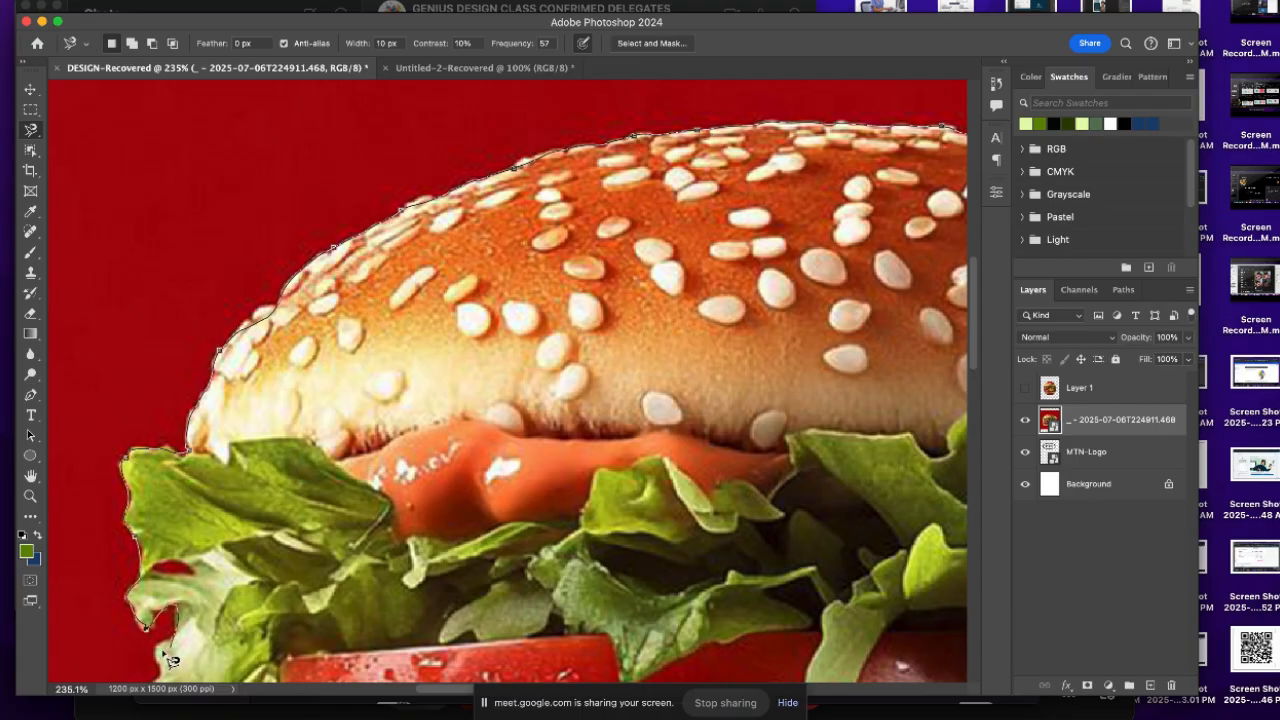
# Trace down the left edge of the lettuce, patty and bottom bun and close the Magnetic Lasso selection around the burger
pyautogui.scroll(-5, 158, 680)
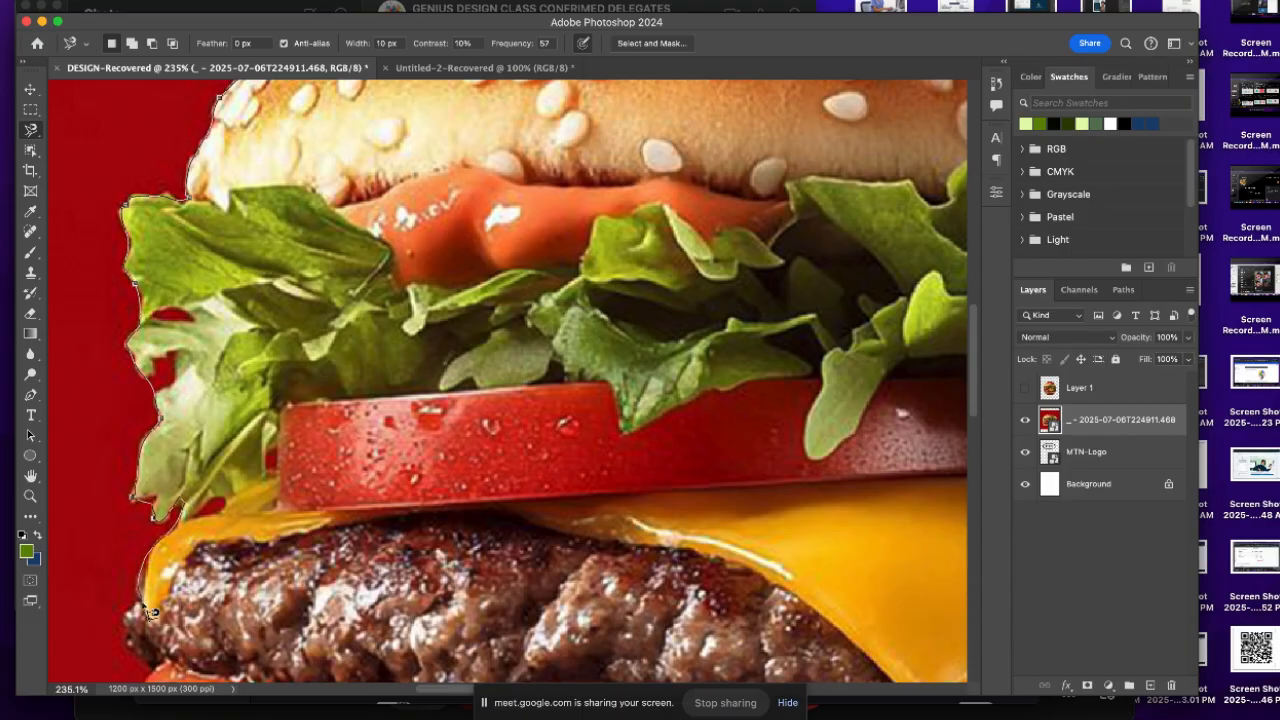
pyautogui.scroll(-5, 144, 660)
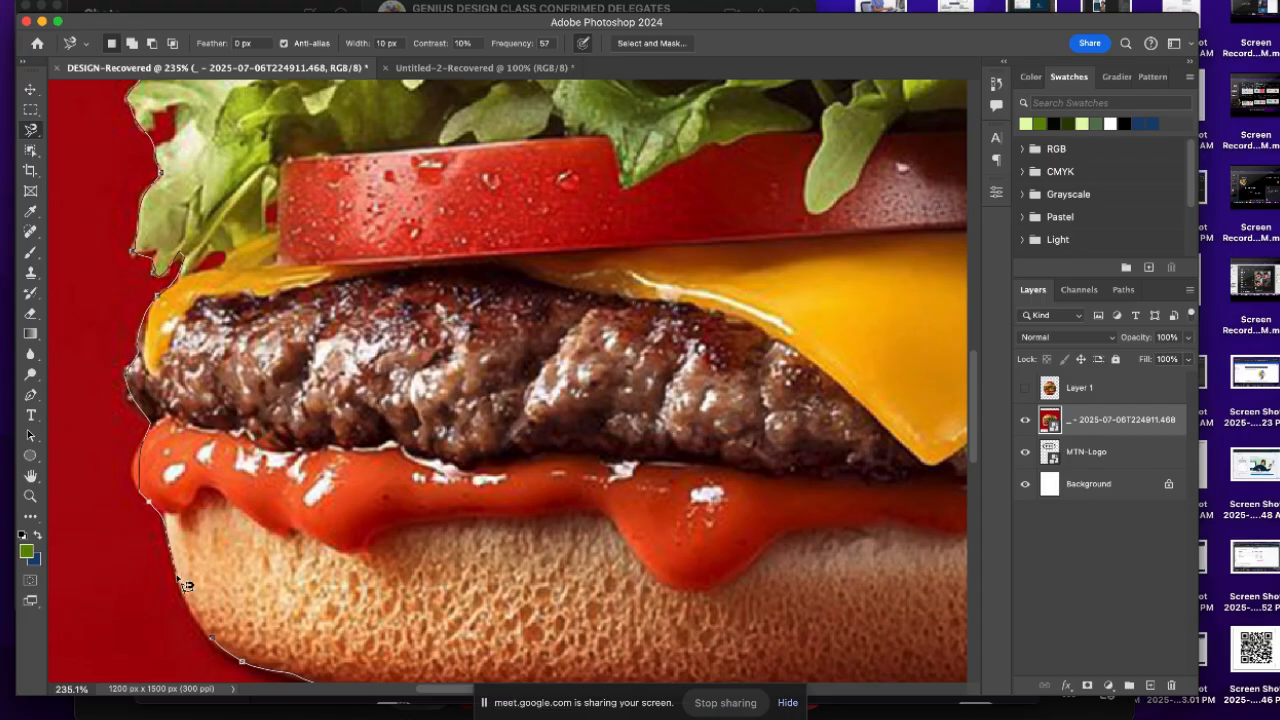
pyautogui.click(212, 640)
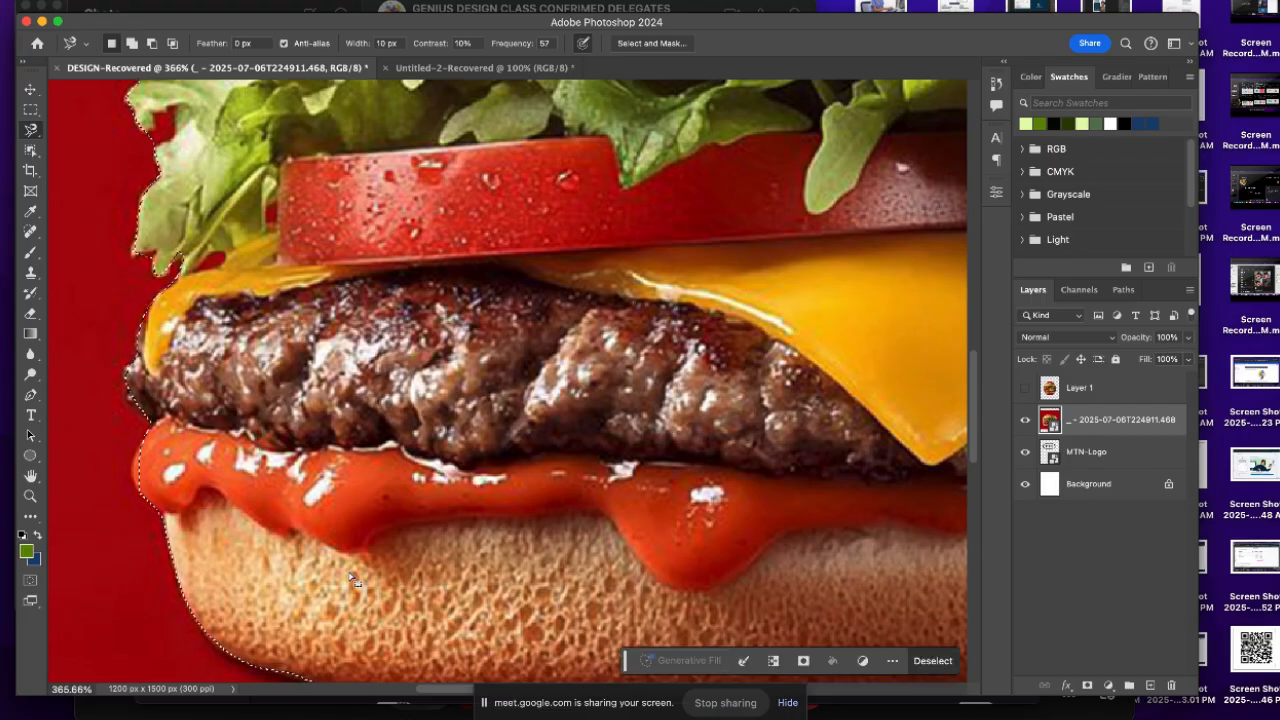
pyautogui.press('super+minus')
pyautogui.press('super+minus')
pyautogui.press('super+0')
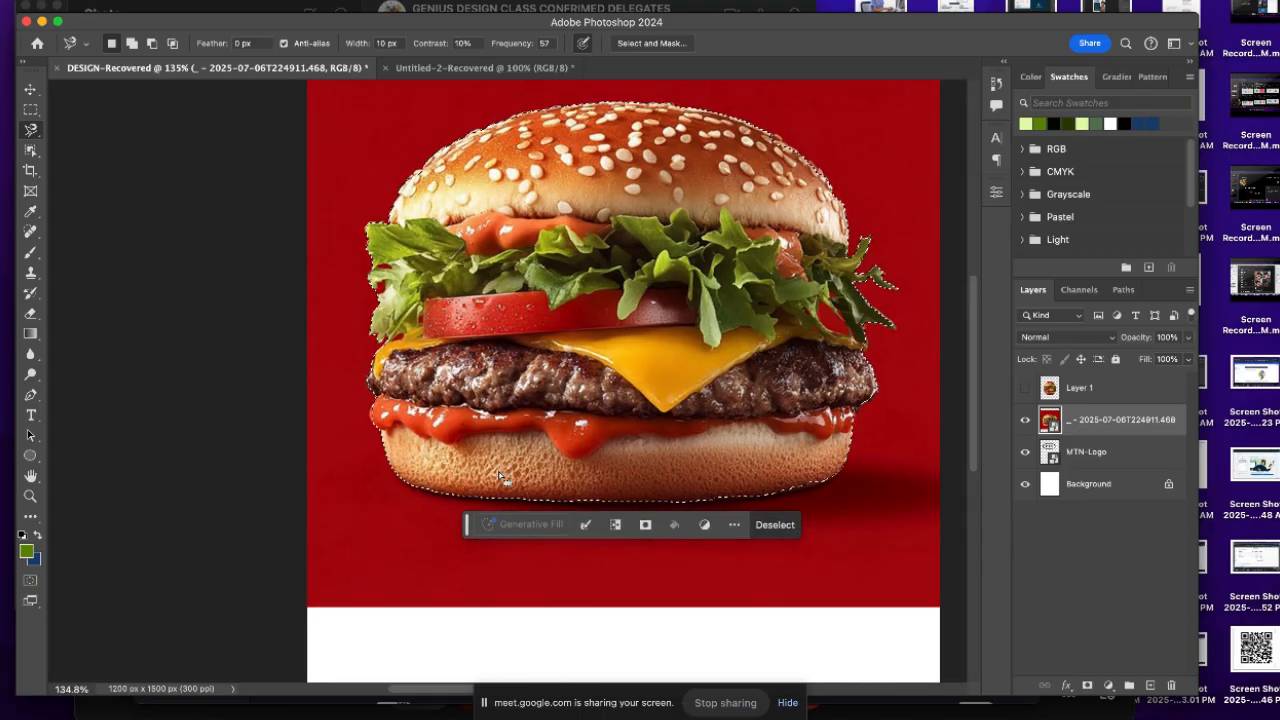
pyautogui.scroll(-1, 561, 429)
pyautogui.hscroll(2, 640, 354)
pyautogui.scroll(1, 640, 354)
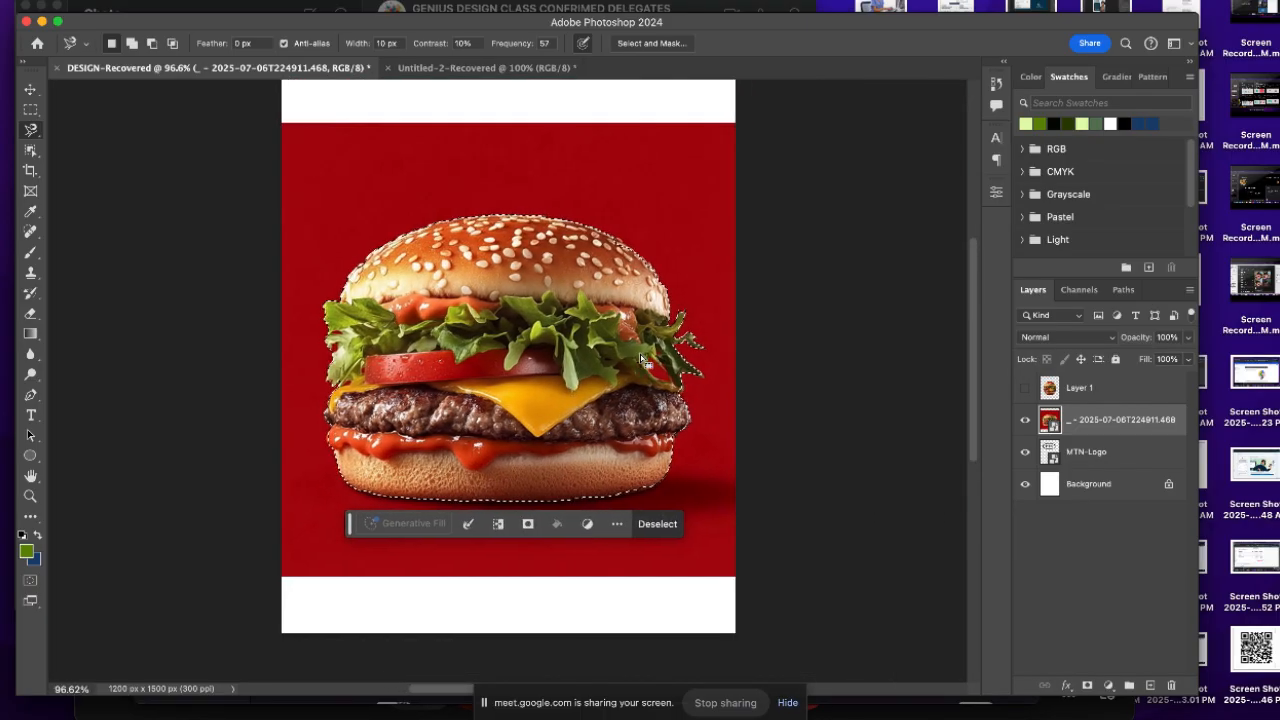
# Refine the selection in Select and Mask with a slight feather and Decontaminate Colors, and output the cut-out to a masked layer
pyautogui.click(671, 44)
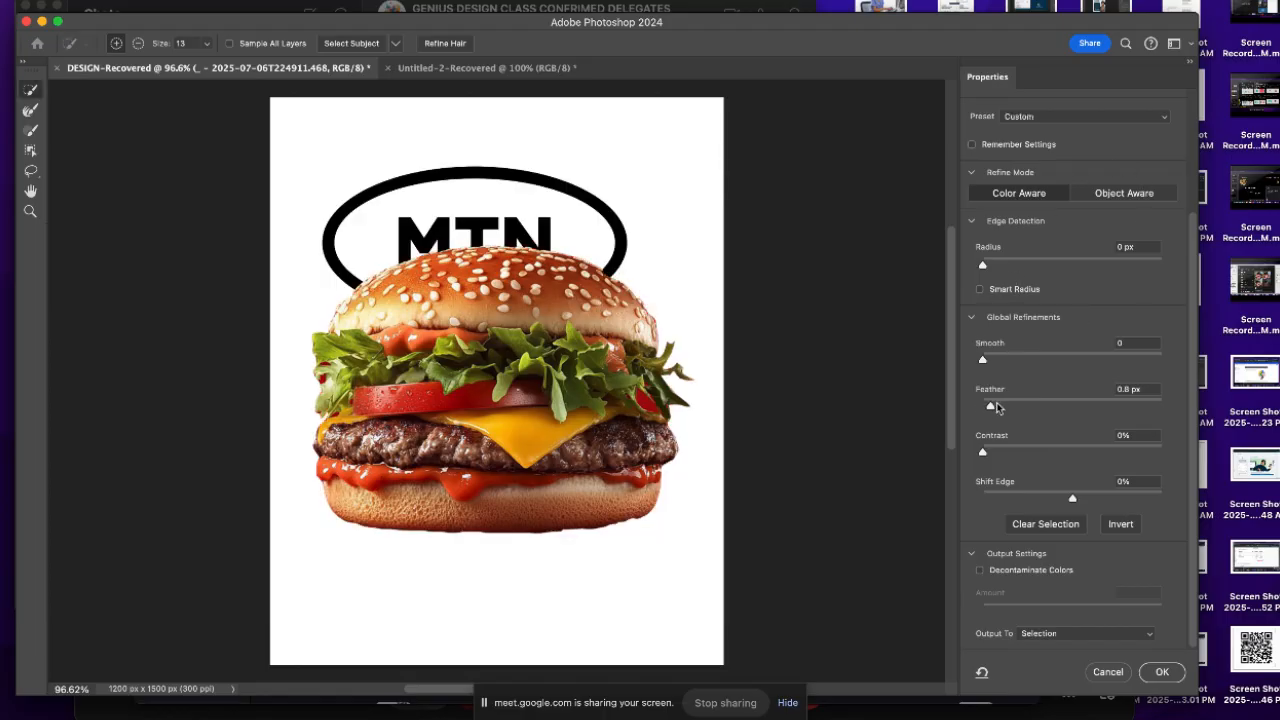
pyautogui.moveTo(997, 407); pyautogui.dragTo(1003, 406)
pyautogui.click(980, 570)
pyautogui.click(1174, 675)
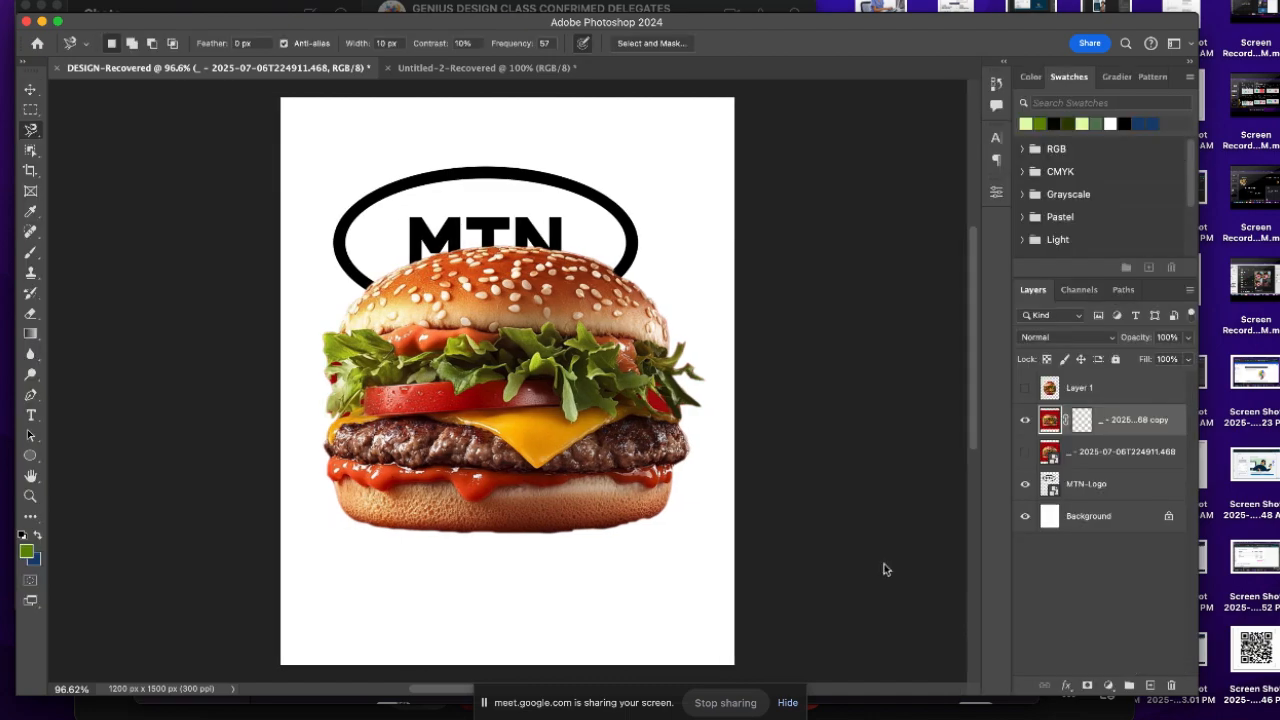
# Switch to the Move Tool and undo the masked cut-out and the Magnetic Lasso selection, restoring the burger on its red background
pyautogui.scroll(-2, 732, 563)
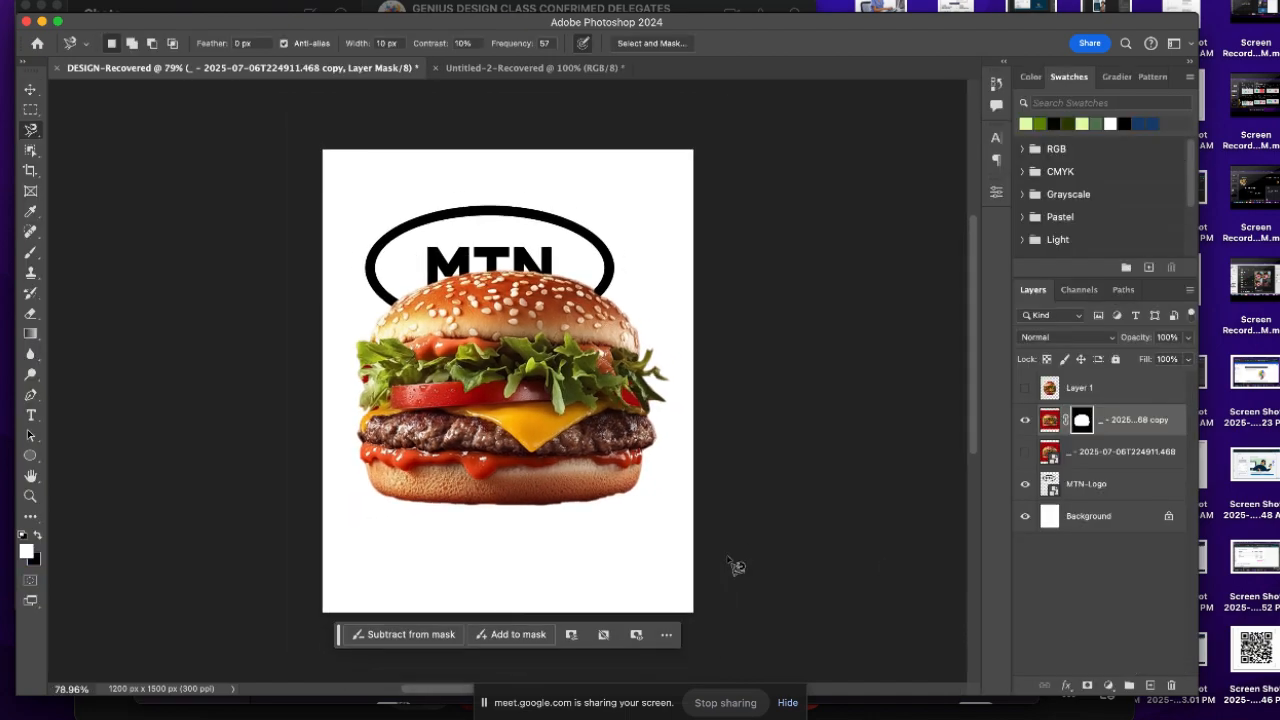
pyautogui.click(30, 89)
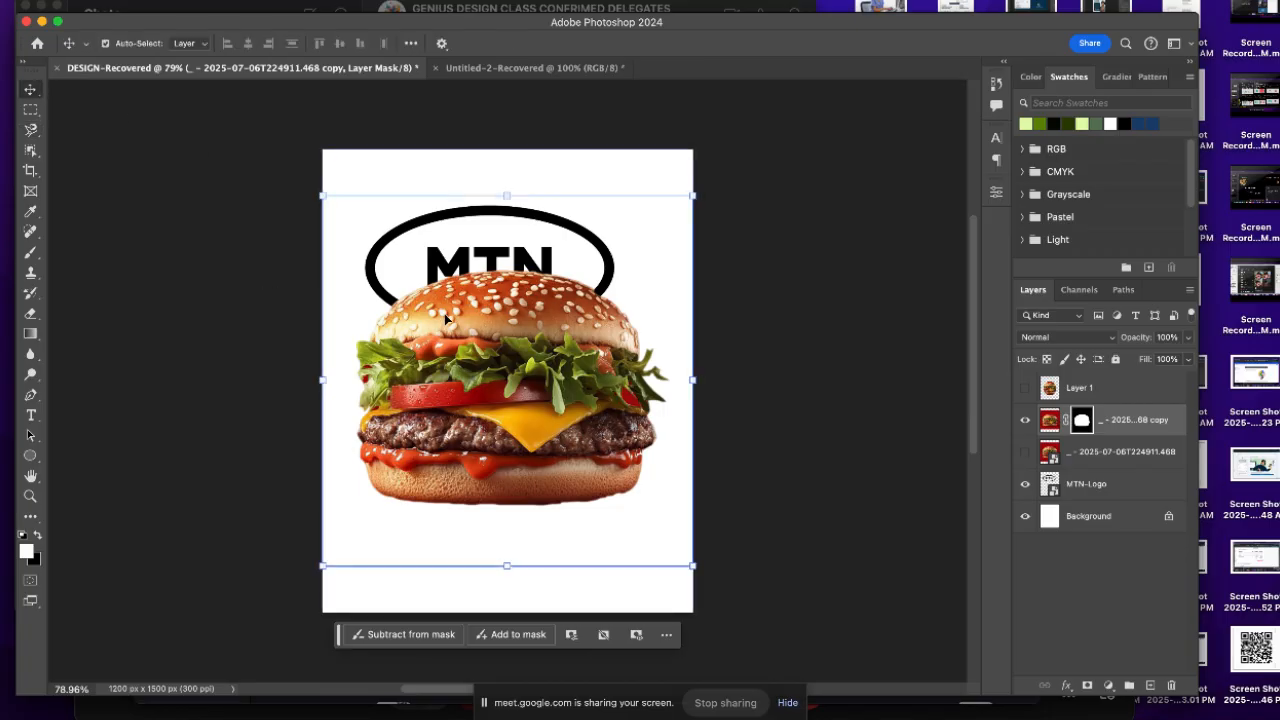
pyautogui.press('super')
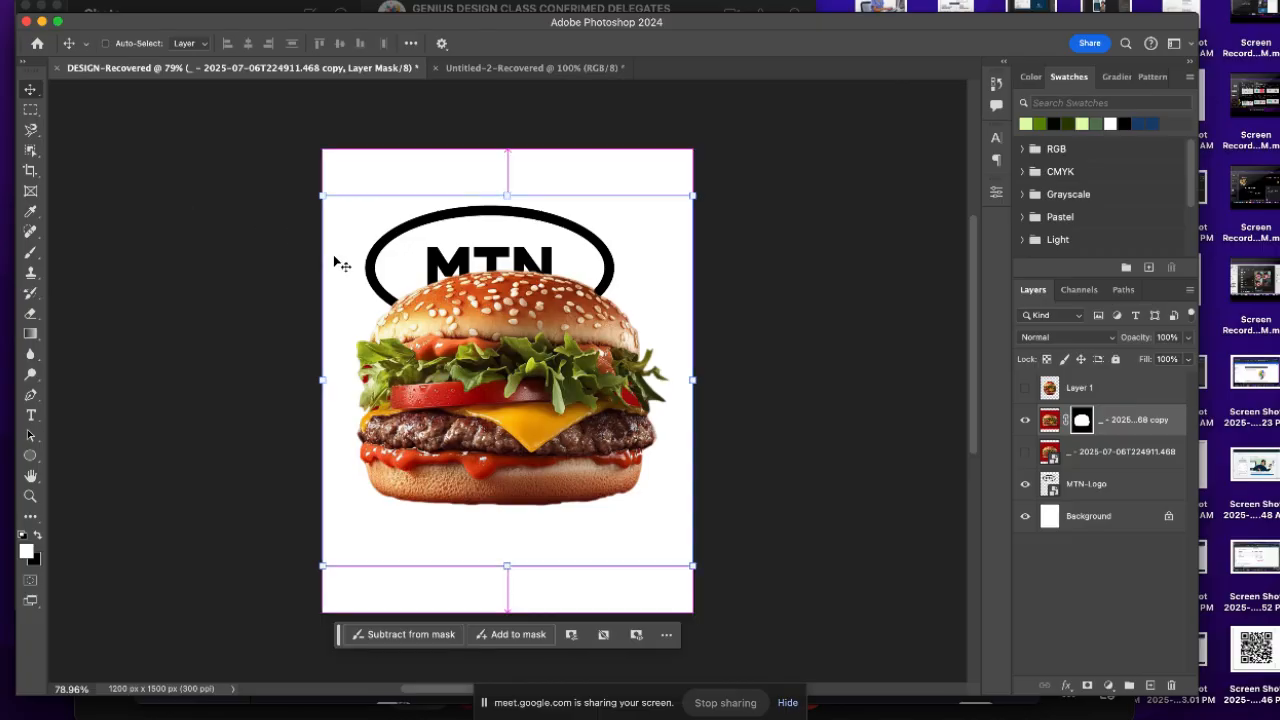
pyautogui.press('super')
pyautogui.press('super+z')
pyautogui.press('super+z')
pyautogui.press('super+z')
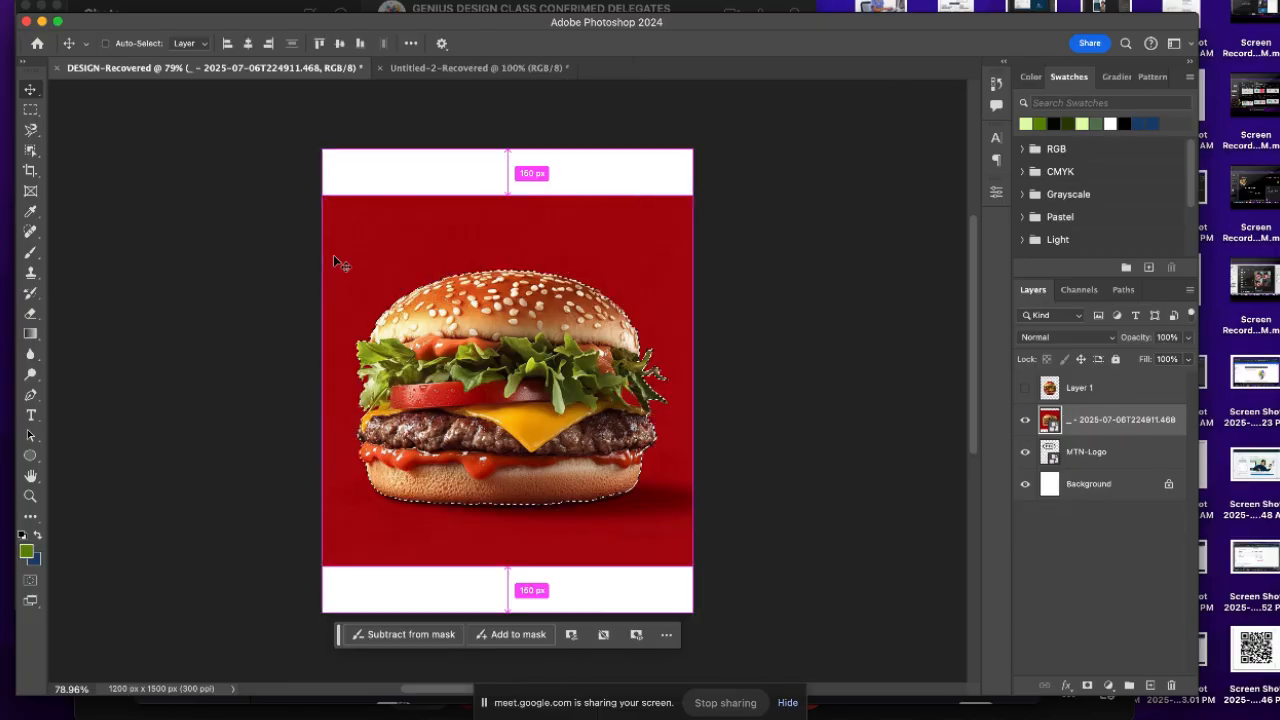
pyautogui.press('super+z')
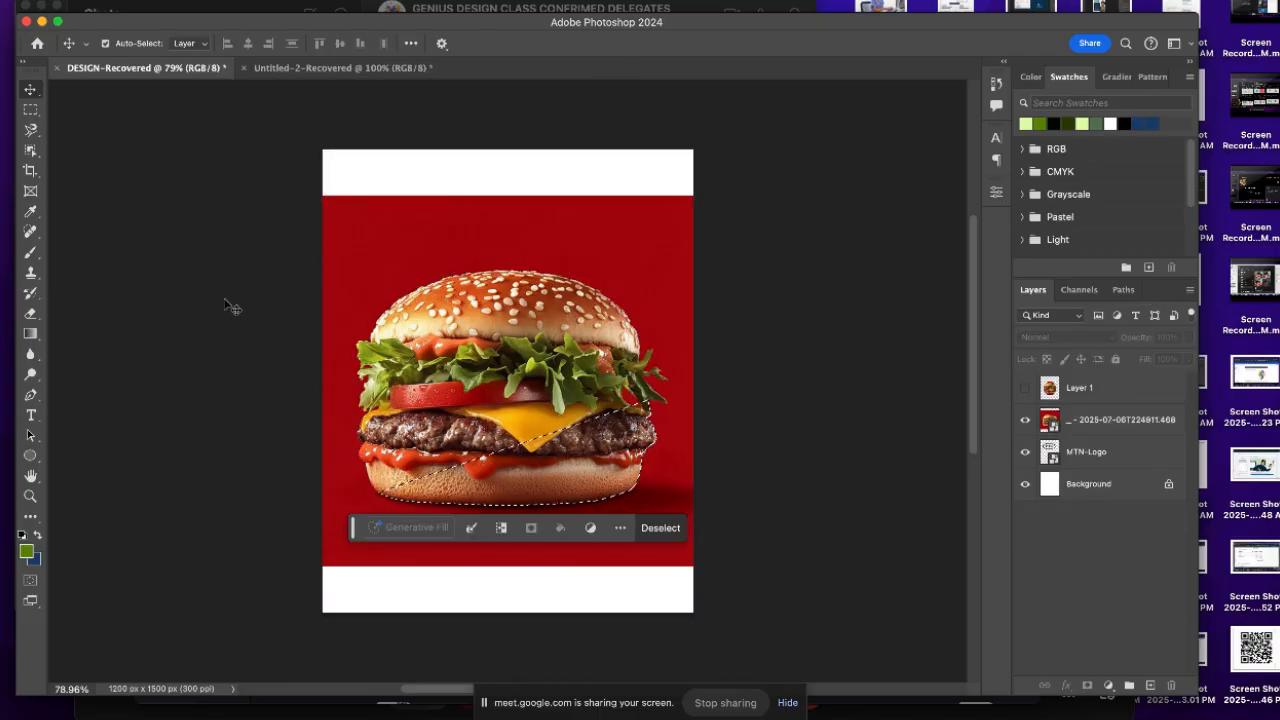
# With the Object Selection Tool, clear the leftover selection and select the whole burger on the placed image layer by framing it
pyautogui.click(30, 148)
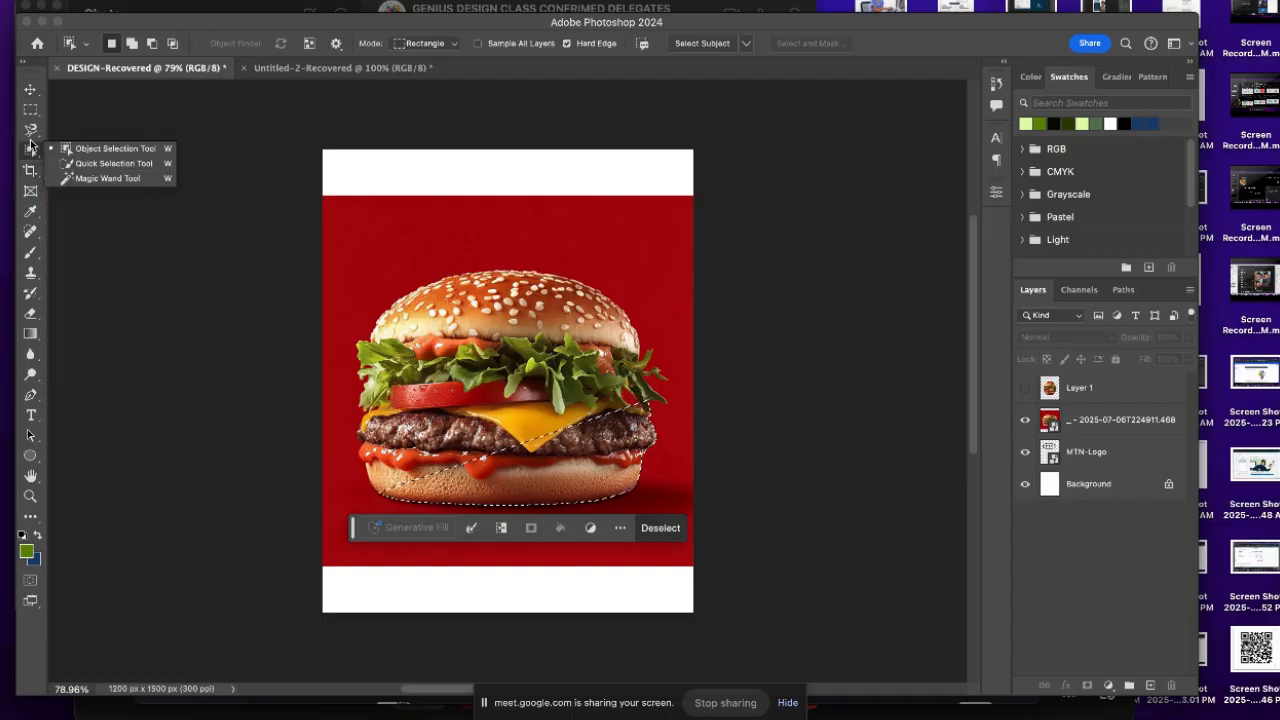
pyautogui.click(105, 148)
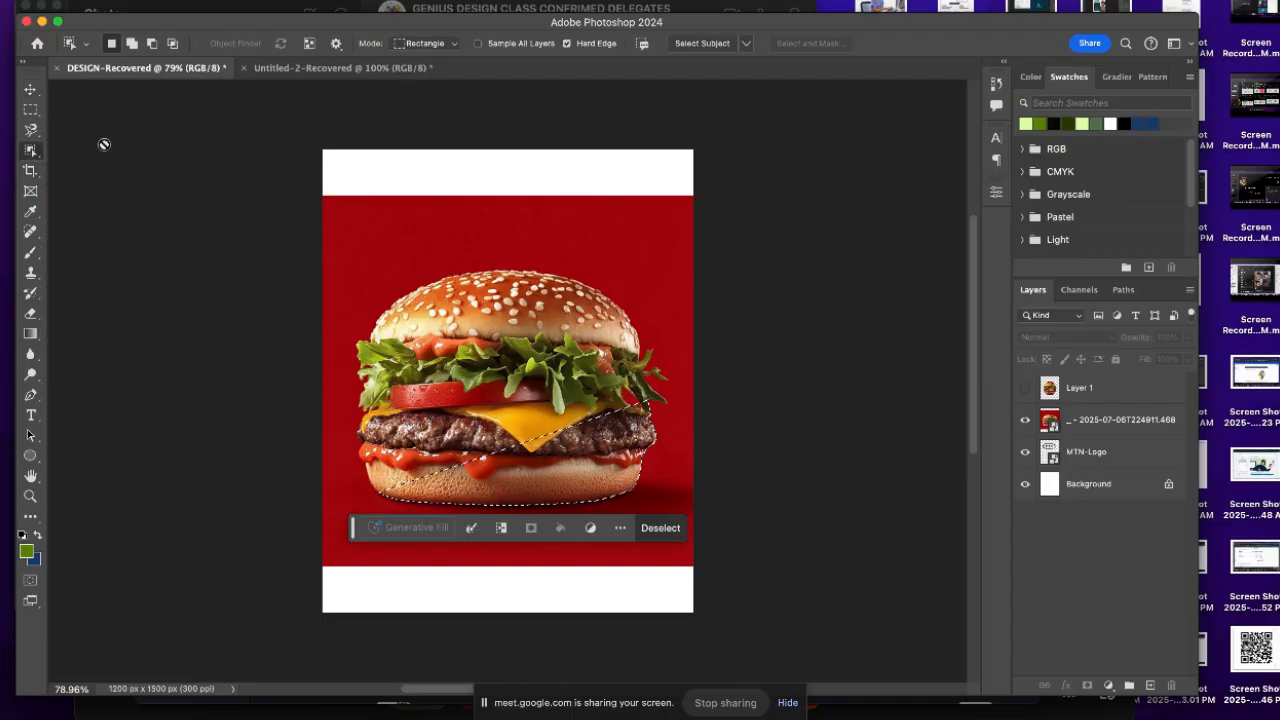
pyautogui.click(358, 312)
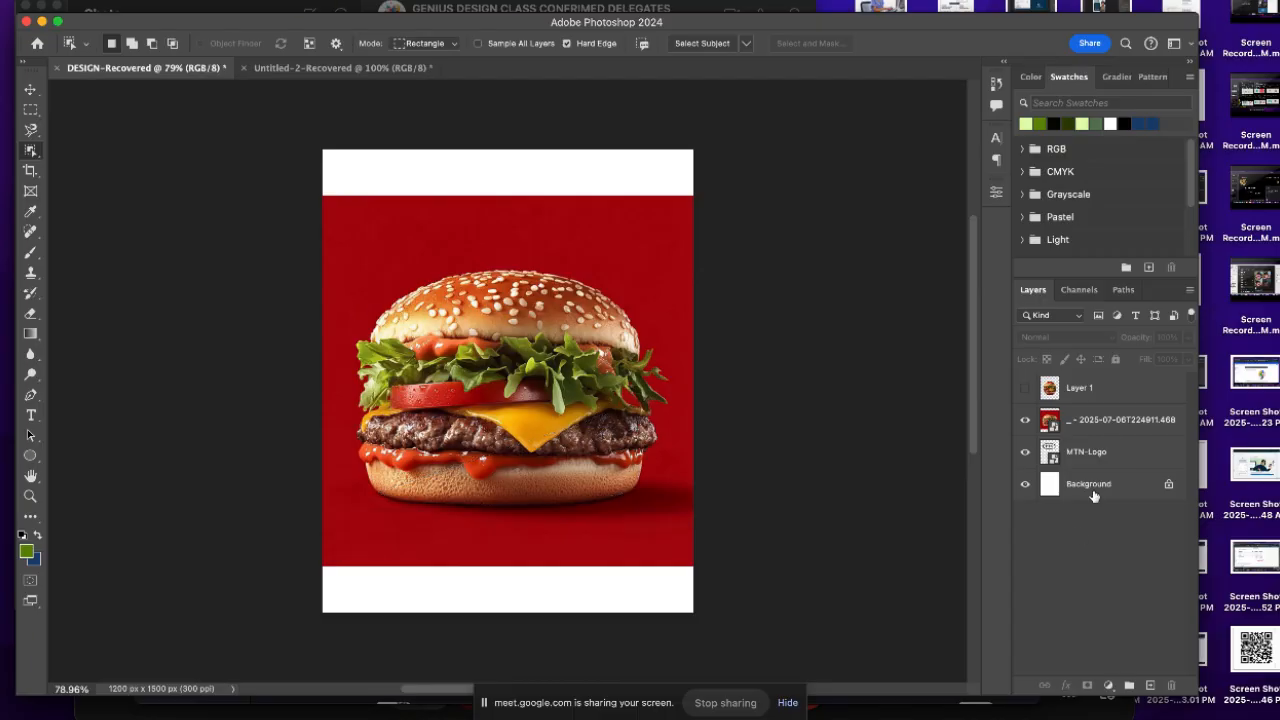
pyautogui.click(1111, 429)
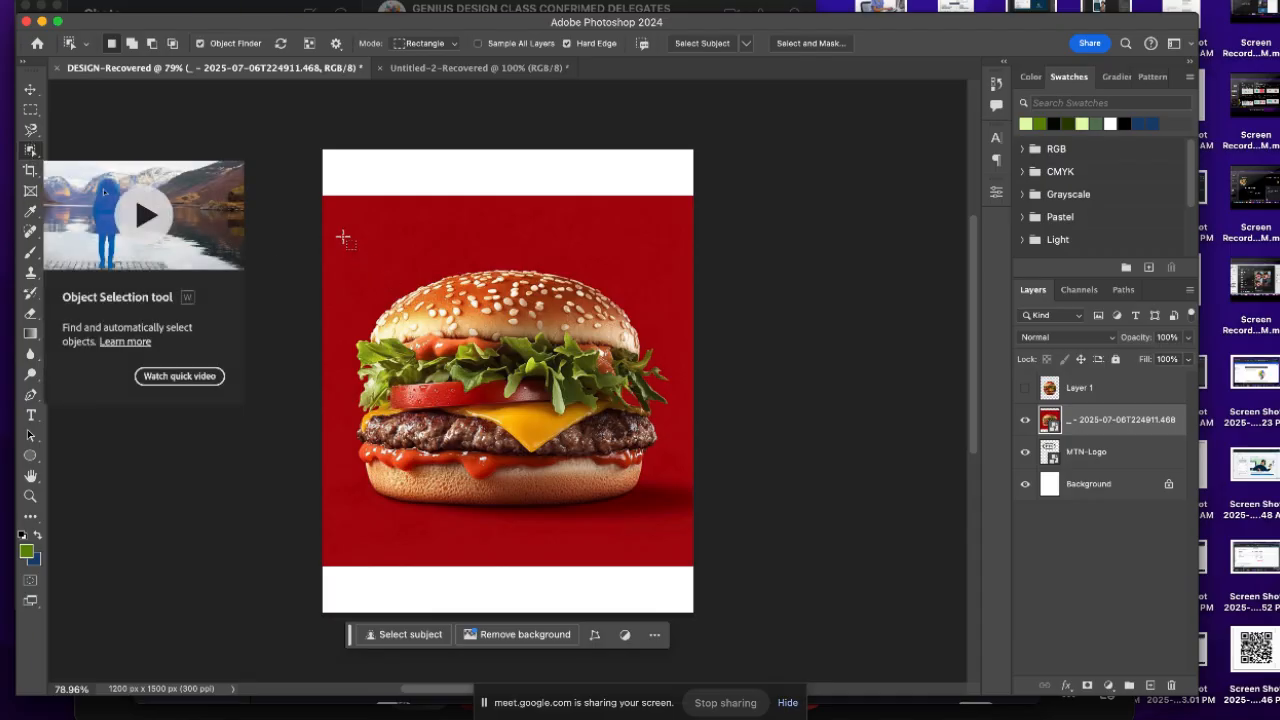
pyautogui.moveTo(336, 224); pyautogui.dragTo(670, 532)
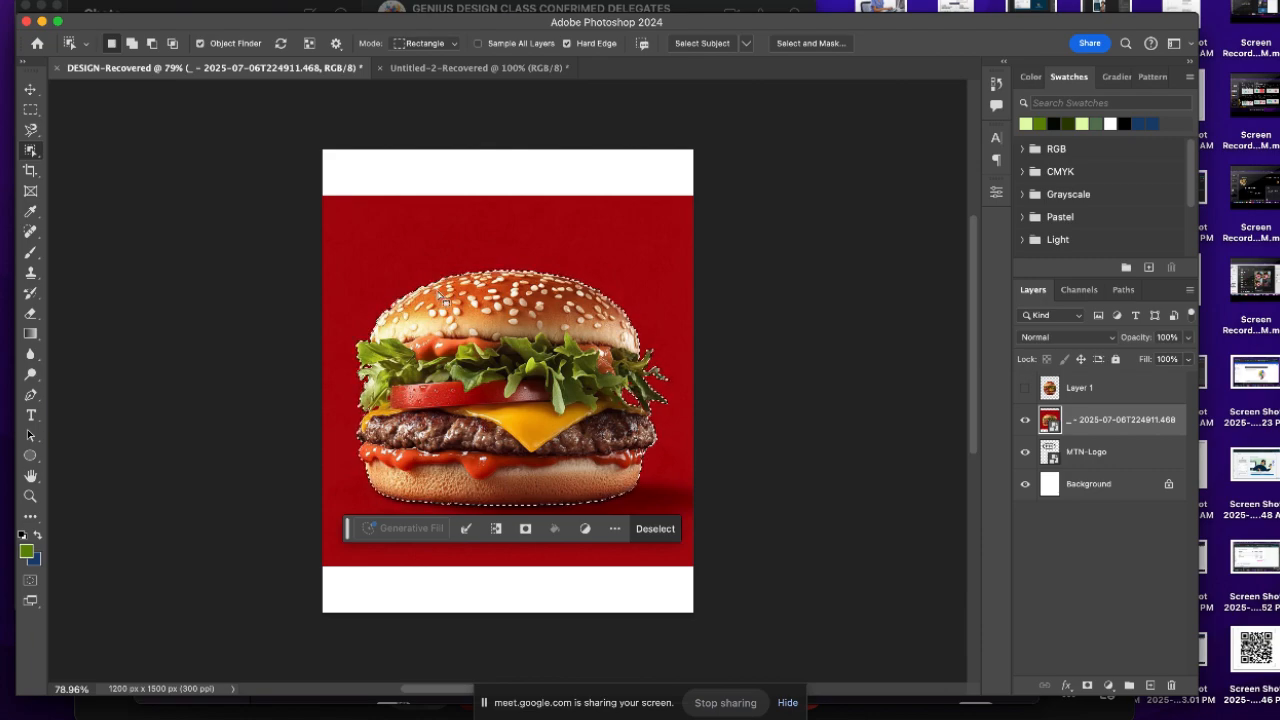
pyautogui.scroll(3, 441, 298)
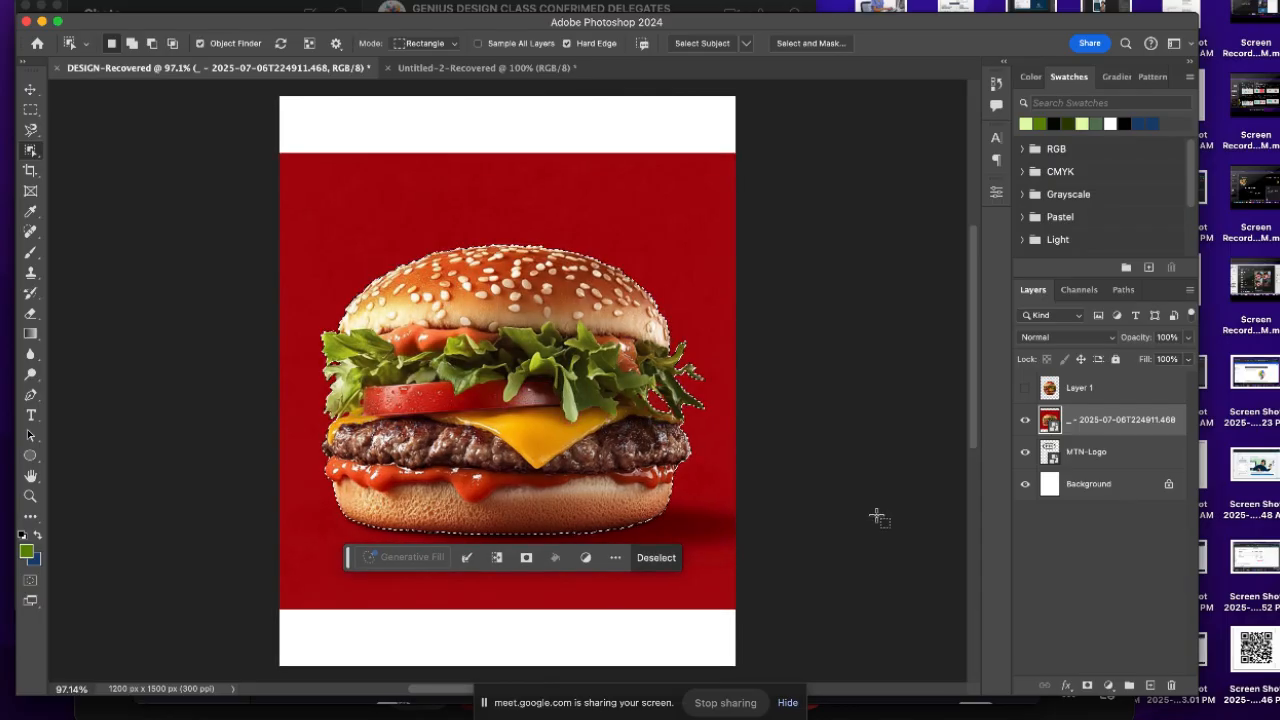
pyautogui.scroll(1, 746, 489)
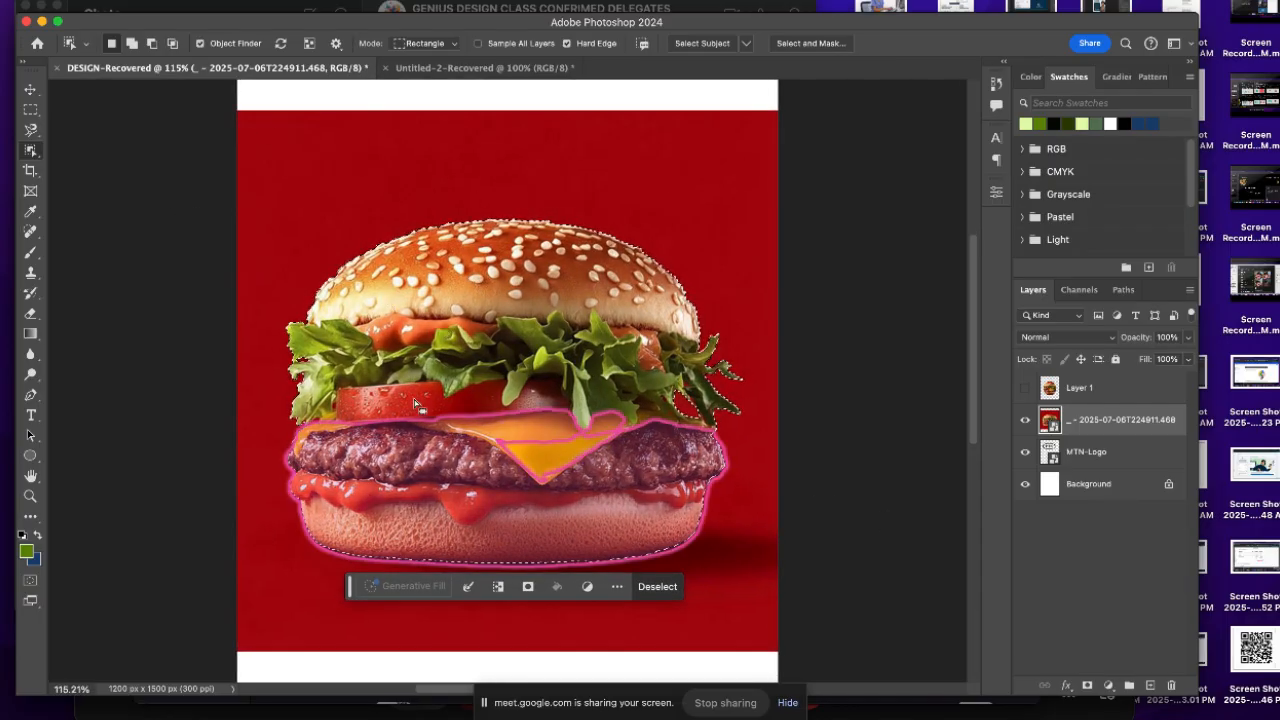
# Refine the burger selection in Select and Mask with a 2.6 px feather and Decontaminate Colors, outputting to a new layer with layer mask
pyautogui.click(803, 45)
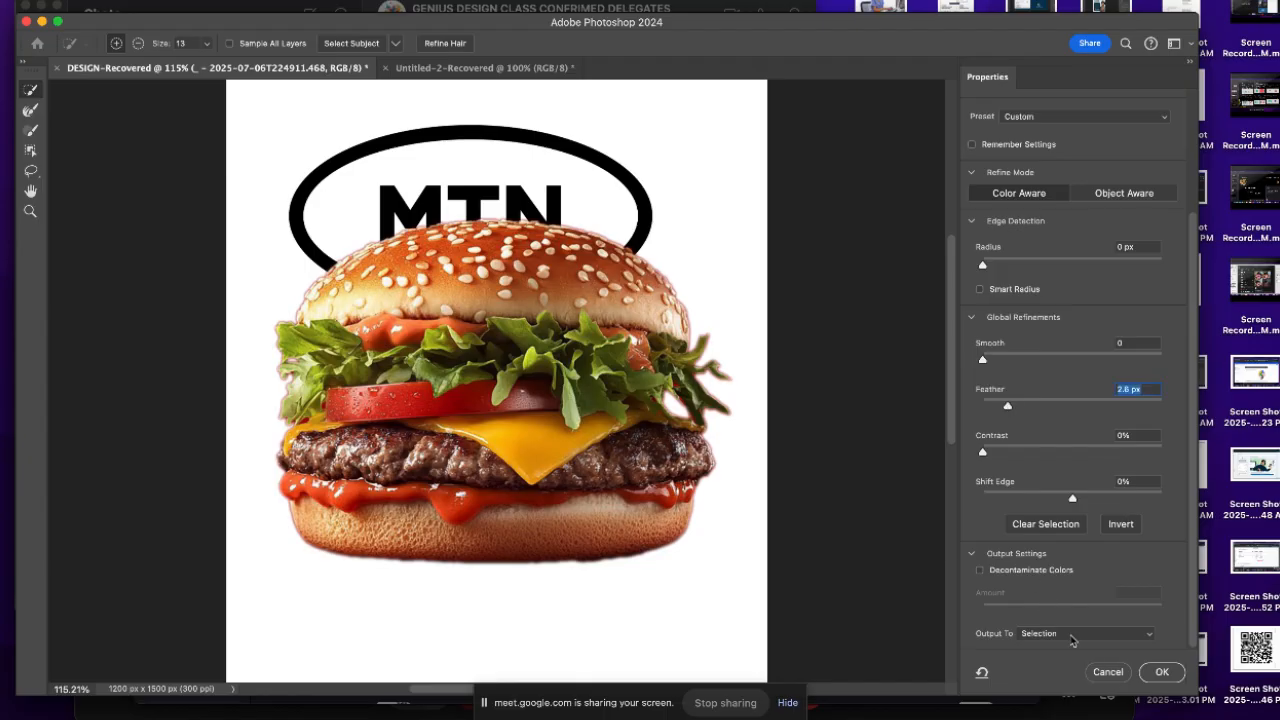
pyautogui.click(1020, 575)
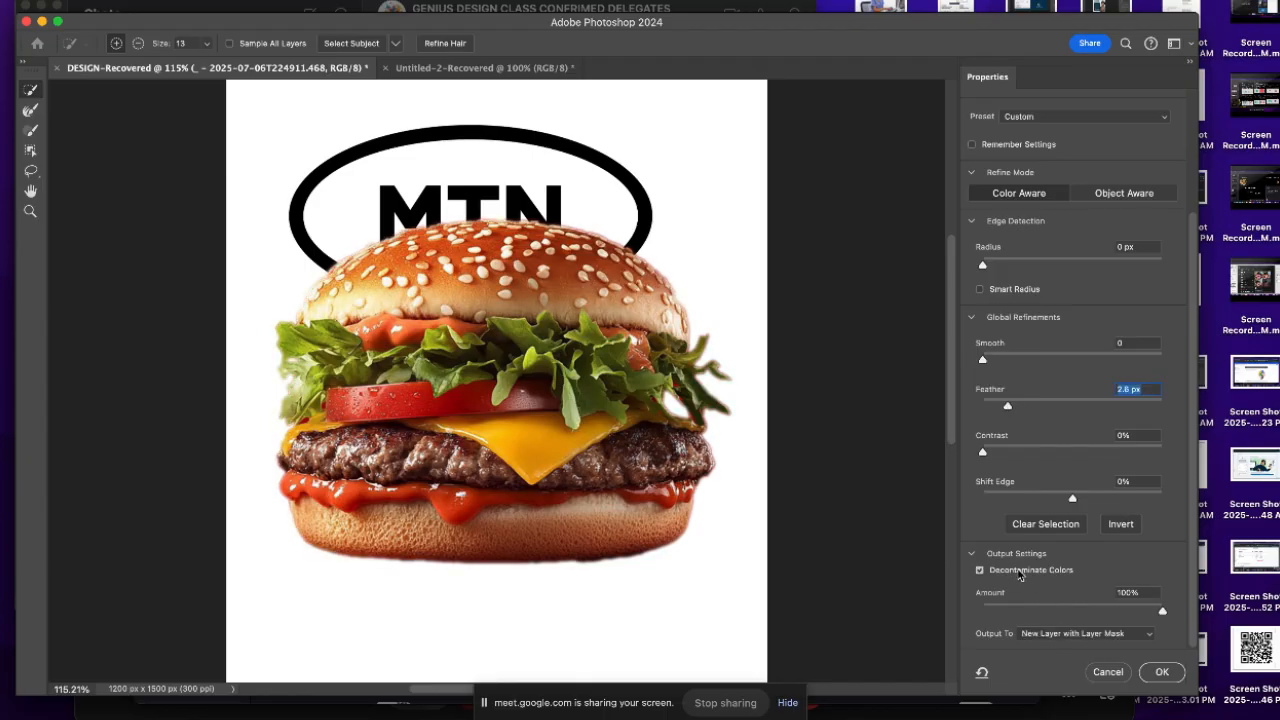
pyautogui.click(1162, 672)
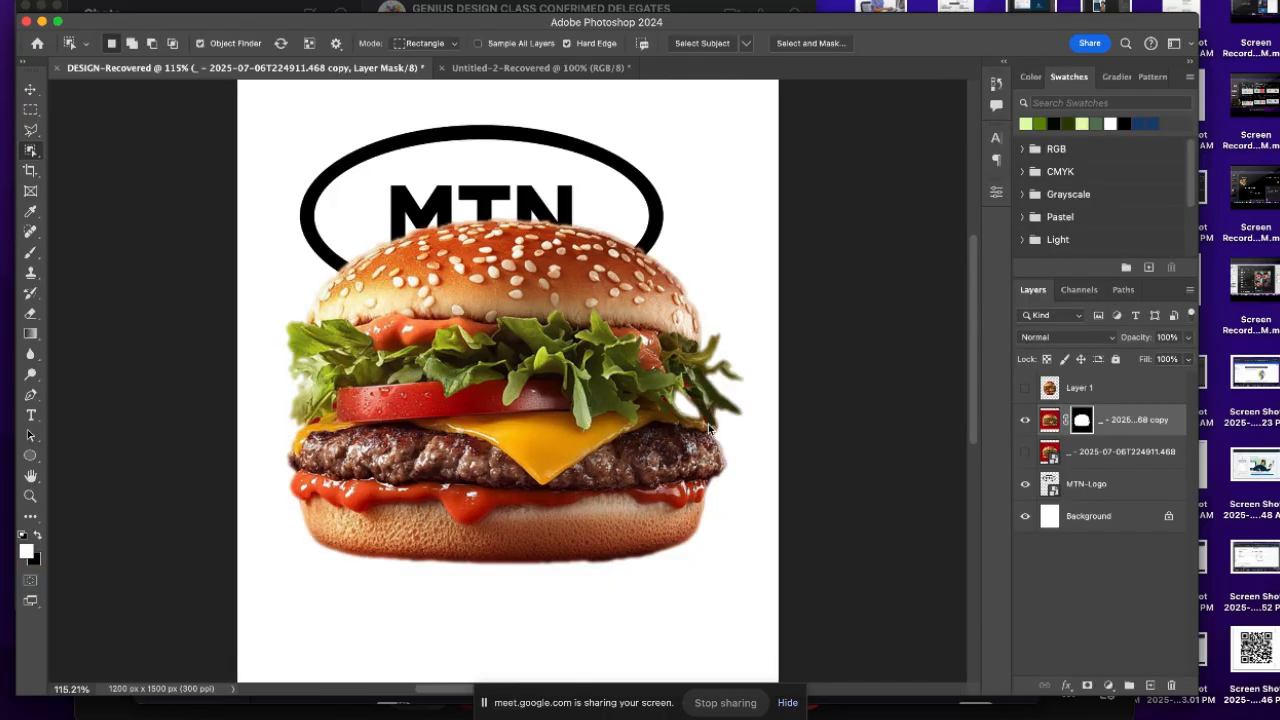
# Undo the masked burger cut-out and clear the selection on the burger image
pyautogui.scroll(-1, 707, 427)
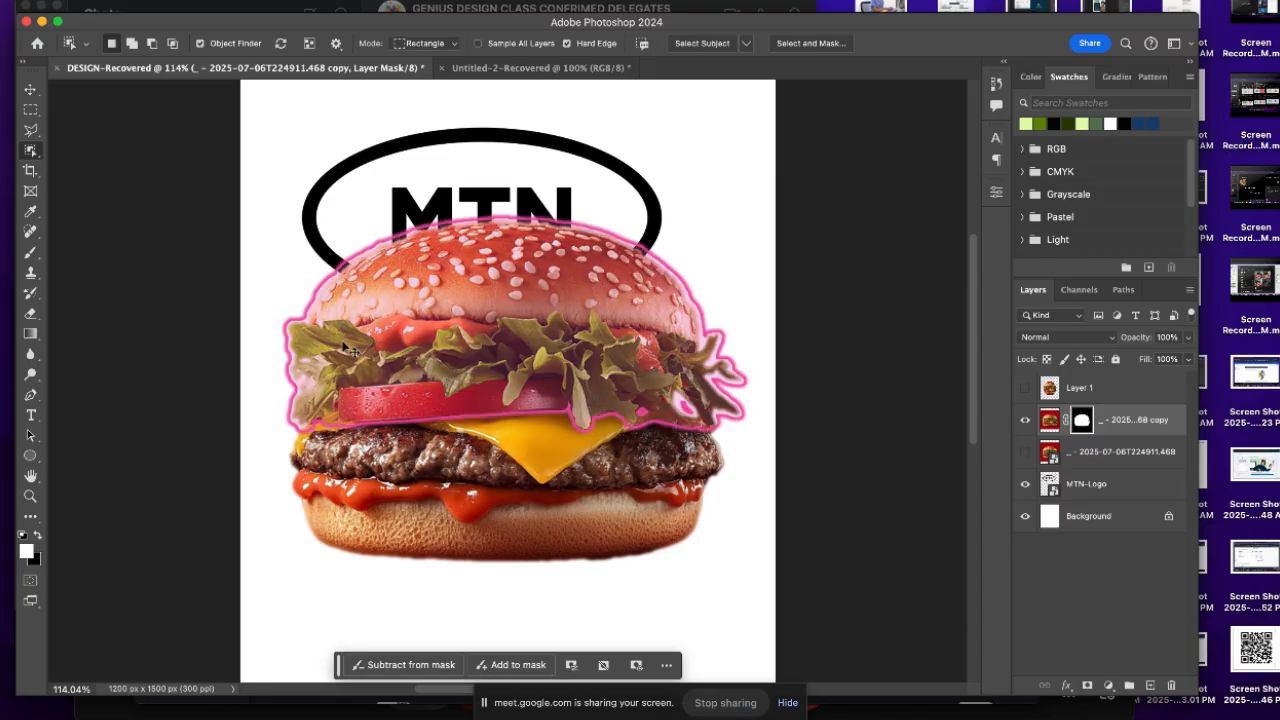
pyautogui.press('super+z')
pyautogui.press('super+d')
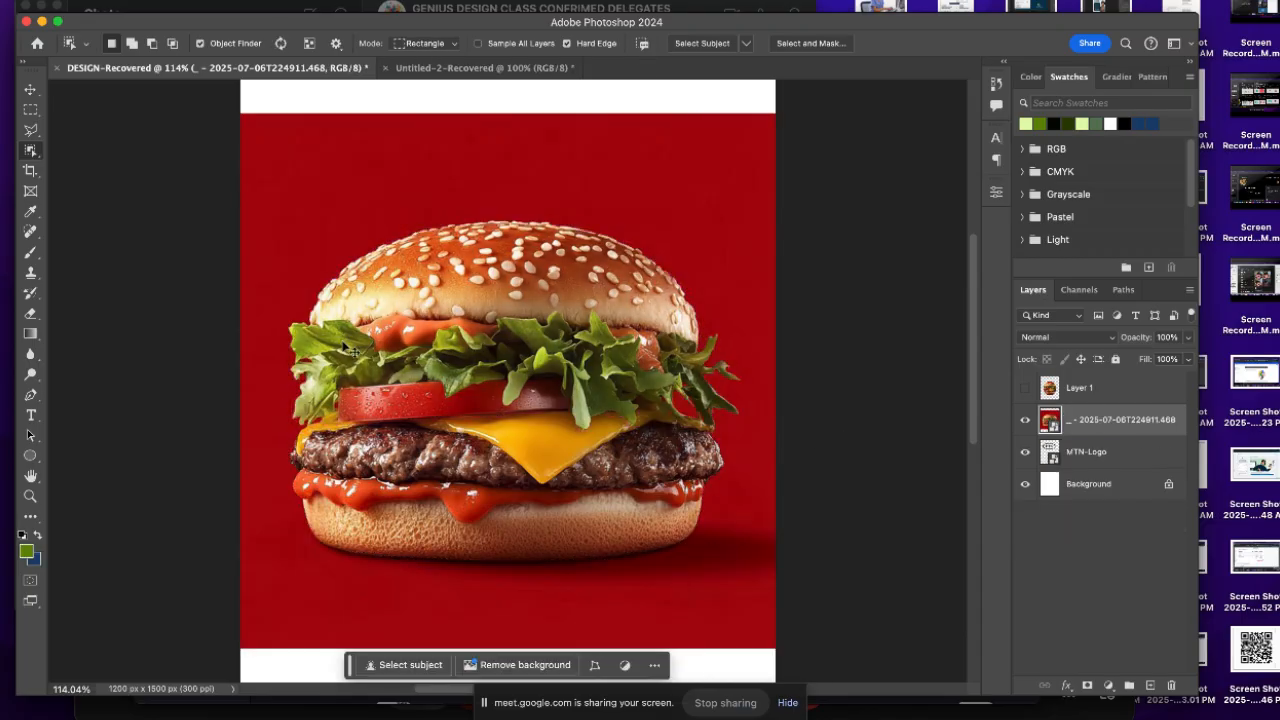
# With the Quick Selection Tool in add mode and a 112 px brush, select the top bun, lettuce, tomato and cheese
pyautogui.rightClick(28, 152)
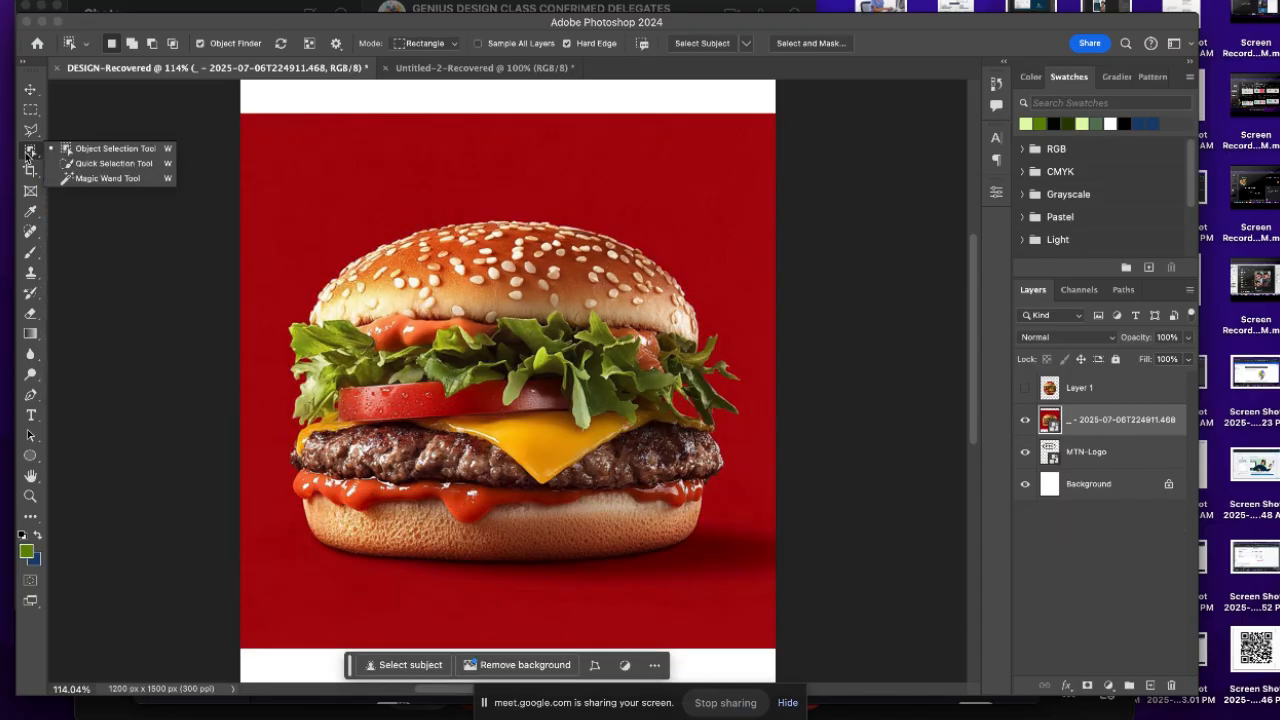
pyautogui.click(114, 163)
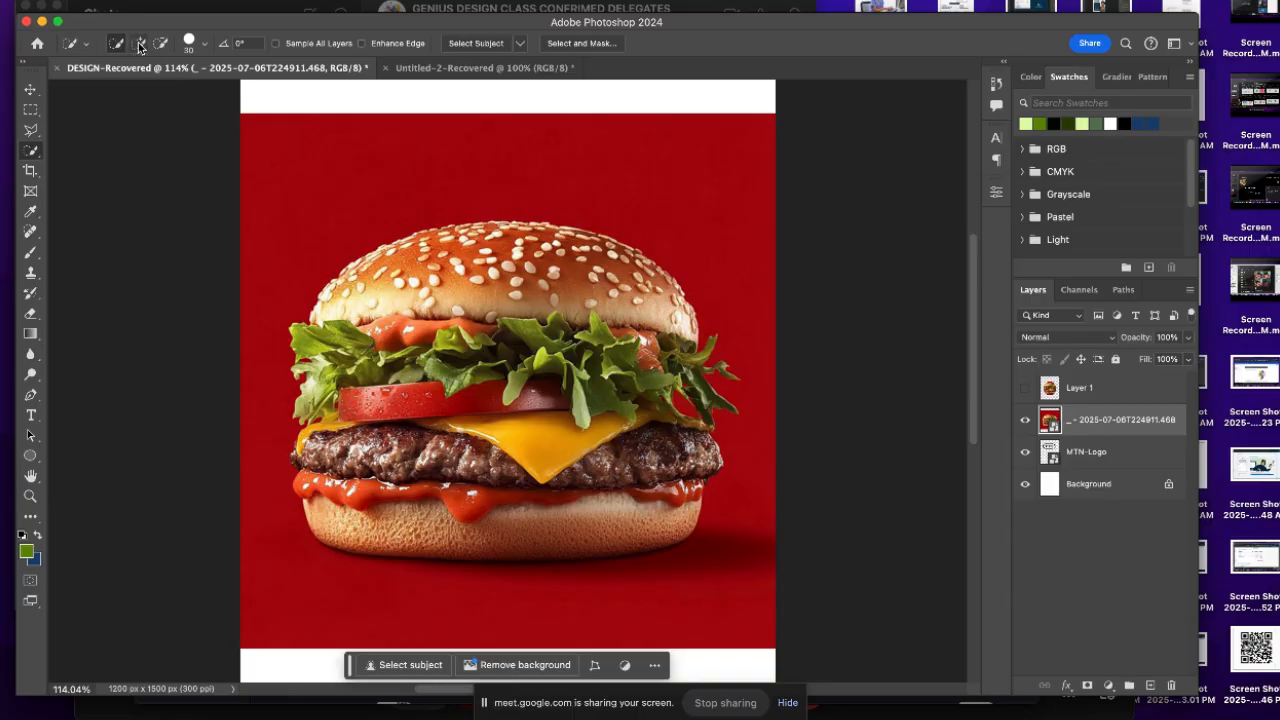
pyautogui.click(196, 48)
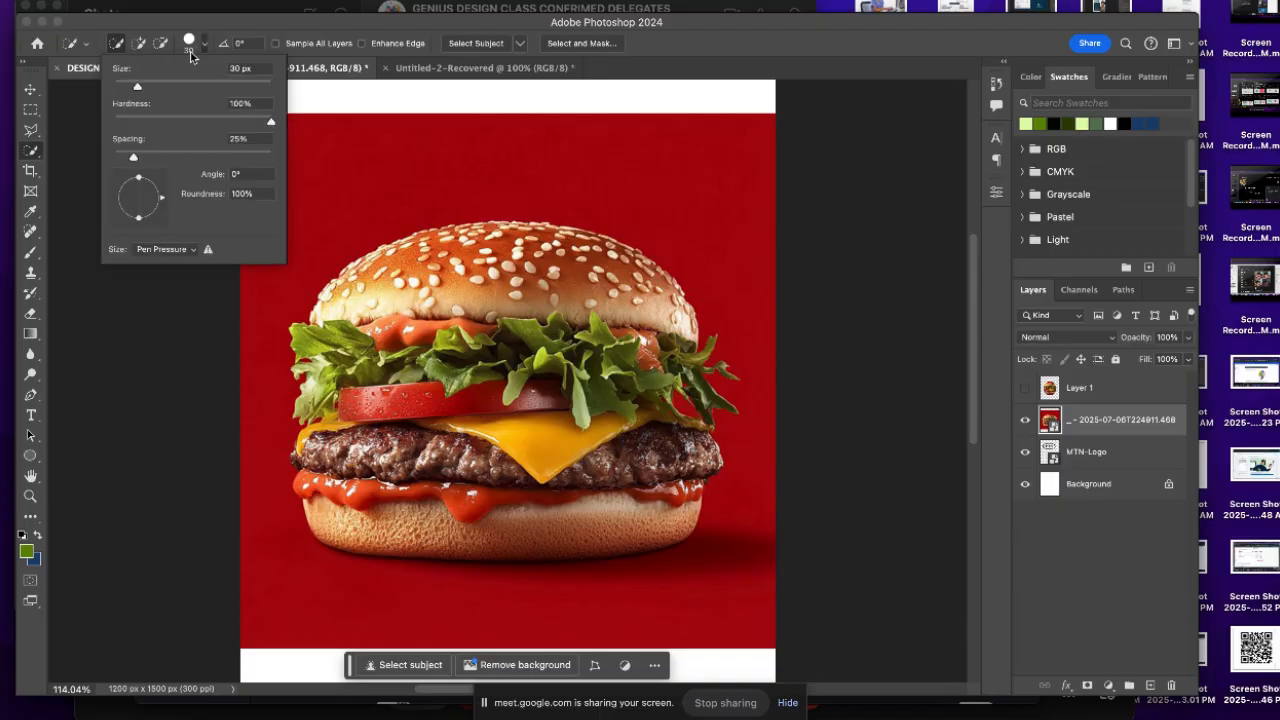
pyautogui.moveTo(130, 88); pyautogui.dragTo(141, 88)
pyautogui.click(314, 27)
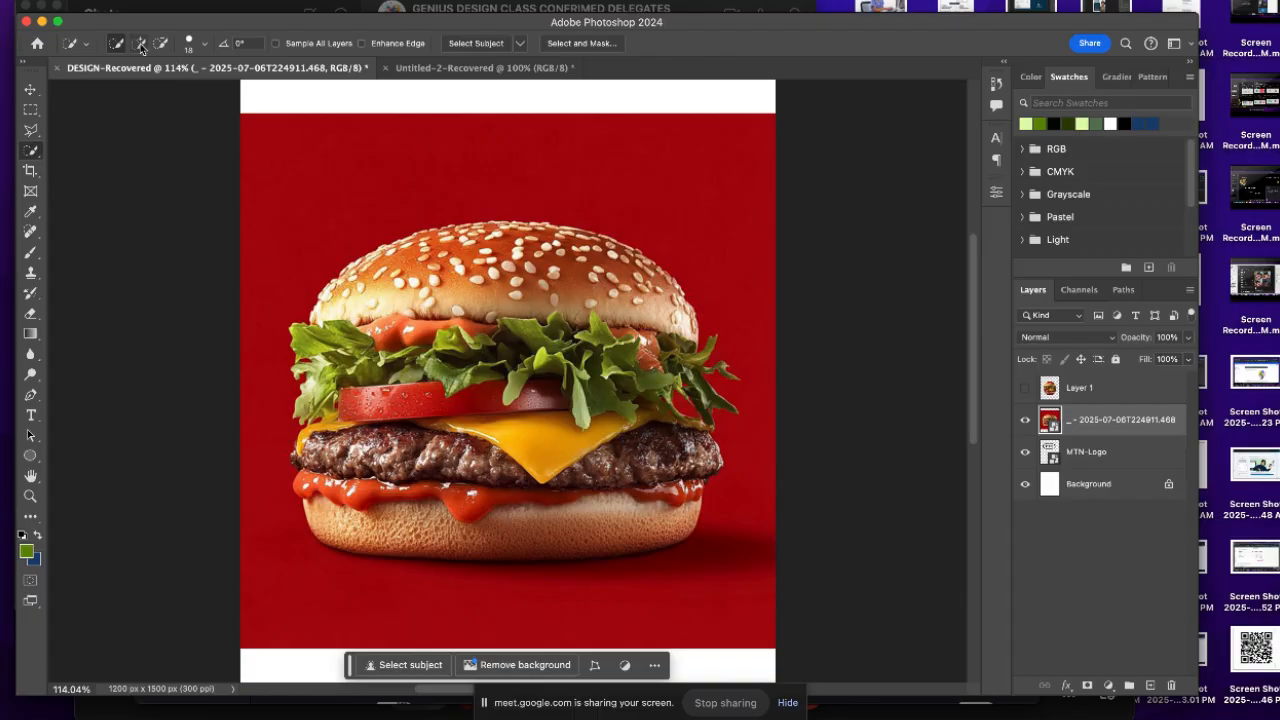
pyautogui.click(203, 50)
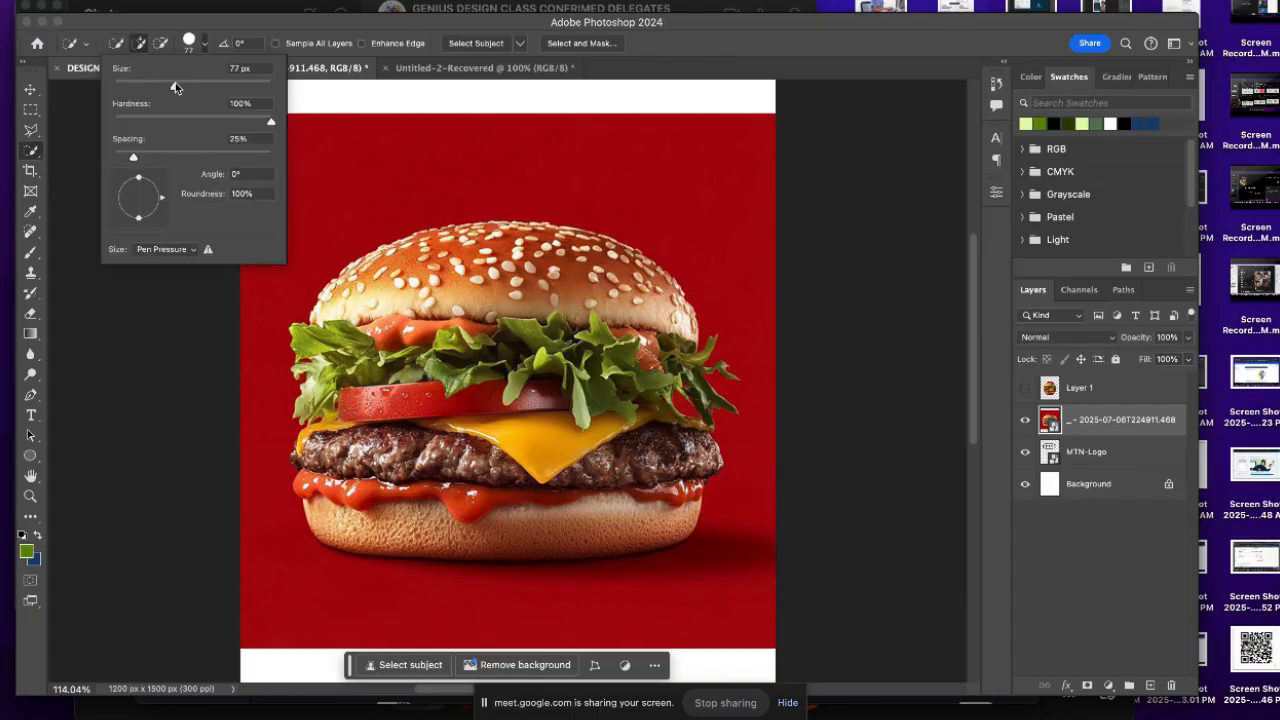
pyautogui.click(465, 25)
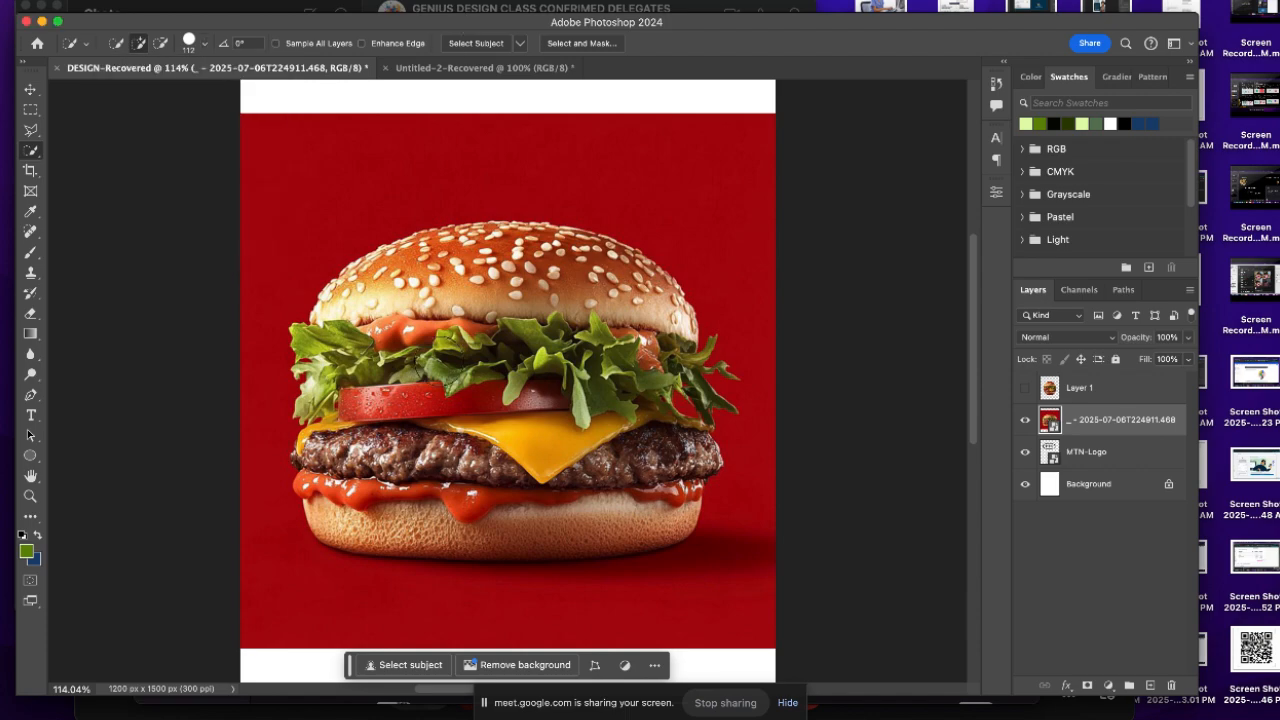
pyautogui.moveTo(478, 325)
pyautogui.mouseDown()
pyautogui.moveTo(505, 345)
pyautogui.moveTo(545, 338)
pyautogui.moveTo(470, 285)
pyautogui.moveTo(546, 317)
pyautogui.moveTo(581, 286)
pyautogui.moveTo(600, 300)
pyautogui.moveTo(530, 258)
pyautogui.moveTo(490, 280)
pyautogui.moveTo(456, 273)
pyautogui.moveTo(404, 287)
pyautogui.moveTo(330, 367)
pyautogui.moveTo(350, 385)
pyautogui.moveTo(530, 362)
pyautogui.moveTo(466, 395)
pyautogui.moveTo(490, 412)
pyautogui.moveTo(630, 350)
pyautogui.moveTo(660, 385)
pyautogui.moveTo(684, 352)
pyautogui.moveTo(667, 336)
pyautogui.moveTo(674, 376)
pyautogui.moveTo(622, 338)
pyautogui.mouseUp()
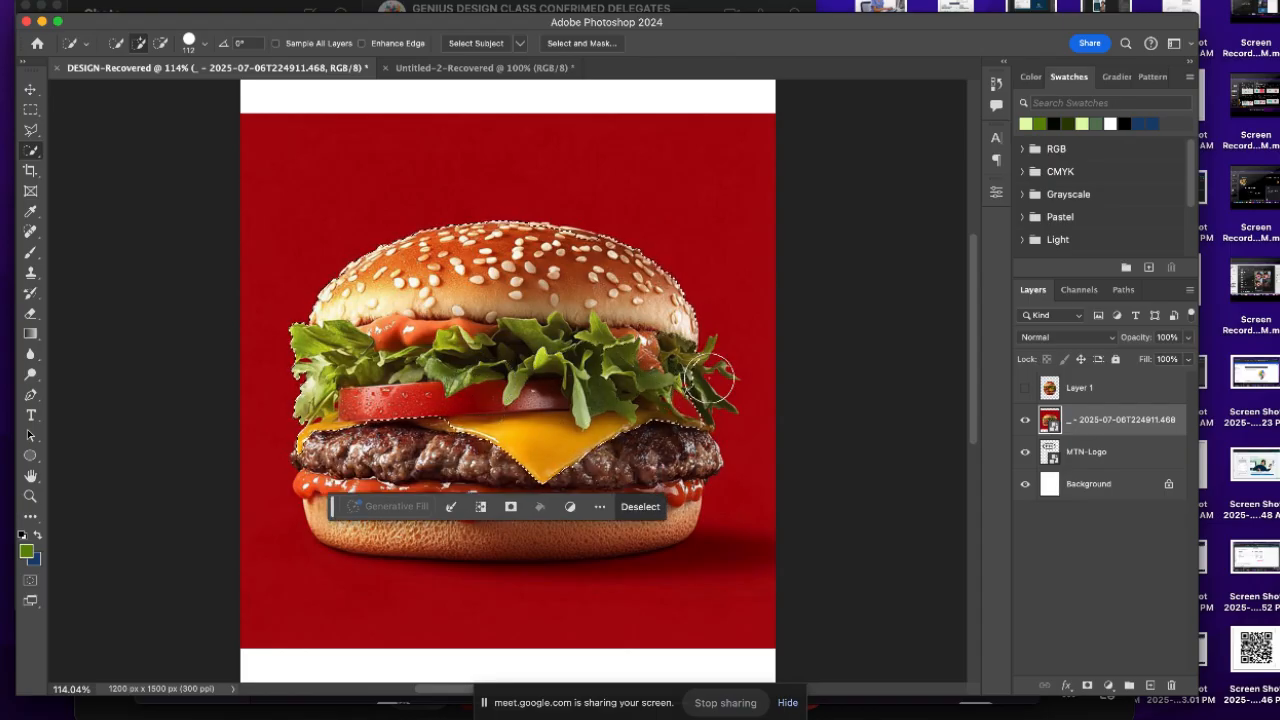
# Reduce the Quick Selection brush size to 15 px for finer selecting
pyautogui.scroll(8, 598, 322)
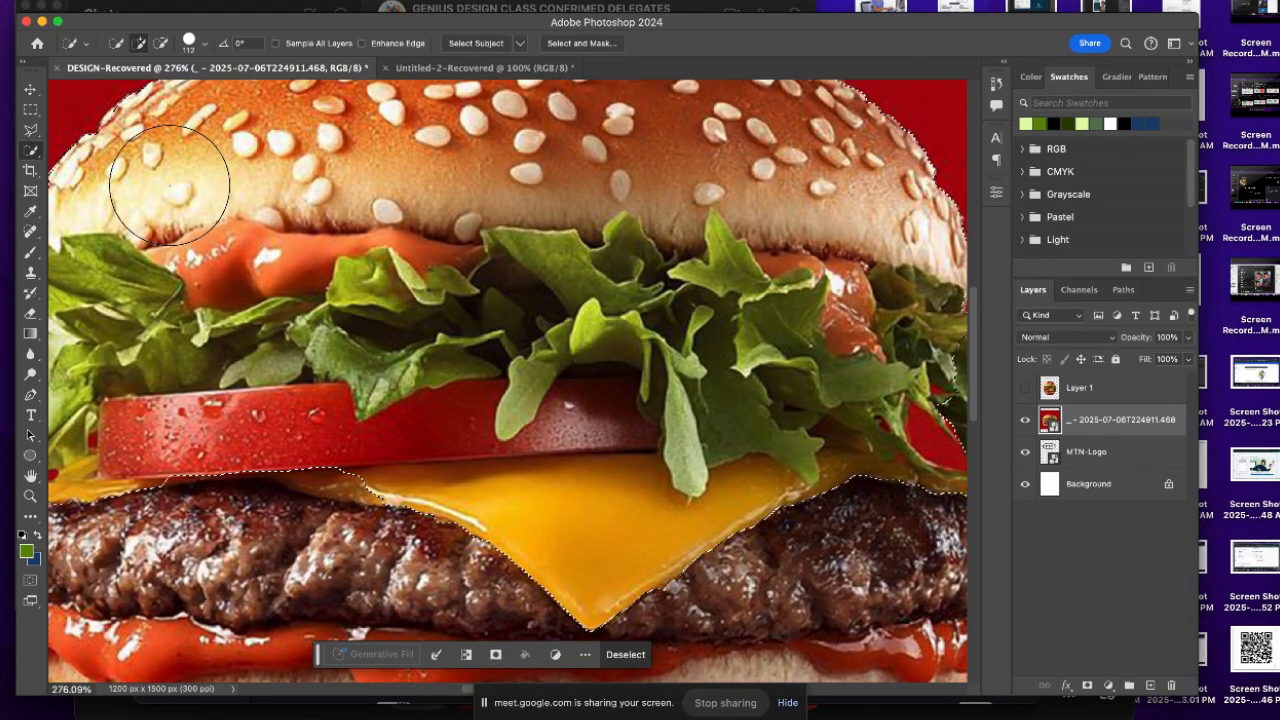
pyautogui.press('[')
pyautogui.press('[')
pyautogui.press('[')
pyautogui.press('[')
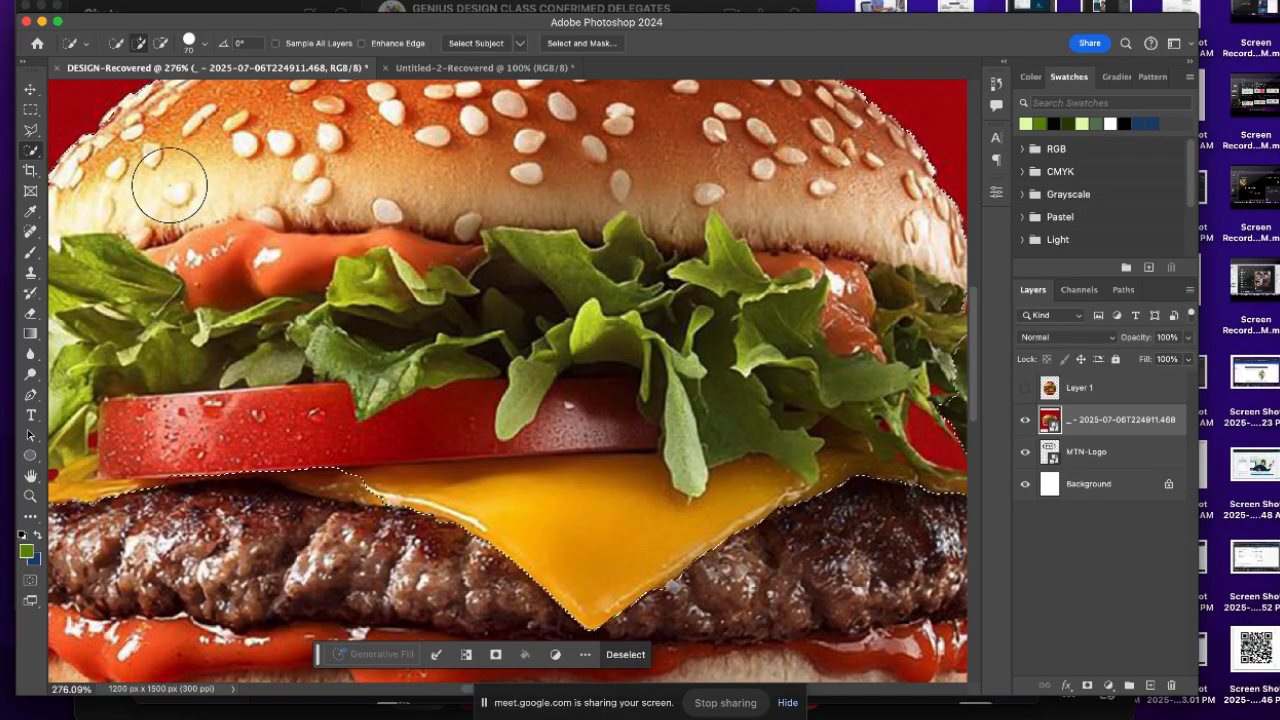
pyautogui.press('[')
pyautogui.press('[')
pyautogui.press('[')
pyautogui.press('[')
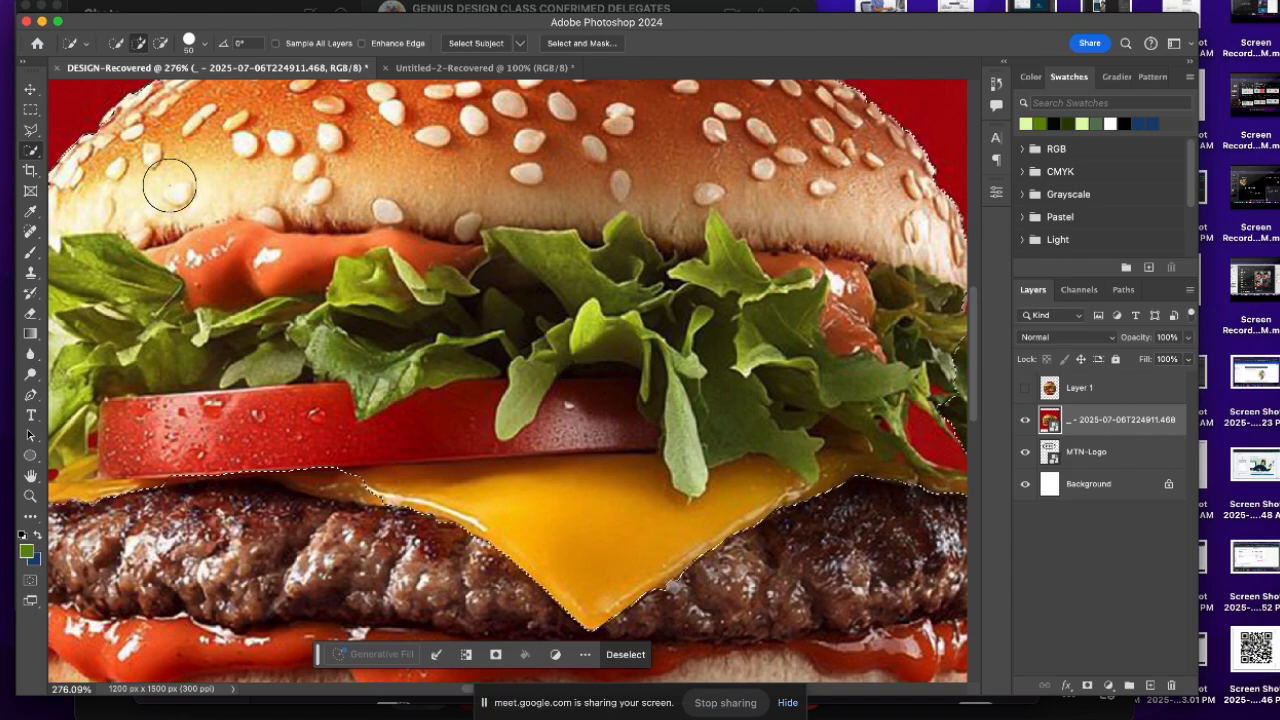
pyautogui.press(']')
pyautogui.press(']')
pyautogui.press(']')
pyautogui.press('[')
pyautogui.press('[')
pyautogui.press('[')
pyautogui.press('[')
pyautogui.press('[')
pyautogui.press('[')
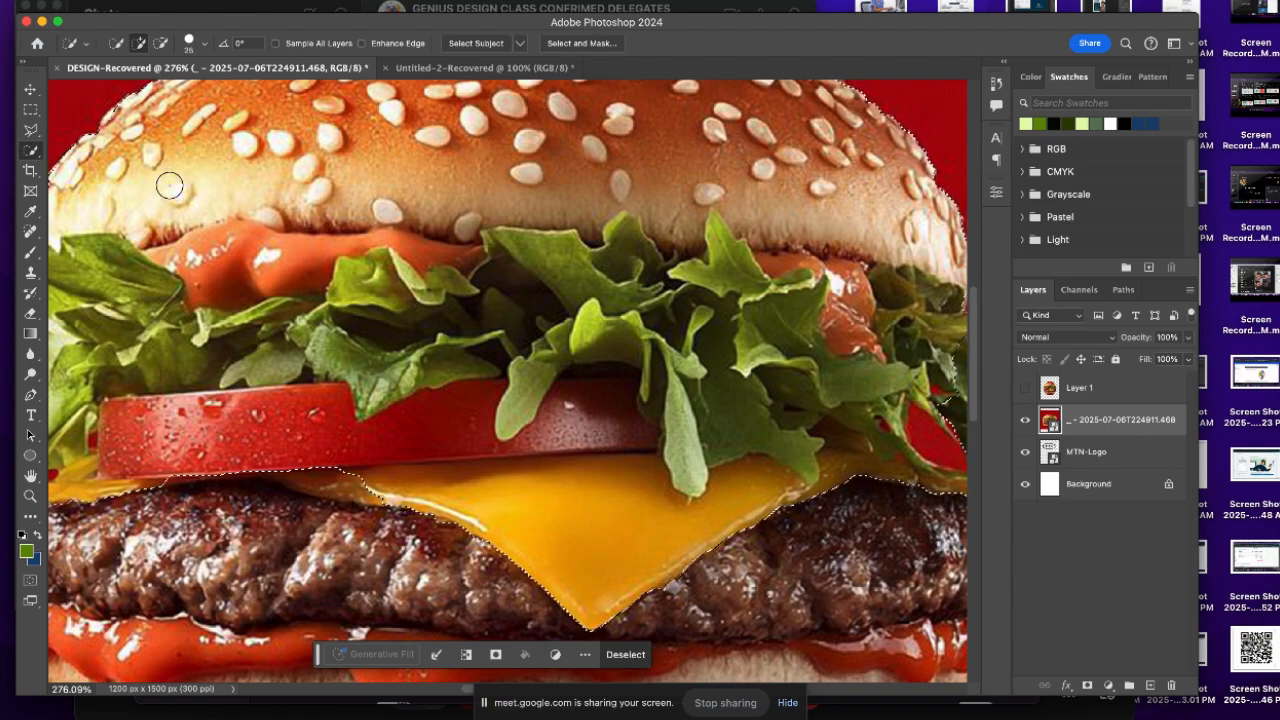
pyautogui.press(']')
pyautogui.press('[')
pyautogui.press(']')
pyautogui.press('[')
pyautogui.press('[')
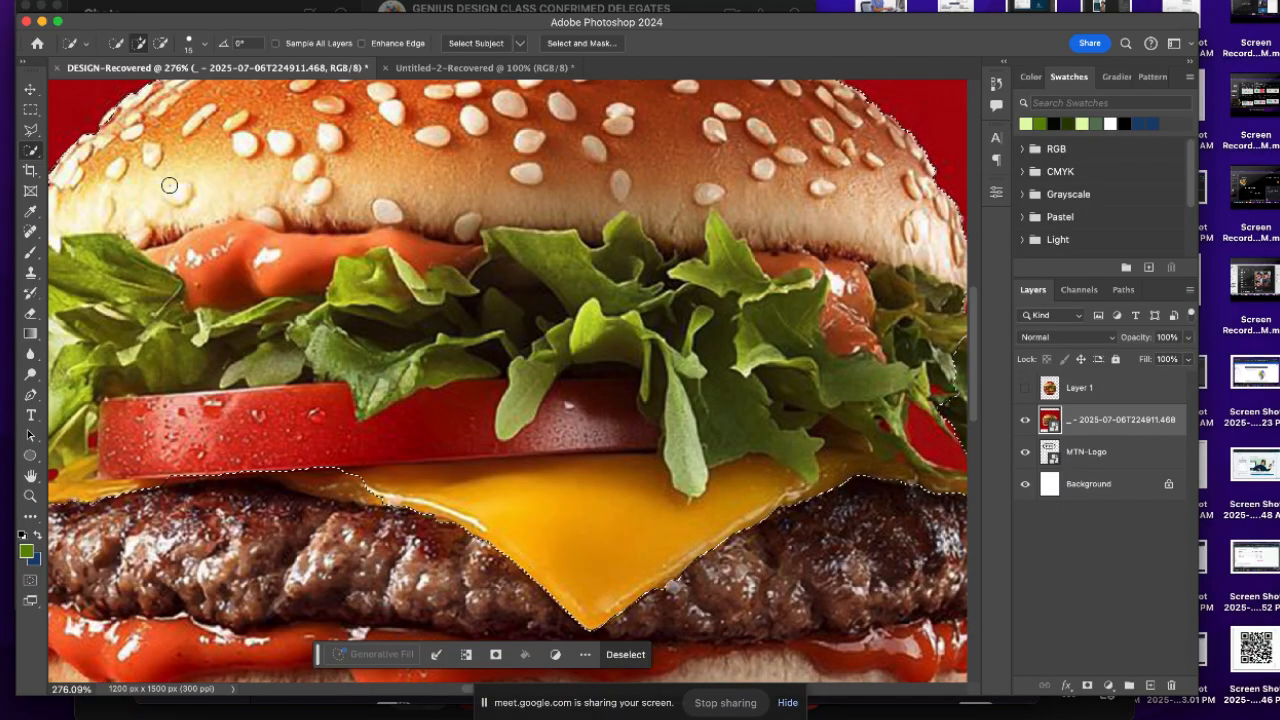
# Extend the selection over the patty, sauce, bottom bun and the lettuce leaves on the burger's right side
pyautogui.scroll(-3, 333, 291)
pyautogui.scroll(2, 322, 391)
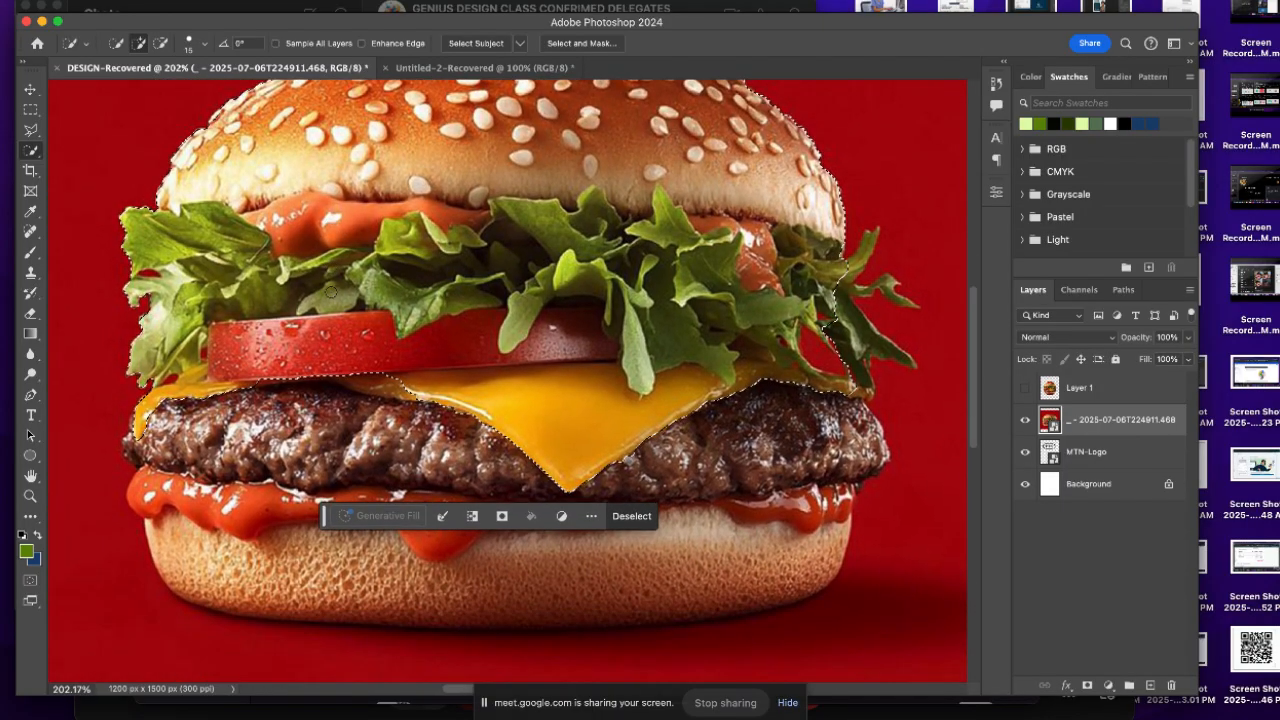
pyautogui.moveTo(322, 391); pyautogui.dragTo(213, 430)
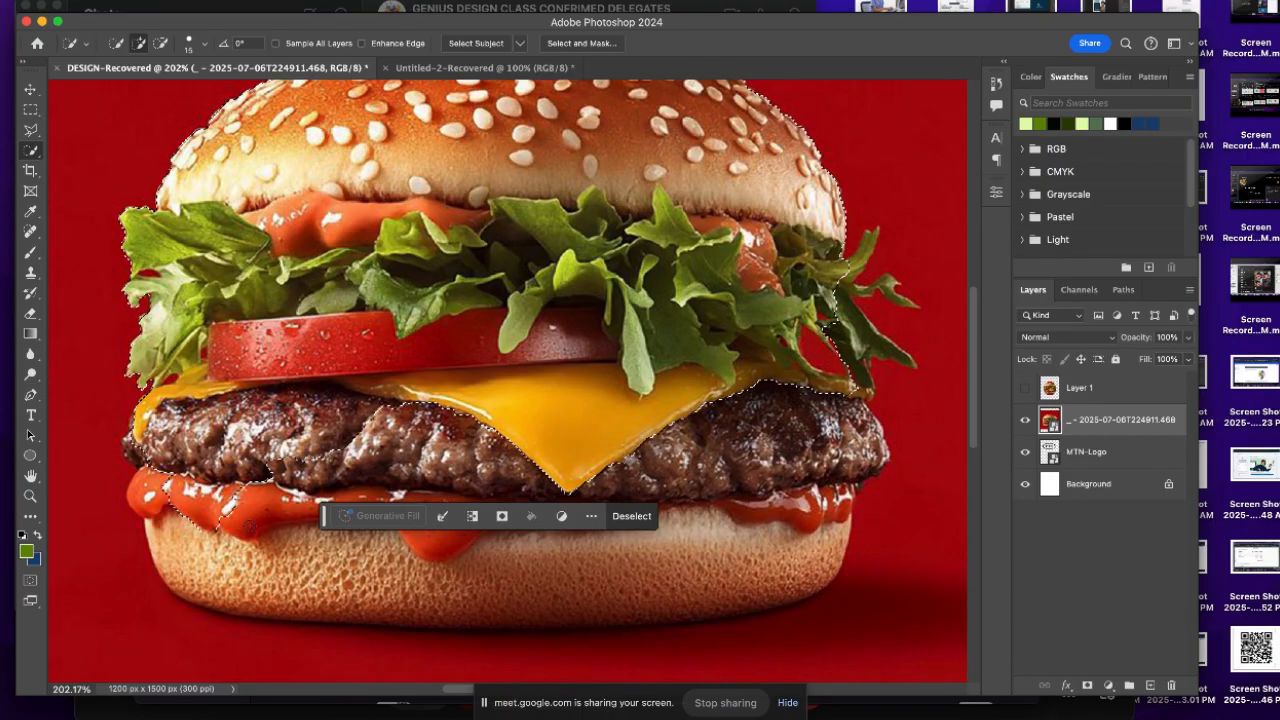
pyautogui.moveTo(250, 526)
pyautogui.mouseDown()
pyautogui.moveTo(282, 533)
pyautogui.moveTo(306, 564)
pyautogui.moveTo(424, 570)
pyautogui.moveTo(624, 548)
pyautogui.moveTo(732, 558)
pyautogui.moveTo(808, 540)
pyautogui.mouseUp()
pyautogui.moveTo(284, 578); pyautogui.dragTo(224, 566)
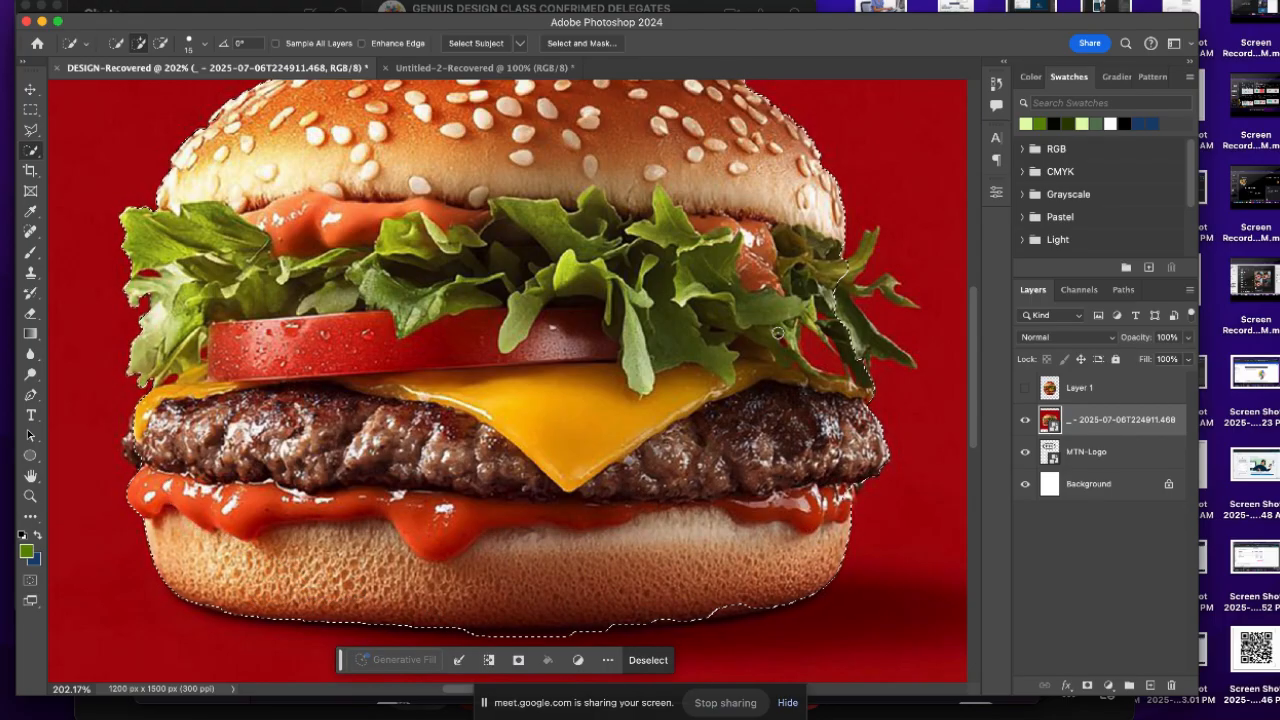
pyautogui.moveTo(832, 303); pyautogui.dragTo(858, 337)
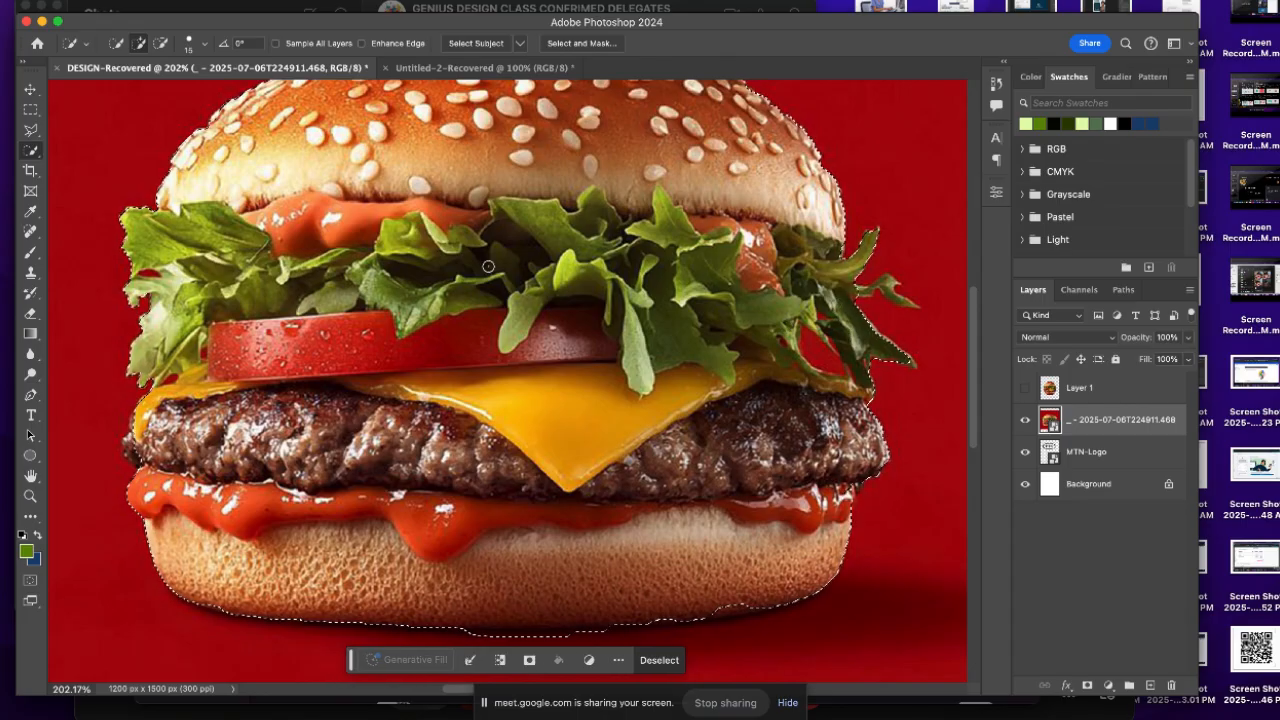
# Subtract the excess background beneath the bottom bun from the selection, and return the Quick Selection Tool to add mode
pyautogui.click(161, 44)
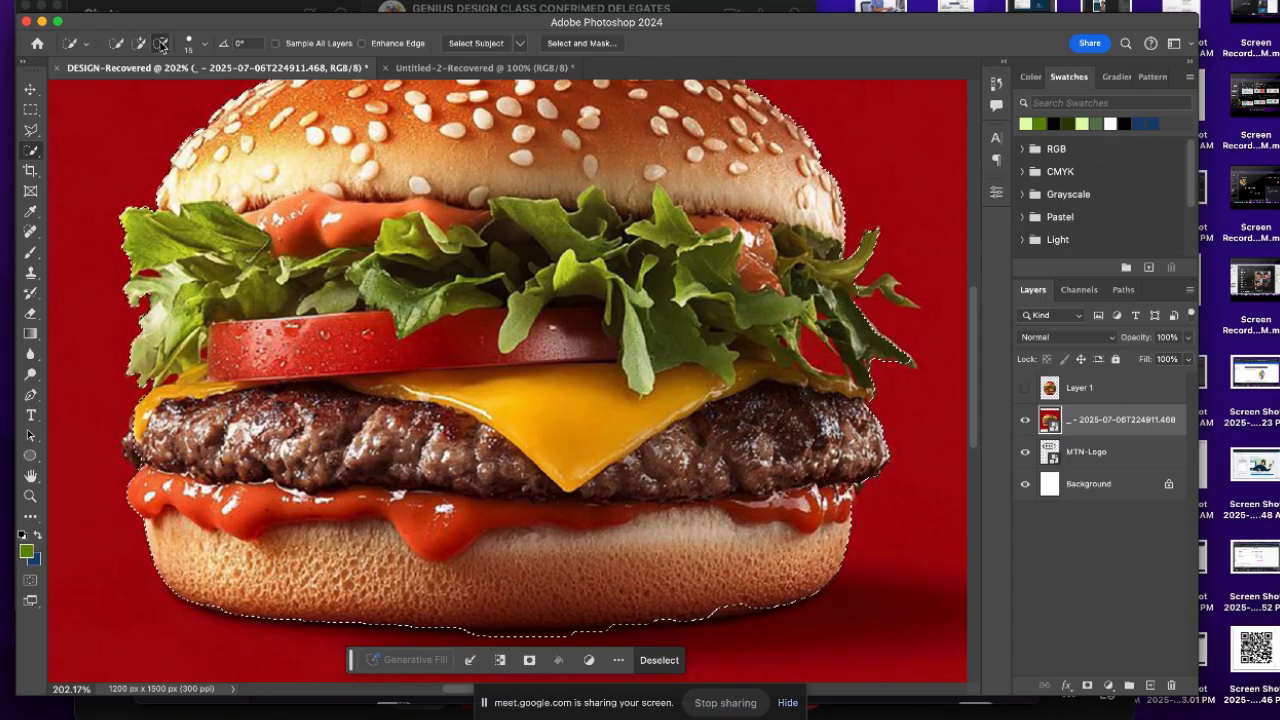
pyautogui.scroll(-5, 505, 580)
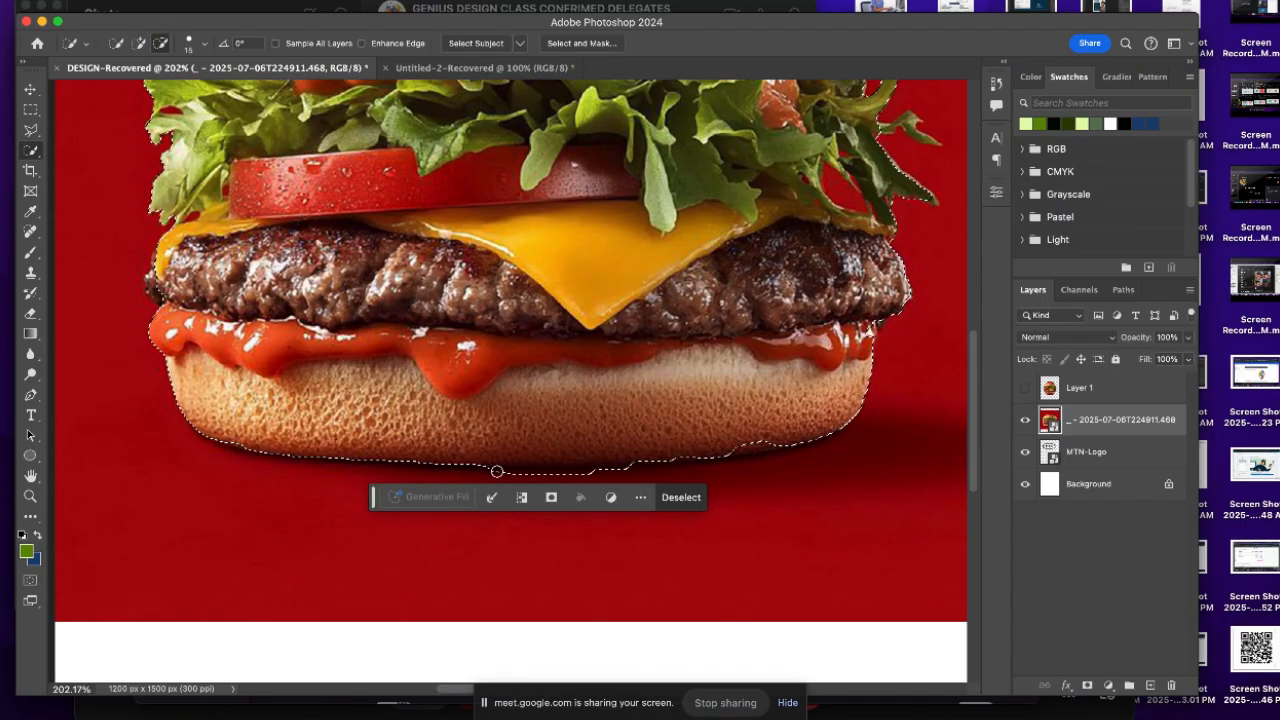
pyautogui.moveTo(497, 471); pyautogui.dragTo(667, 471)
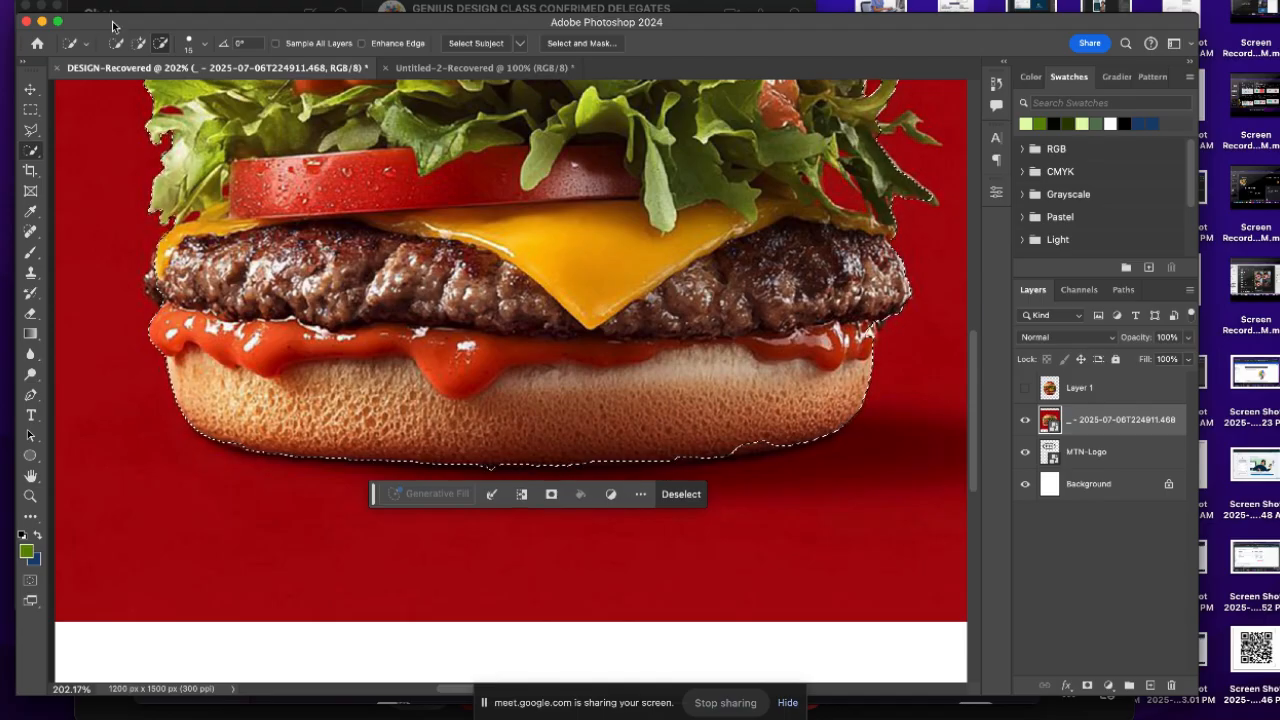
pyautogui.click(139, 43)
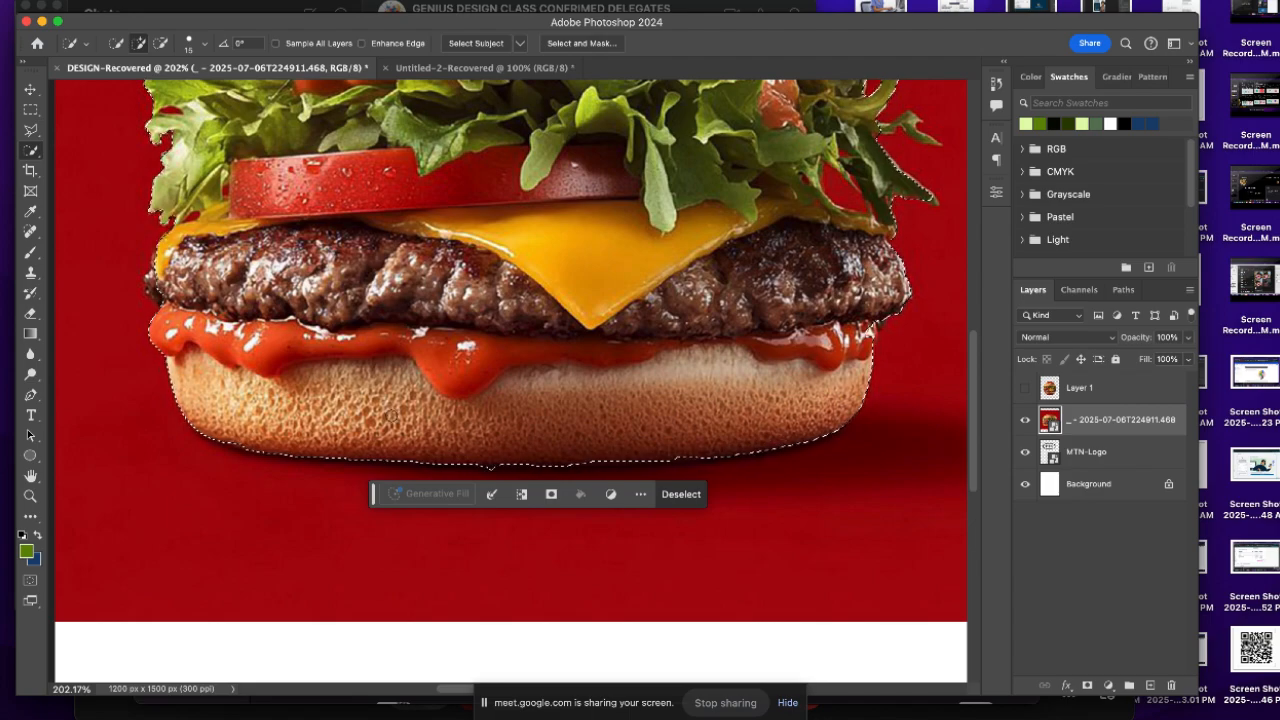
# Refine the burger selection in Select and Mask with a 1.5 px feather and Decontaminate Colors, outputting to a new layer with layer mask
pyautogui.scroll(-3, 472, 426)
pyautogui.scroll(-2, 531, 342)
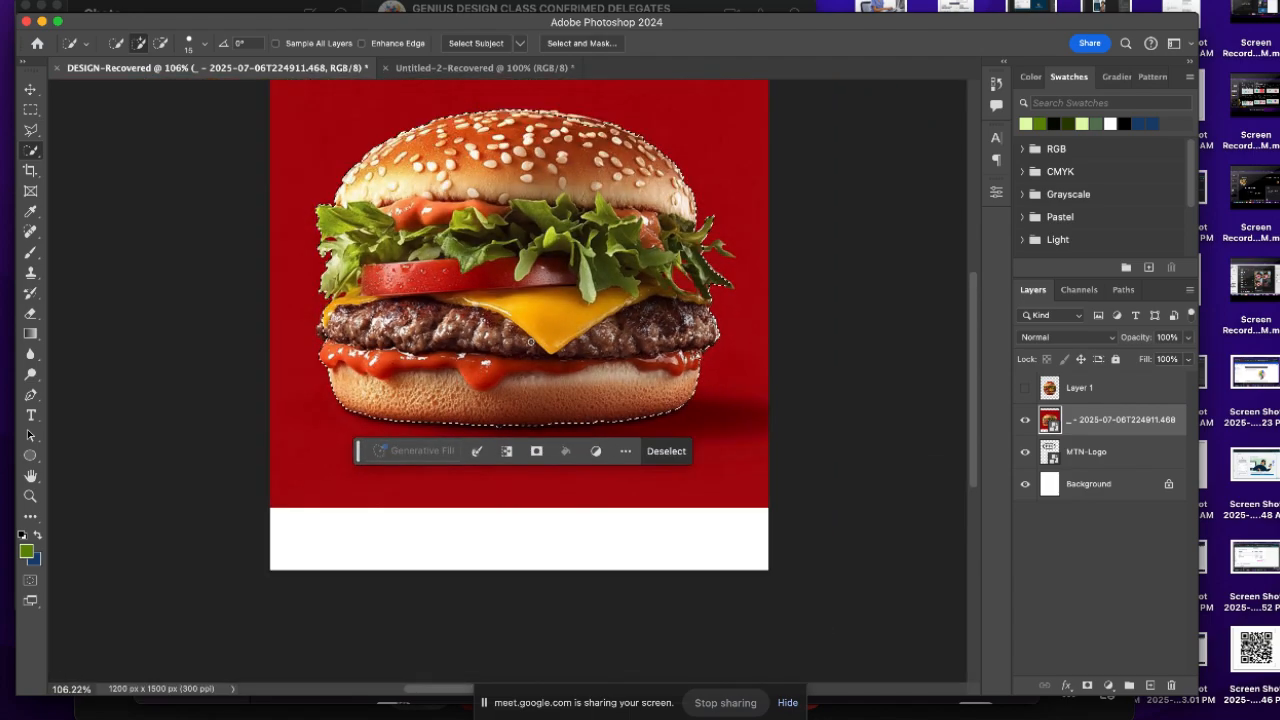
pyautogui.scroll(3, 575, 195)
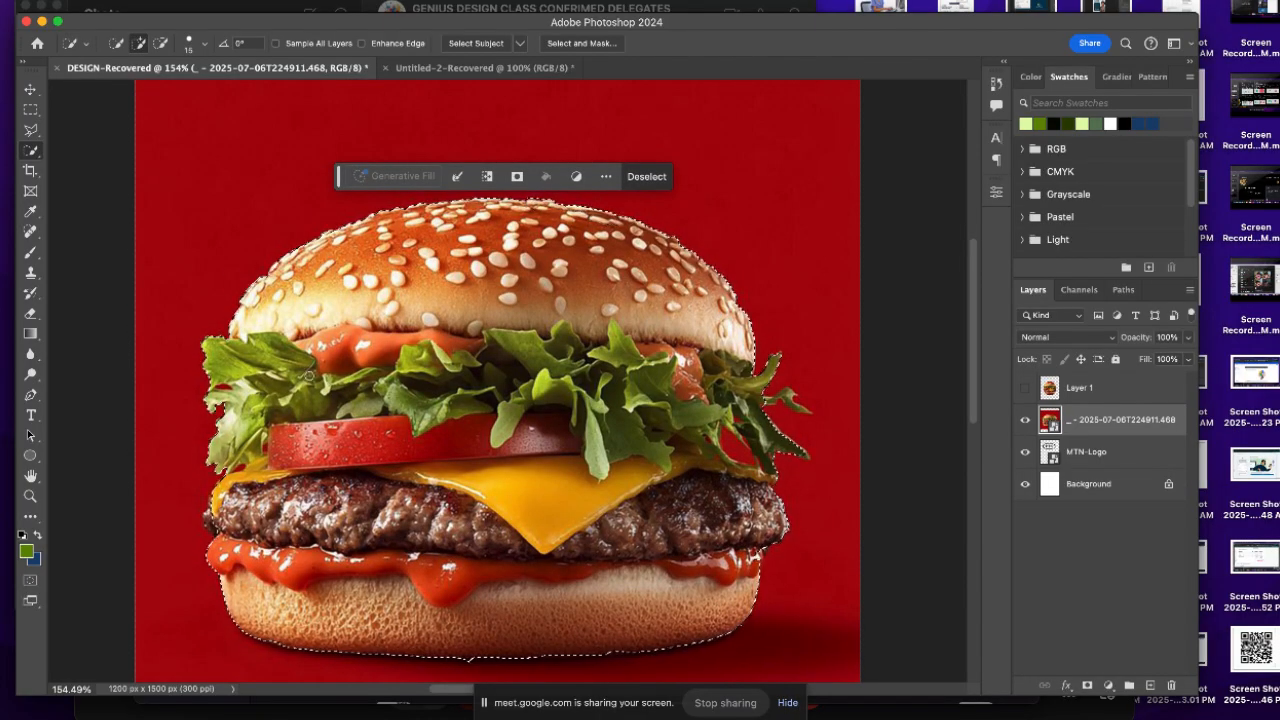
pyautogui.scroll(-4, 514, 384)
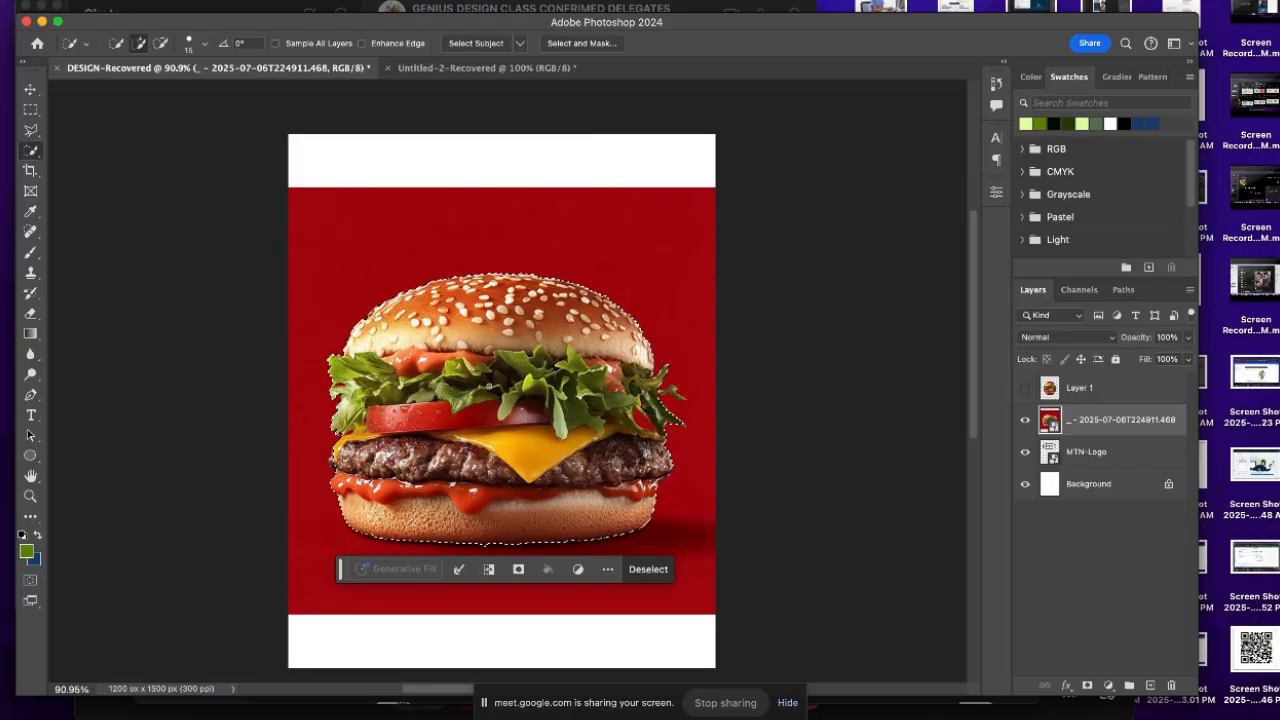
pyautogui.click(594, 45)
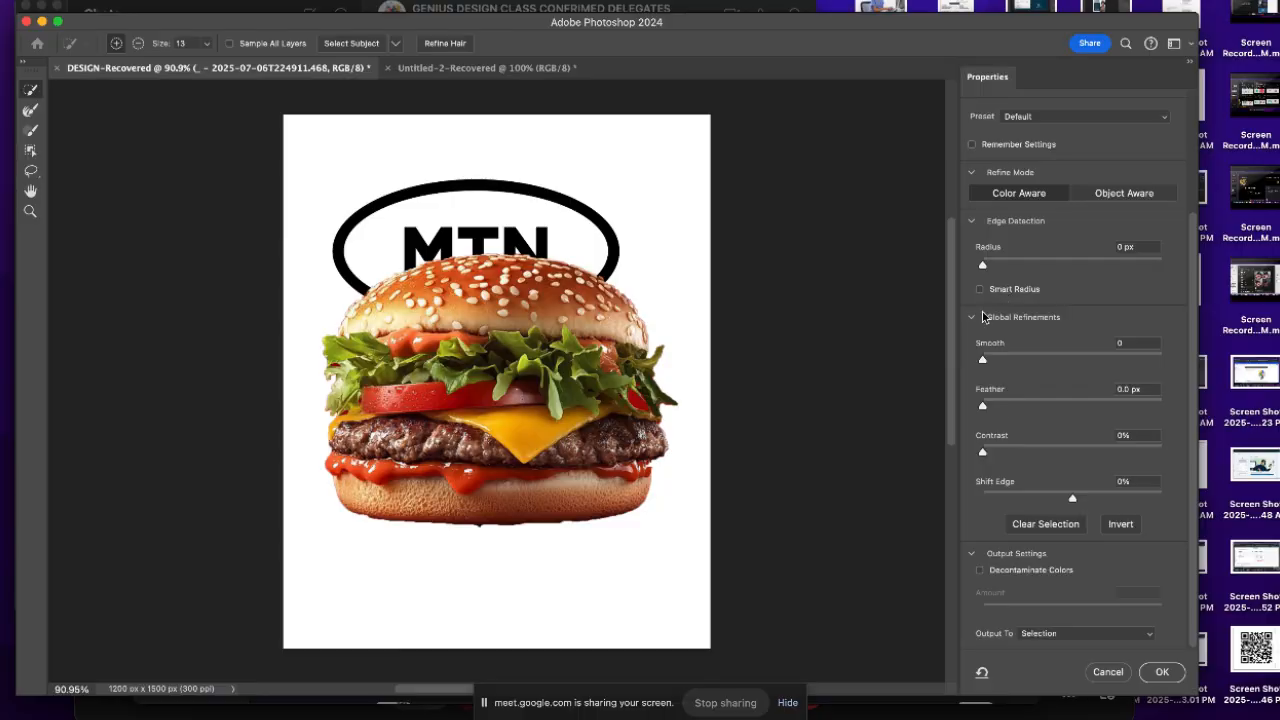
pyautogui.click(998, 405)
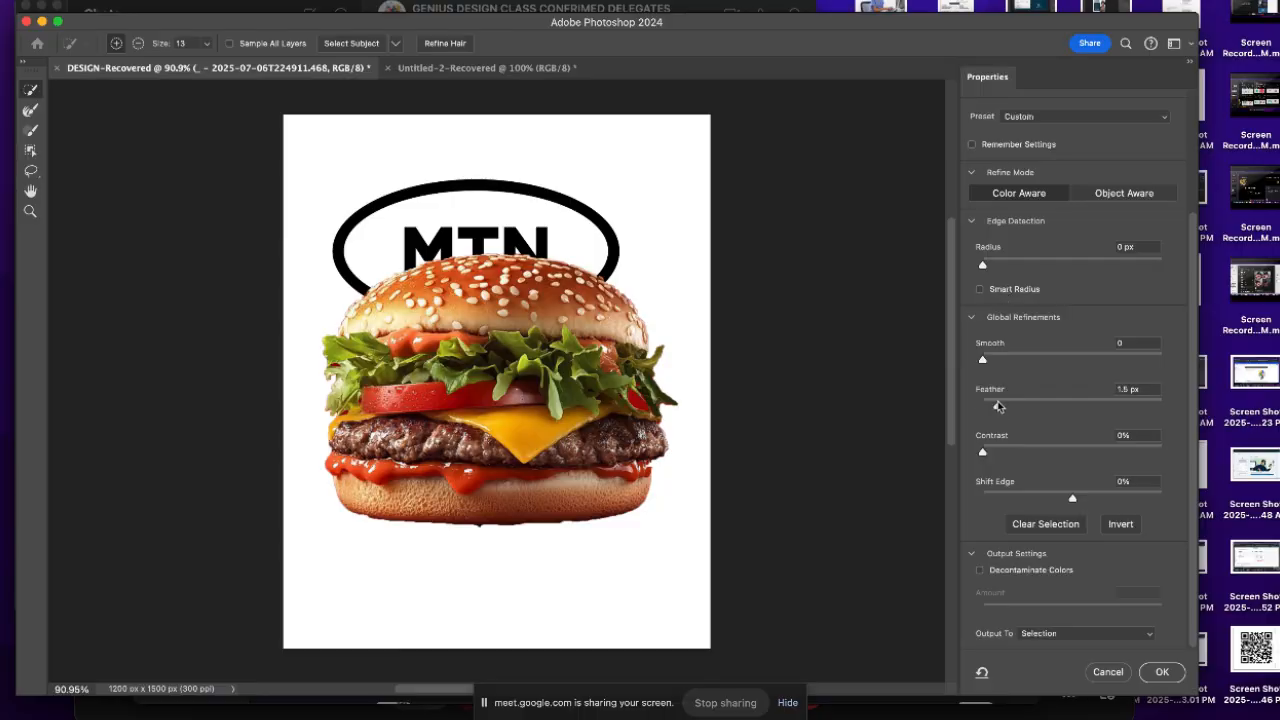
pyautogui.click(1012, 574)
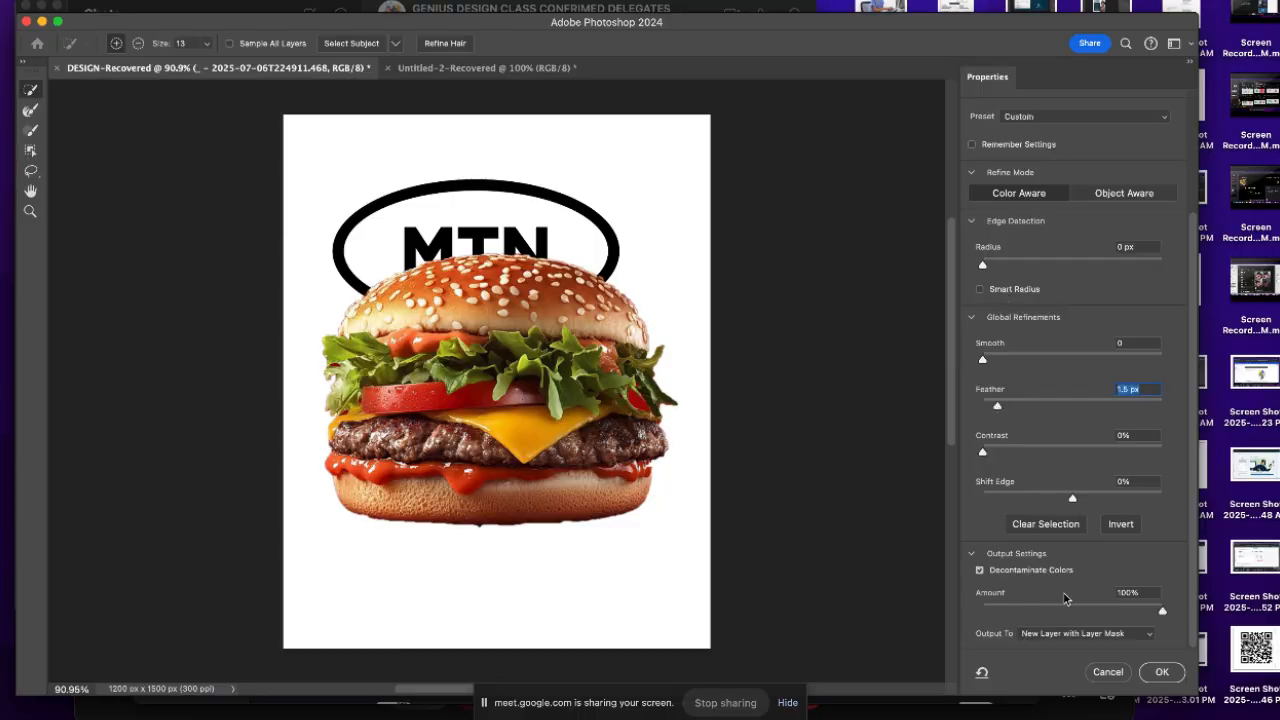
pyautogui.click(1160, 672)
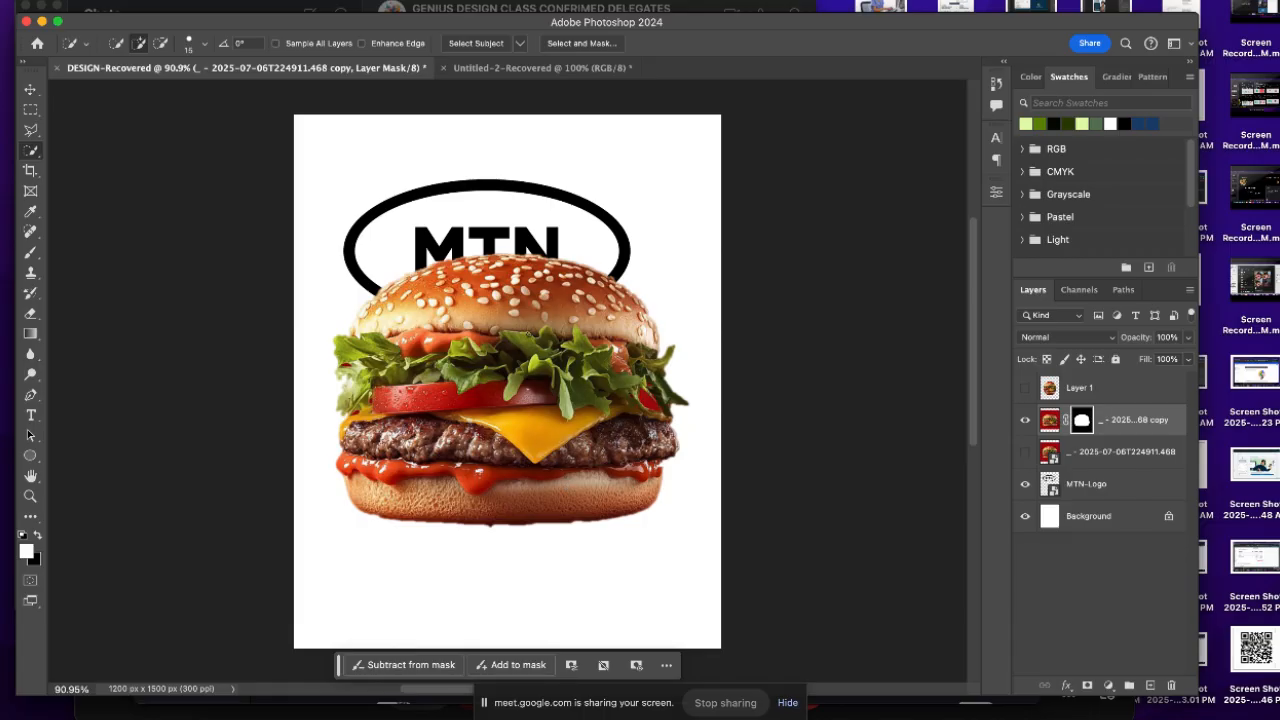
# Switch to the Move Tool, undo the masked cut-out and deselect the burger
pyautogui.click(30, 90)
pyautogui.press('super+z')
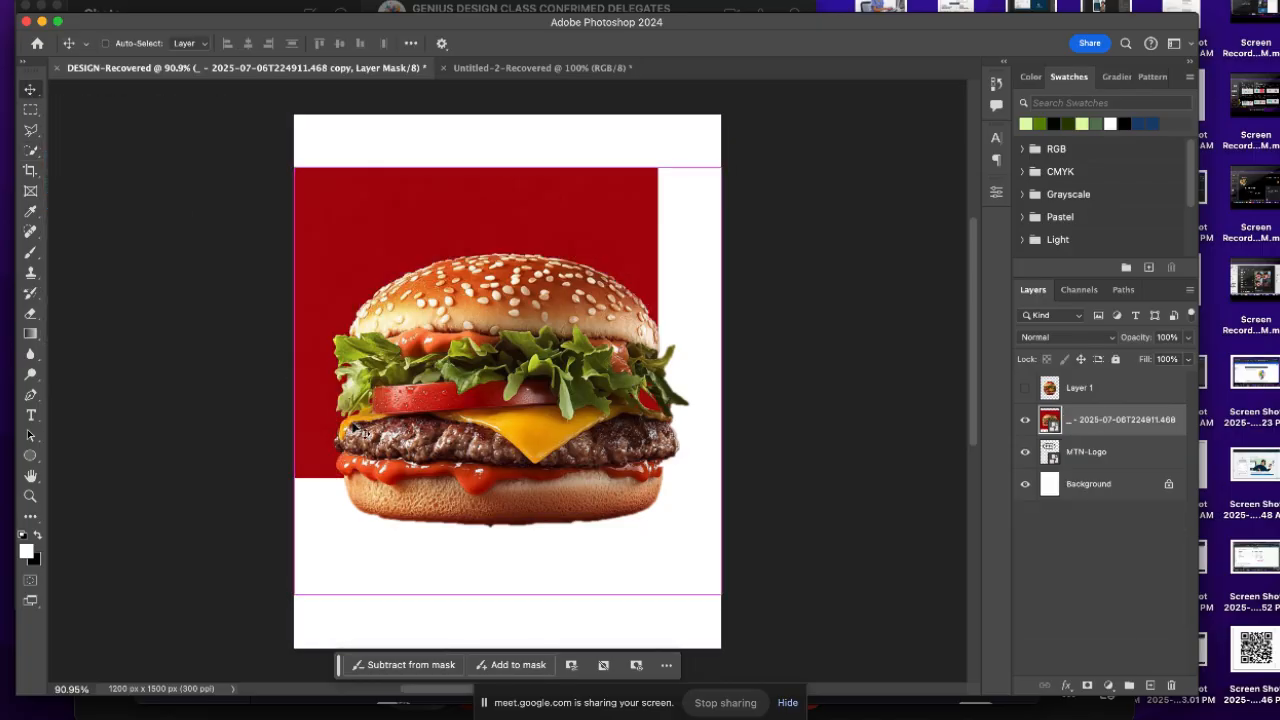
pyautogui.press('super+z')
pyautogui.press('super+z')
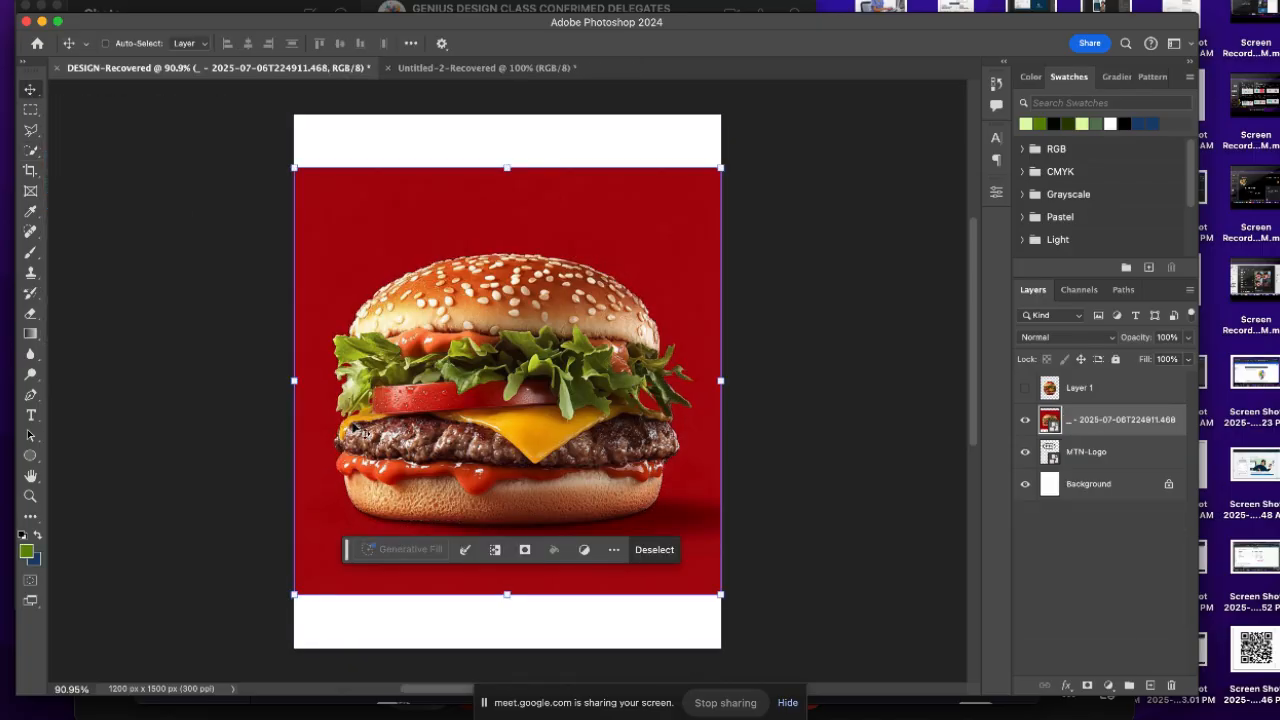
pyautogui.press('super+d')
# Switch to the Magic Wand Tool in add-to-selection mode and select the red background around the burger
pyautogui.click(31, 148)
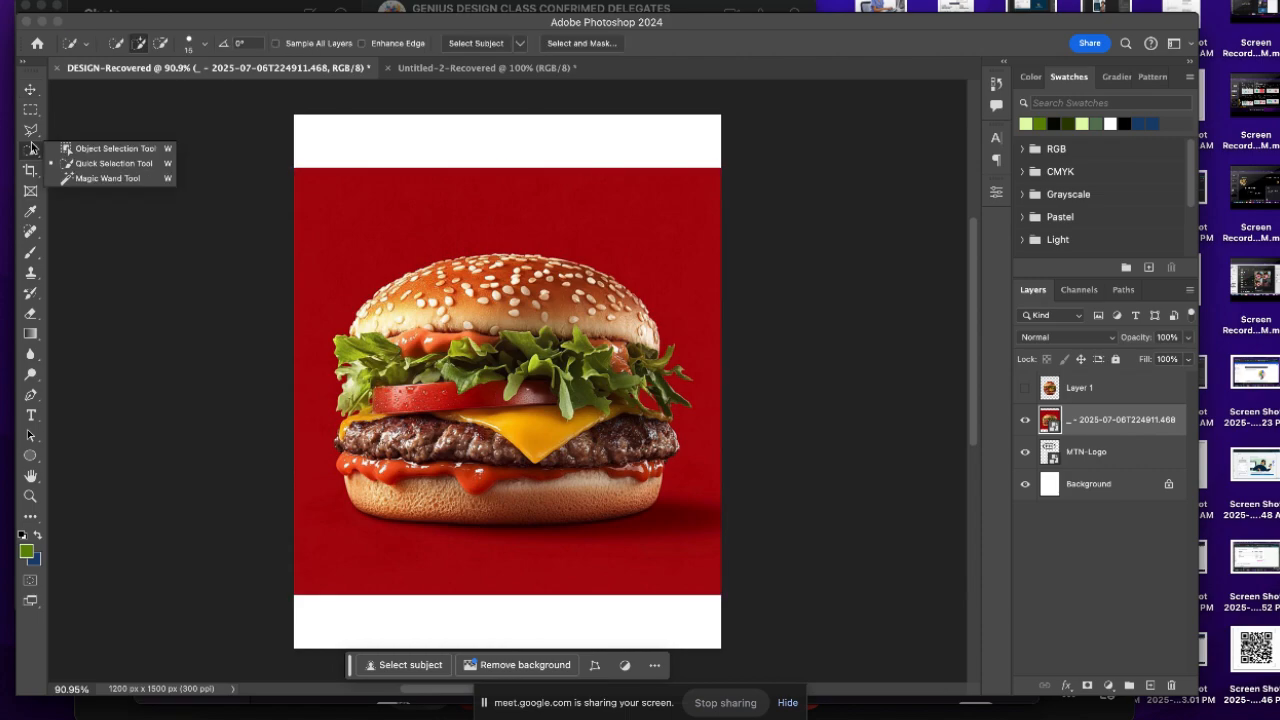
pyautogui.click(110, 178)
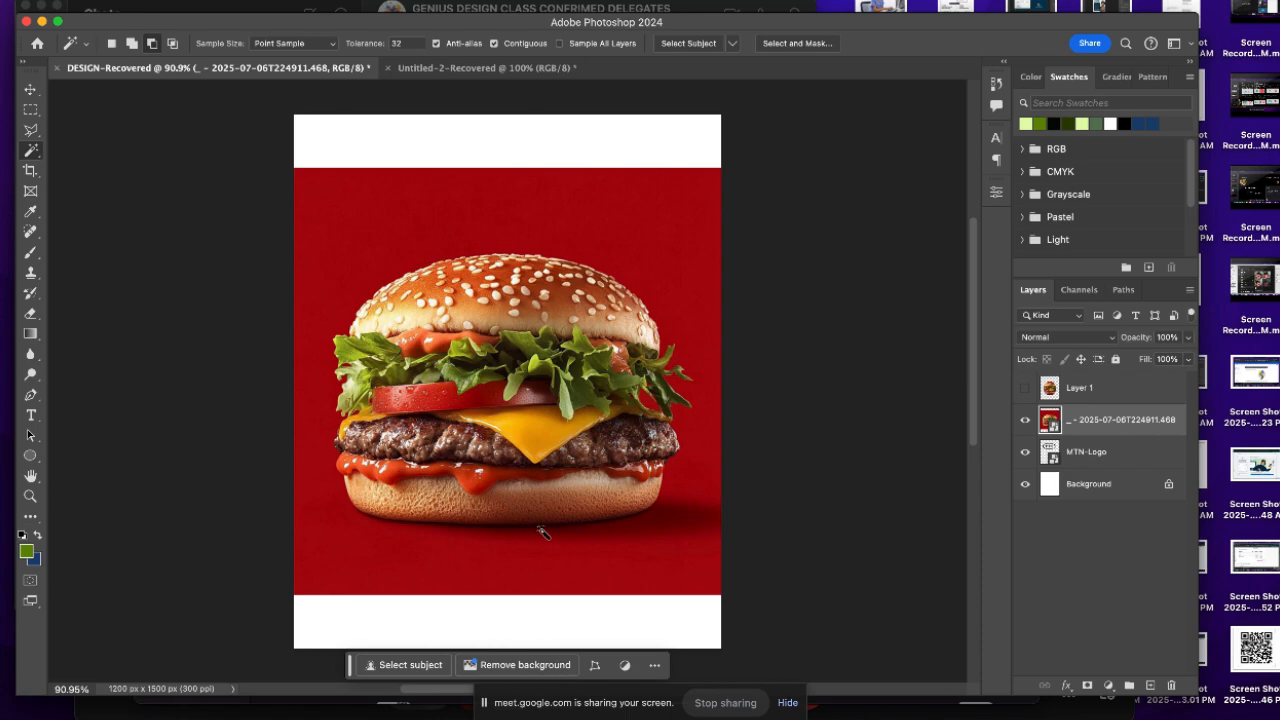
pyautogui.scroll(5, 543, 532)
pyautogui.scroll(-3, 653, 577)
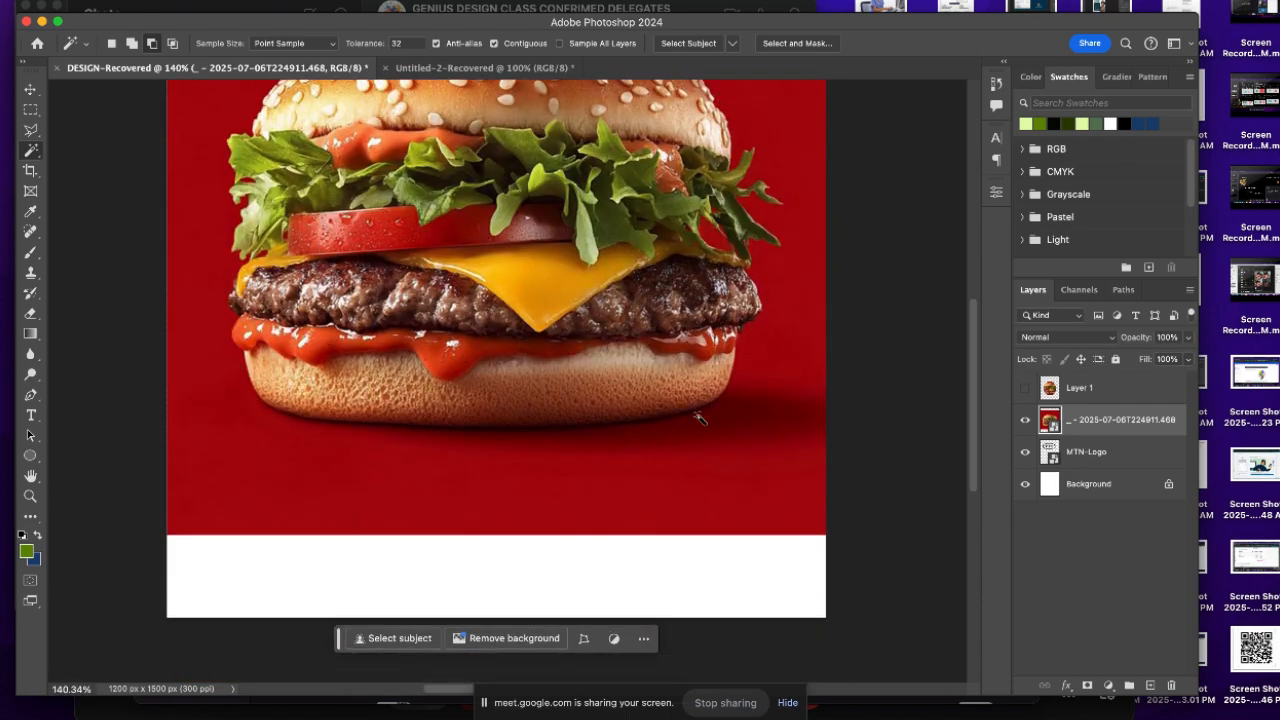
pyautogui.scroll(4, 518, 358)
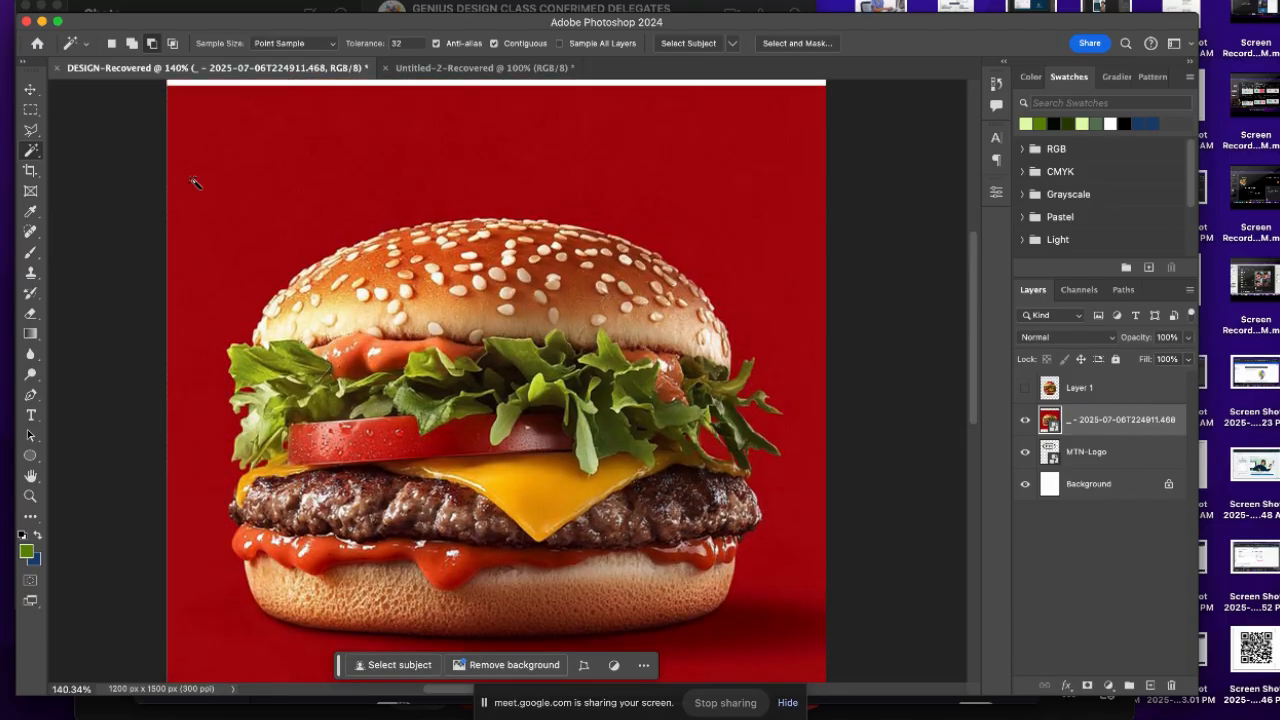
pyautogui.click(130, 44)
pyautogui.click(347, 191)
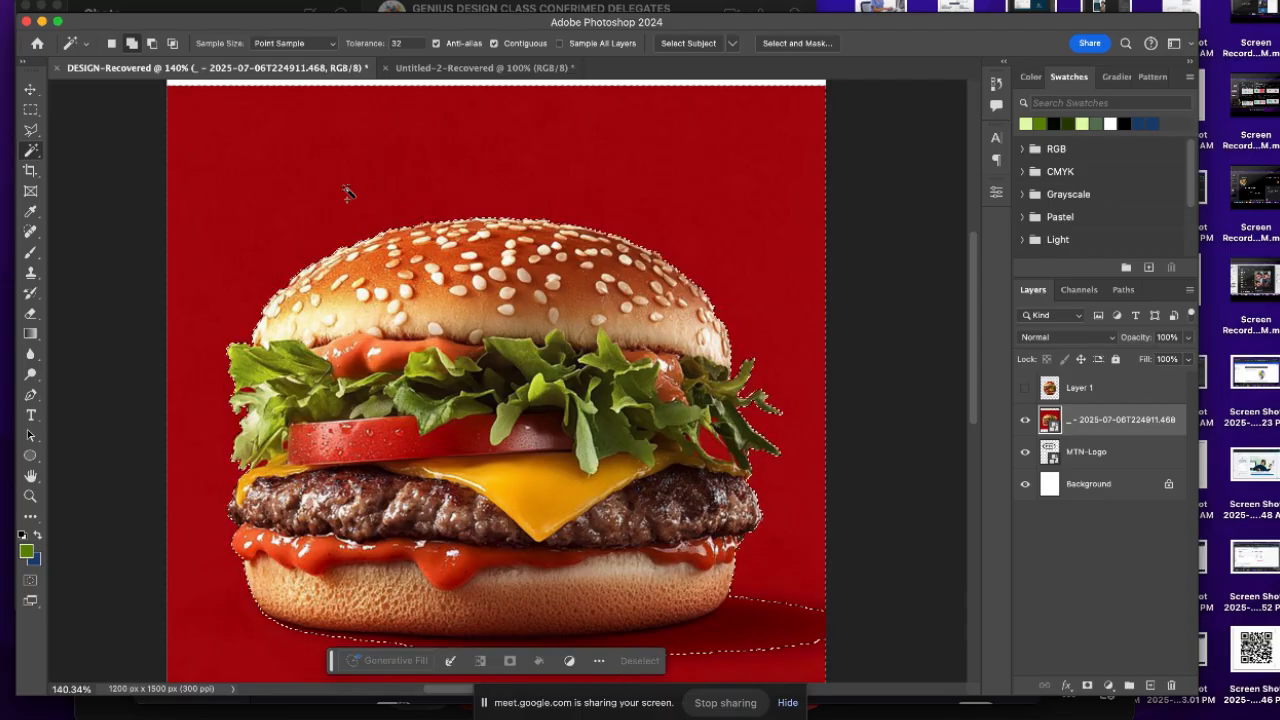
# Examine the background selection's edges around the lettuce, patty and bottom bun, and deselect it
pyautogui.scroll(-3, 347, 191)
pyautogui.scroll(-1, 347, 191)
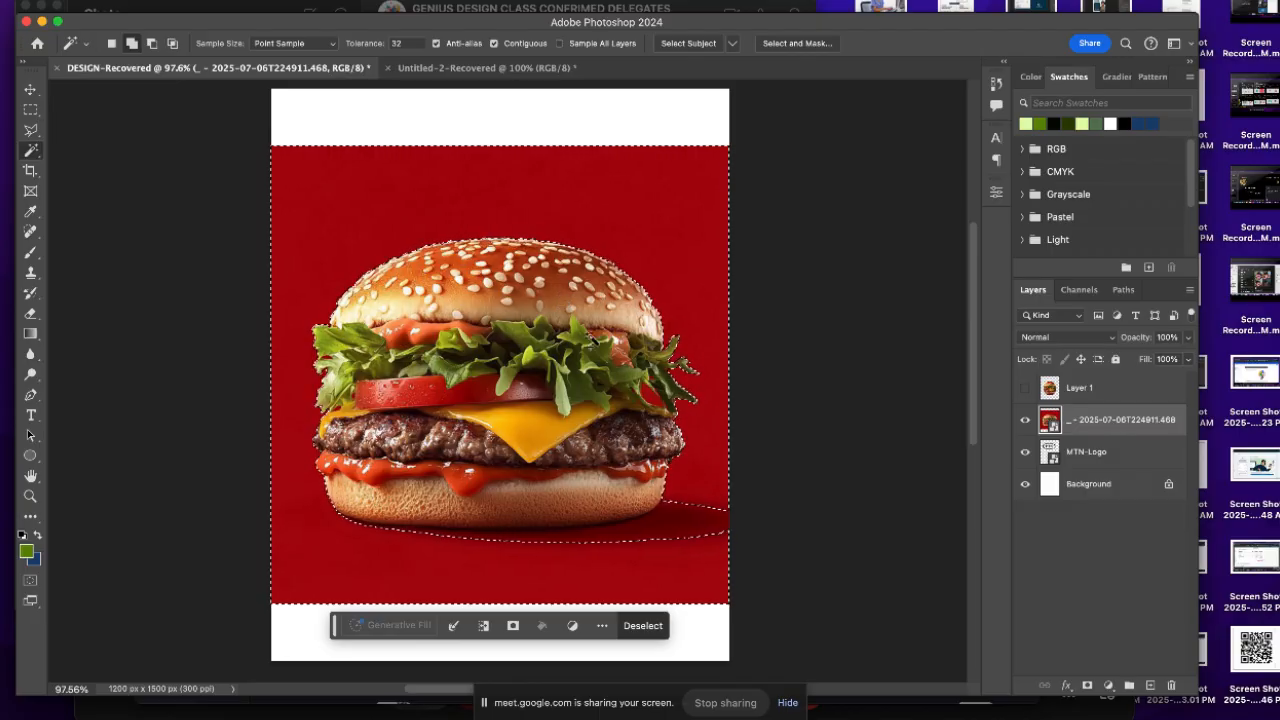
pyautogui.scroll(4, 563, 300)
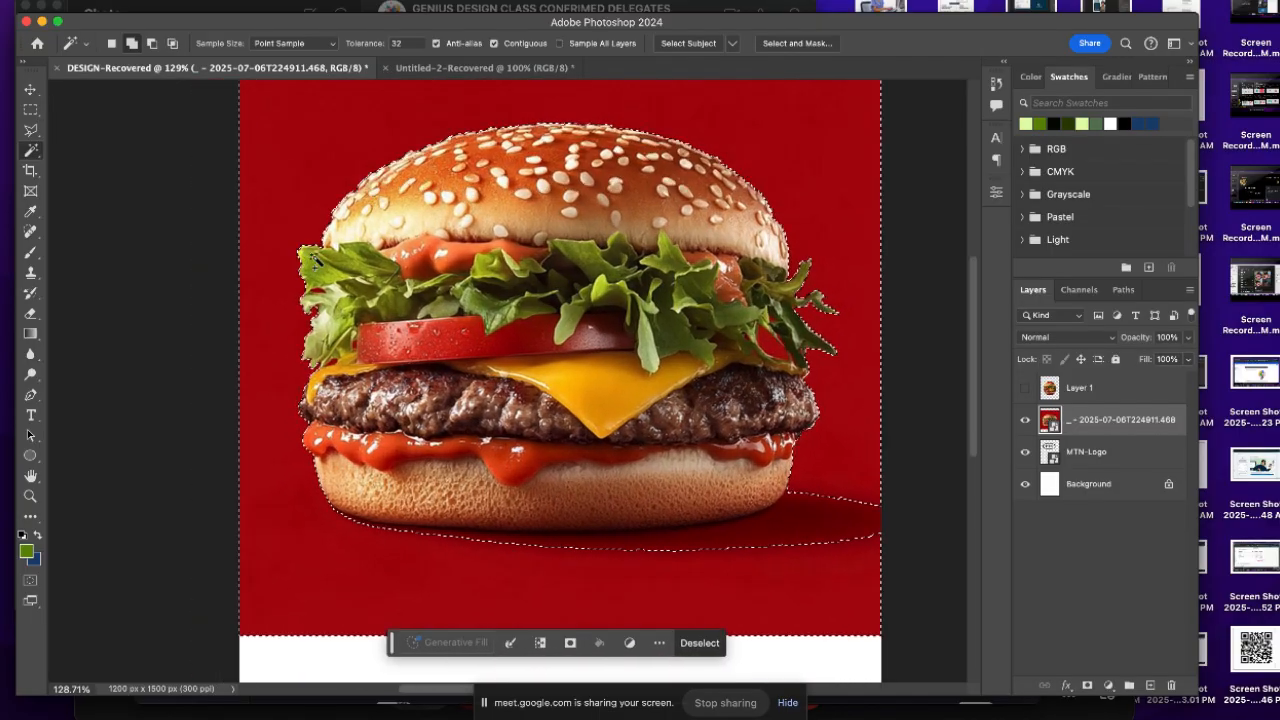
pyautogui.scroll(5, 343, 271)
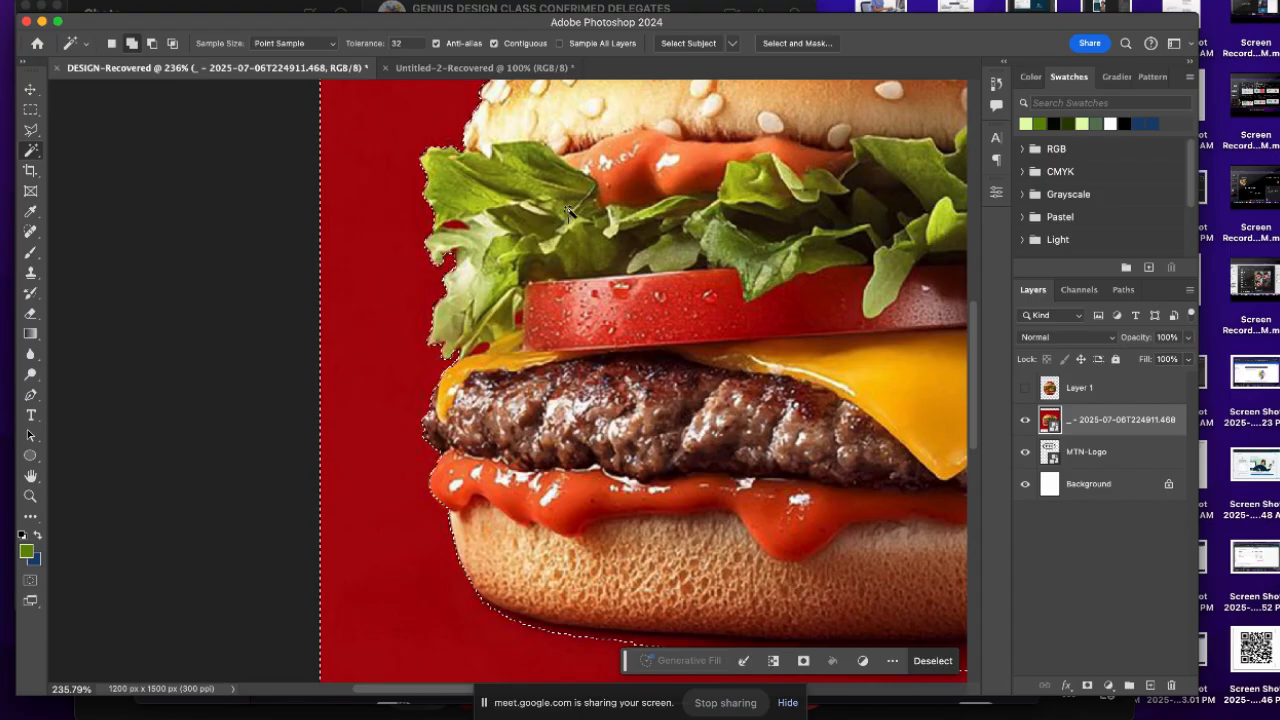
pyautogui.scroll(5, 531, 228)
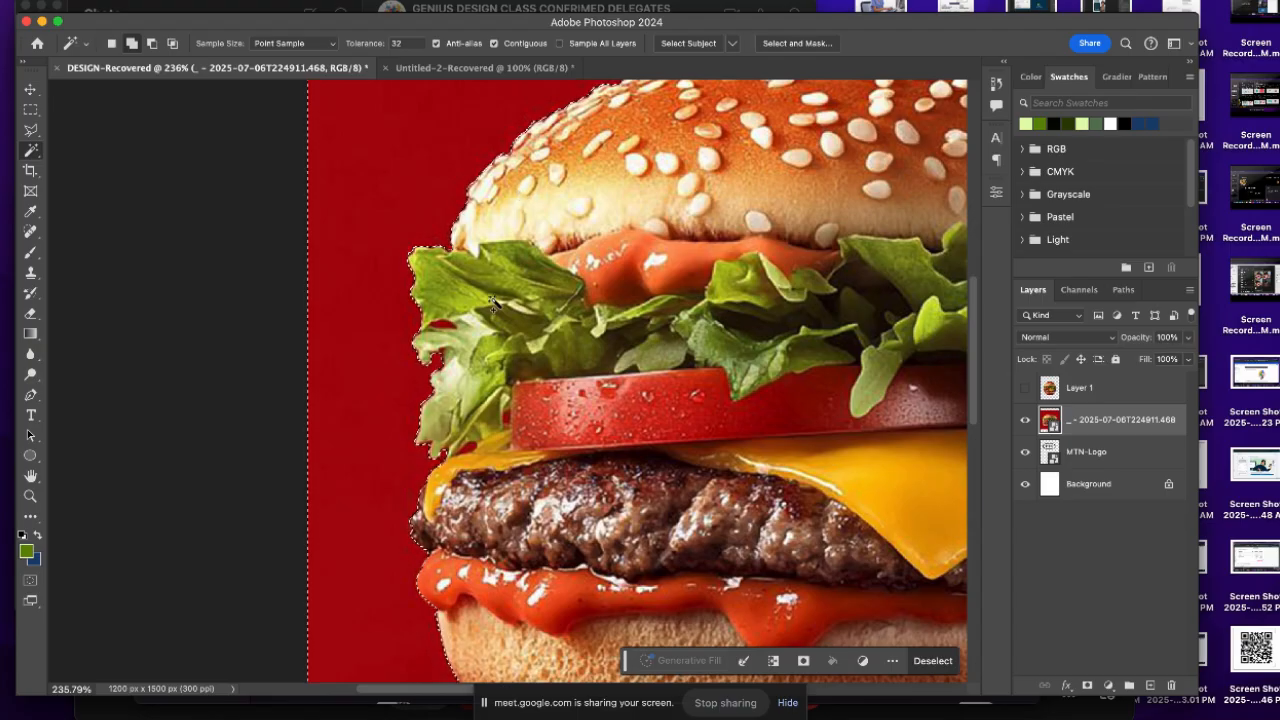
pyautogui.scroll(-5, 492, 305)
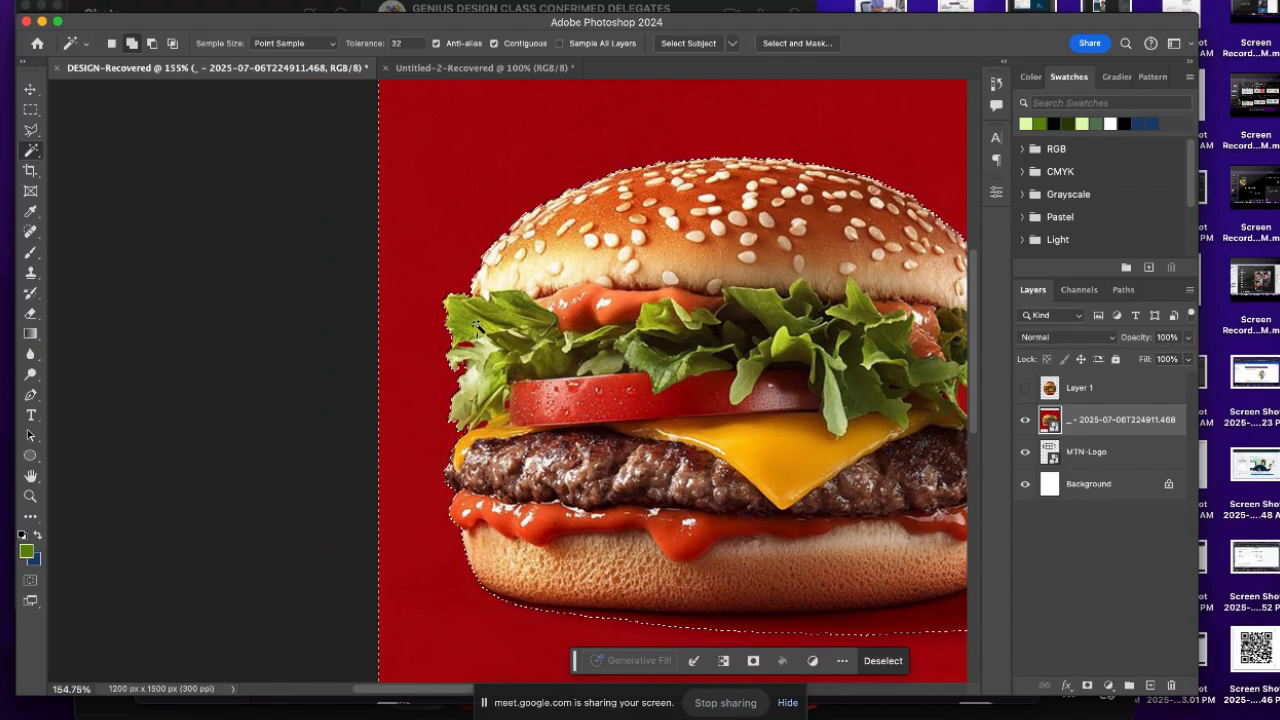
pyautogui.scroll(-4, 478, 327)
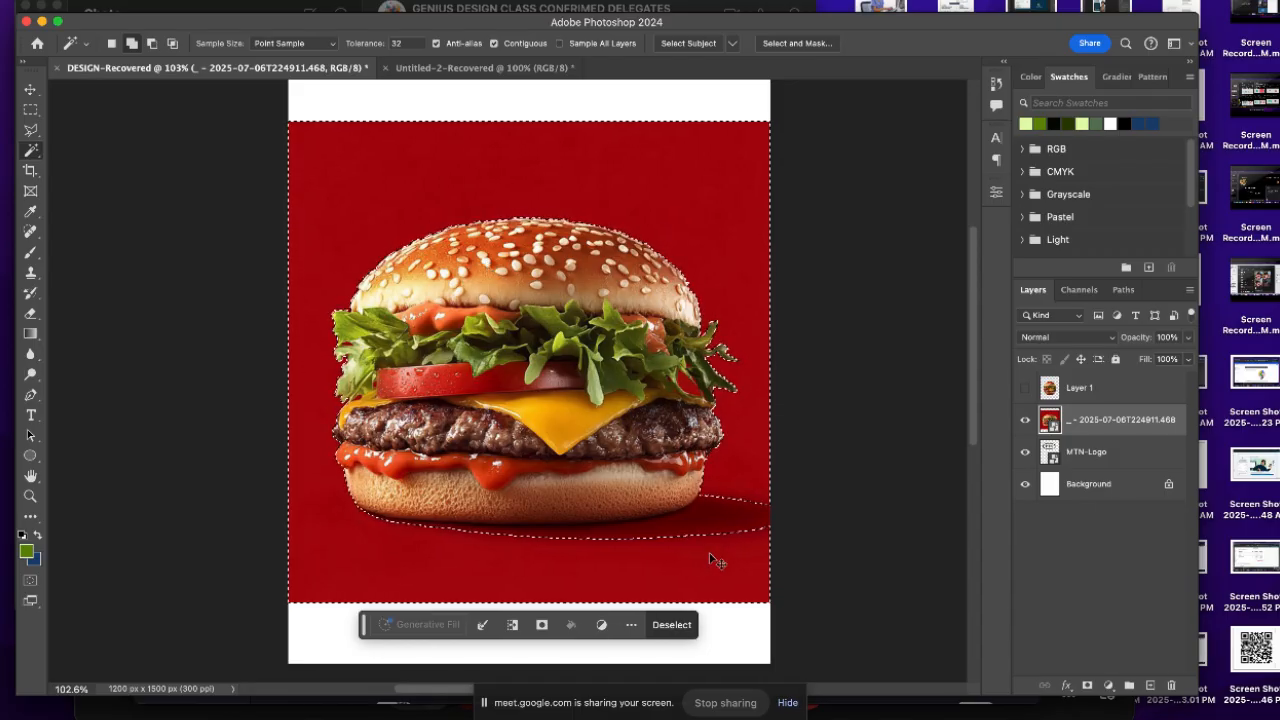
pyautogui.press('super+d')
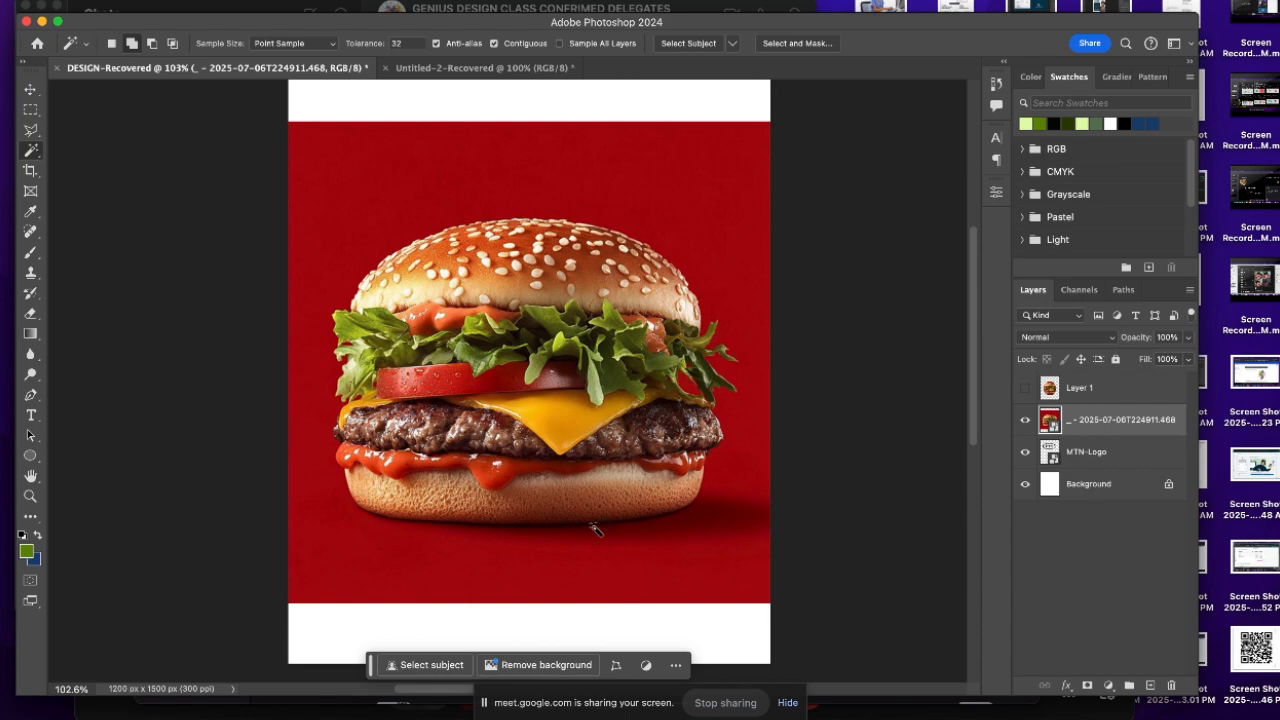
# Select the dark shadow beneath the burger with the Magic Wand and examine its outline along the bottom bun
pyautogui.click(695, 524)
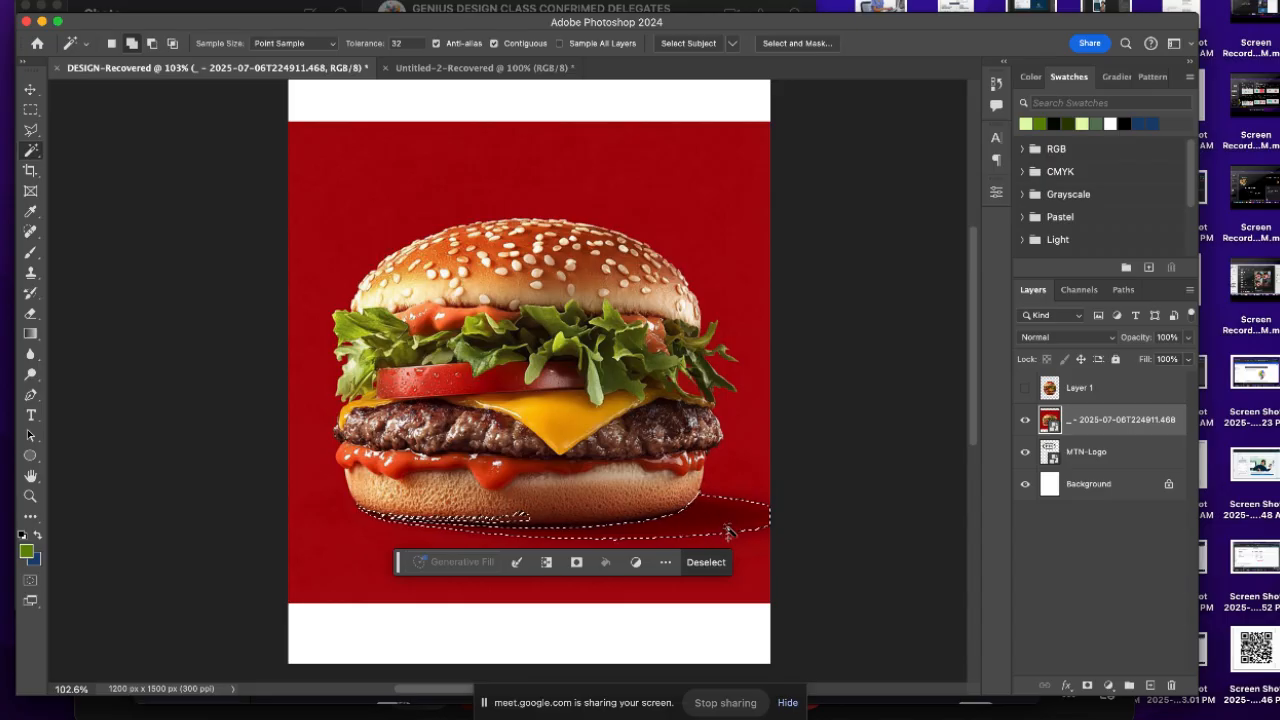
pyautogui.scroll(4, 728, 532)
pyautogui.scroll(-4, 733, 525)
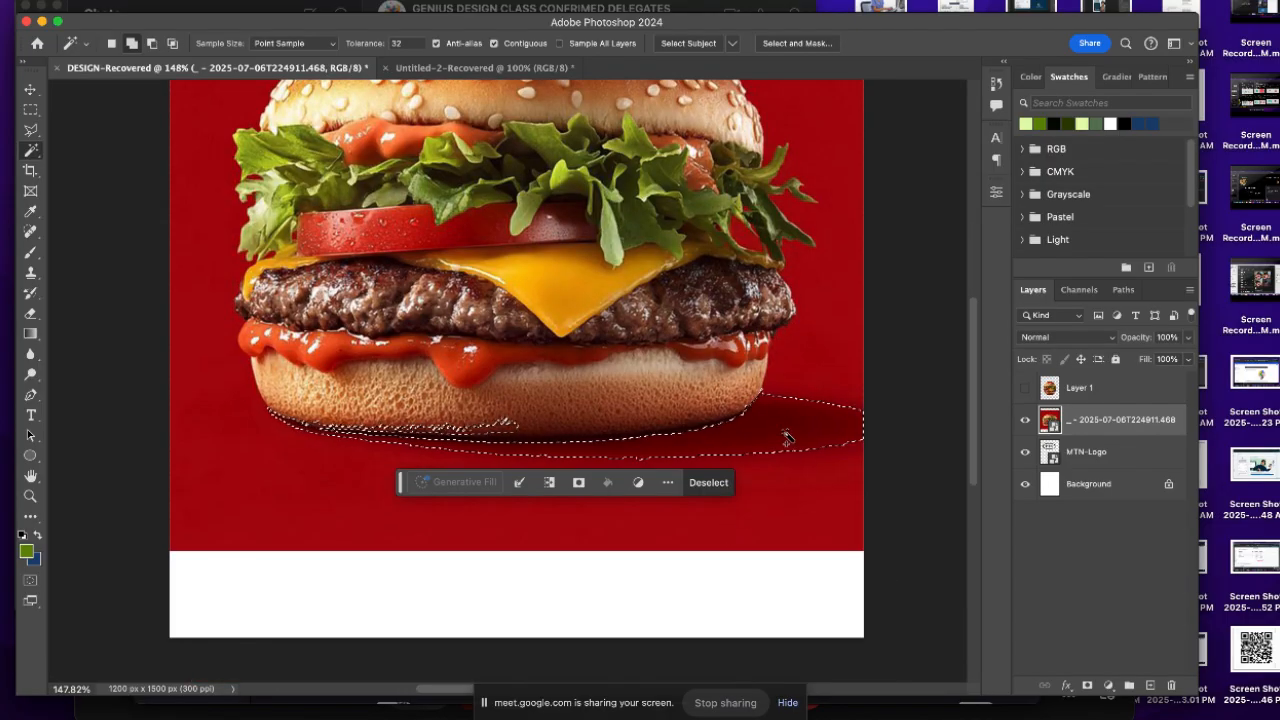
pyautogui.scroll(5, 770, 438)
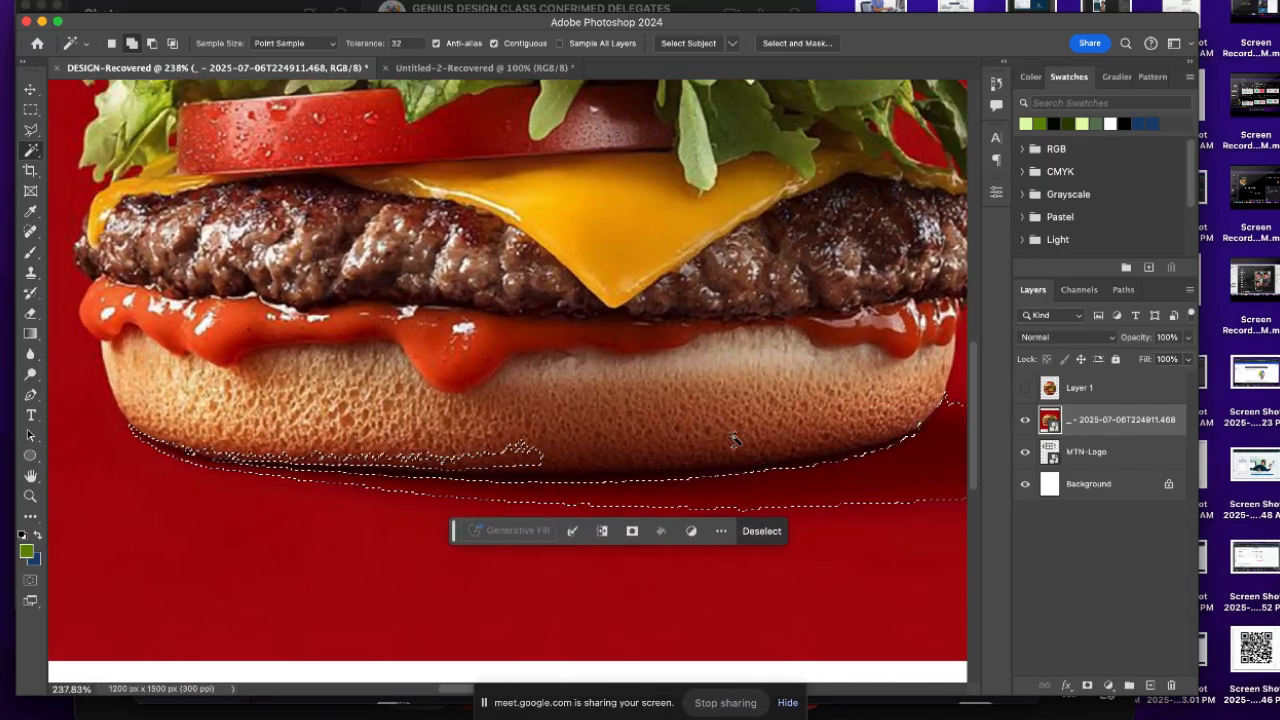
pyautogui.scroll(1, 740, 435)
pyautogui.hscroll(3, 820, 380)
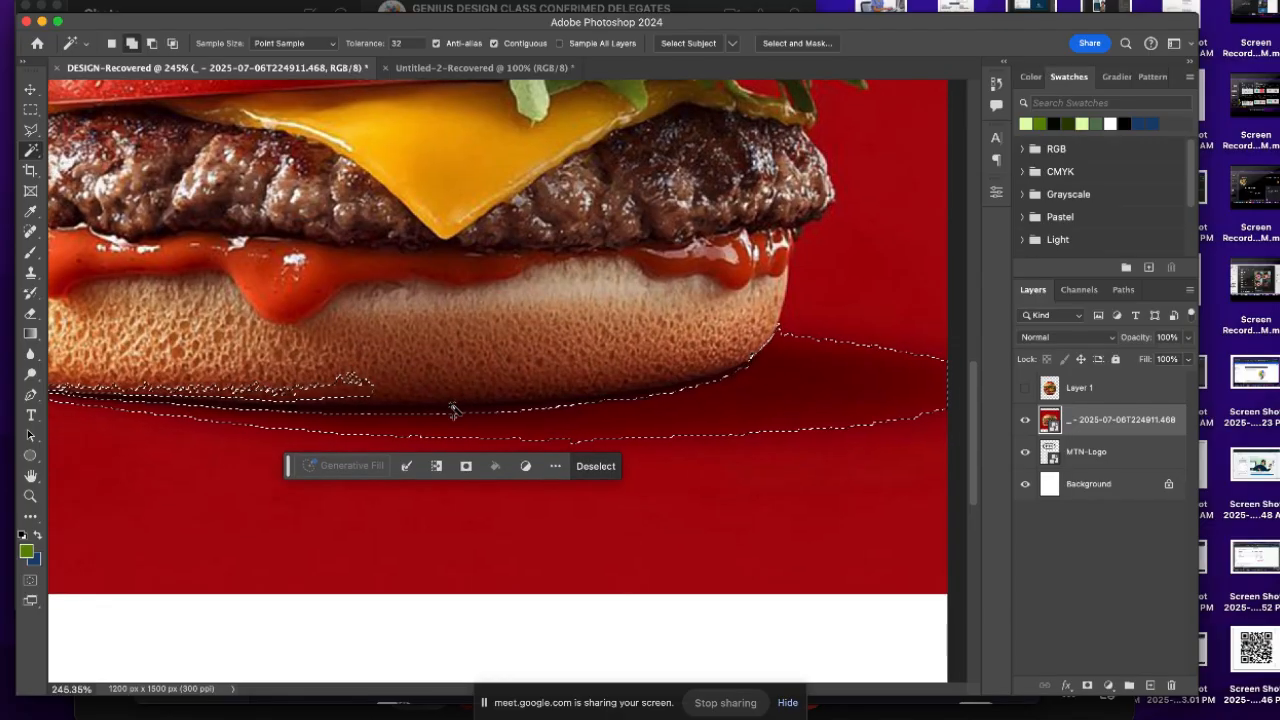
pyautogui.hscroll(-2, 700, 410)
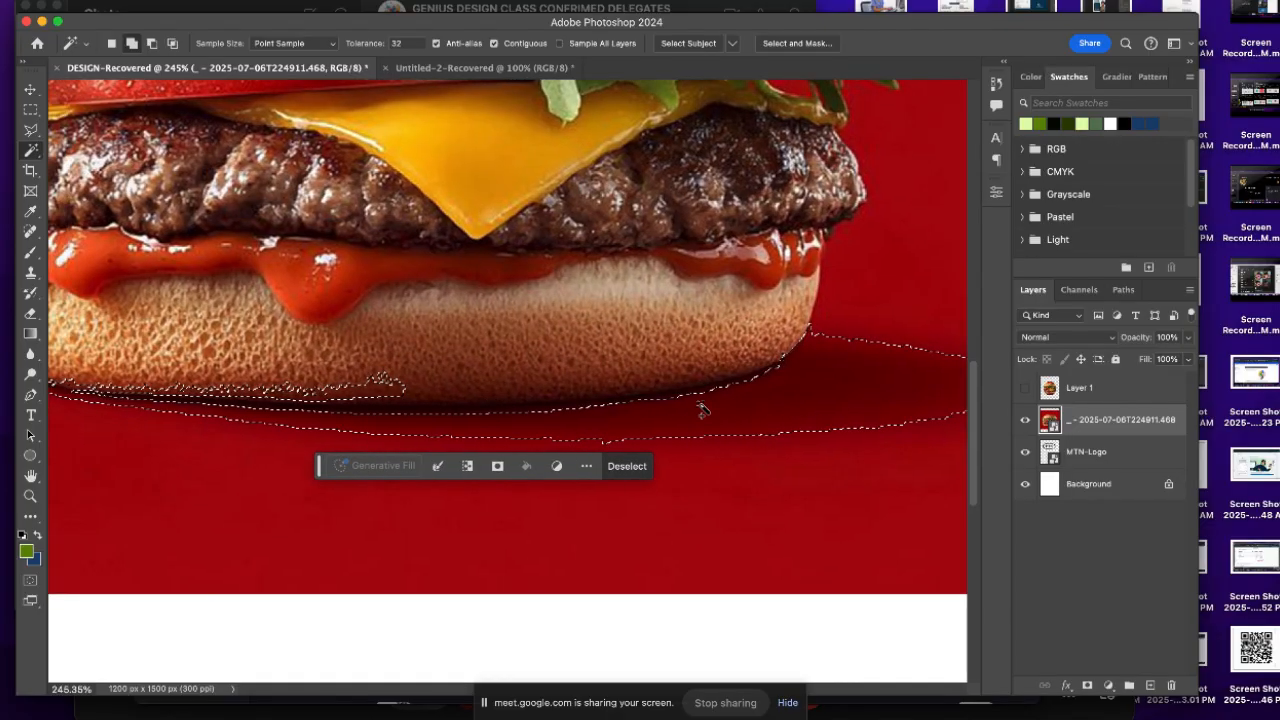
pyautogui.hscroll(-5, 700, 410)
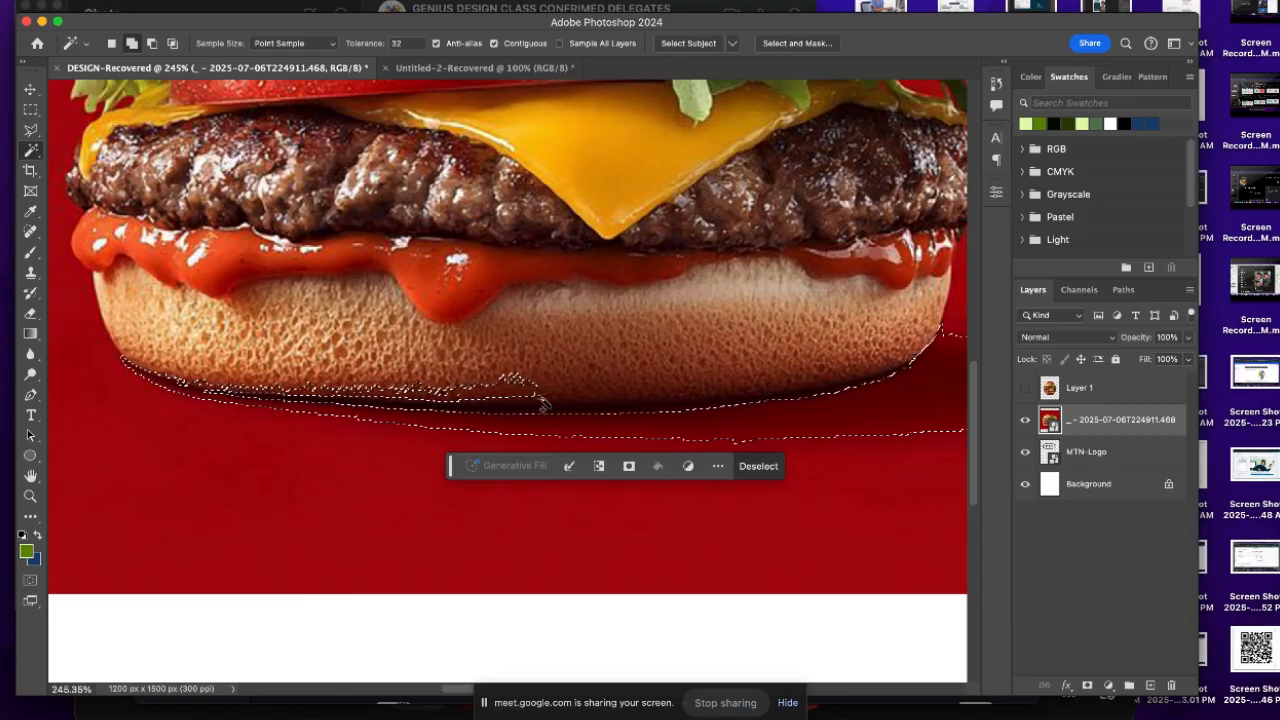
pyautogui.scroll(-5, 720, 415)
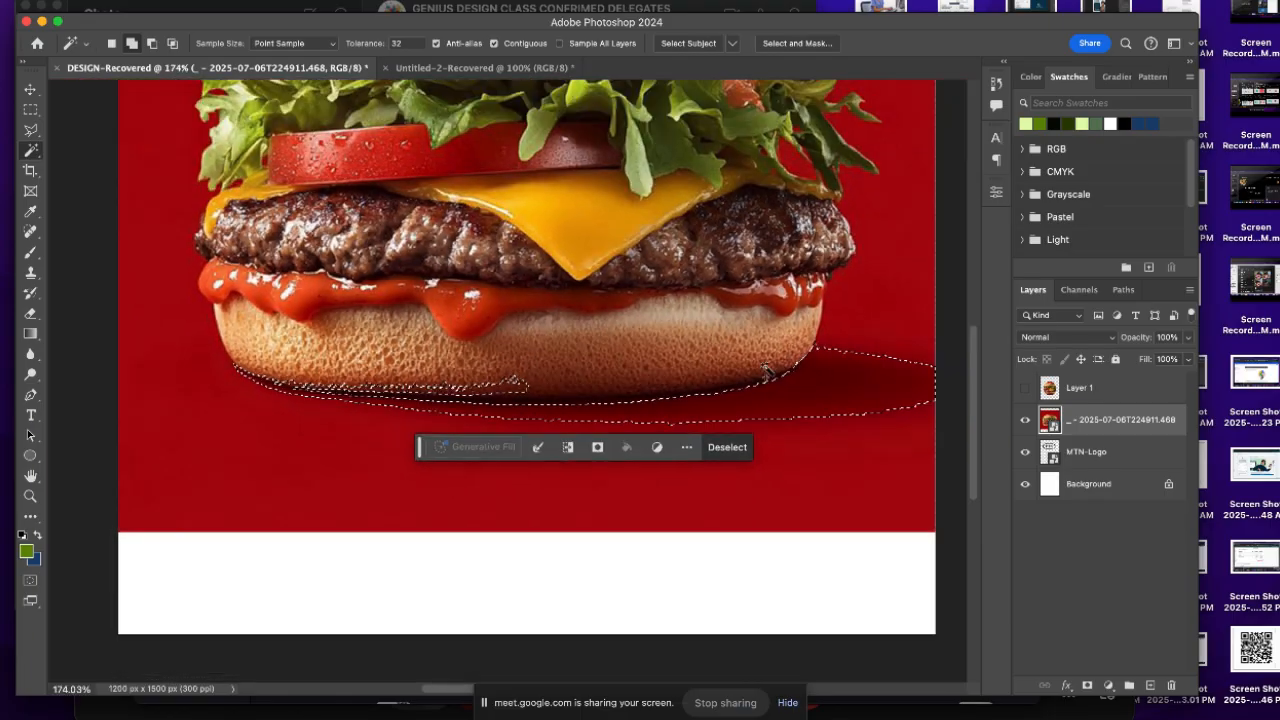
pyautogui.scroll(-4, 770, 378)
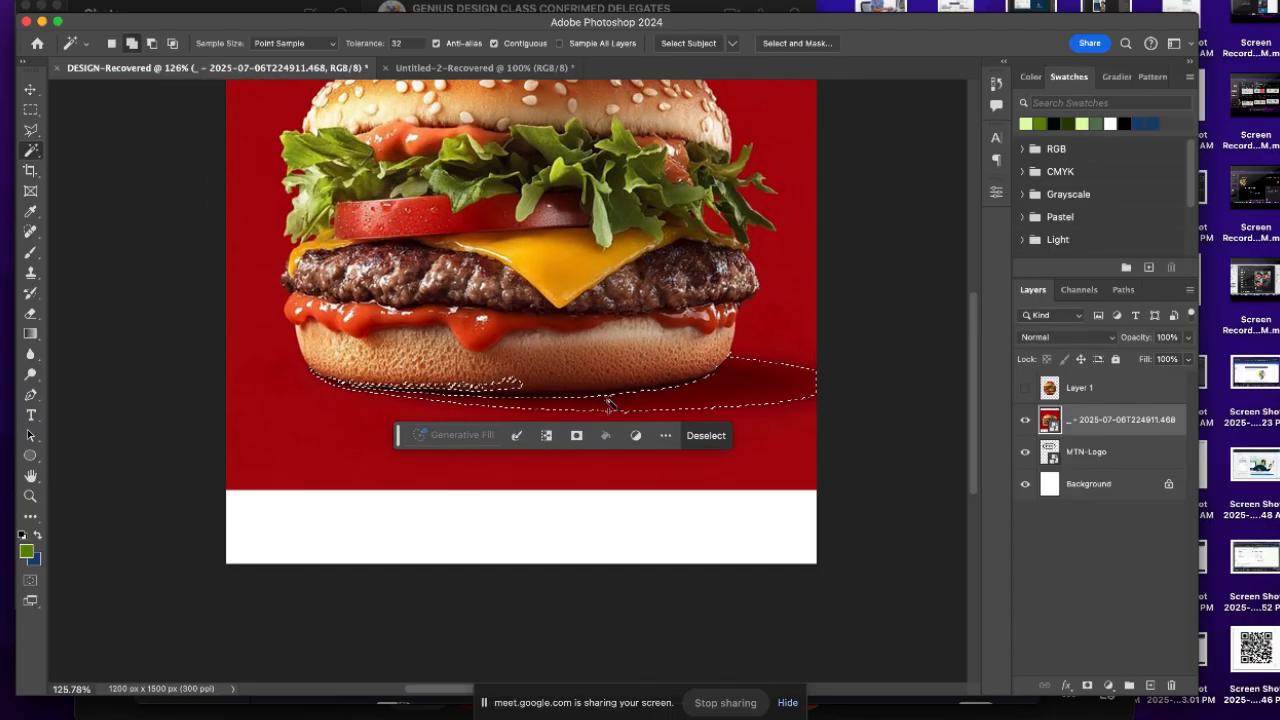
pyautogui.scroll(2, 650, 380)
pyautogui.hscroll(1, 650, 380)
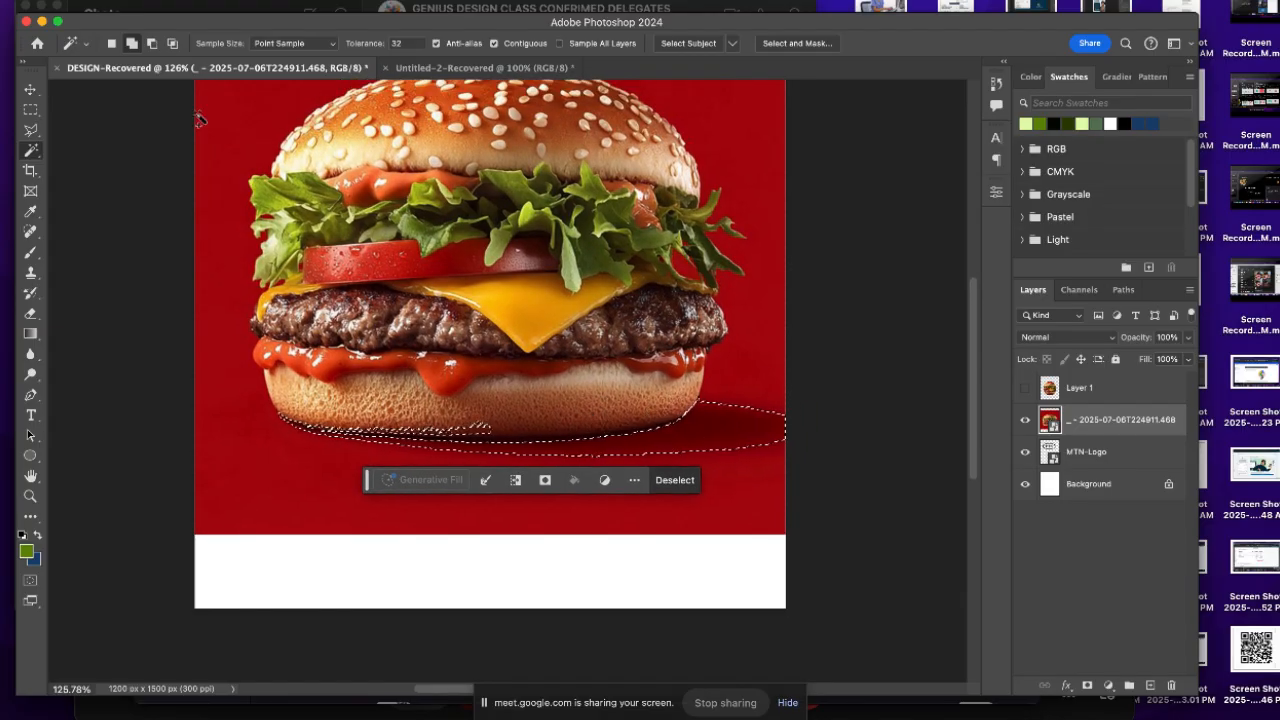
# Add the red background and the remaining strip around the shadow to the Magic Wand selection
pyautogui.click(279, 474)
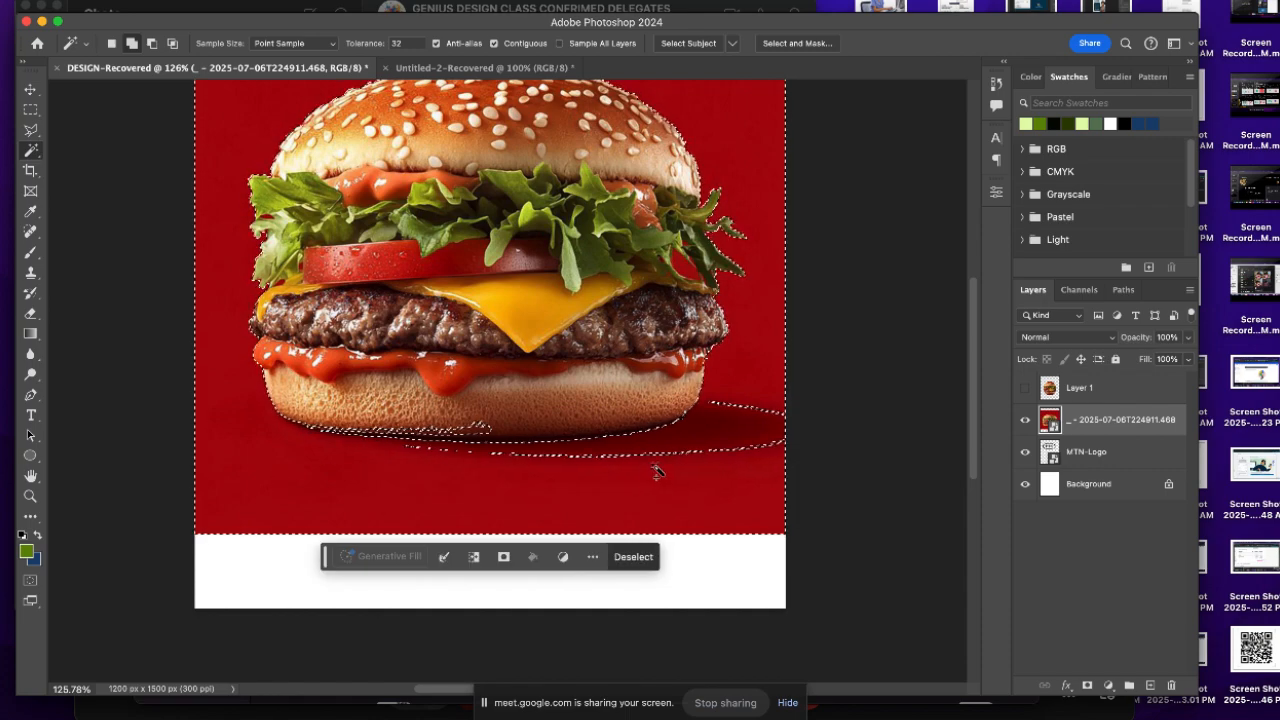
pyautogui.scroll(-2, 700, 473)
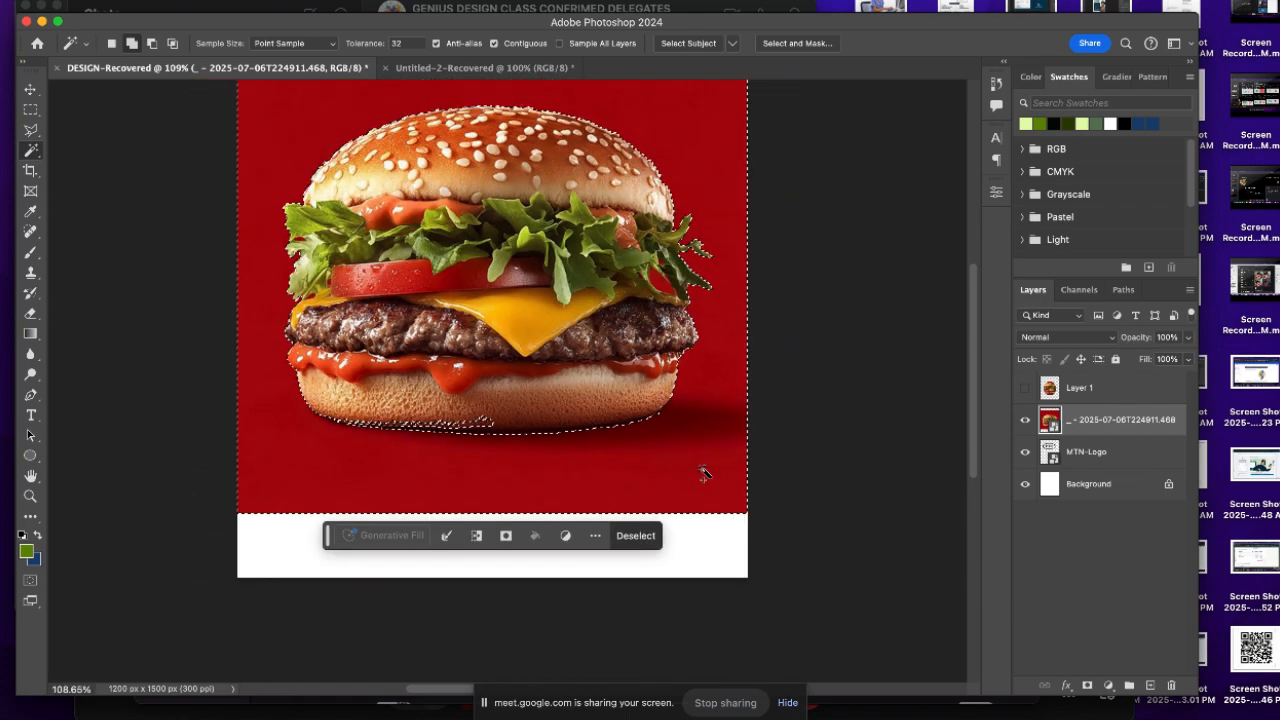
pyautogui.scroll(3, 440, 435)
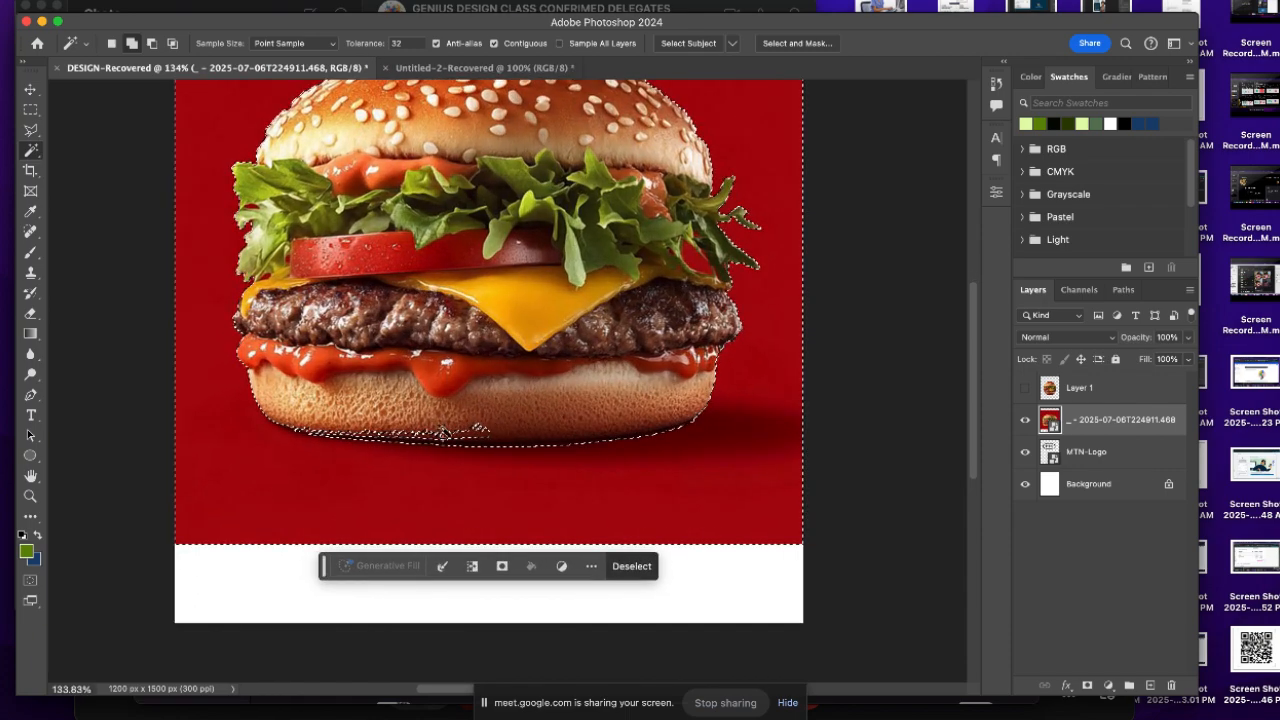
# Subtract the stray area inside the bottom bun from the selection, and add the dark shadow beneath the burger again
pyautogui.click(151, 43)
pyautogui.click(474, 440)
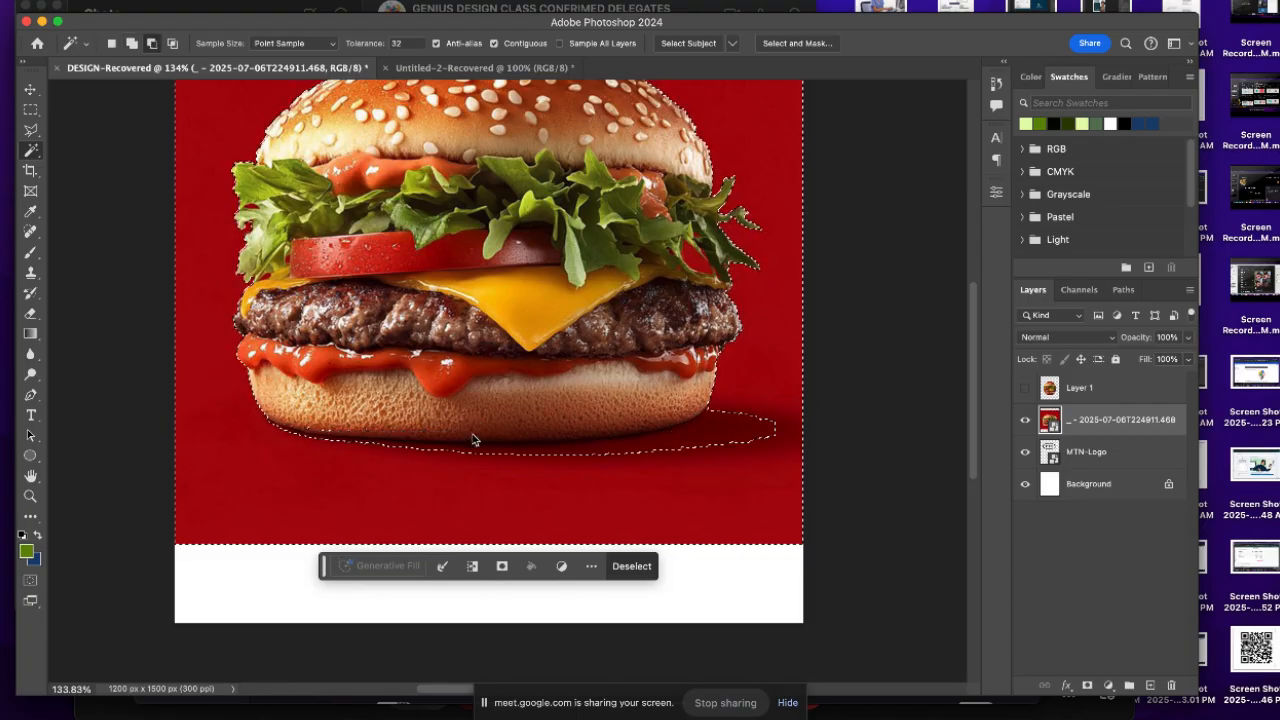
pyautogui.click(131, 44)
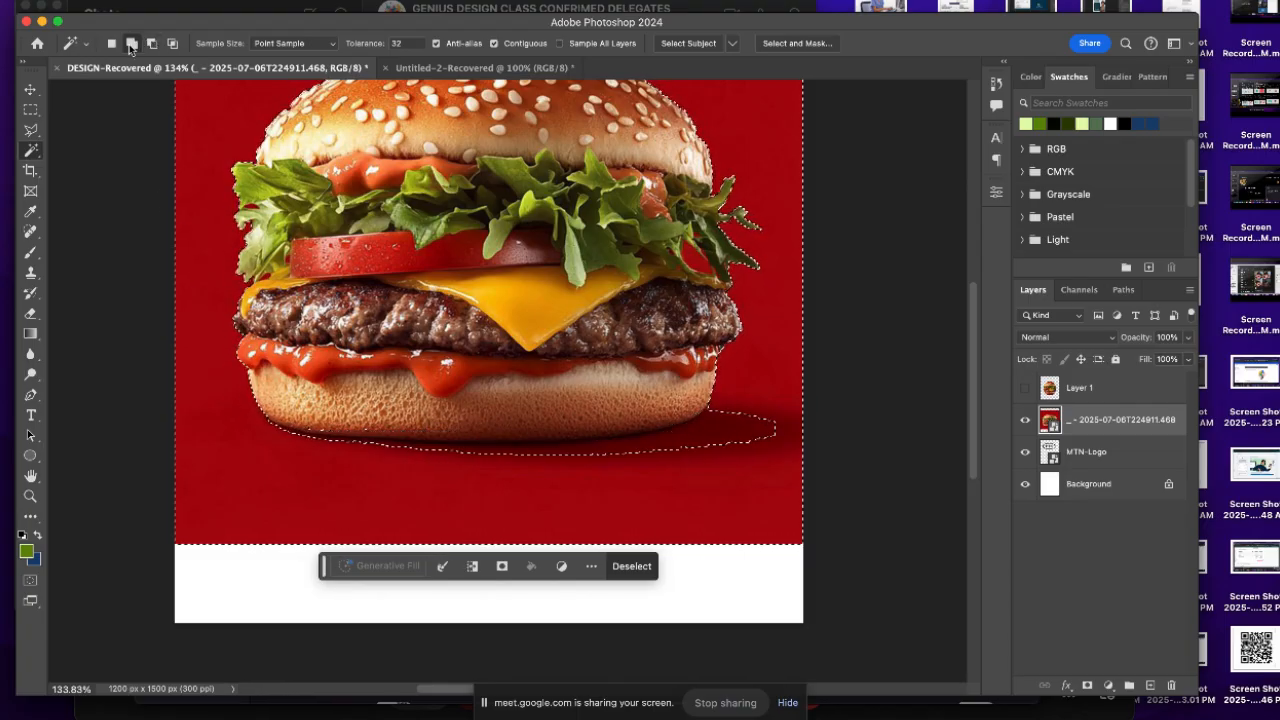
pyautogui.click(721, 446)
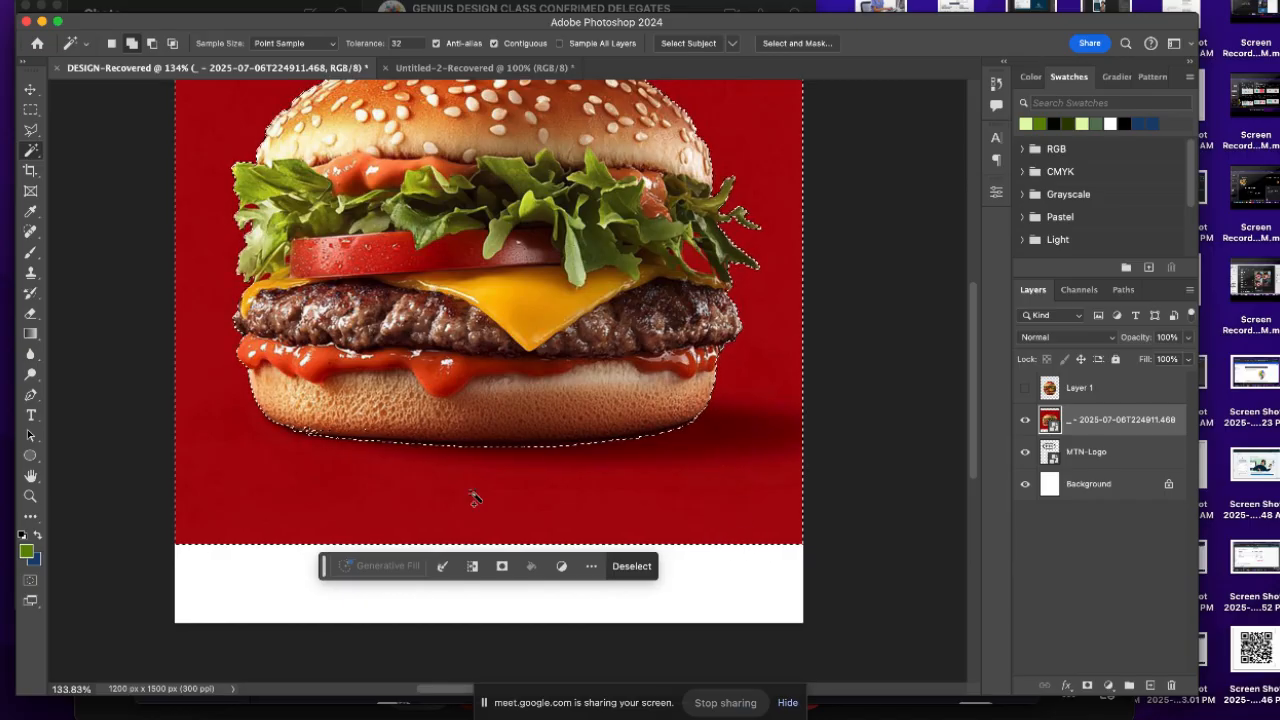
pyautogui.scroll(-5, 474, 497)
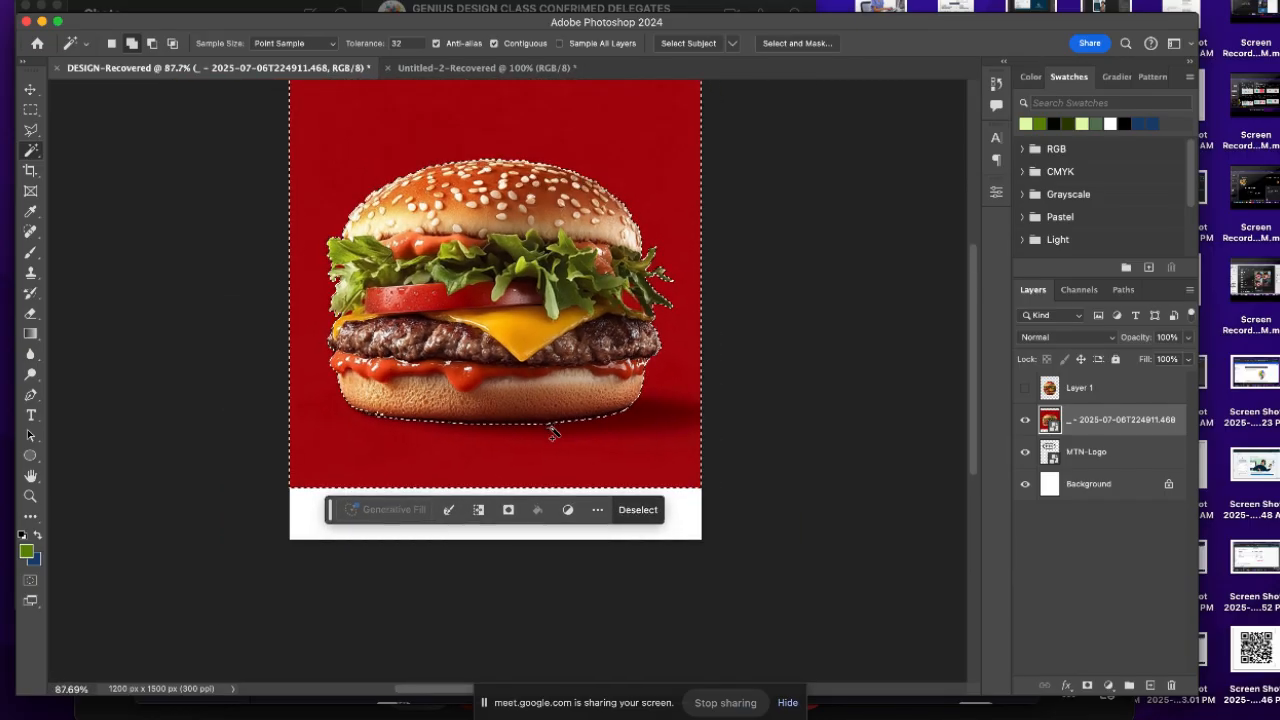
pyautogui.scroll(-2, 553, 432)
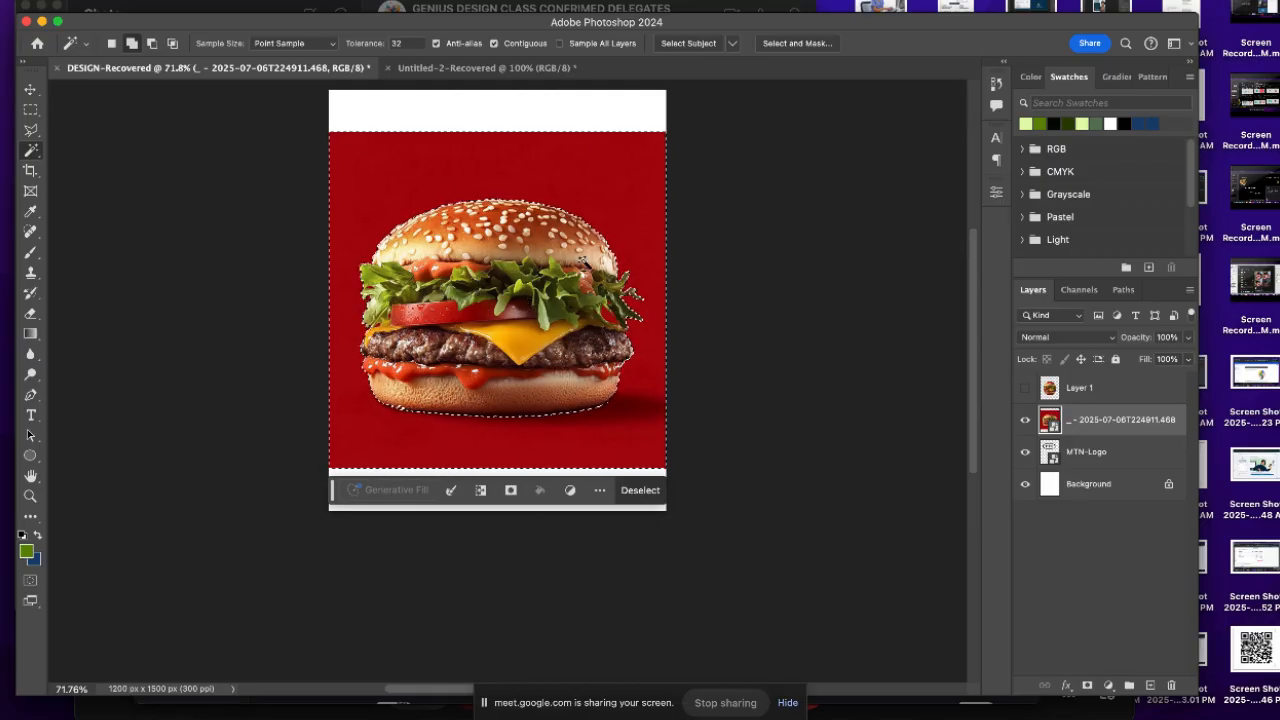
# Place the 3d green leaf image from the Downloads folder into the DESIGN document above the burger layer
pyautogui.click(202, 714)
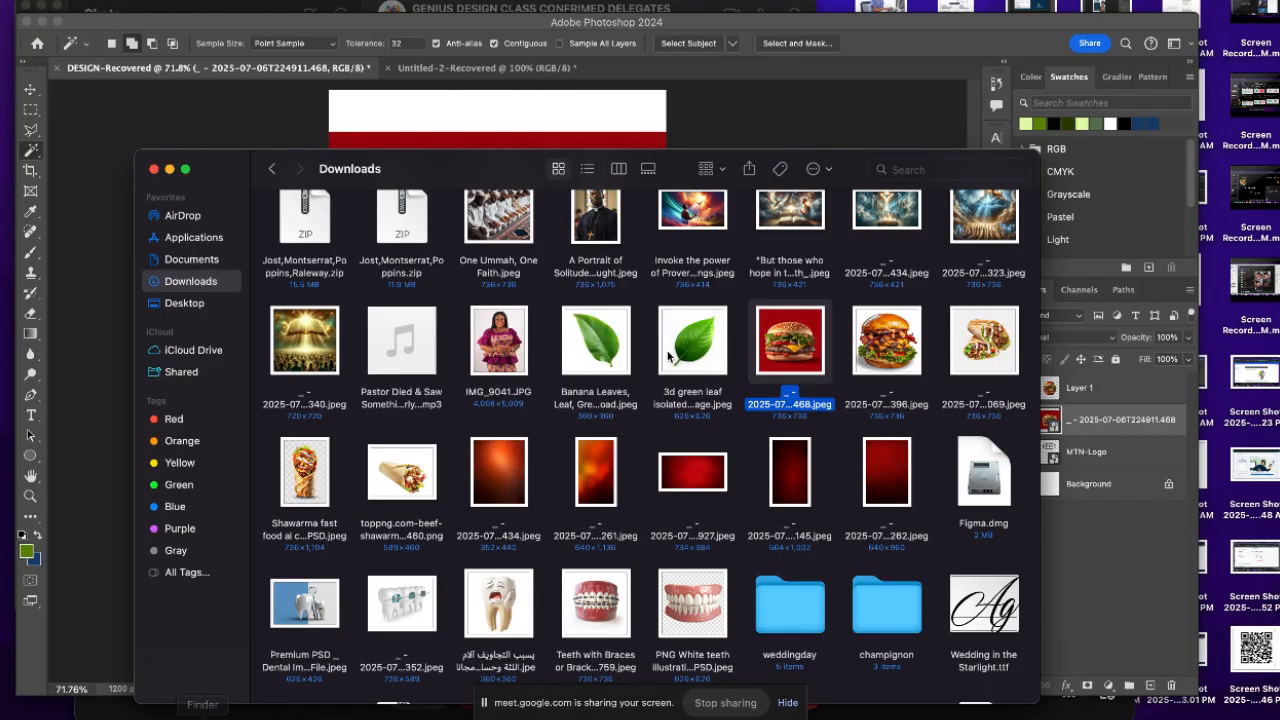
pyautogui.scroll(3, 668, 355)
pyautogui.moveTo(706, 479); pyautogui.dragTo(539, 342)
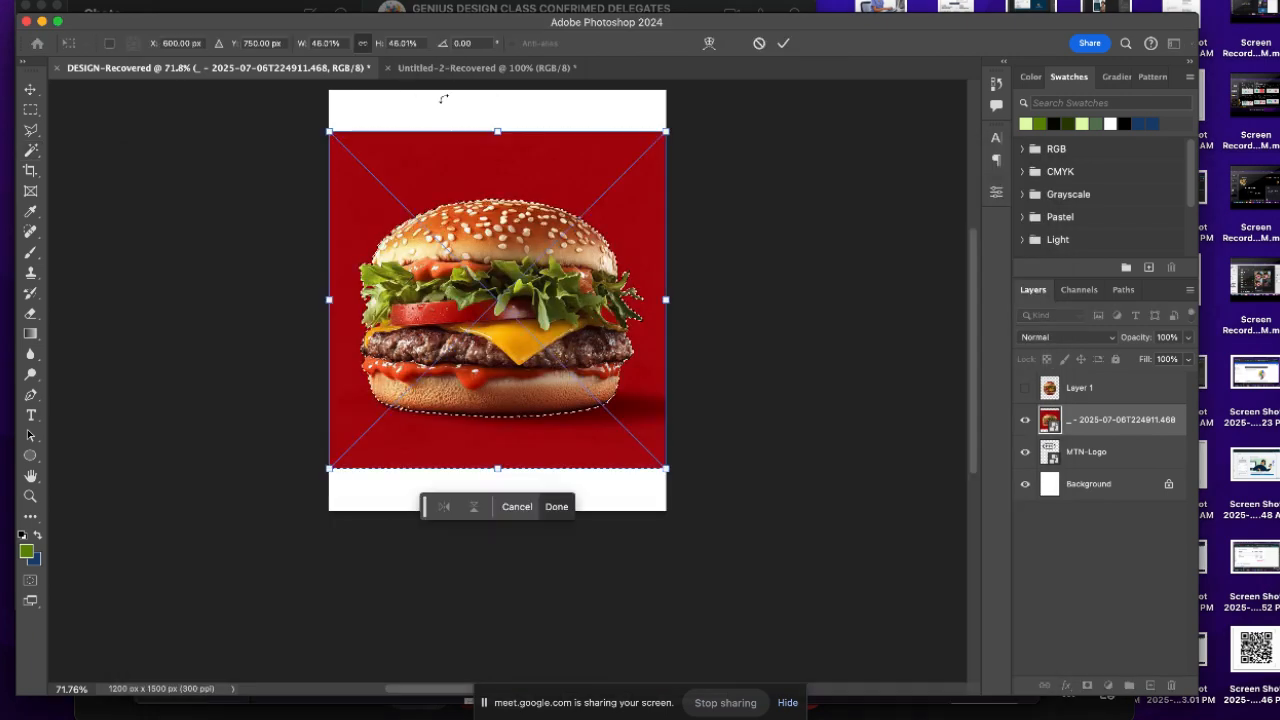
pyautogui.click(783, 43)
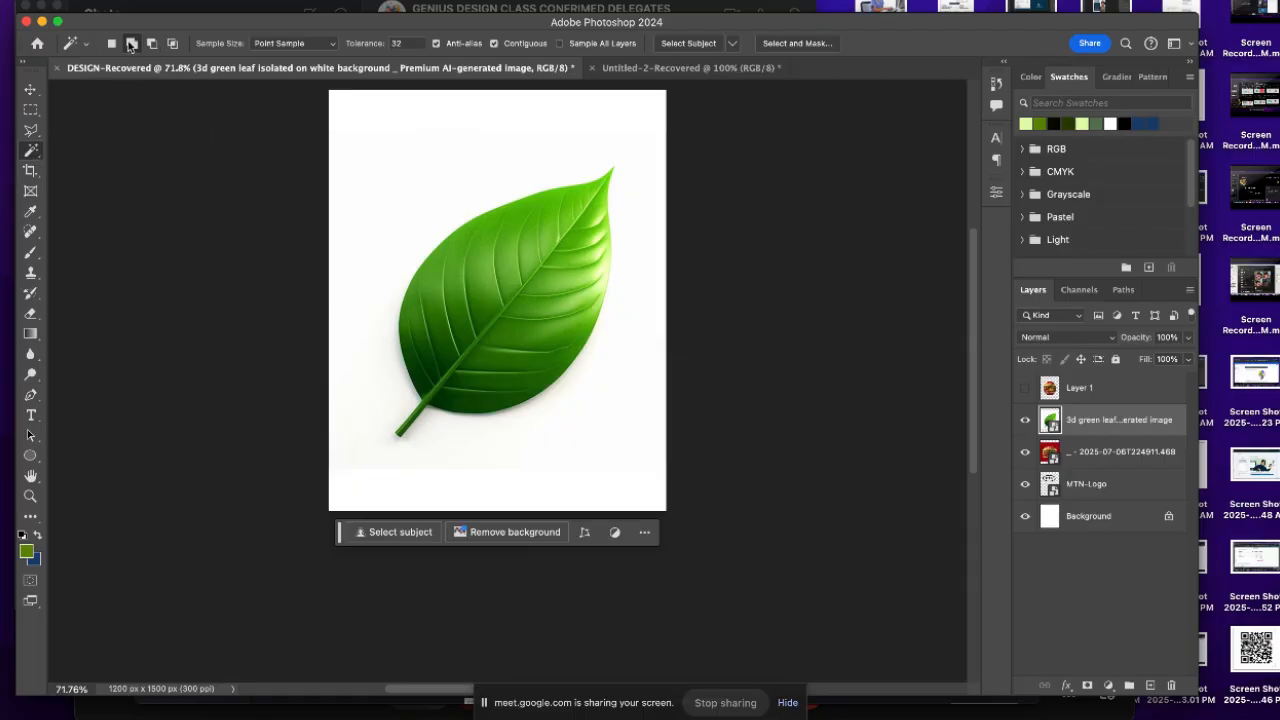
# Select the white background around the green leaf with the Magic Wand and check the selection's outline
pyautogui.click(378, 398)
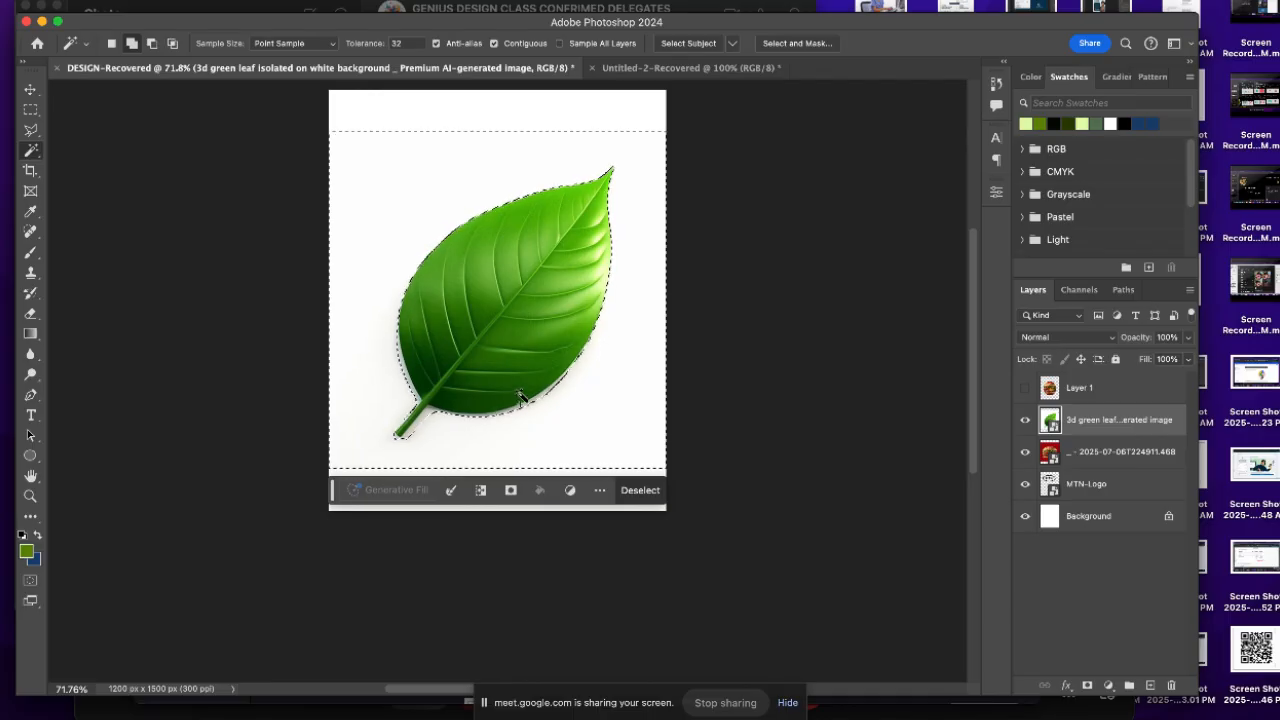
pyautogui.scroll(3, 480, 376)
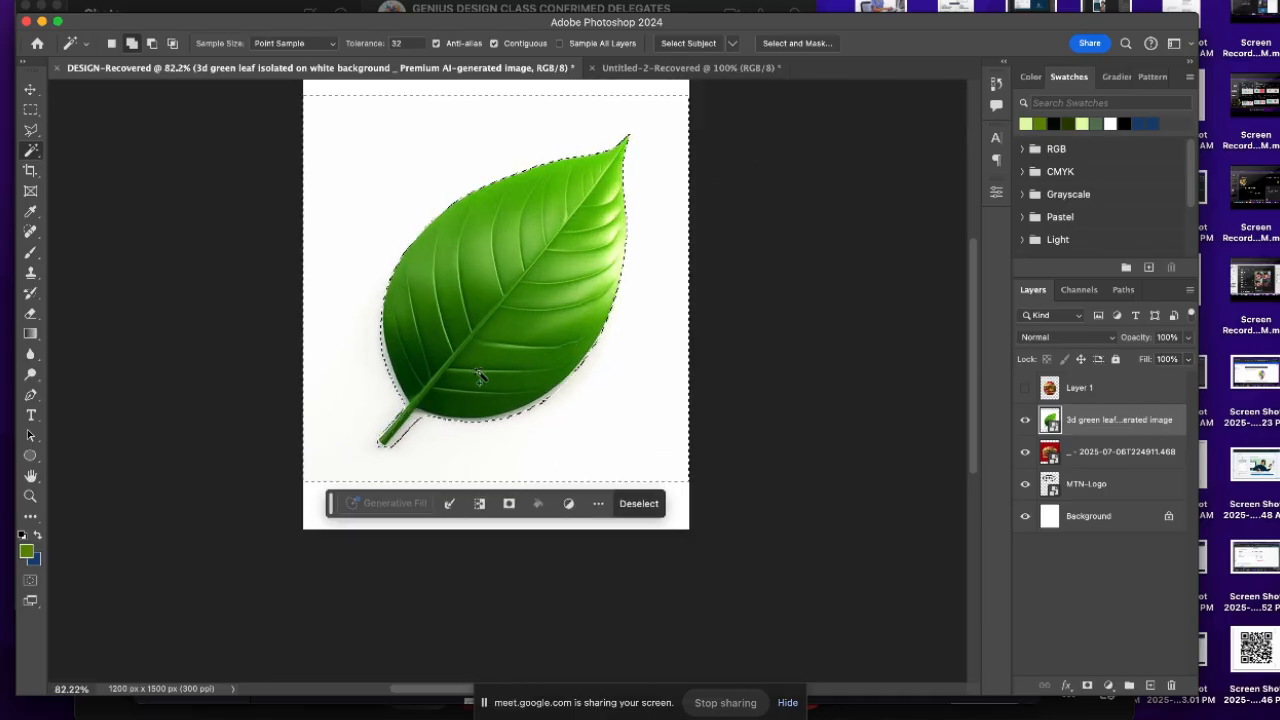
pyautogui.scroll(-5, 480, 420)
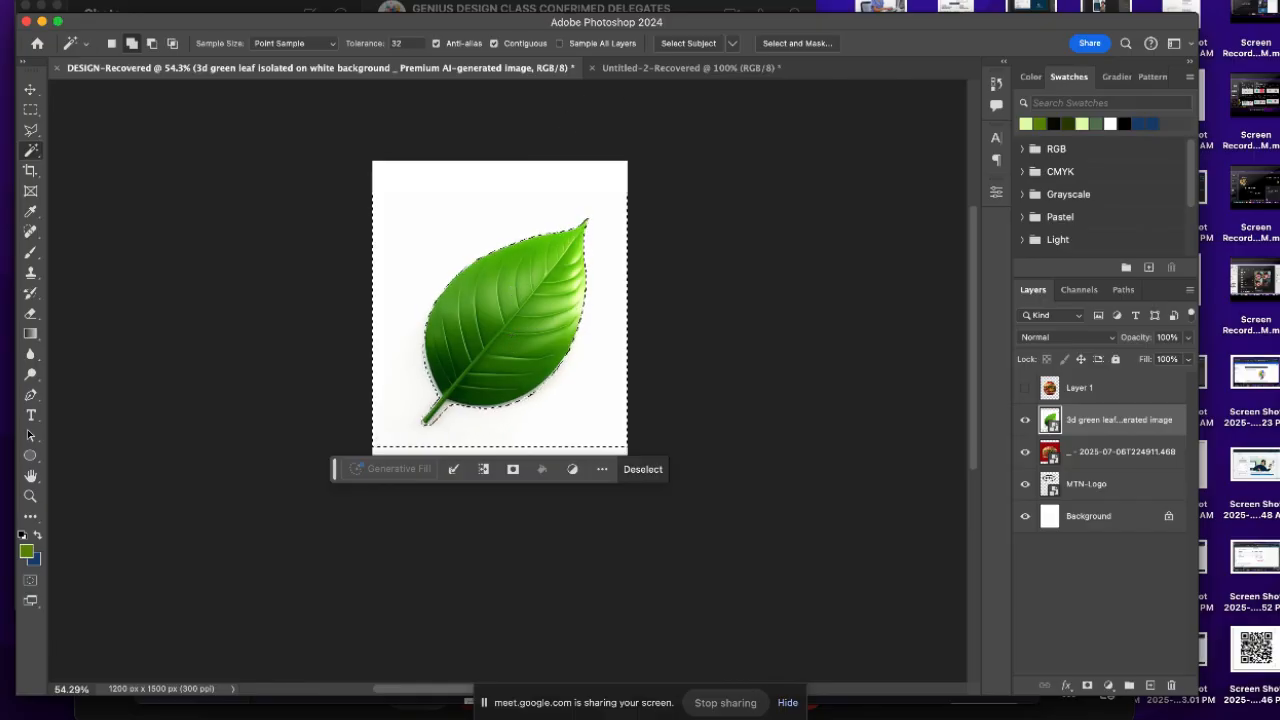
# Invert the selection so that it covers the green leaf instead of the white background
pyautogui.click(330, 1)
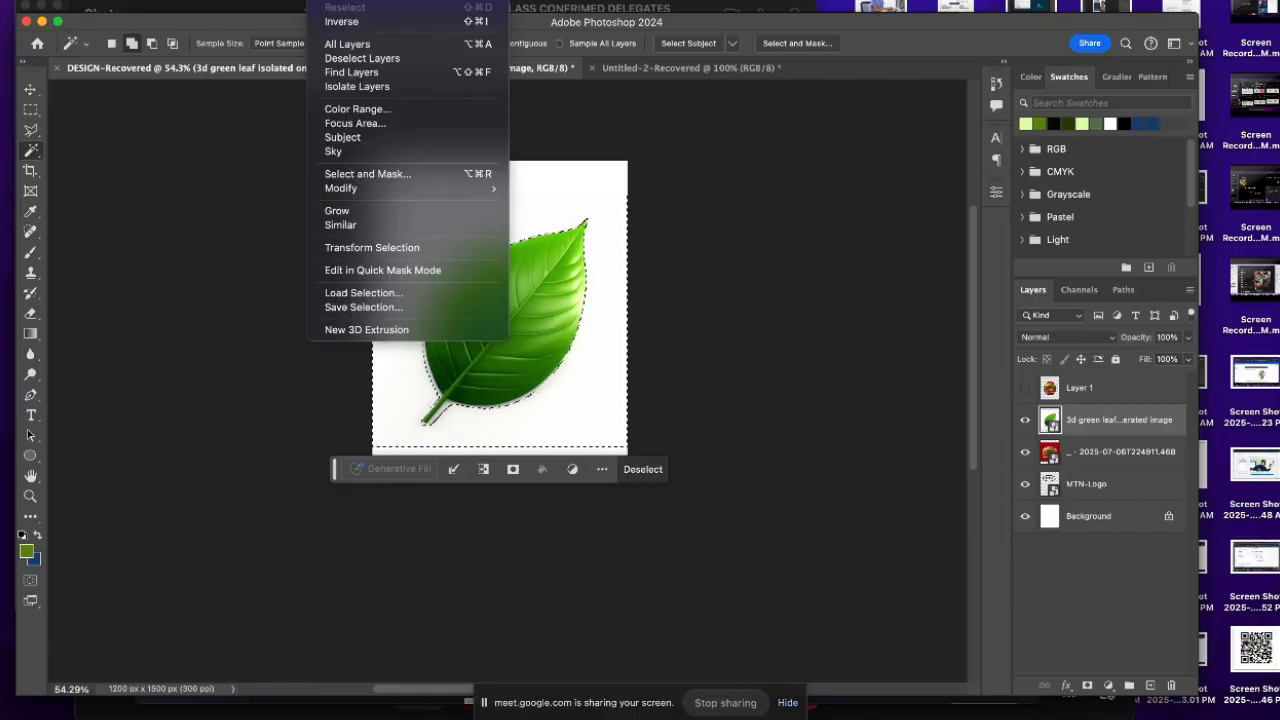
pyautogui.click(374, 23)
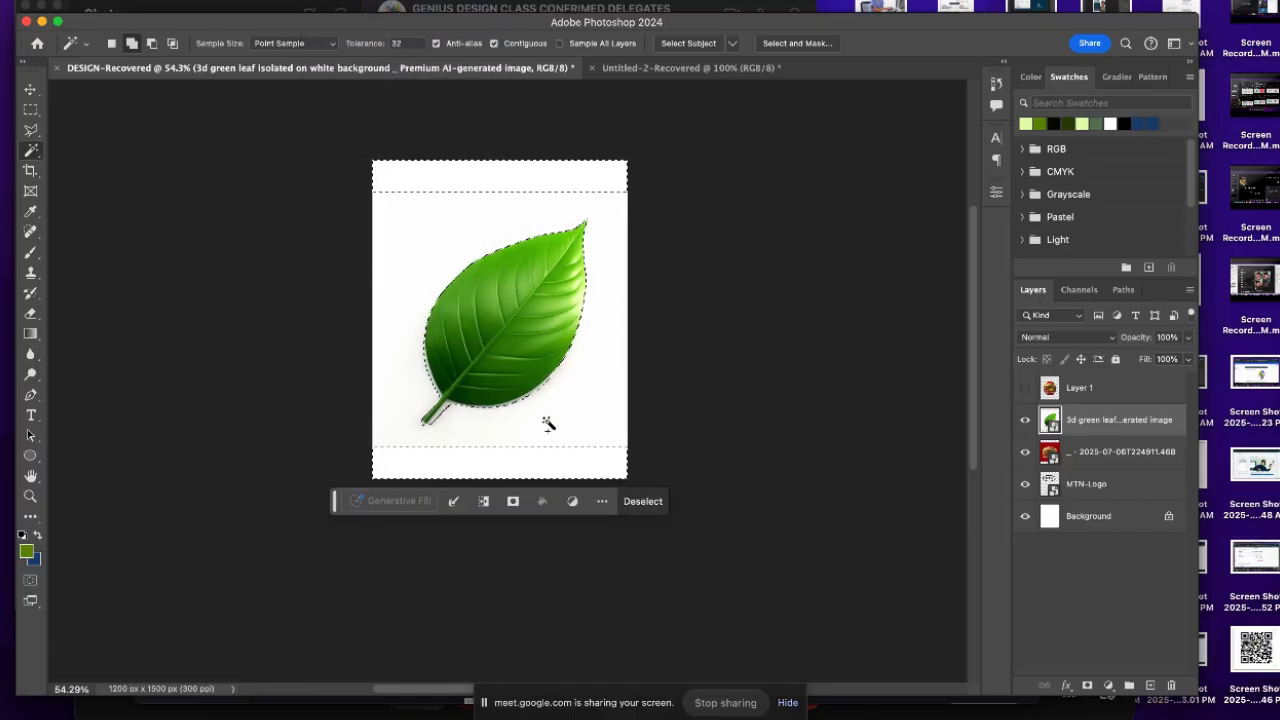
# Feather the leaf selection by 1.9 px in Select and Mask, and add a layer mask from it to the leaf layer
pyautogui.scroll(2, 545, 423)
pyautogui.scroll(1, 548, 423)
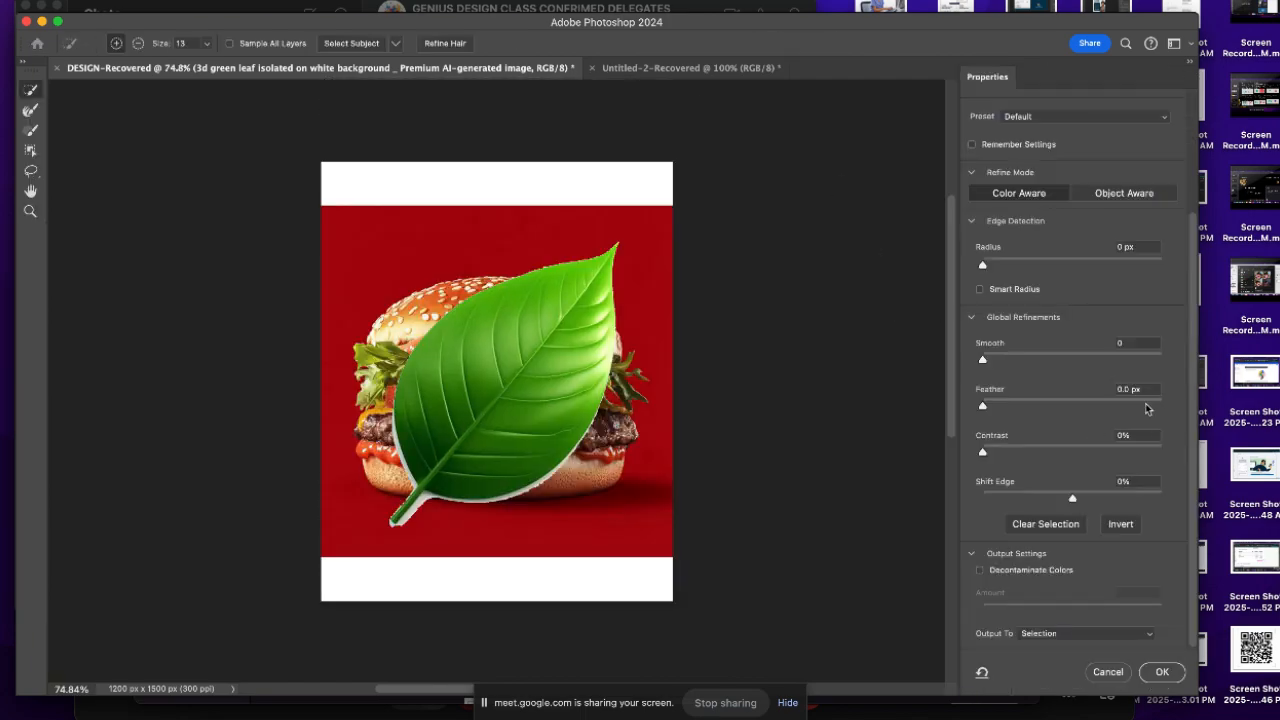
pyautogui.moveTo(983, 405)
pyautogui.mouseDown()
pyautogui.moveTo(1016, 402)
pyautogui.moveTo(999, 408)
pyautogui.mouseUp()
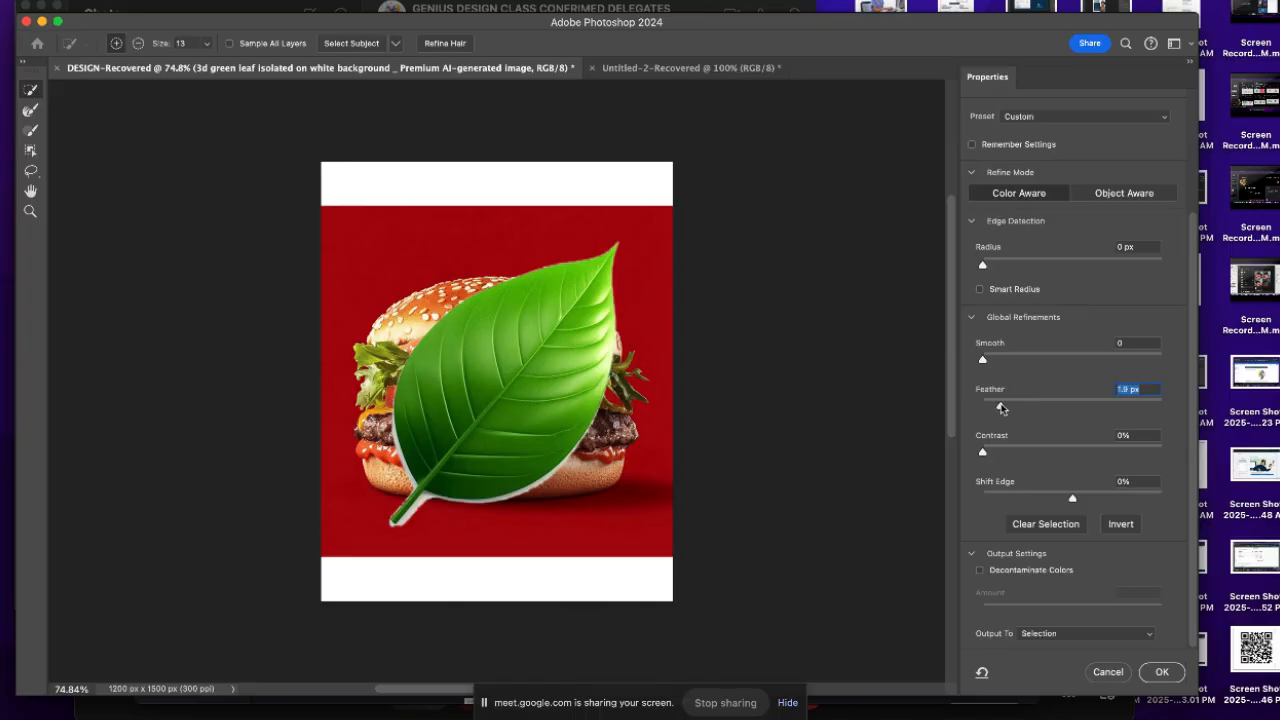
pyautogui.click(1162, 672)
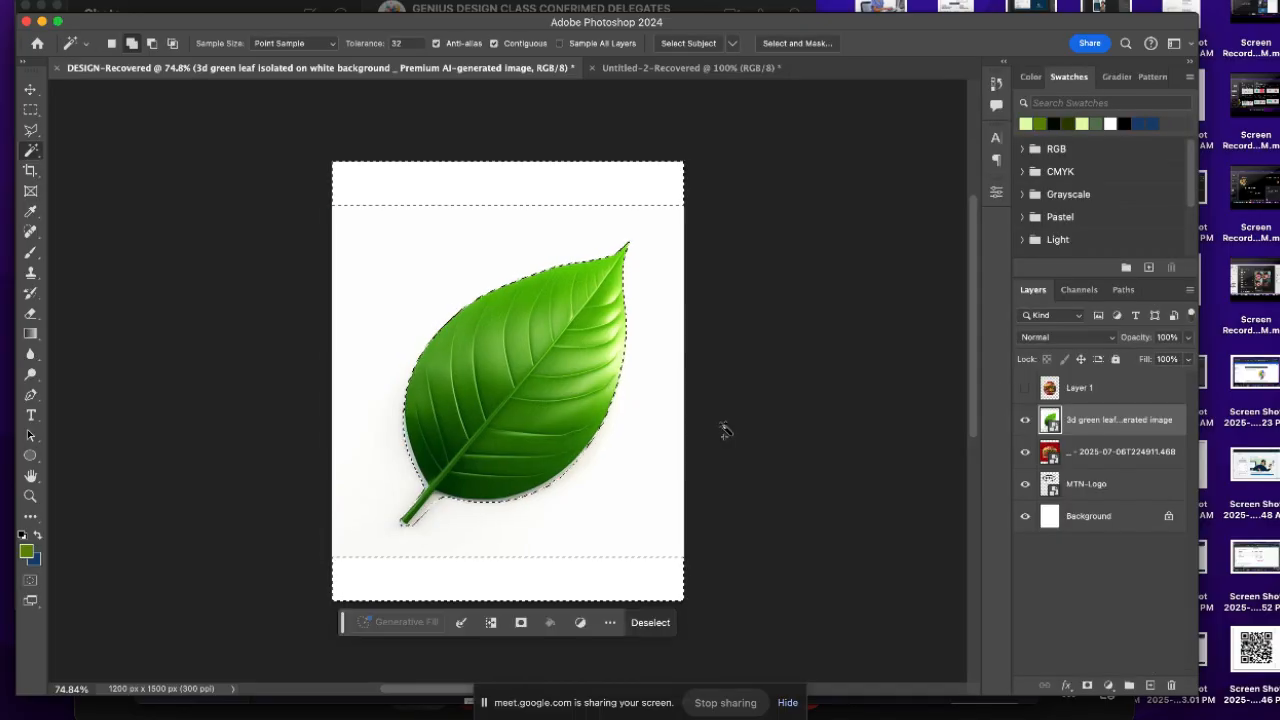
pyautogui.click(1086, 686)
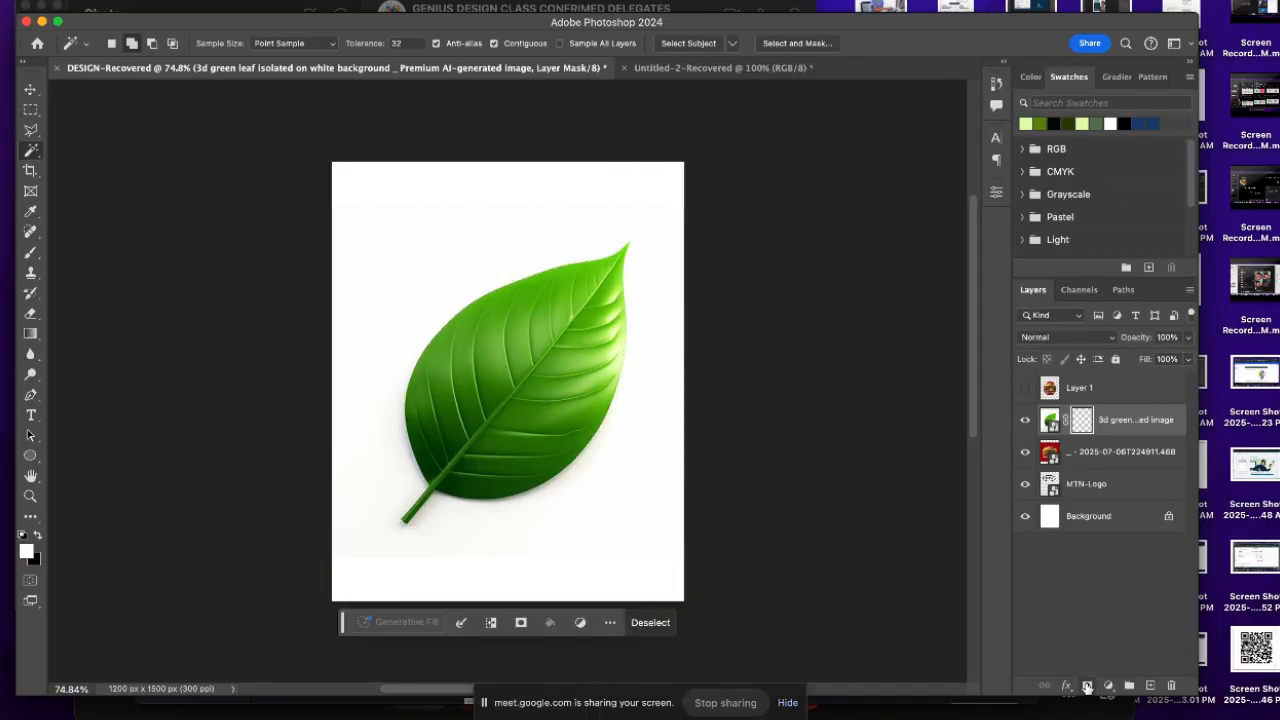